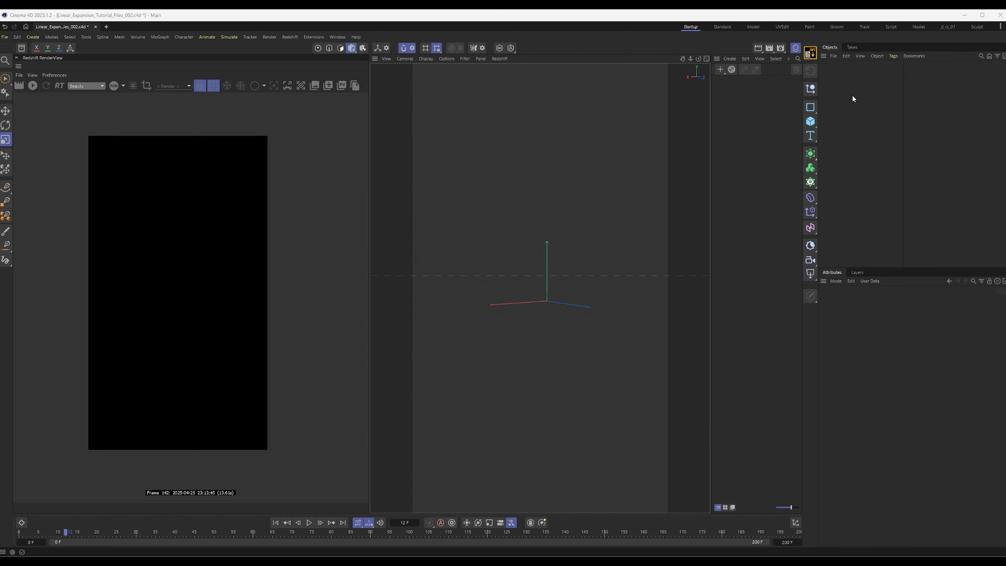
Create a Cloner, add a sphere and a cylinder, and nest both primitives under the Cloner
{"action": "left_click", "coordinate": [810, 182]}
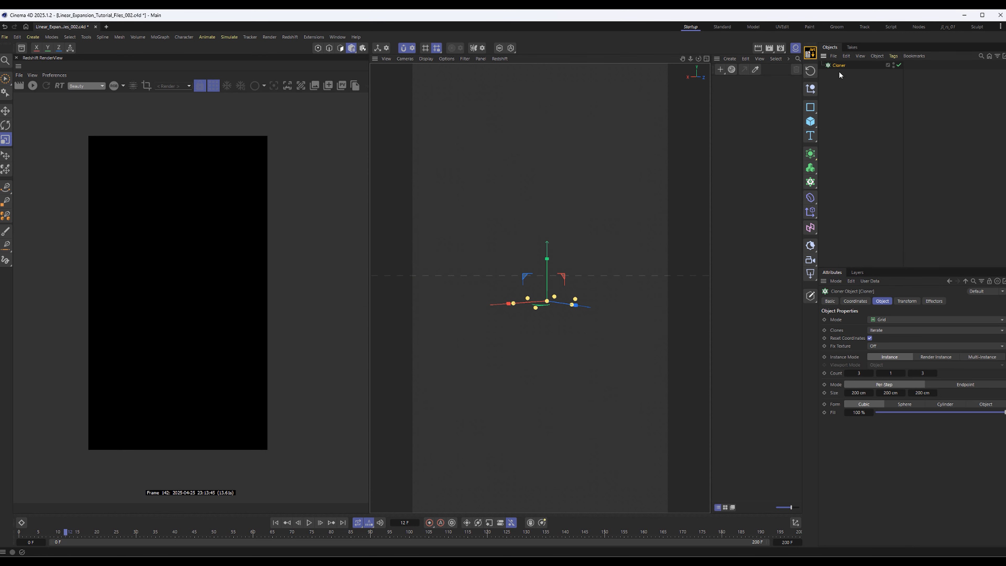
{"action": "left_click", "coordinate": [810, 121]}
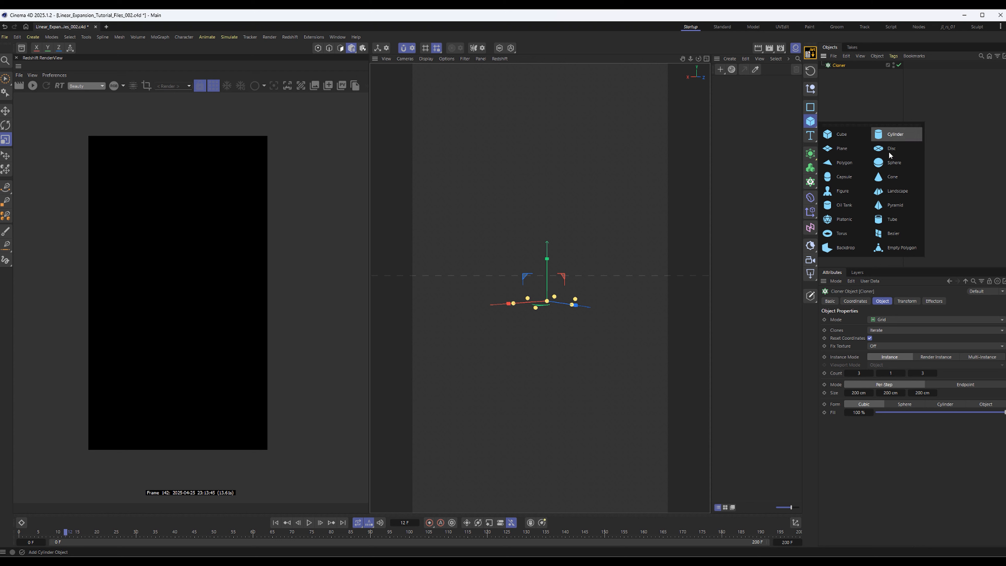
{"action": "left_click", "coordinate": [897, 135]}
{"action": "left_click", "coordinate": [810, 121]}
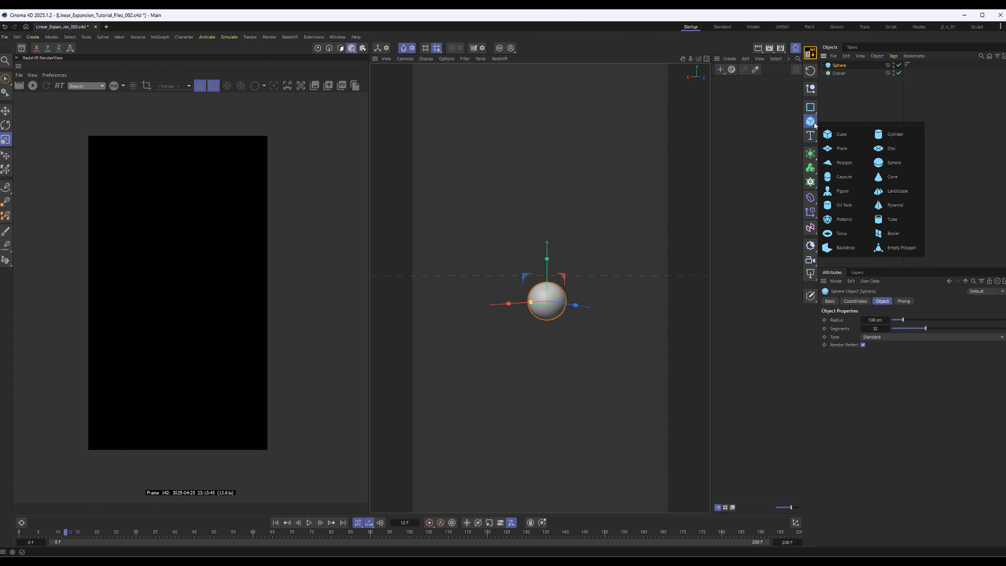
{"action": "left_click", "coordinate": [883, 130]}
{"action": "left_click", "coordinate": [838, 73], "text": "ctrl"}
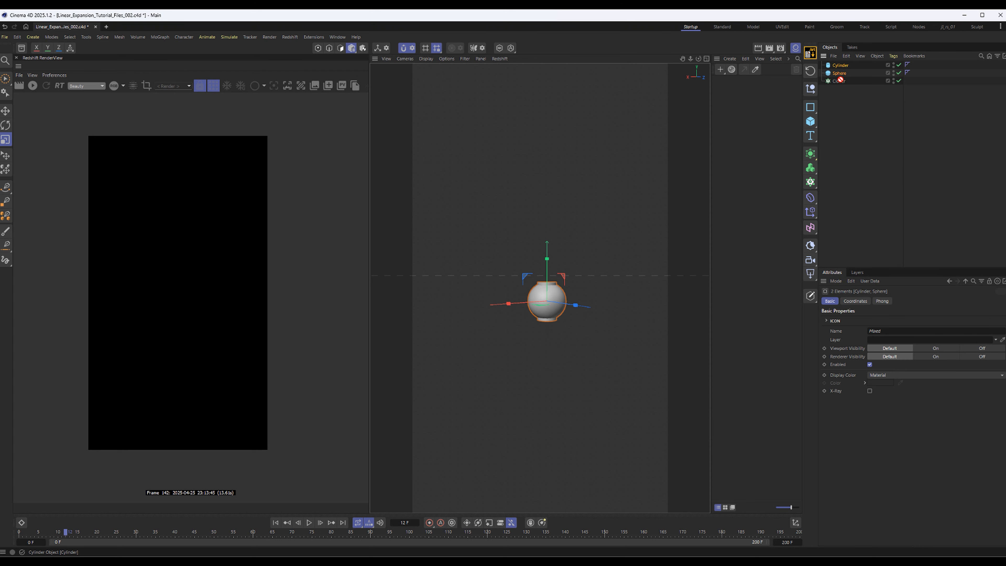
{"action": "left_click_drag", "start_coordinate": [839, 74], "coordinate": [841, 81]}
{"action": "left_click", "coordinate": [838, 65]}
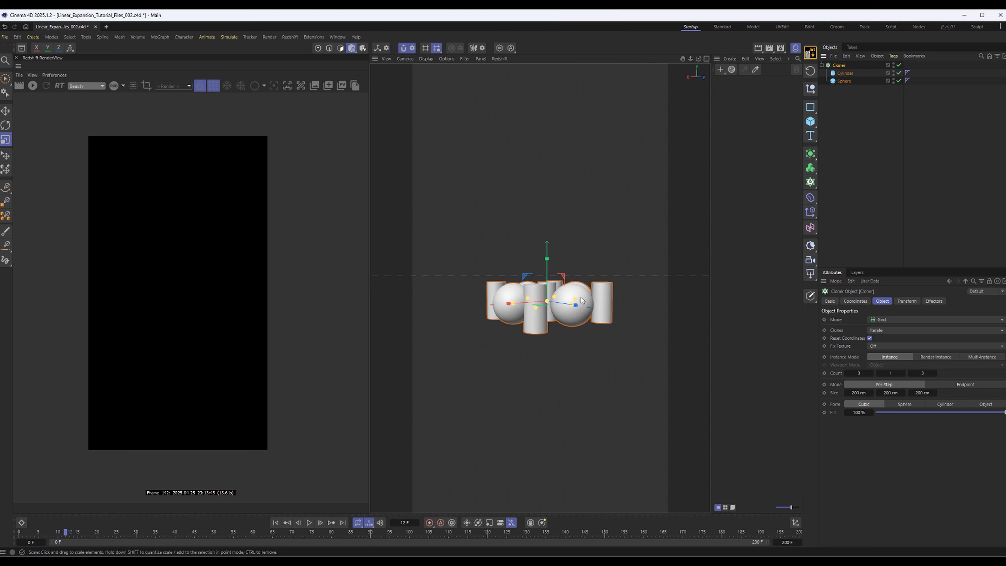
Switch the Cloner from a grid arrangement to Linear mode
{"action": "left_click_drag", "start_coordinate": [570, 317], "coordinate": [568, 288], "text": "alt"}
{"action": "middle_click_drag", "start_coordinate": [568, 288], "coordinate": [575, 311], "text": "alt"}
{"action": "scroll", "coordinate": [554, 319], "scroll_direction": "up", "scroll_amount": 5}
{"action": "left_click_drag", "start_coordinate": [549, 321], "coordinate": [568, 311], "text": "alt"}
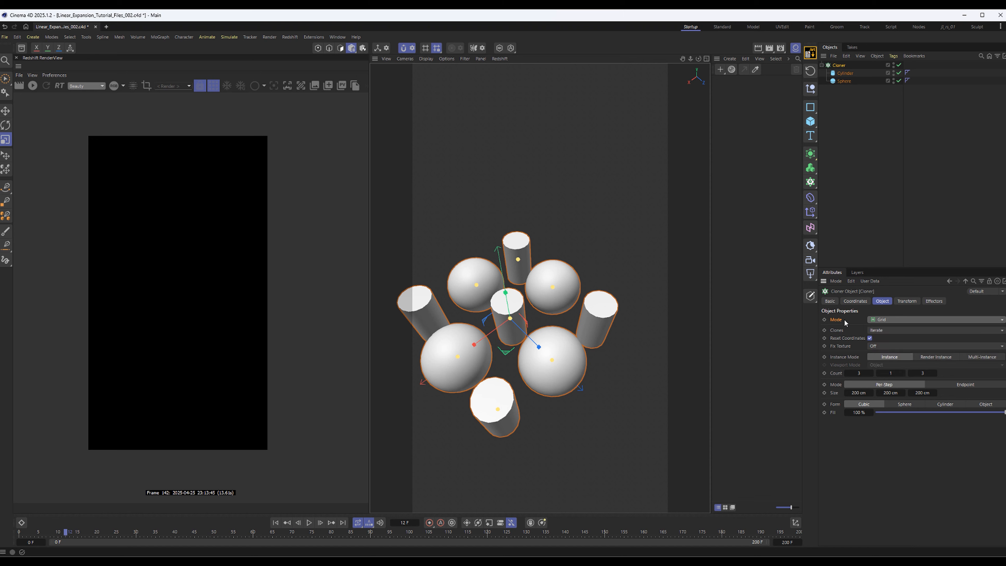
{"action": "left_click_drag", "start_coordinate": [607, 321], "coordinate": [627, 276], "text": "alt"}
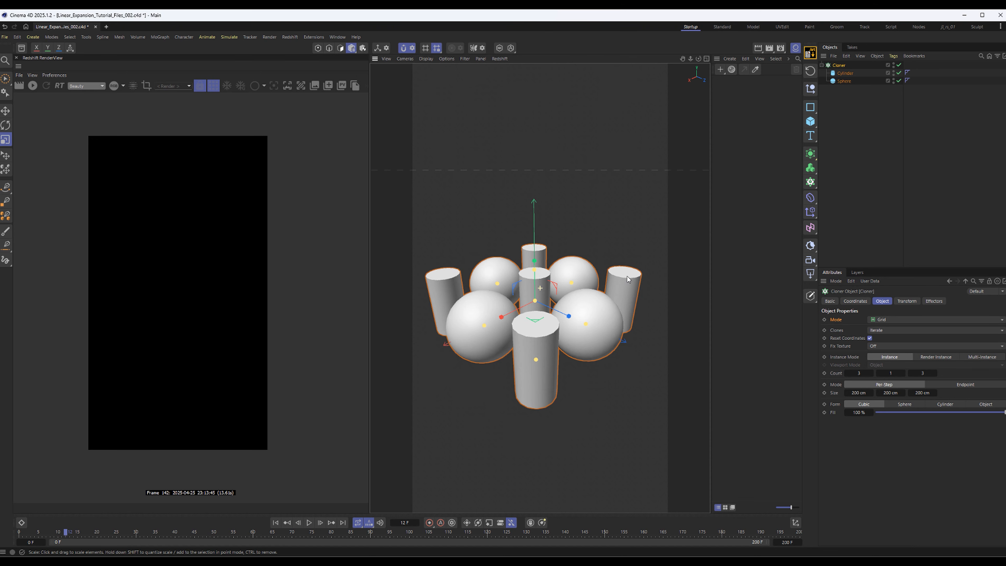
{"action": "left_click", "coordinate": [884, 319]}
{"action": "left_click", "coordinate": [884, 338]}
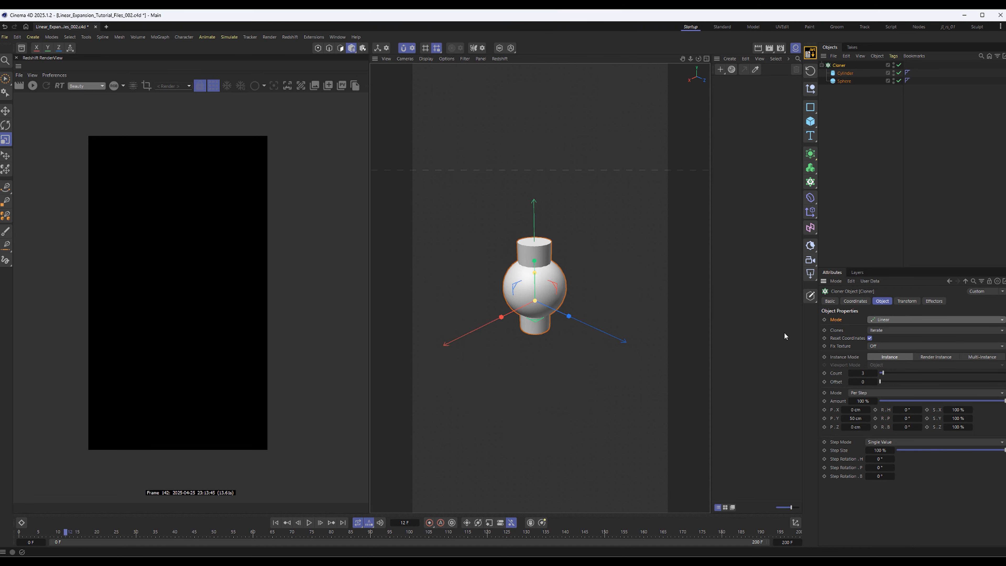
Increase the Cloner's count to 11 to build a taller vertical stack
{"action": "left_click_drag", "start_coordinate": [568, 333], "coordinate": [562, 308], "text": "alt"}
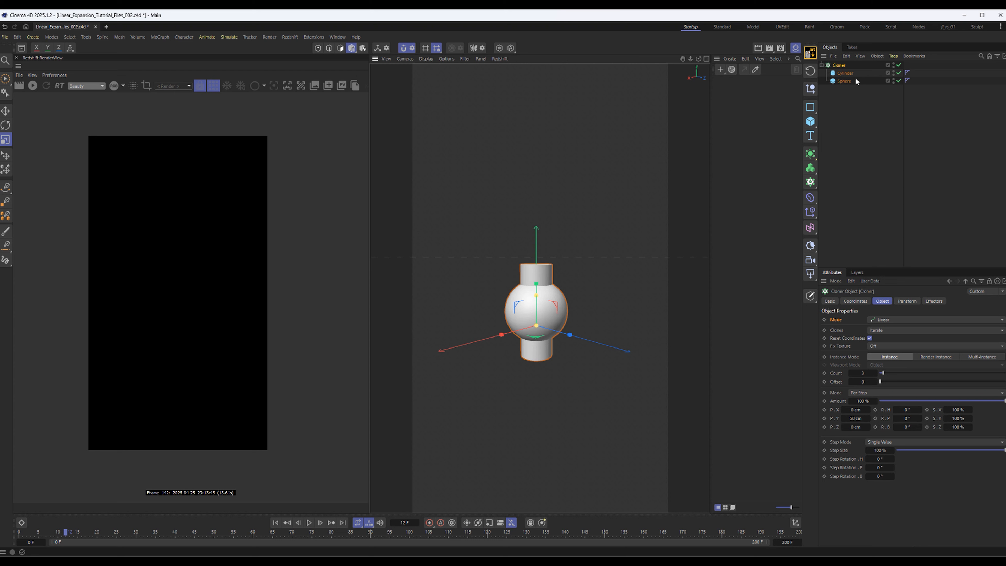
{"action": "left_click_drag", "start_coordinate": [886, 376], "coordinate": [893, 374]}
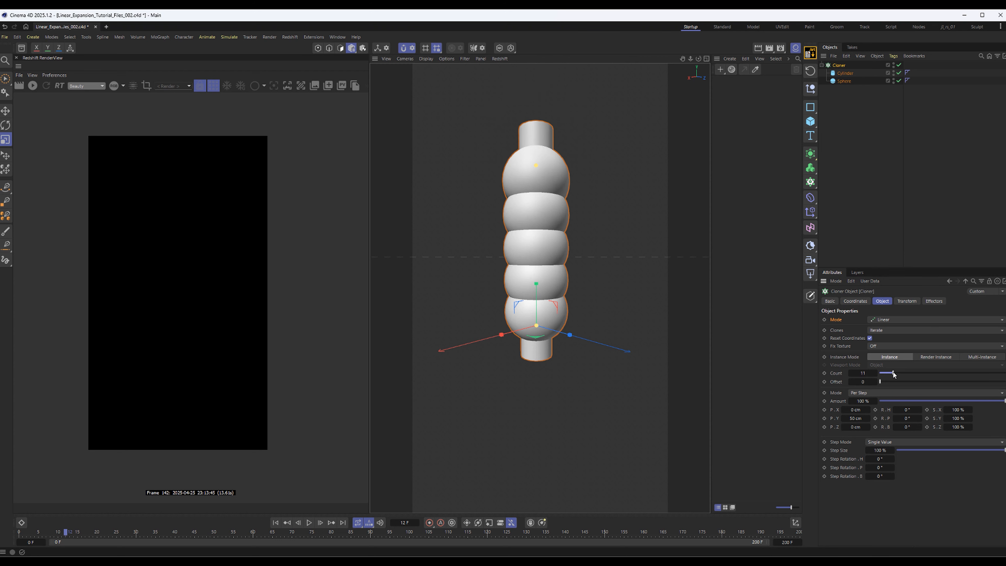
{"action": "middle_click_drag", "start_coordinate": [577, 299], "coordinate": [592, 343], "text": "alt"}
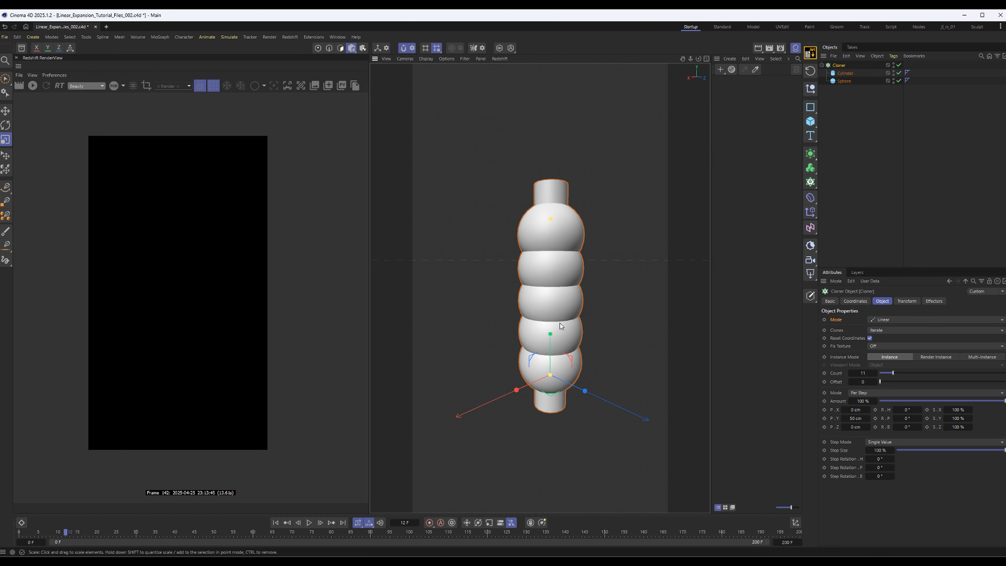
Reduce the sphere's radius to about the cylinder's radius and flatten the cylinder to a height of 17 cm
{"action": "left_click", "coordinate": [862, 81]}
{"action": "mouse_move", "coordinate": [901, 321]}
{"action": "left_mouse_down"}
{"action": "mouse_move", "coordinate": [913, 330]}
{"action": "mouse_move", "coordinate": [903, 335]}
{"action": "left_mouse_up"}
{"action": "left_click", "coordinate": [845, 73]}
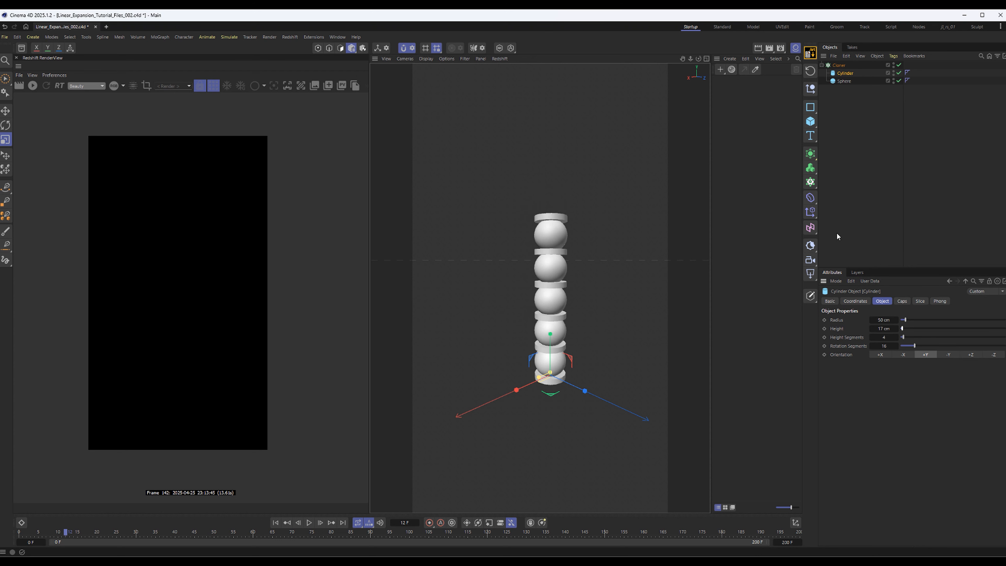
Disable the Cloner and the sphere, keeping only the cylinder enabled to isolate it
{"action": "middle_click_drag", "start_coordinate": [530, 297], "coordinate": [543, 295], "text": "alt"}
{"action": "left_click_drag", "start_coordinate": [543, 296], "coordinate": [590, 323], "text": "alt"}
{"action": "scroll", "coordinate": [586, 303], "scroll_direction": "up", "scroll_amount": 5}
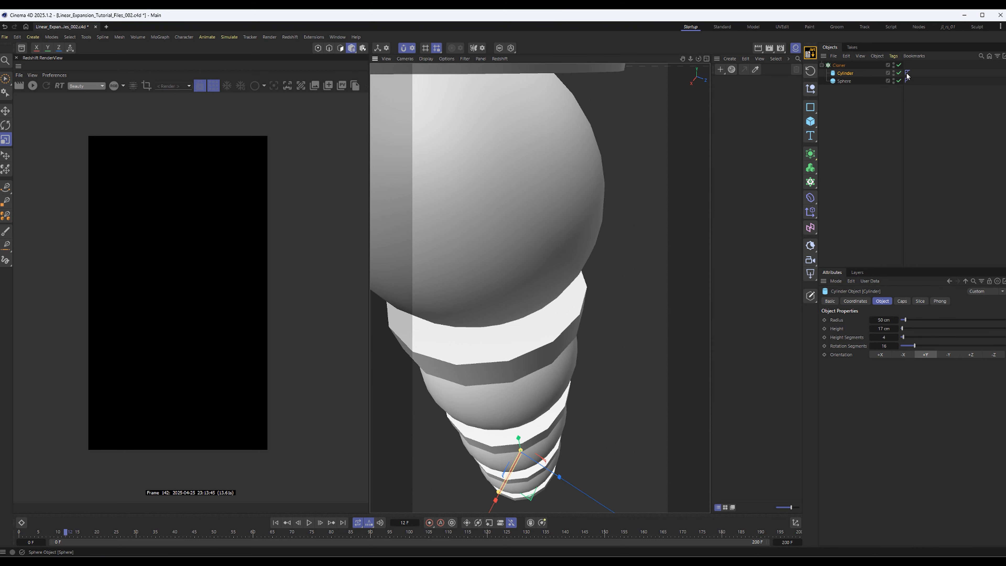
{"action": "left_click_drag", "start_coordinate": [898, 73], "coordinate": [899, 65]}
{"action": "left_click", "coordinate": [898, 80]}
{"action": "left_click", "coordinate": [898, 73]}
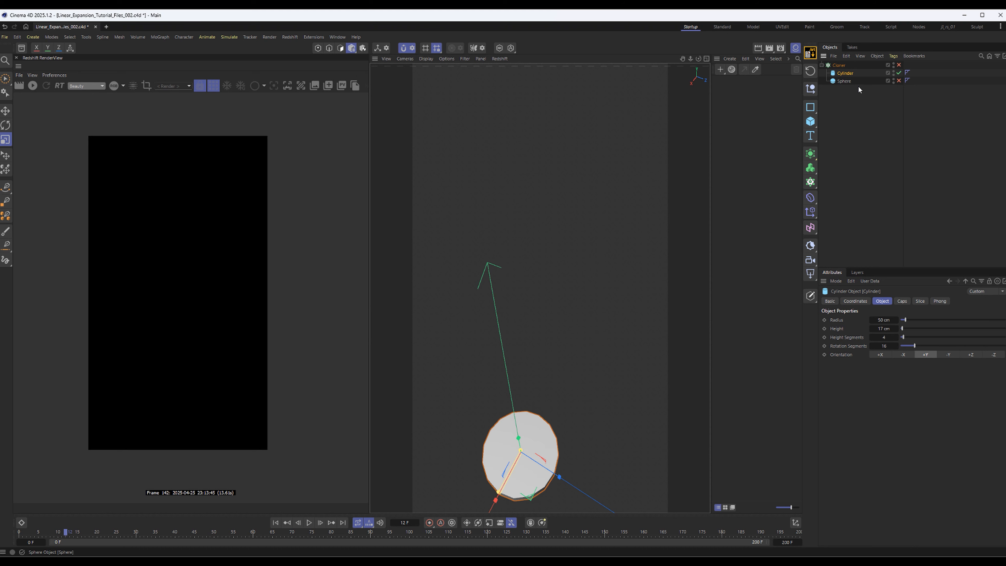
Raise the cylinder's rotation segments to 42 to smooth its rim
{"action": "scroll", "coordinate": [584, 275], "scroll_direction": "up", "scroll_amount": 5}
{"action": "left_click_drag", "start_coordinate": [621, 272], "coordinate": [550, 392], "text": "alt"}
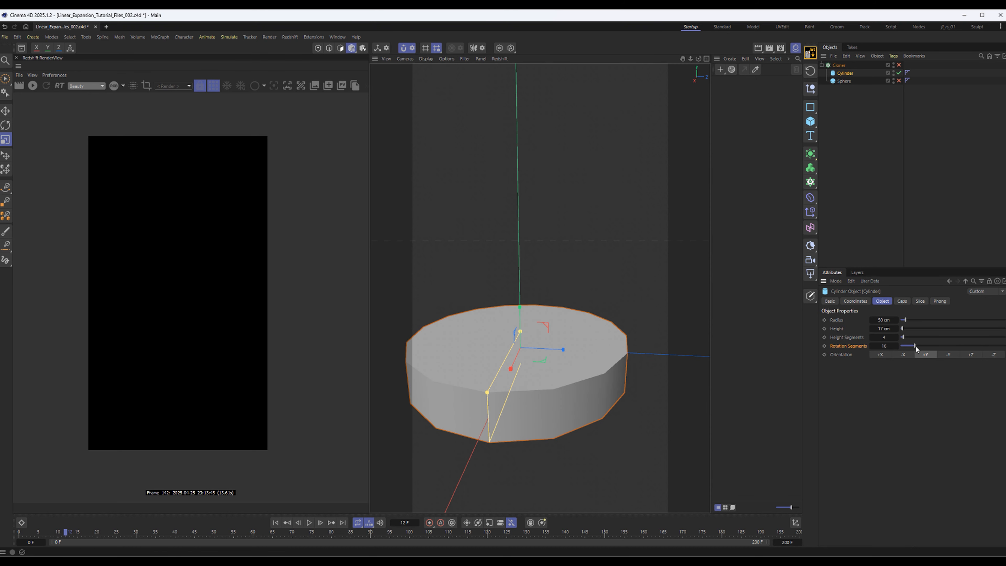
{"action": "left_click_drag", "start_coordinate": [915, 346], "coordinate": [1005, 344]}
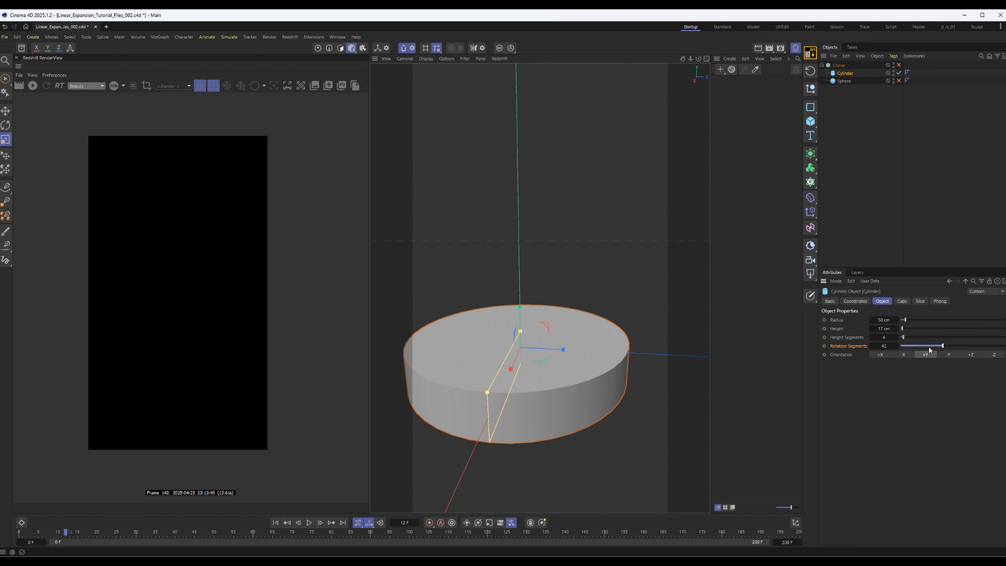
{"action": "mouse_move", "coordinate": [1004, 346]}
{"action": "left_mouse_down"}
{"action": "mouse_move", "coordinate": [899, 346]}
{"action": "mouse_move", "coordinate": [1004, 354]}
{"action": "left_mouse_up"}
Re-enable the sphere and shrink its radius to a little over half the cylinder's radius
{"action": "left_click", "coordinate": [844, 81]}
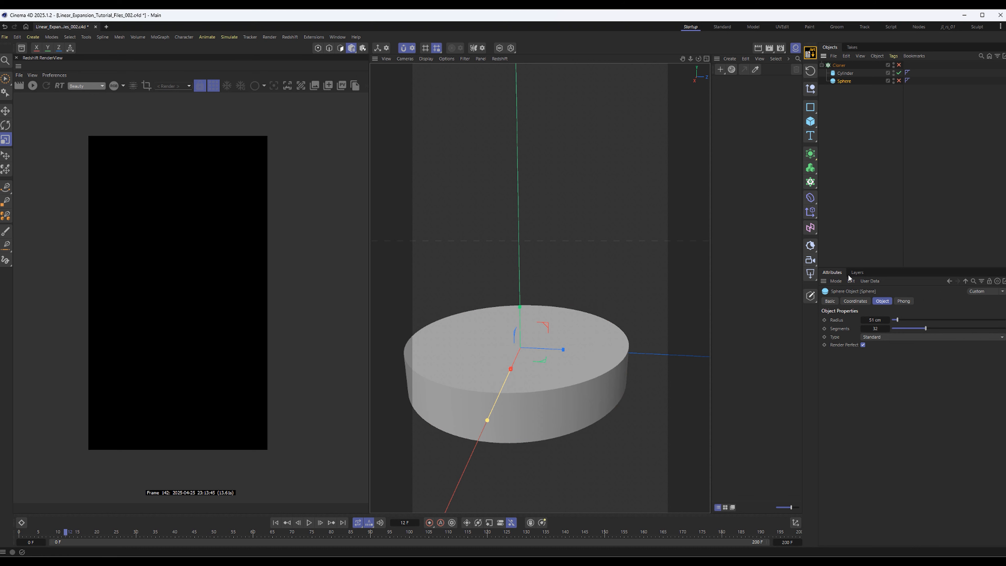
{"action": "middle_click_drag", "start_coordinate": [600, 283], "coordinate": [623, 260], "text": "alt"}
{"action": "left_click_drag", "start_coordinate": [623, 259], "coordinate": [589, 328], "text": "alt"}
{"action": "left_click", "coordinate": [899, 81]}
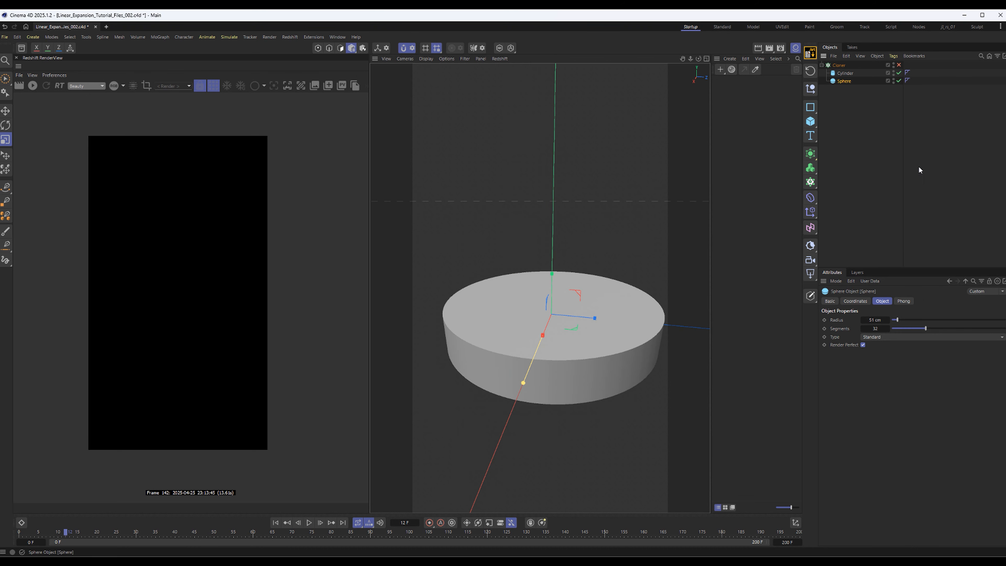
{"action": "left_click_drag", "start_coordinate": [926, 327], "coordinate": [894, 320]}
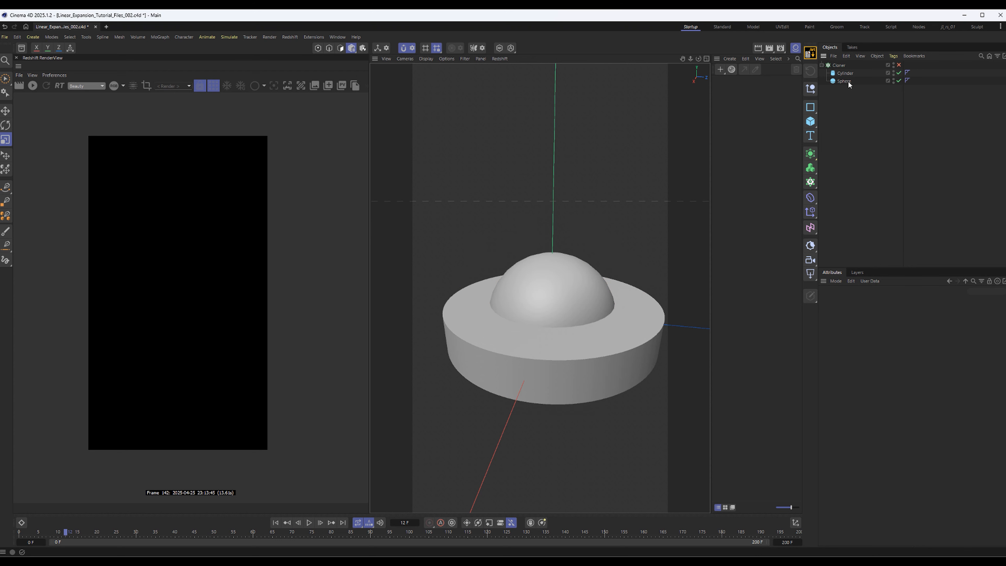
Re-enable the Cloner and check the alternating stack of discs and spheres, then clear the selection
{"action": "left_click", "coordinate": [839, 65]}
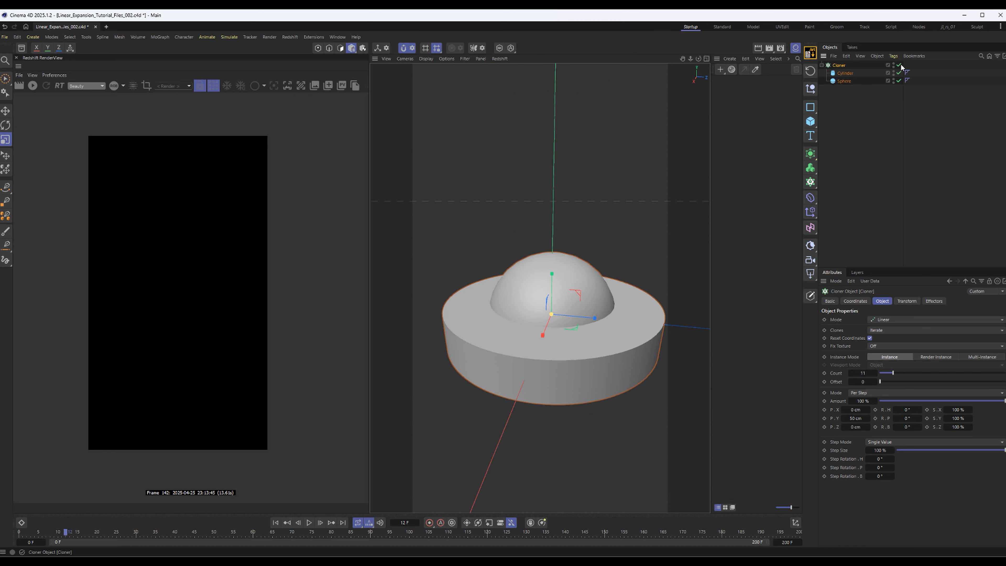
{"action": "scroll", "coordinate": [616, 239], "scroll_direction": "down", "scroll_amount": 10}
{"action": "middle_click_drag", "start_coordinate": [623, 233], "coordinate": [590, 297], "text": "alt"}
{"action": "left_click_drag", "start_coordinate": [593, 296], "coordinate": [624, 267], "text": "alt"}
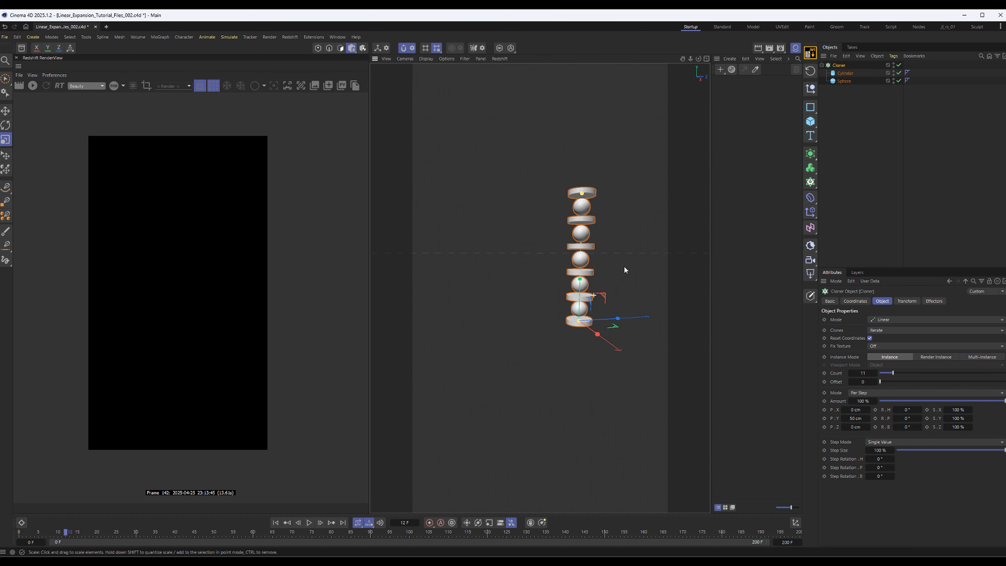
{"action": "scroll", "coordinate": [585, 276], "scroll_direction": "up", "scroll_amount": 10}
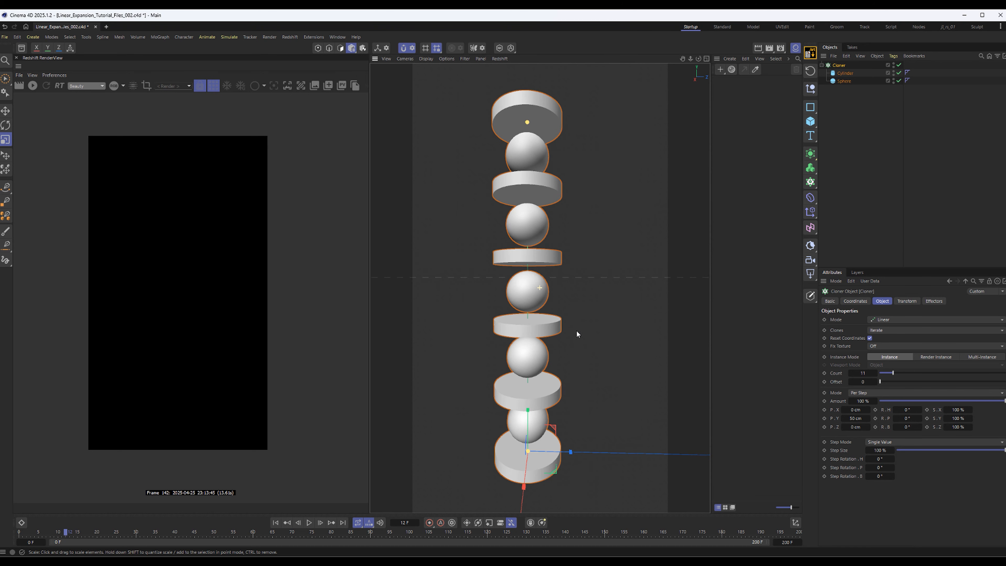
{"action": "middle_click_drag", "start_coordinate": [576, 332], "coordinate": [619, 328], "text": "alt"}
{"action": "mouse_move", "coordinate": [572, 124]}
{"action": "left_mouse_down", "text": "alt"}
{"action": "mouse_move", "coordinate": [531, 138]}
{"action": "mouse_move", "coordinate": [559, 126]}
{"action": "left_mouse_up", "text": "alt"}
{"action": "middle_click_drag", "start_coordinate": [559, 126], "coordinate": [547, 133], "text": "alt"}
{"action": "left_click", "coordinate": [918, 148]}
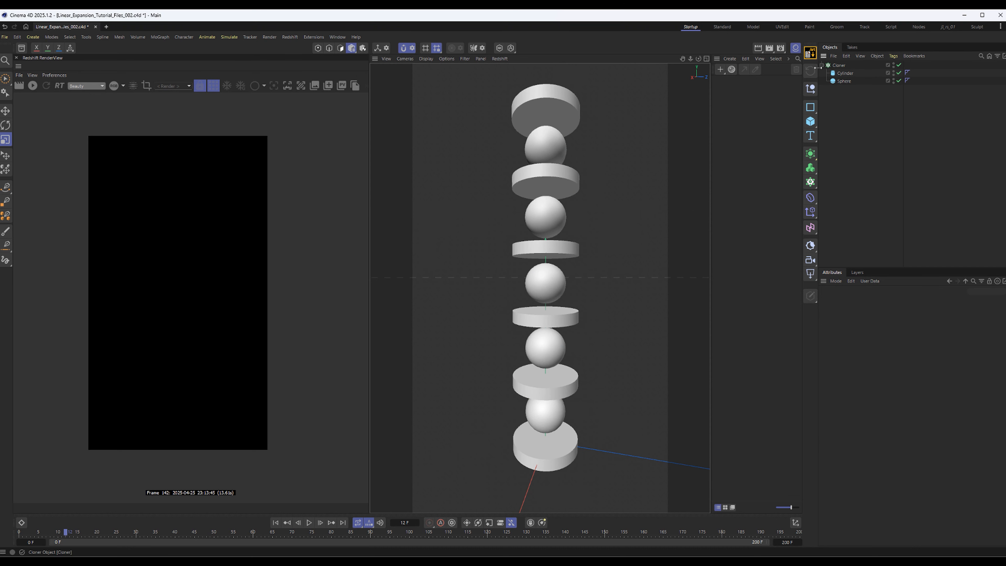
Add a Plain effector without linking it to the Cloner and give it a Linear Field
{"action": "left_click", "coordinate": [822, 65]}
{"action": "left_click", "coordinate": [811, 212]}
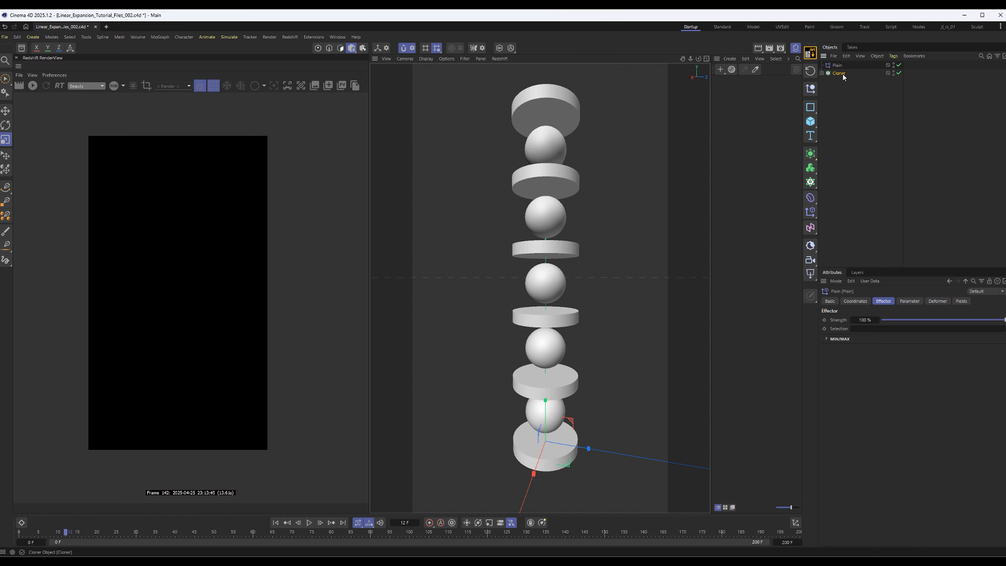
{"action": "left_click", "coordinate": [836, 65]}
{"action": "left_click", "coordinate": [959, 302]}
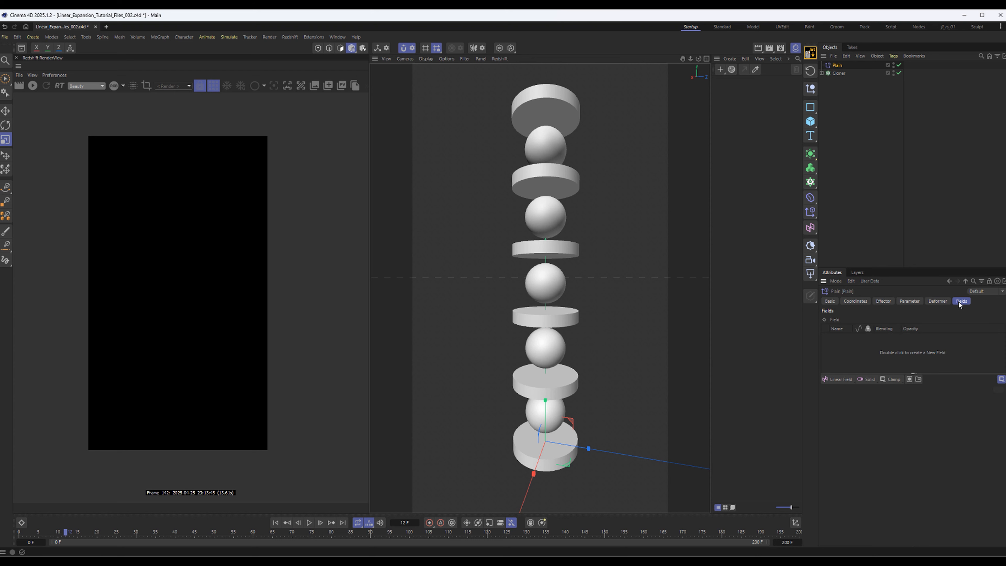
{"action": "left_click", "coordinate": [835, 379]}
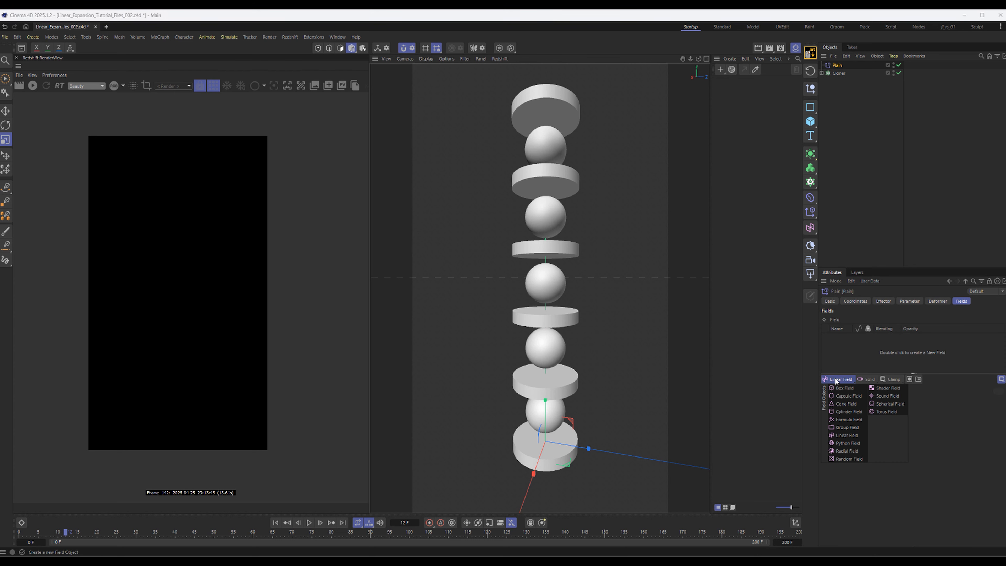
{"action": "left_click", "coordinate": [842, 435]}
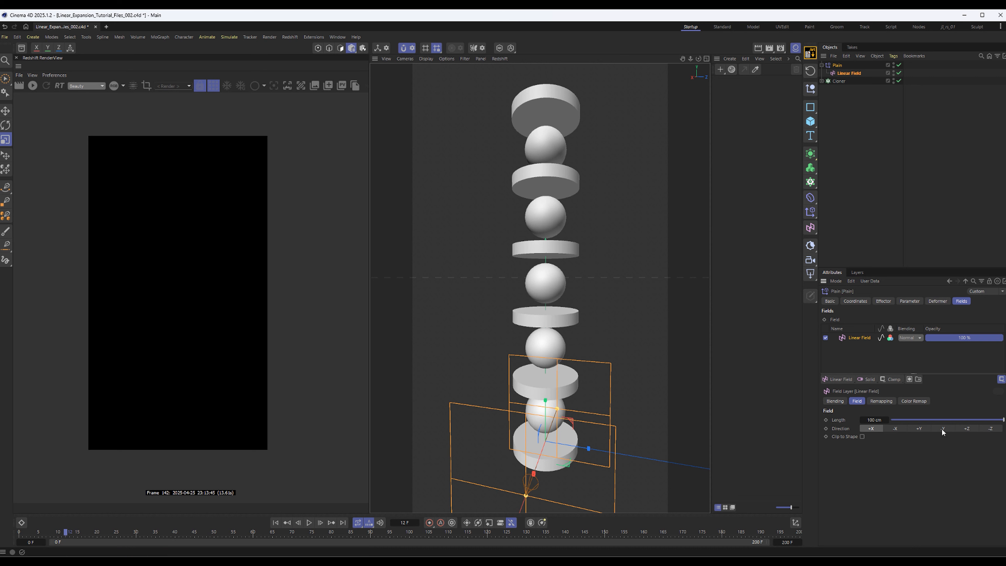
Set the Linear Field's direction to -Y and raise the field to around the middle of the stack
{"action": "left_click", "coordinate": [951, 429]}
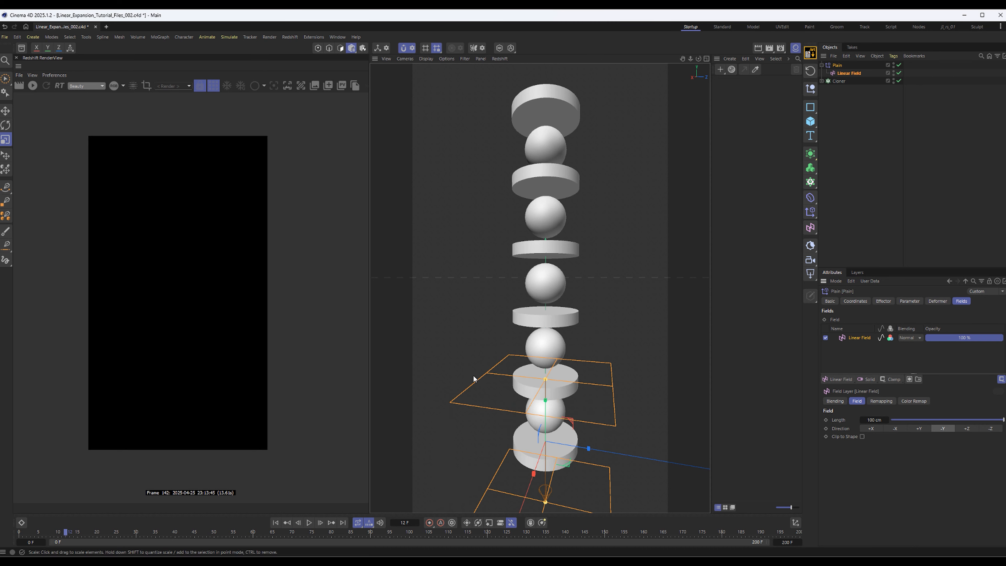
{"action": "key", "text": "e"}
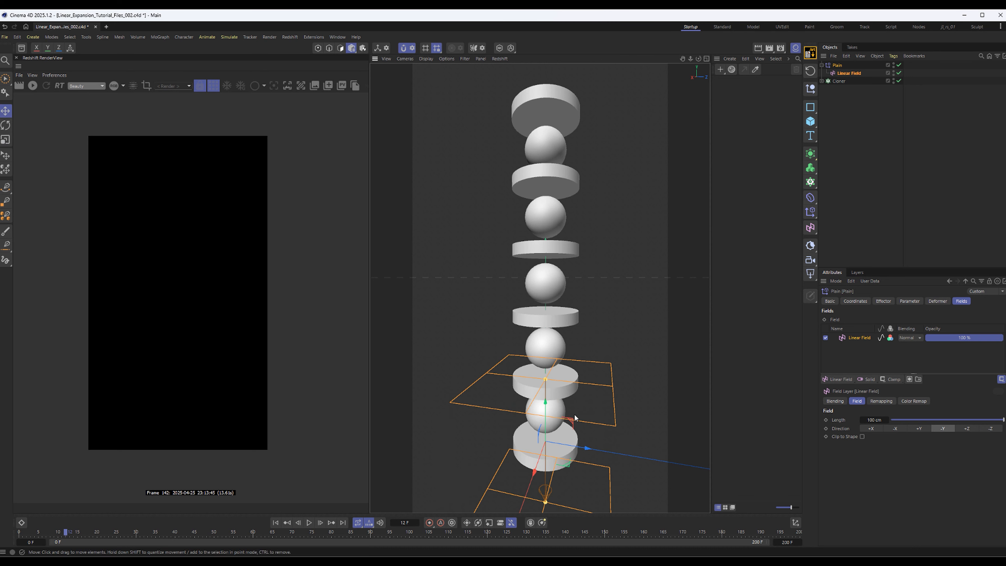
{"action": "left_click_drag", "start_coordinate": [546, 404], "coordinate": [545, 182]}
{"action": "key", "text": "ctrl+z"}
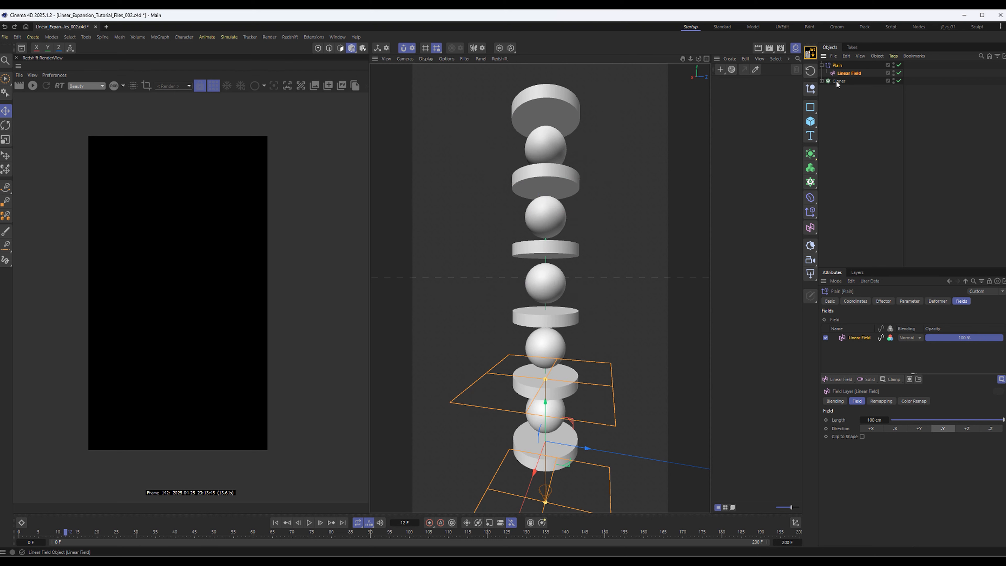
{"action": "left_click_drag", "start_coordinate": [545, 404], "coordinate": [574, 271]}
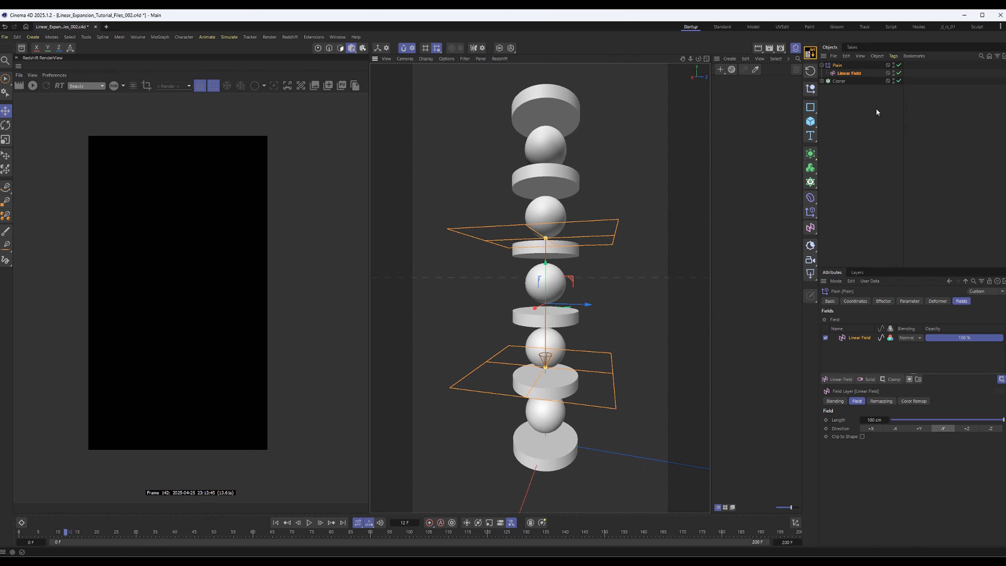
Assign the Plain effector to the Cloner's effectors list
{"action": "left_click", "coordinate": [840, 82]}
{"action": "left_click", "coordinate": [933, 301]}
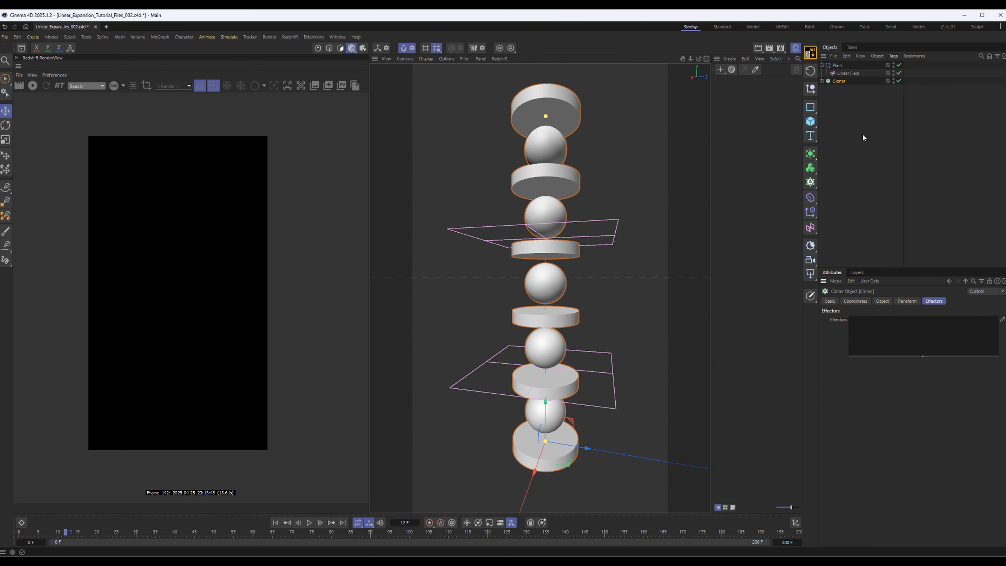
{"action": "left_click_drag", "start_coordinate": [839, 65], "coordinate": [886, 342]}
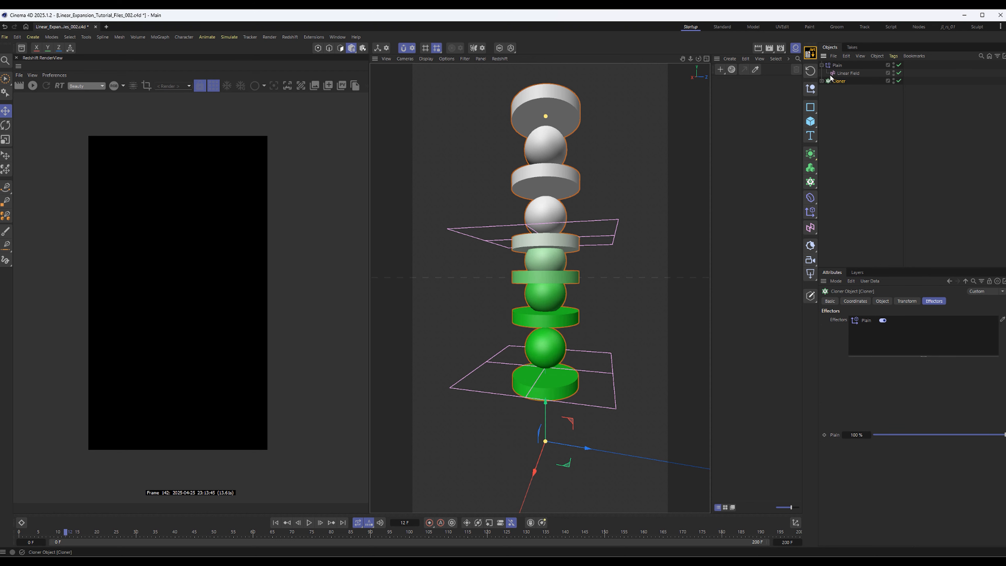
Rename the Plain effector to "Plain - scale"
{"action": "double_click", "coordinate": [837, 65]}
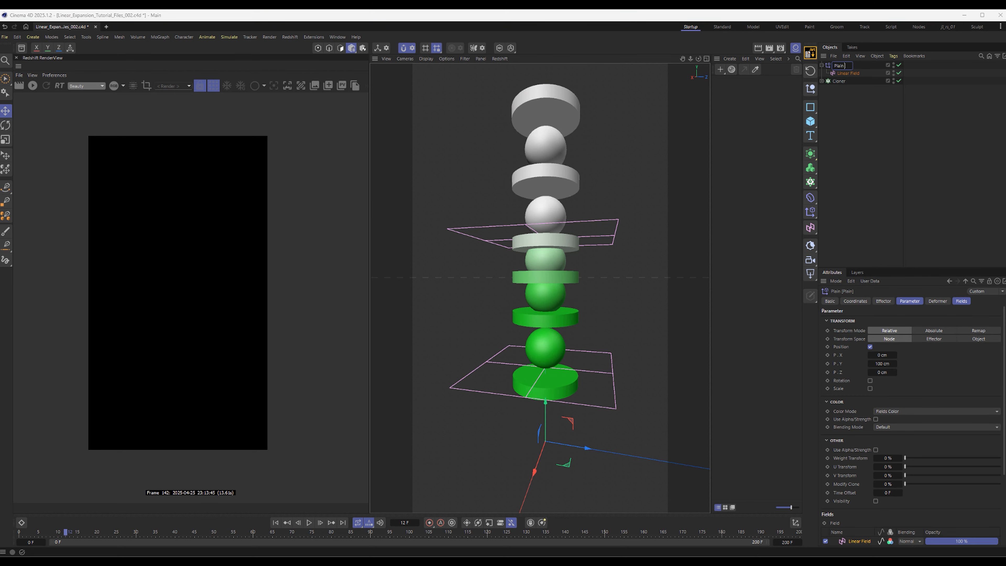
{"action": "type", "text": "- scale"}
{"action": "key", "text": "Return"}
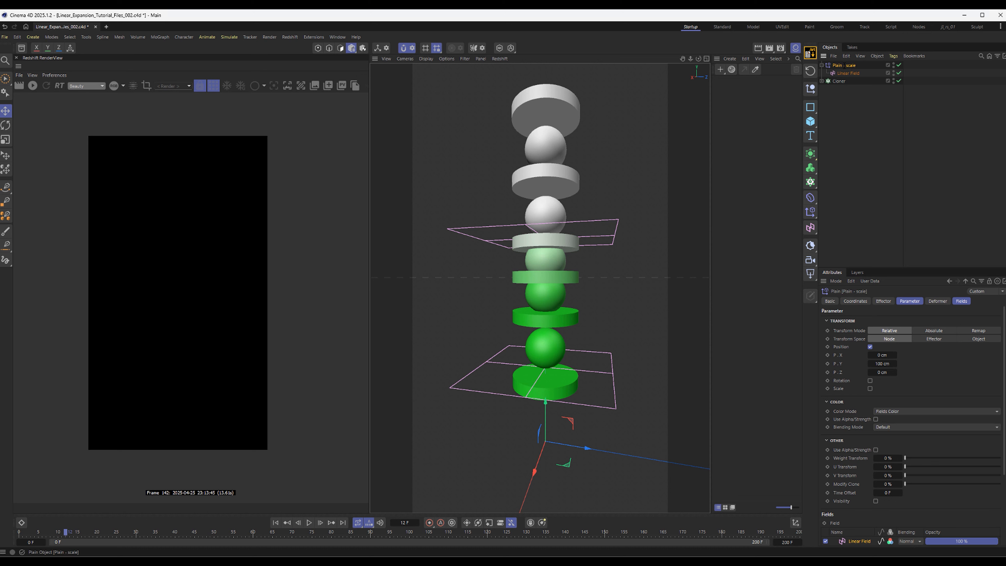
Expand the Cloner's hierarchy and lower the Linear Field to the bottom part of the stack
{"action": "left_click", "coordinate": [839, 81]}
{"action": "left_click", "coordinate": [821, 81]}
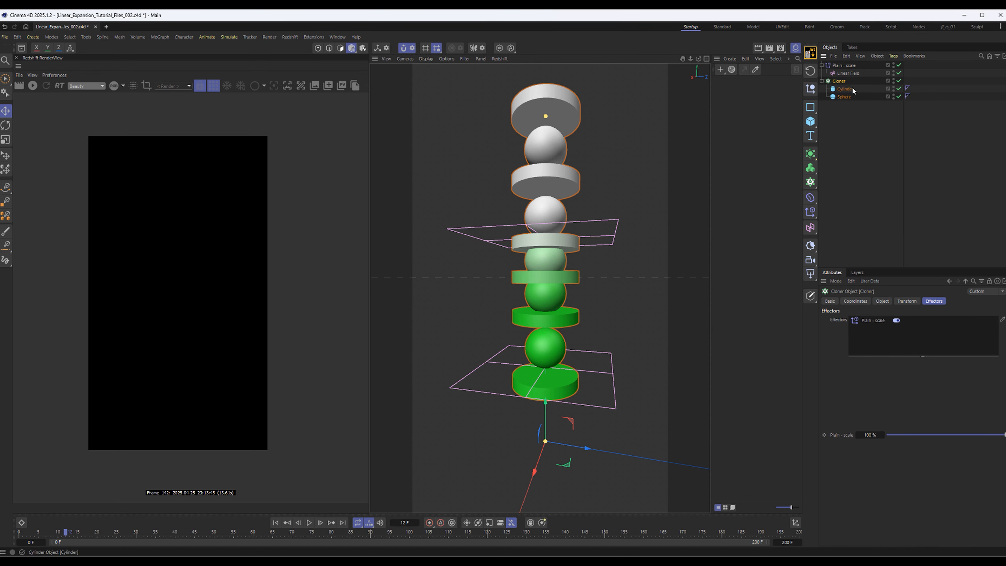
{"action": "left_click", "coordinate": [847, 72]}
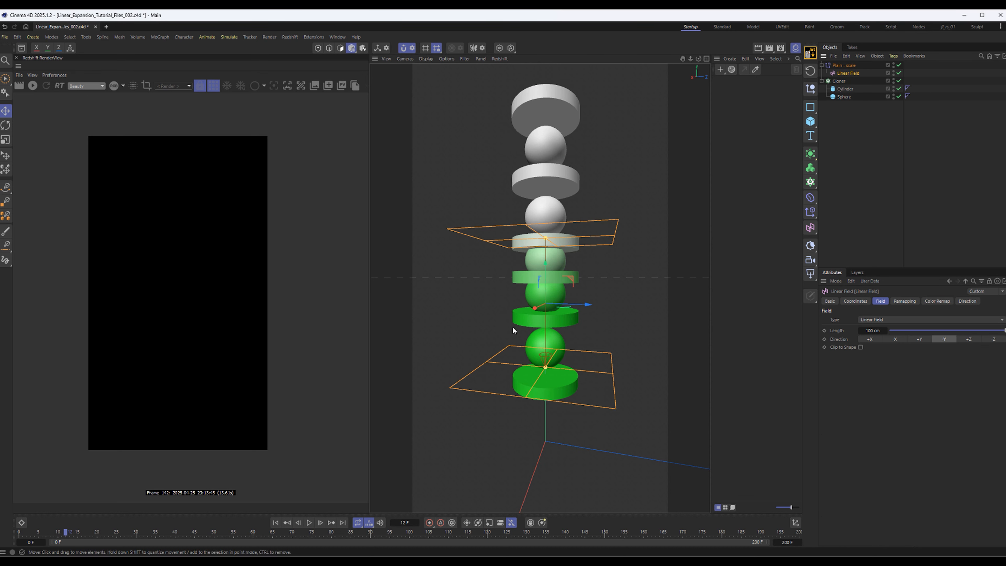
{"action": "mouse_move", "coordinate": [548, 265]}
{"action": "left_mouse_down"}
{"action": "mouse_move", "coordinate": [543, 373]}
{"action": "mouse_move", "coordinate": [529, 237]}
{"action": "mouse_move", "coordinate": [535, 161]}
{"action": "mouse_move", "coordinate": [531, 385]}
{"action": "mouse_move", "coordinate": [509, 259]}
{"action": "mouse_move", "coordinate": [511, 131]}
{"action": "mouse_move", "coordinate": [504, 396]}
{"action": "left_mouse_up"}
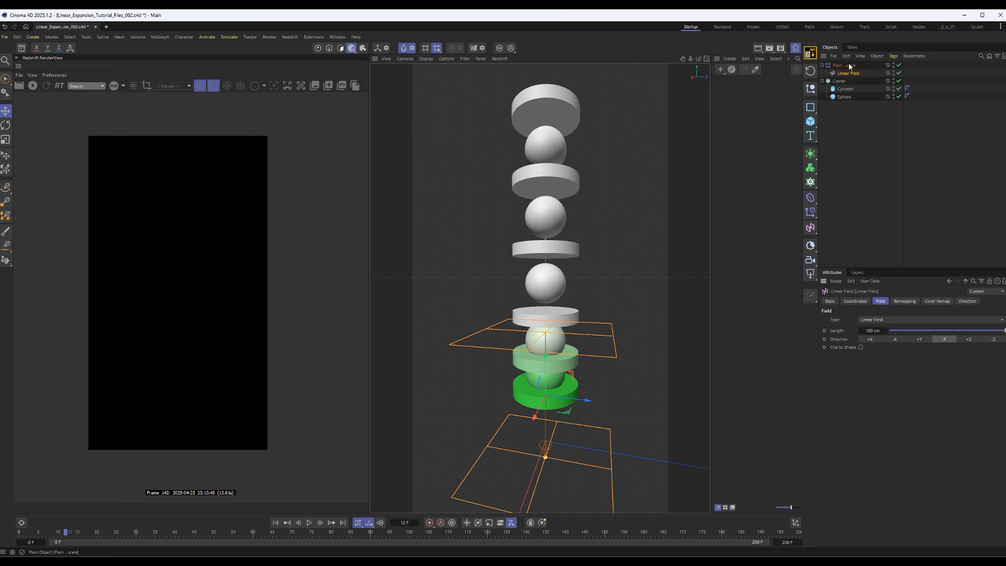
Turn off the Plain - scale effector's position influence and enable uniform scale with a value of -1
{"action": "left_click", "coordinate": [865, 65]}
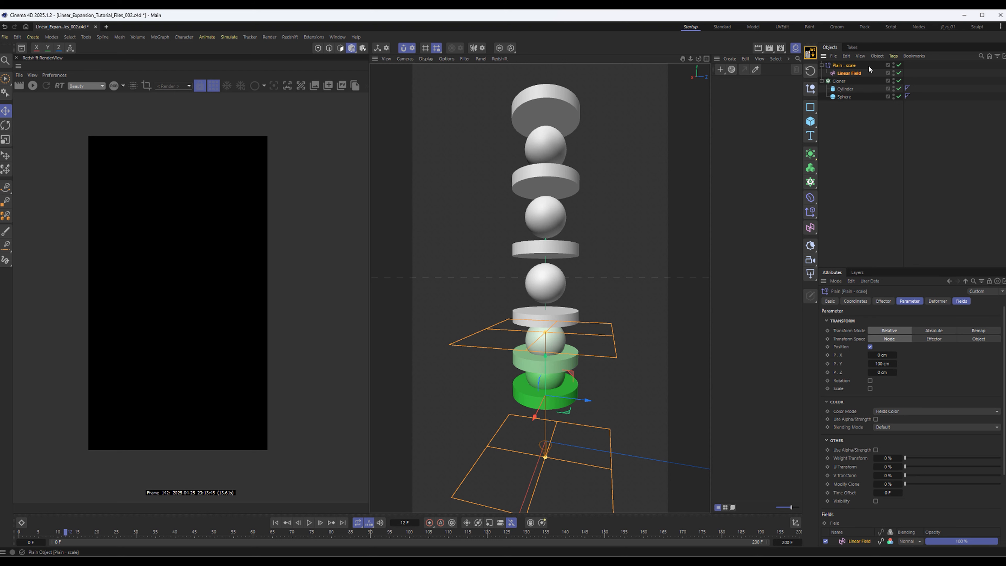
{"action": "left_click", "coordinate": [870, 346]}
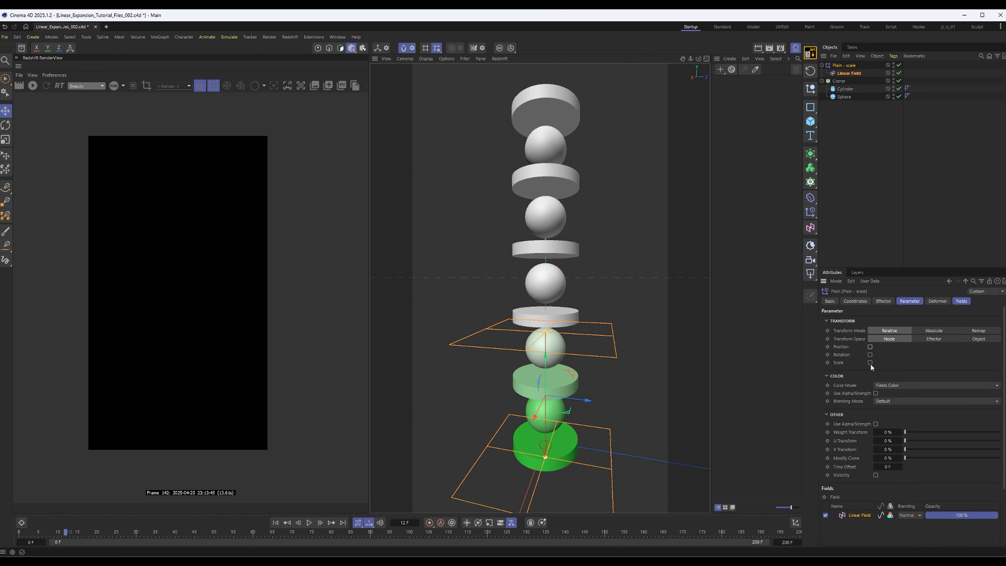
{"action": "left_click", "coordinate": [870, 362]}
{"action": "left_click", "coordinate": [870, 370]}
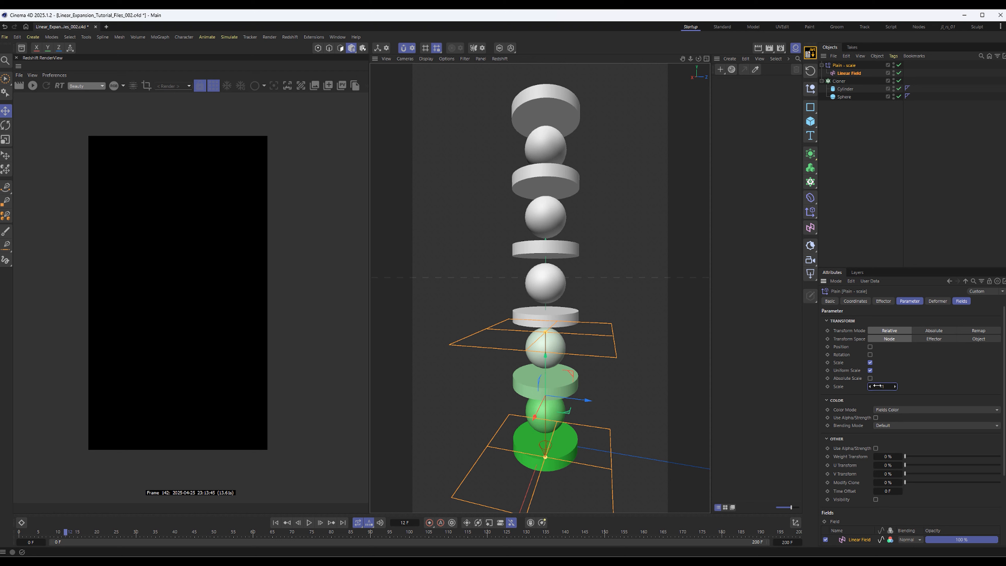
{"action": "left_click_drag", "start_coordinate": [877, 385], "coordinate": [877, 386]}
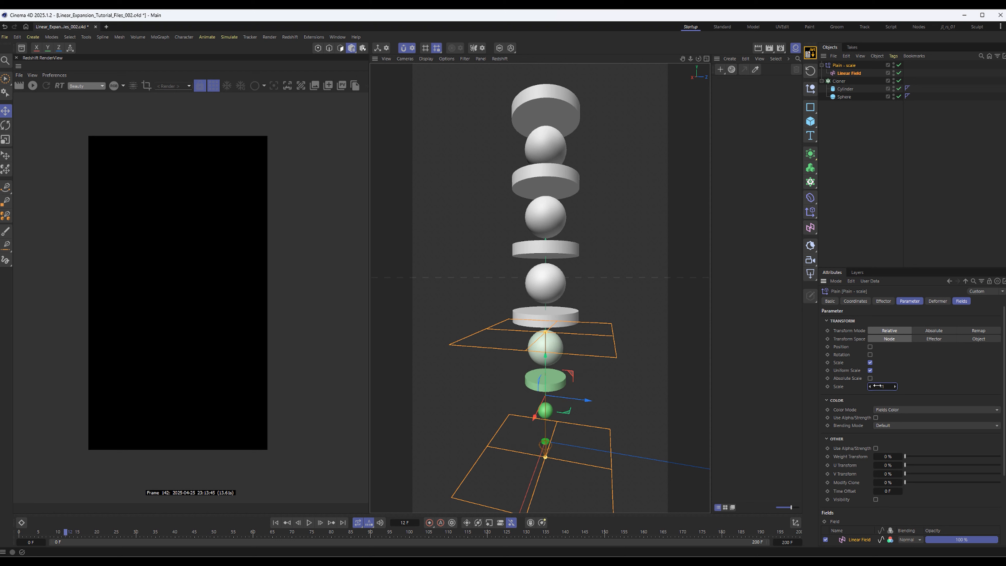
Set the Linear Field's direction to +Y and shorten its length to about 29 cm
{"action": "left_click", "coordinate": [850, 74]}
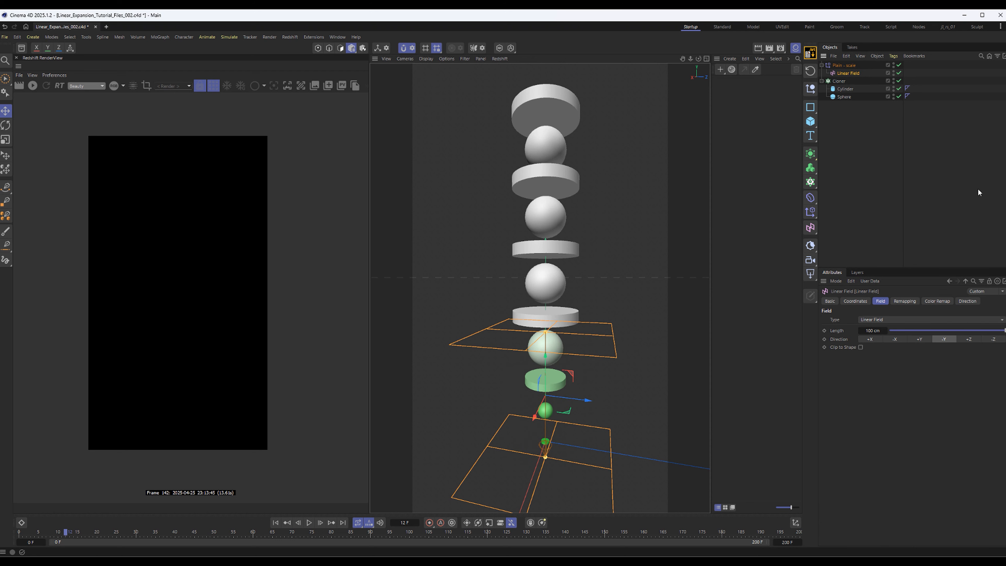
{"action": "left_click", "coordinate": [916, 341]}
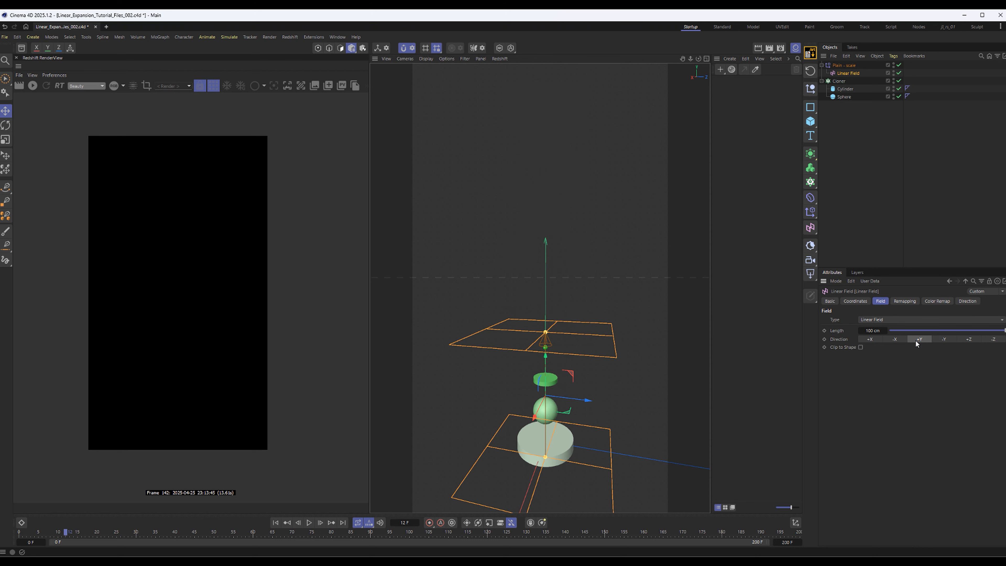
{"action": "mouse_move", "coordinate": [631, 326]}
{"action": "left_mouse_down", "text": "alt"}
{"action": "mouse_move", "coordinate": [592, 250]}
{"action": "mouse_move", "coordinate": [551, 250]}
{"action": "mouse_move", "coordinate": [544, 278]}
{"action": "mouse_move", "coordinate": [546, 103]}
{"action": "mouse_move", "coordinate": [539, 380]}
{"action": "mouse_move", "coordinate": [539, 104]}
{"action": "mouse_move", "coordinate": [539, 327]}
{"action": "mouse_move", "coordinate": [553, 103]}
{"action": "mouse_move", "coordinate": [545, 209]}
{"action": "left_mouse_up", "text": "alt"}
{"action": "middle_click_drag", "start_coordinate": [547, 273], "coordinate": [569, 293], "text": "alt"}
{"action": "left_click_drag", "start_coordinate": [569, 294], "coordinate": [584, 276], "text": "alt"}
{"action": "scroll", "coordinate": [575, 285], "scroll_direction": "up", "scroll_amount": 7}
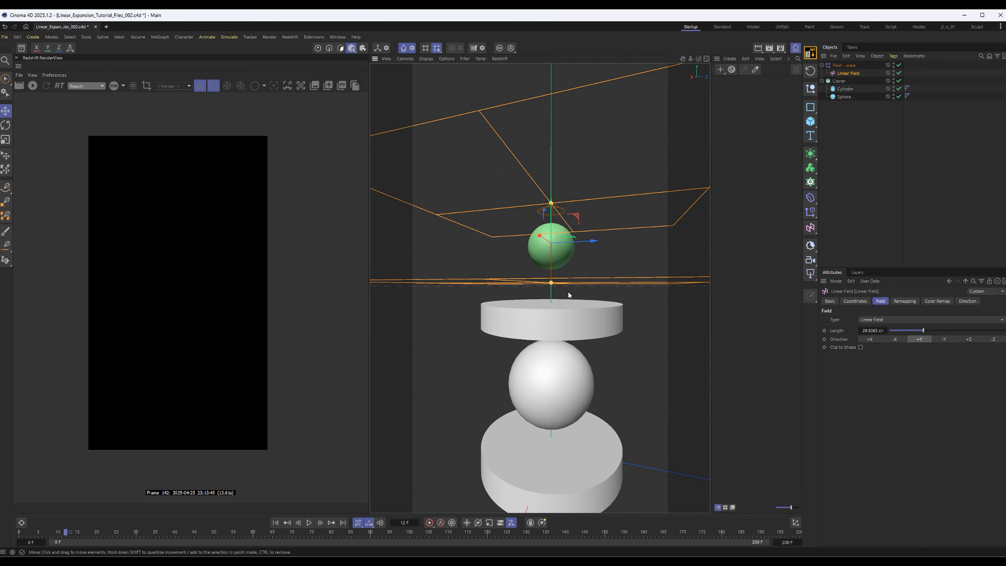
Slide the Linear Field vertically to a Y position of about 134 cm to test how the clones scale
{"action": "middle_click_drag", "start_coordinate": [567, 291], "coordinate": [558, 262], "text": "alt"}
{"action": "scroll", "coordinate": [562, 250], "scroll_direction": "down", "scroll_amount": 2}
{"action": "left_click_drag", "start_coordinate": [559, 263], "coordinate": [557, 276], "text": "alt"}
{"action": "middle_click_drag", "start_coordinate": [557, 276], "coordinate": [550, 288], "text": "alt"}
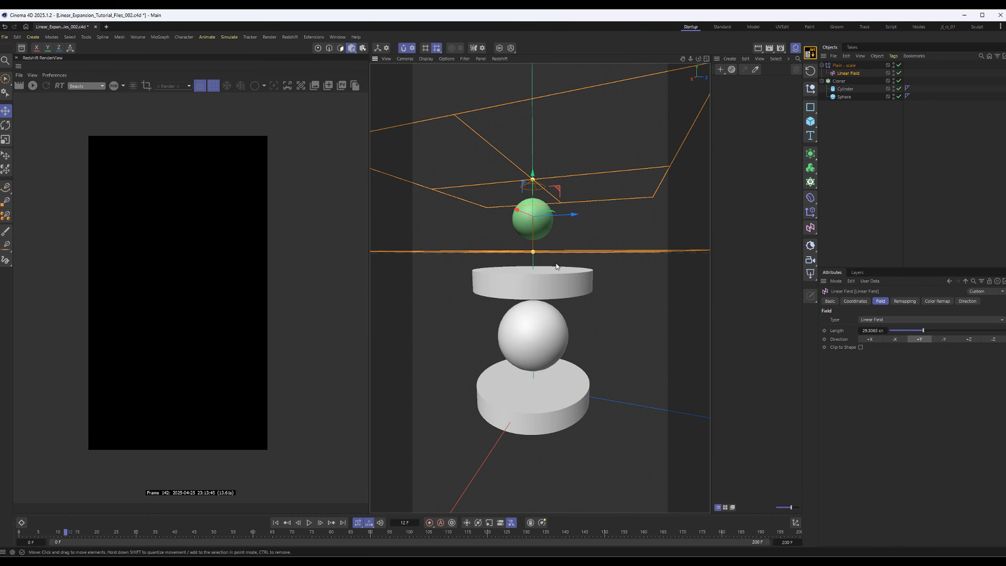
{"action": "left_click_drag", "start_coordinate": [532, 174], "coordinate": [565, 197]}
{"action": "middle_click_drag", "start_coordinate": [547, 317], "coordinate": [562, 271], "text": "alt"}
Set the Cloner's per-step Y distance to 41 cm
{"action": "left_click", "coordinate": [844, 81]}
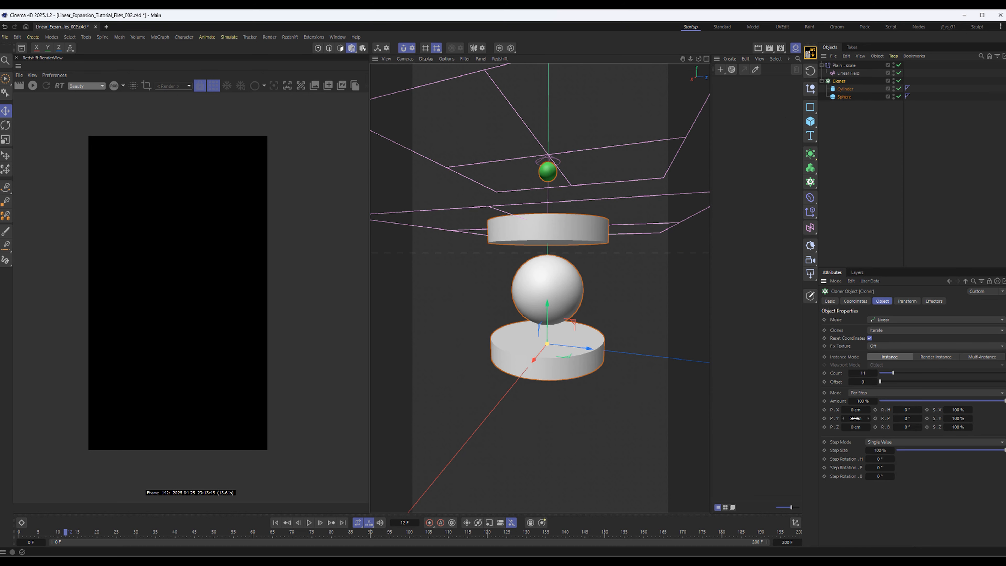
{"action": "left_click_drag", "start_coordinate": [844, 417], "coordinate": [844, 418]}
{"action": "left_click", "coordinate": [844, 418]}
{"action": "mouse_move", "coordinate": [612, 398]}
{"action": "left_mouse_down", "text": "alt"}
{"action": "mouse_move", "coordinate": [562, 335]}
{"action": "mouse_move", "coordinate": [585, 366]}
{"action": "mouse_move", "coordinate": [567, 386]}
{"action": "left_mouse_up", "text": "alt"}
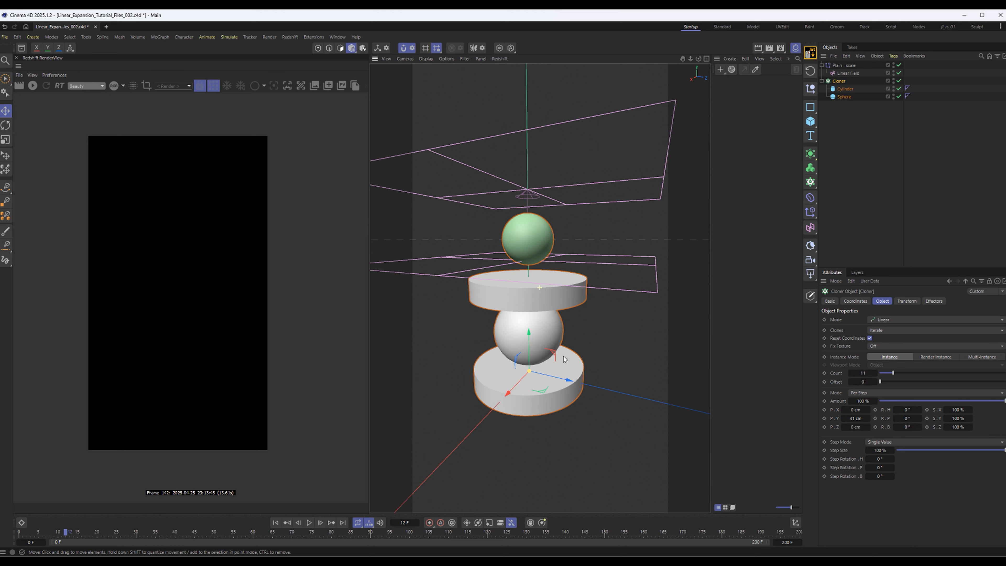
Collapse the hierarchies of the Cloner and the Plain - scale effector and clear the selection
{"action": "left_click", "coordinate": [821, 81]}
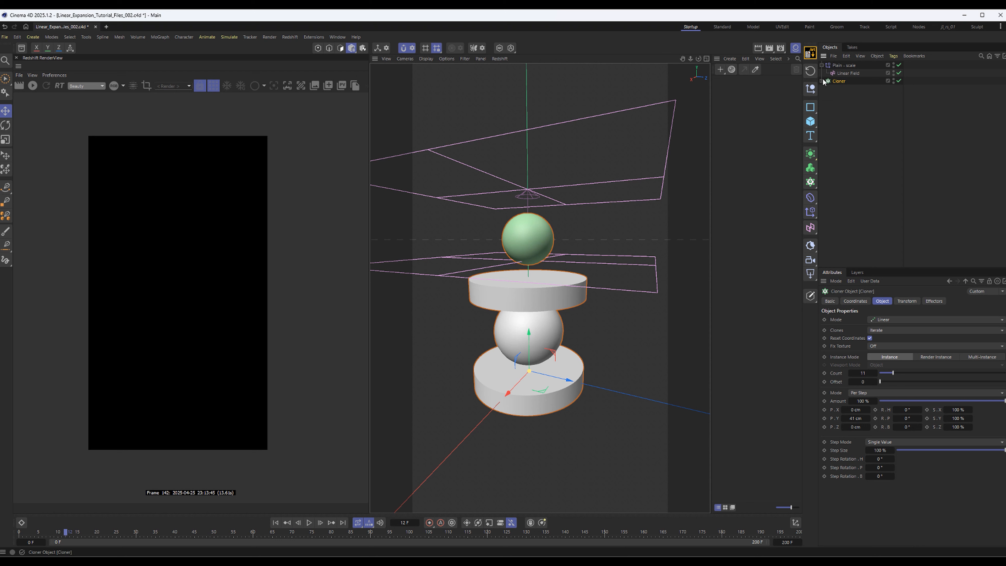
{"action": "left_click", "coordinate": [822, 65]}
{"action": "left_click", "coordinate": [843, 66]}
{"action": "left_click", "coordinate": [835, 129]}
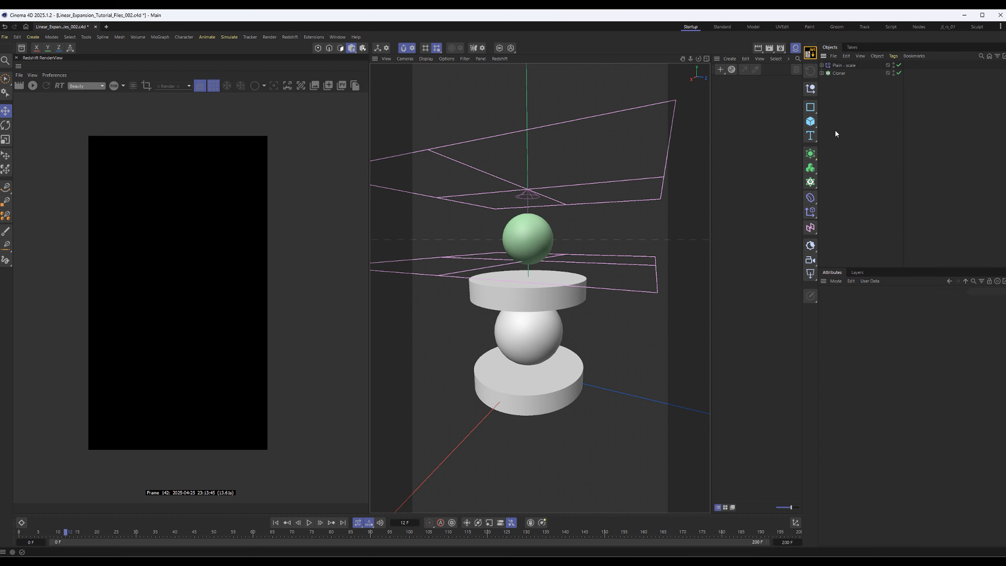
At frame 0, lower the Linear Field beneath the stack to about -48 cm in Y and keyframe its Y position
{"action": "left_click", "coordinate": [822, 65]}
{"action": "left_click", "coordinate": [847, 72]}
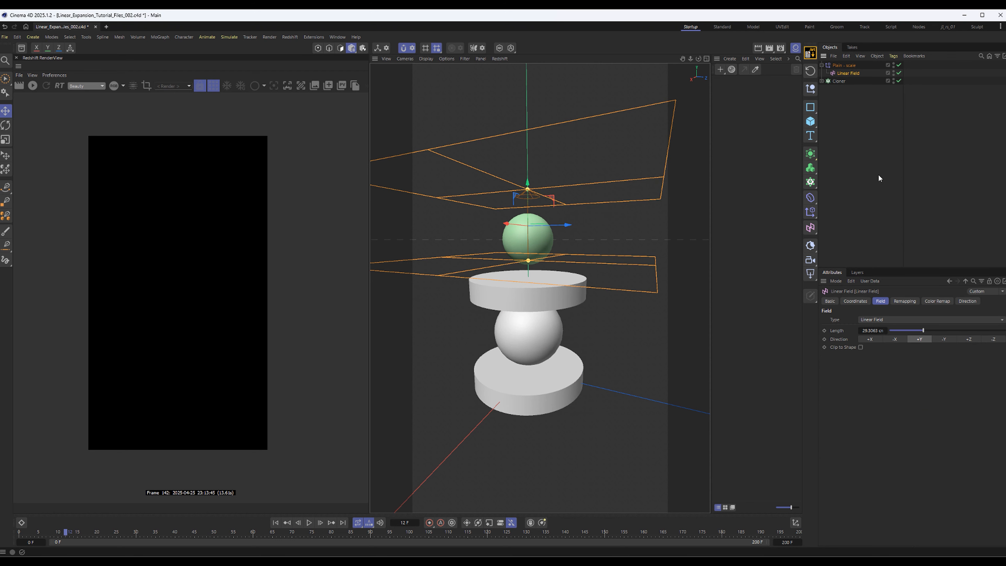
{"action": "left_click", "coordinate": [277, 522]}
{"action": "left_click", "coordinate": [855, 301]}
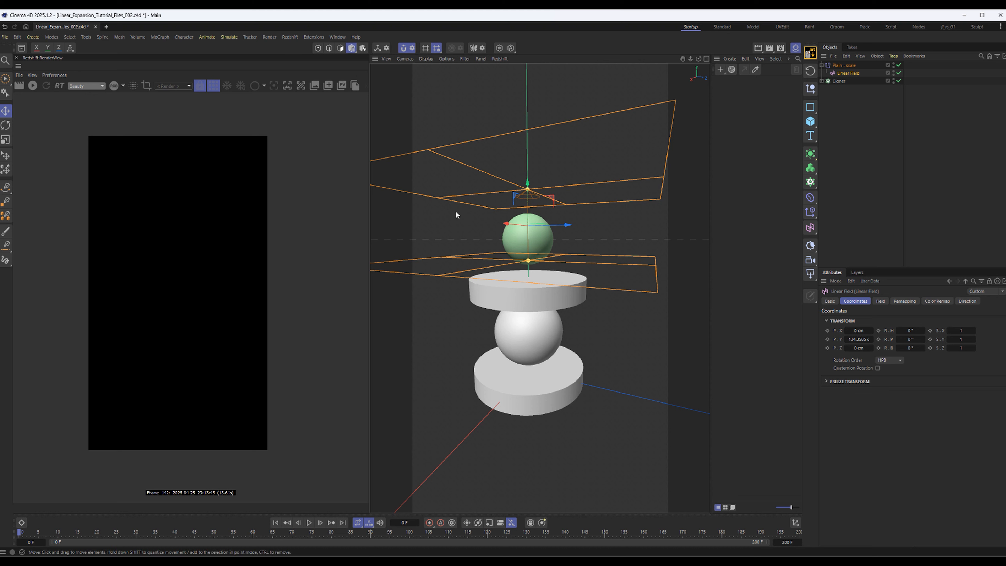
{"action": "left_click_drag", "start_coordinate": [527, 186], "coordinate": [531, 299]}
{"action": "left_click_drag", "start_coordinate": [523, 364], "coordinate": [521, 377]}
{"action": "middle_click_drag", "start_coordinate": [536, 387], "coordinate": [545, 352], "text": "alt"}
{"action": "scroll", "coordinate": [545, 351], "scroll_direction": "down", "scroll_amount": 4}
{"action": "left_click_drag", "start_coordinate": [557, 349], "coordinate": [558, 332], "text": "alt"}
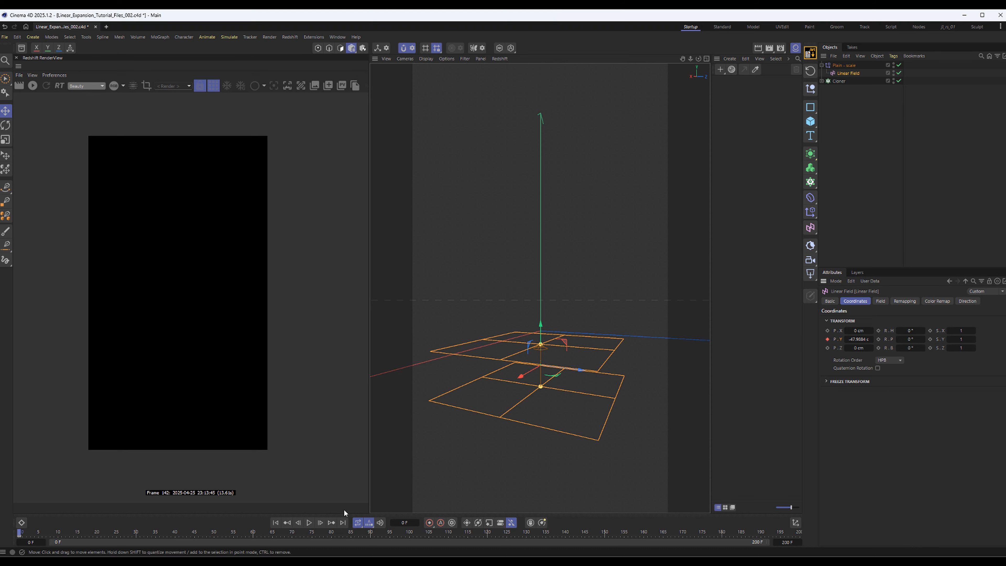
At frame 200, raise the Linear Field above the stack to about 531 cm in Y and keyframe its Y position
{"action": "left_click", "coordinate": [344, 523]}
{"action": "left_click_drag", "start_coordinate": [558, 392], "coordinate": [553, 212]}
{"action": "key", "text": "ctrl+z"}
{"action": "left_click_drag", "start_coordinate": [541, 325], "coordinate": [555, 5]}
{"action": "middle_click_drag", "start_coordinate": [569, 359], "coordinate": [609, 465], "text": "alt"}
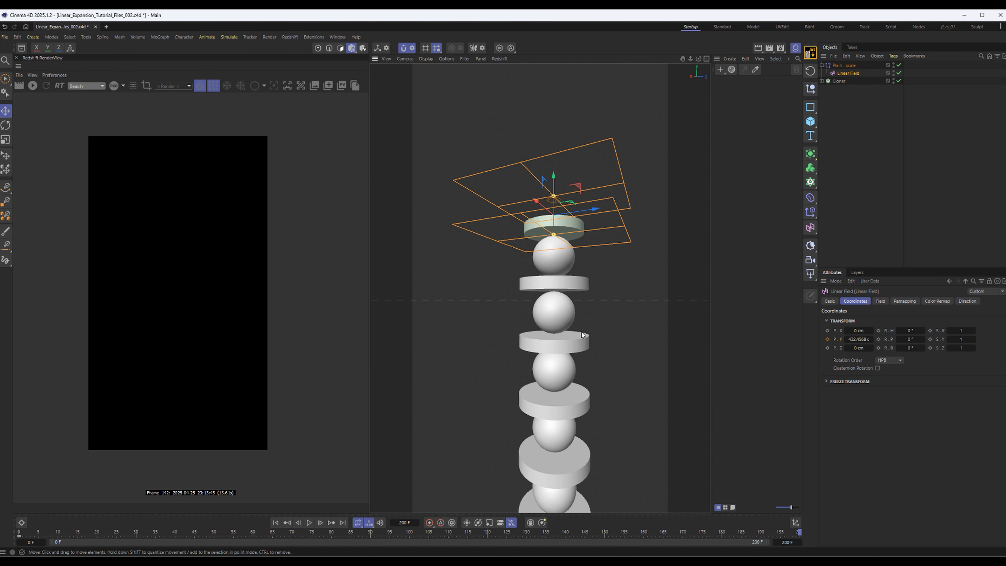
{"action": "left_click_drag", "start_coordinate": [581, 335], "coordinate": [579, 349], "text": "alt"}
{"action": "left_click_drag", "start_coordinate": [555, 170], "coordinate": [577, 92]}
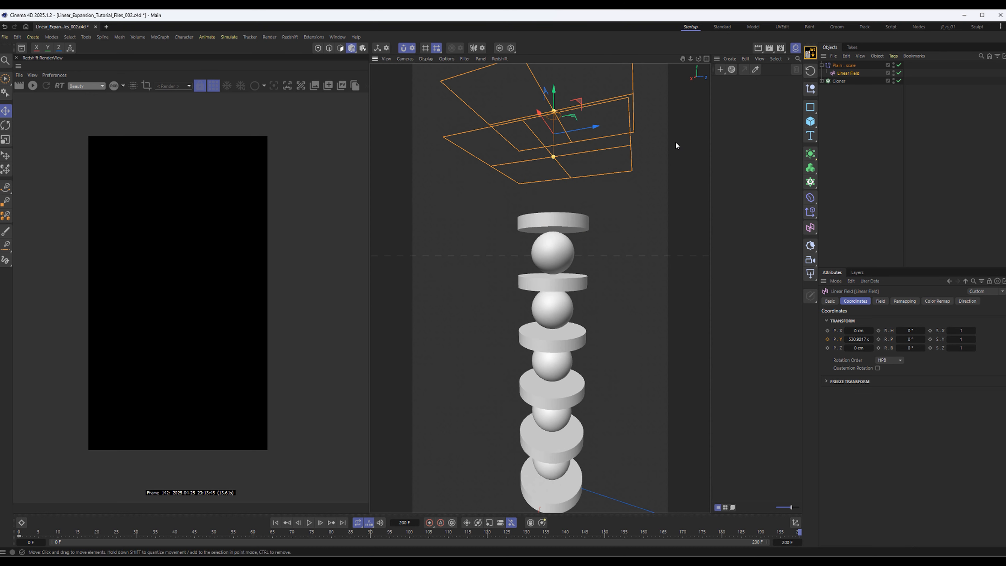
{"action": "scroll", "coordinate": [635, 402], "scroll_direction": "down", "scroll_amount": 4}
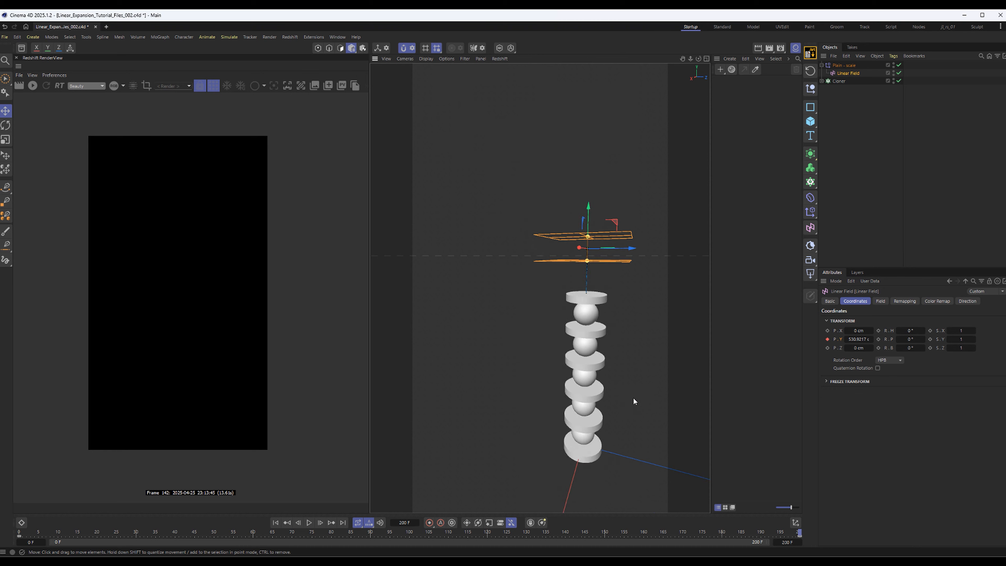
Play the Linear Field animation from frame 0 to check the clones scaling up, and save the project
{"action": "middle_click_drag", "start_coordinate": [635, 402], "coordinate": [587, 362], "text": "alt"}
{"action": "left_click_drag", "start_coordinate": [574, 377], "coordinate": [560, 345], "text": "alt"}
{"action": "left_click", "coordinate": [280, 523]}
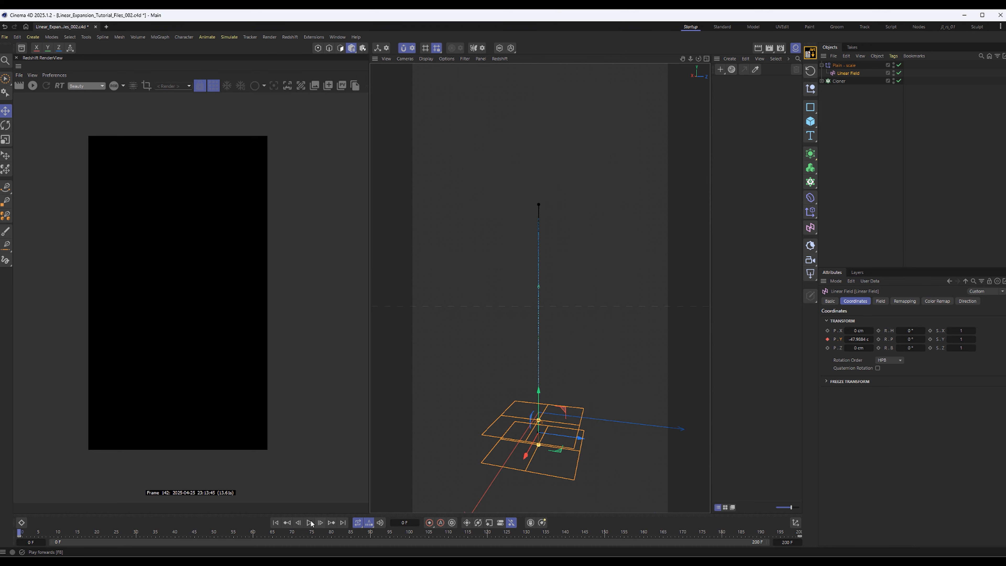
{"action": "left_click", "coordinate": [309, 522]}
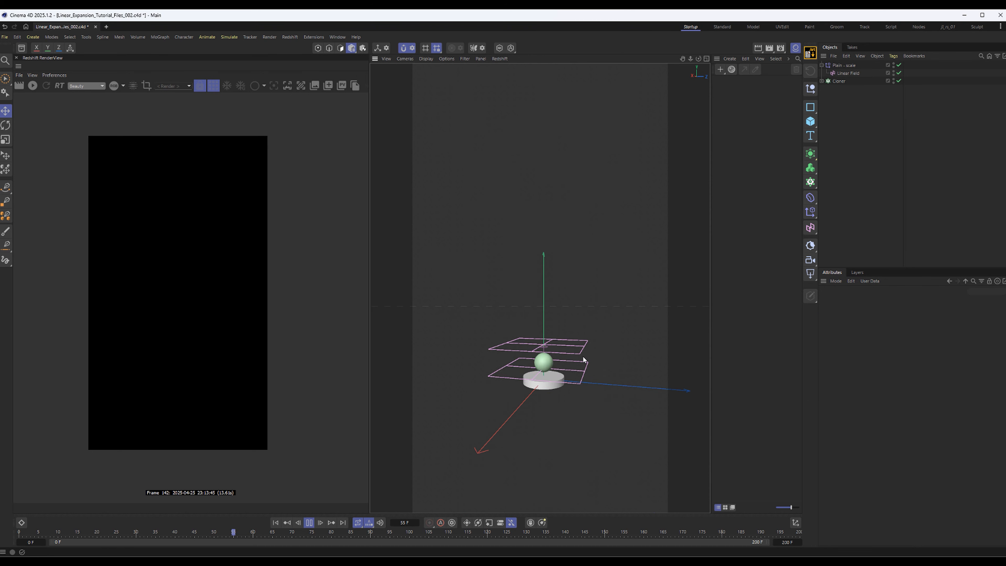
{"action": "left_click", "coordinate": [843, 74]}
{"action": "left_click", "coordinate": [868, 140]}
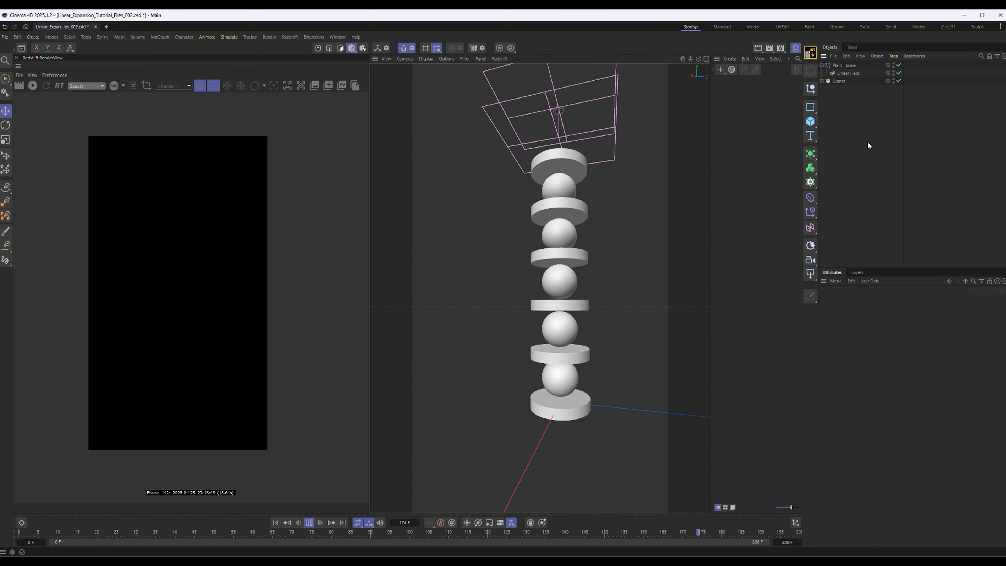
{"action": "key", "text": "ctrl+s"}
{"action": "middle_click_drag", "start_coordinate": [595, 306], "coordinate": [570, 319], "text": "alt"}
{"action": "left_click_drag", "start_coordinate": [570, 322], "coordinate": [660, 326], "text": "alt"}
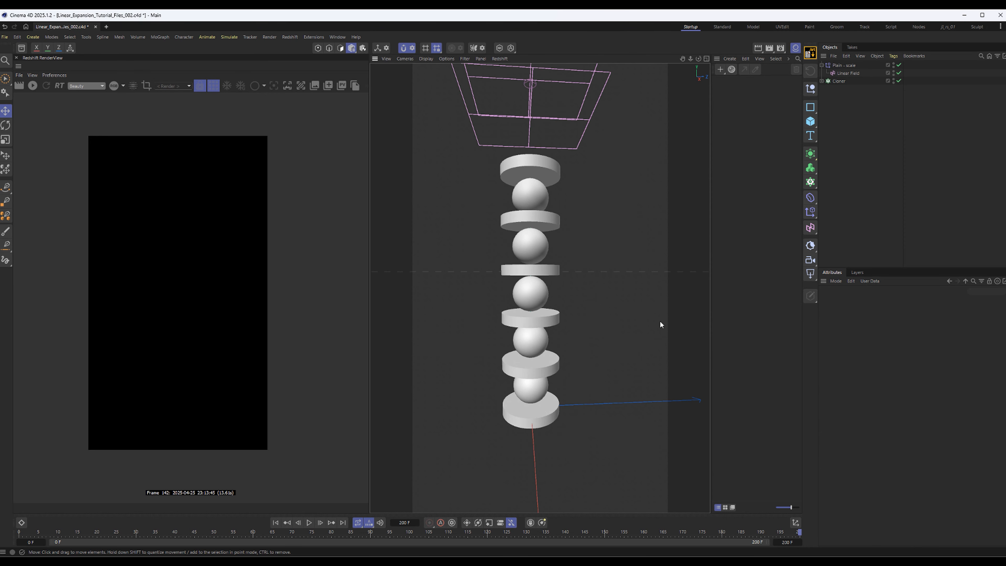
Collapse the Plain - scale effector's hierarchy and deselect all objects
{"action": "left_click", "coordinate": [848, 65]}
{"action": "left_click", "coordinate": [842, 101]}
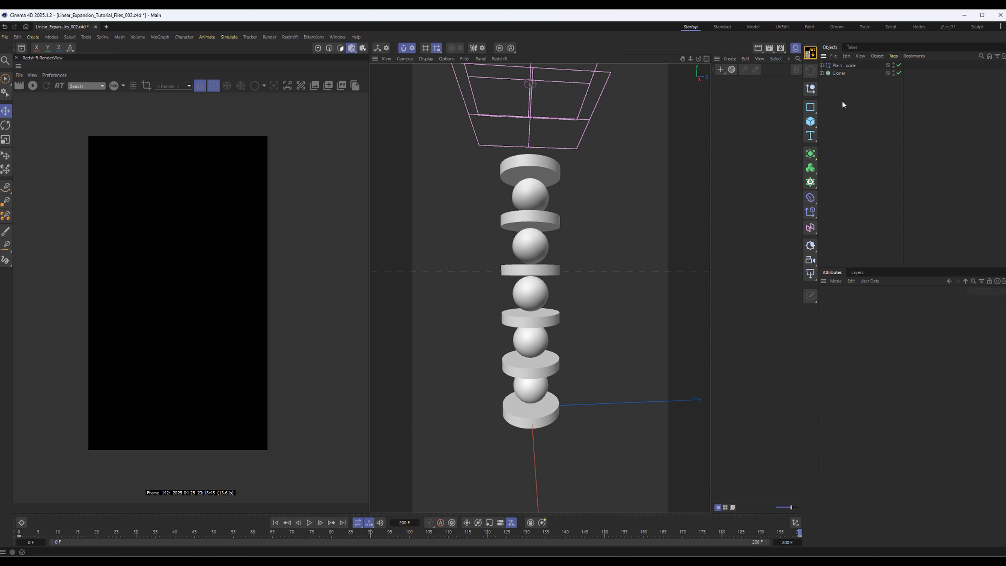
{"action": "left_click", "coordinate": [809, 197]}
{"action": "left_click", "coordinate": [810, 211]}
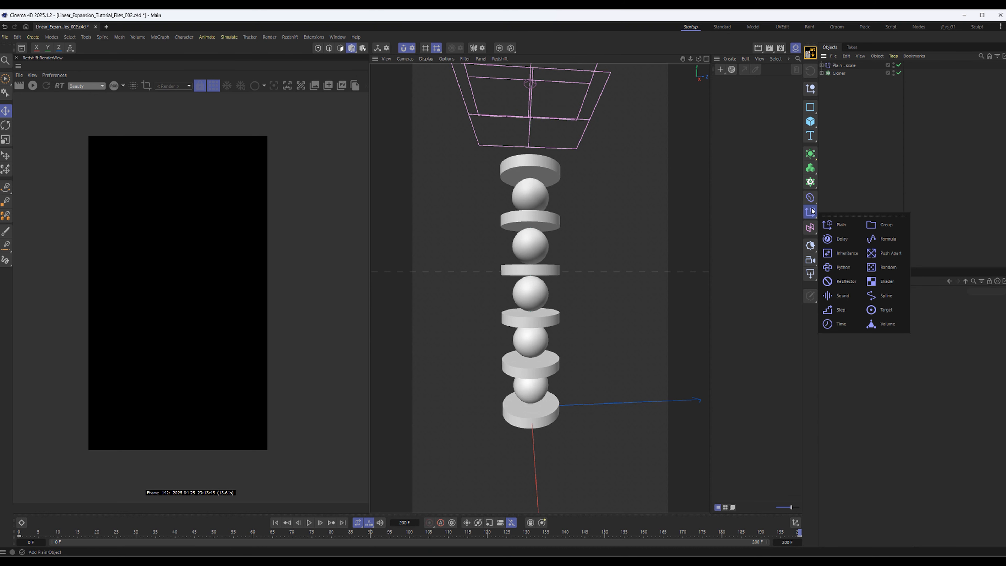
{"action": "left_click", "coordinate": [851, 147]}
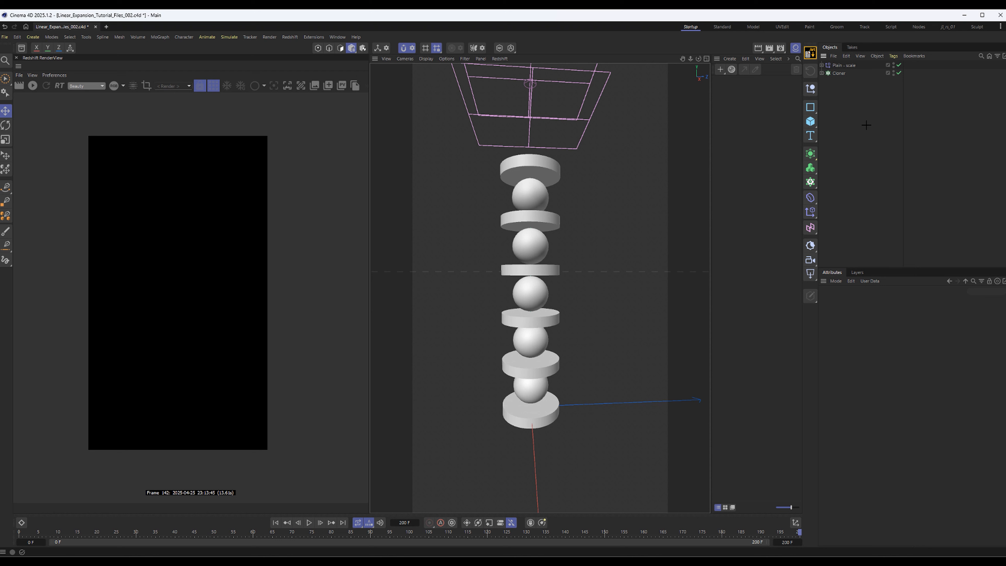
Search the commands for "dela" and add a Delay effector to the scene
{"action": "key", "text": "shift+c"}
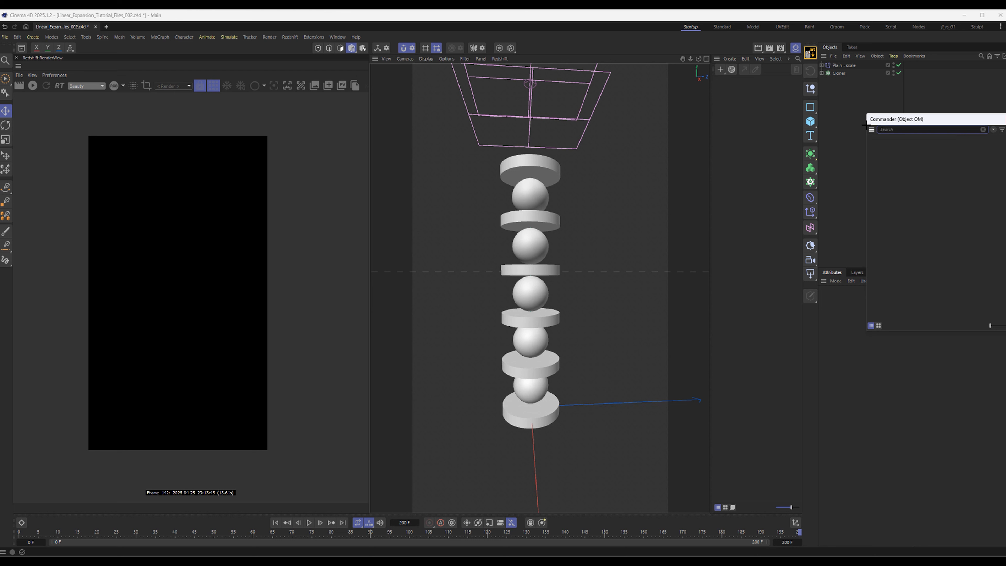
{"action": "left_click_drag", "start_coordinate": [969, 124], "coordinate": [677, 128]}
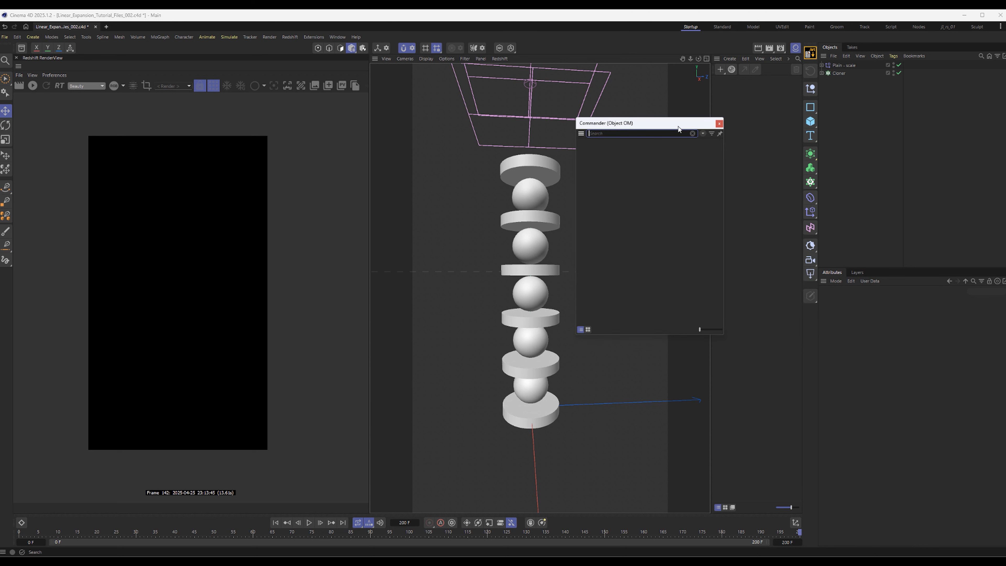
{"action": "type", "text": "dela"}
{"action": "key", "text": "Return"}
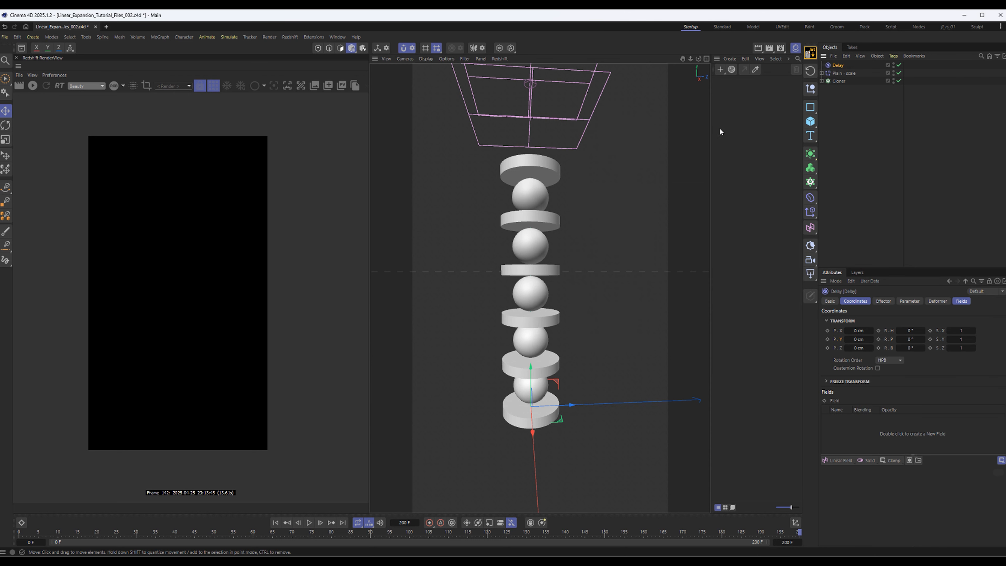
Assign the Delay effector to the Cloner's effectors list, above Plain - scale
{"action": "left_click", "coordinate": [840, 81]}
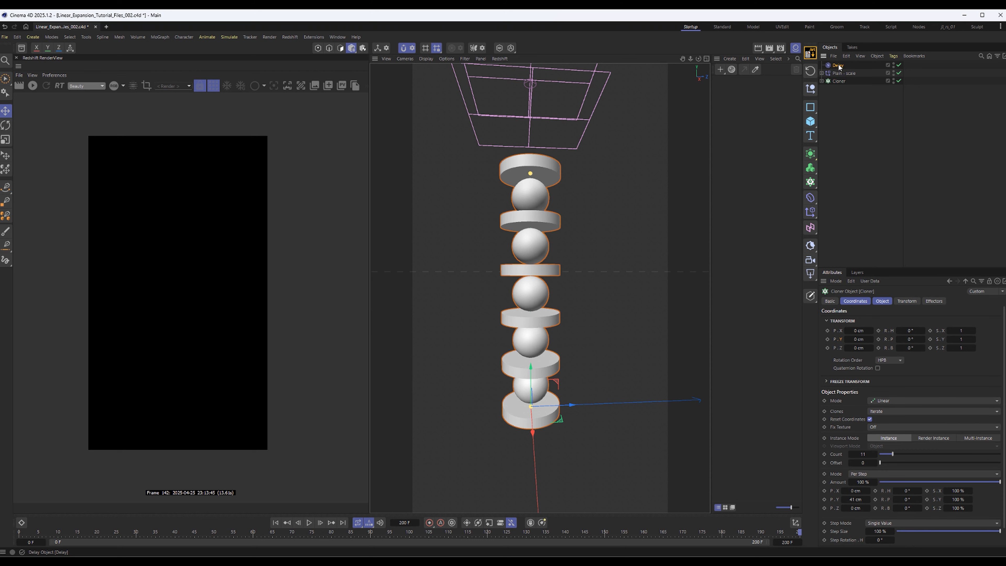
{"action": "left_click", "coordinate": [838, 65]}
{"action": "left_click", "coordinate": [837, 81]}
{"action": "left_click", "coordinate": [934, 301]}
{"action": "left_click_drag", "start_coordinate": [837, 65], "coordinate": [873, 319]}
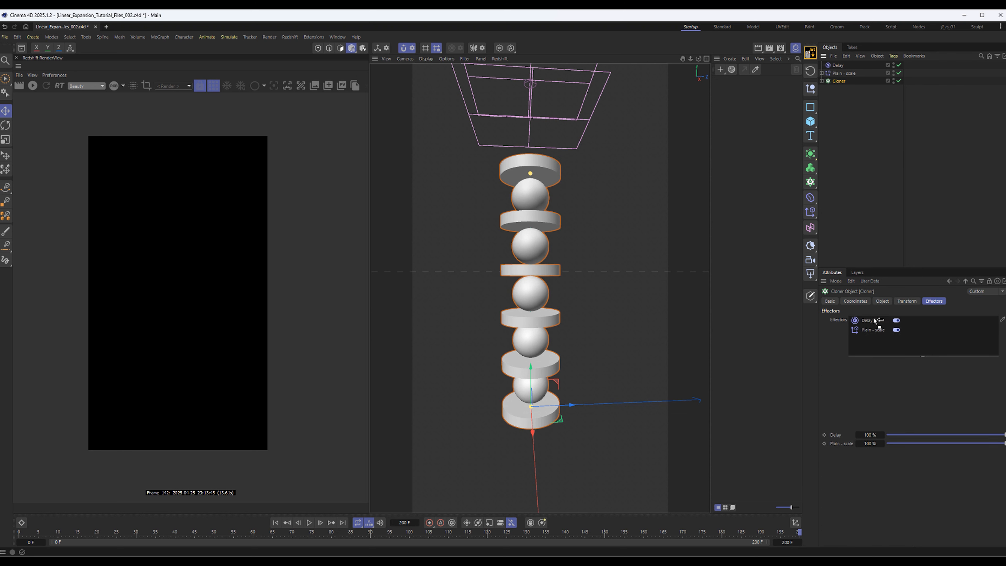
Review the Delay effector's settings, then set its strength to 100% and its mode to Spring
{"action": "left_click", "coordinate": [842, 66]}
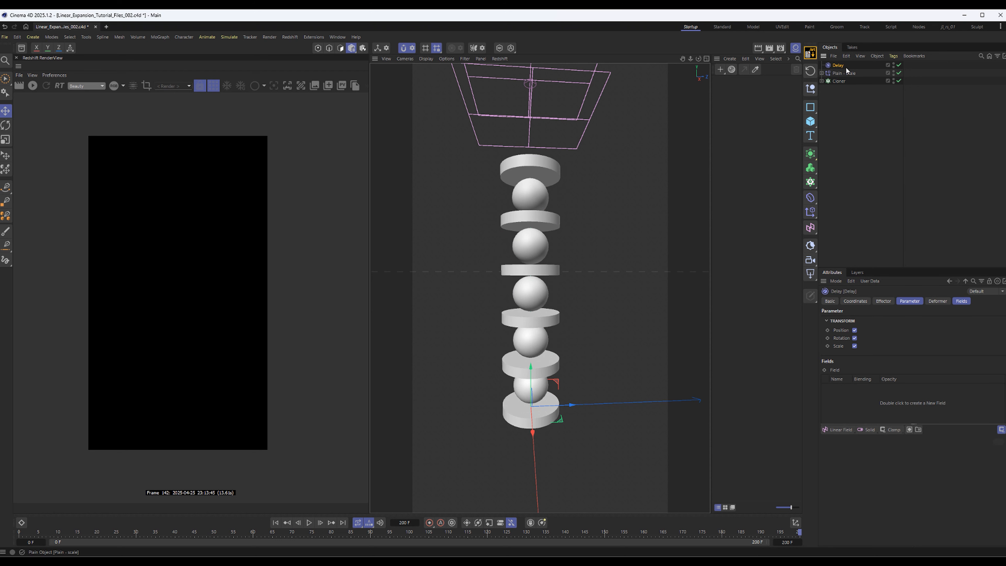
{"action": "left_click", "coordinate": [915, 303], "text": "shift"}
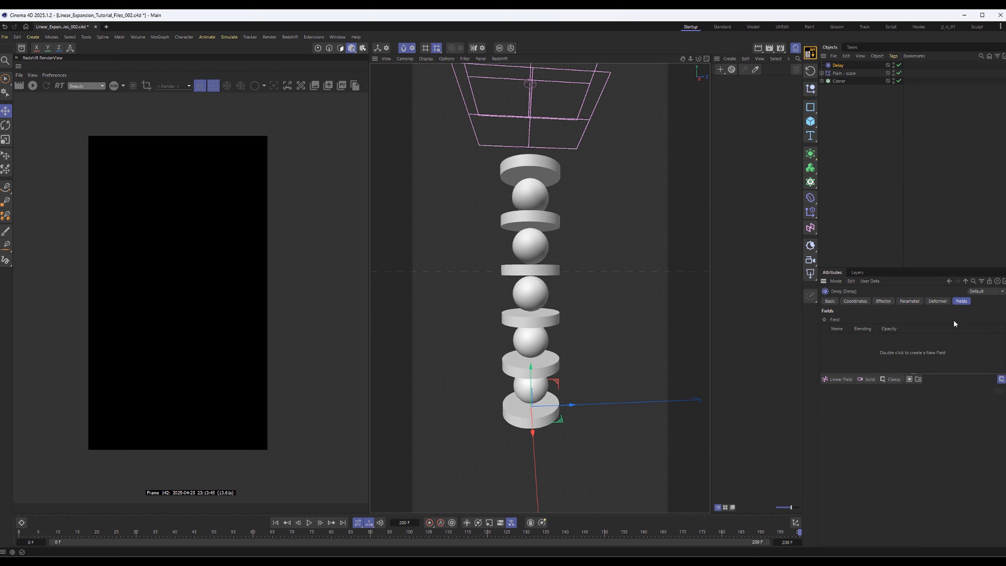
{"action": "left_click", "coordinate": [938, 301]}
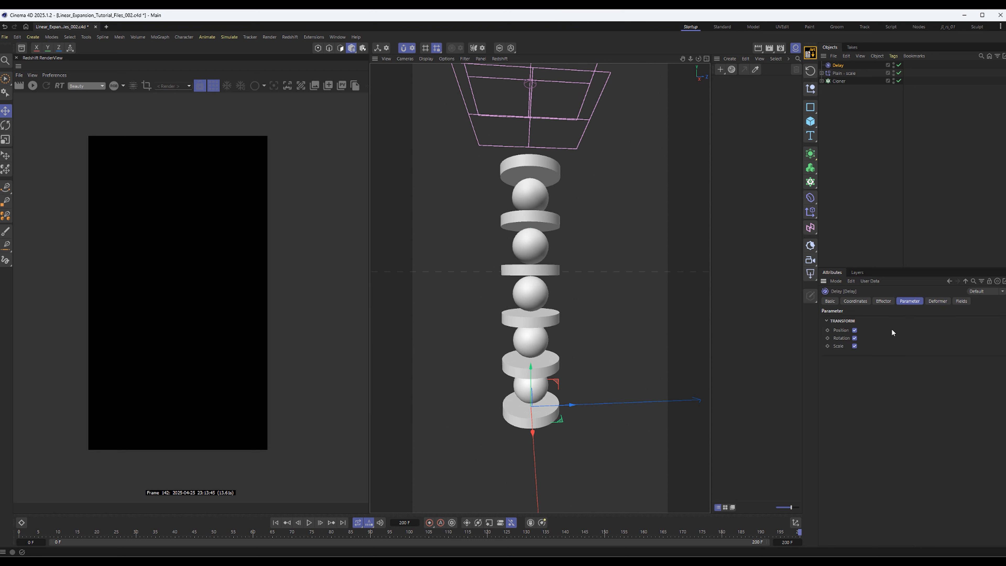
{"action": "left_click", "coordinate": [878, 302]}
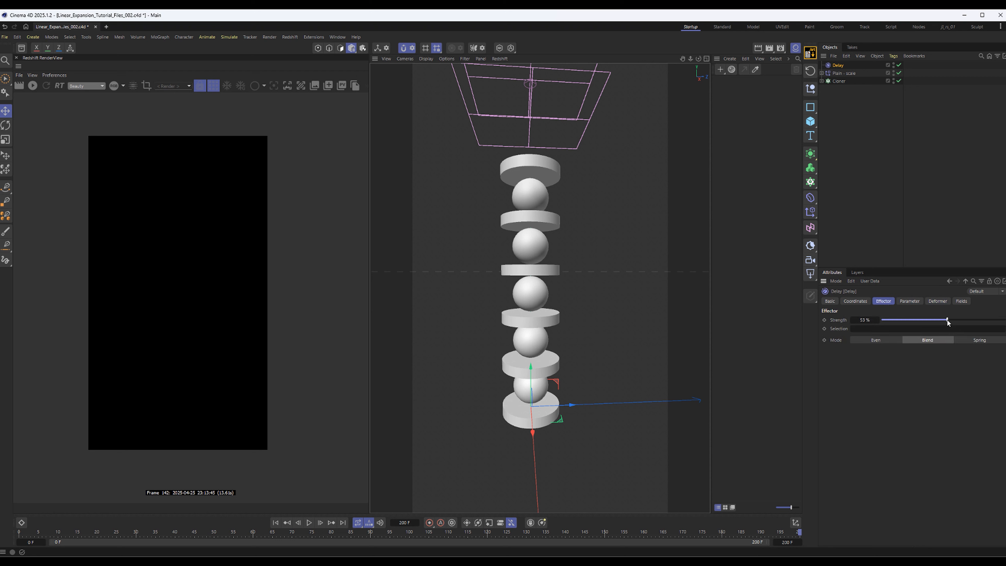
{"action": "left_click_drag", "start_coordinate": [946, 319], "coordinate": [1004, 320]}
{"action": "left_click", "coordinate": [976, 340]}
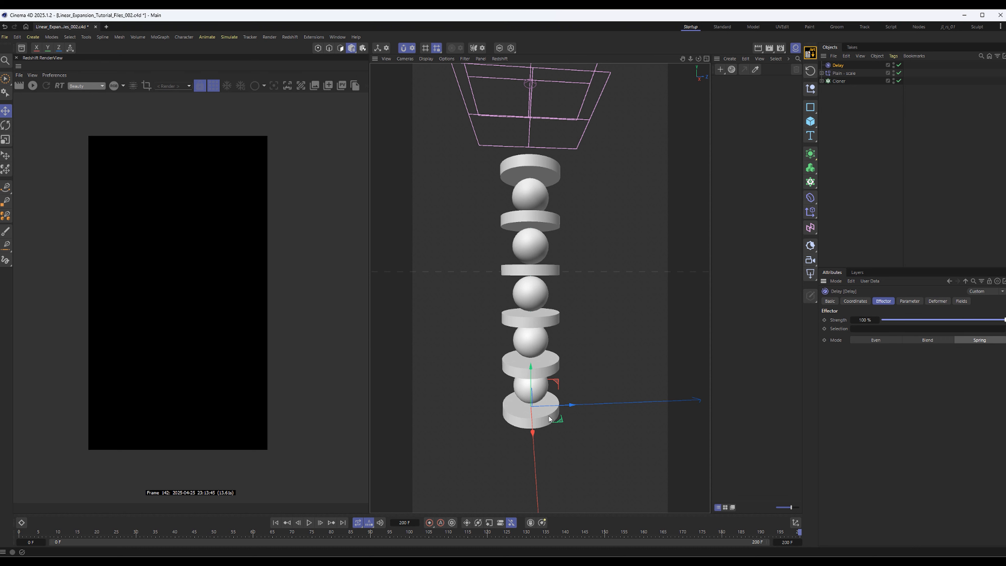
Play the animation to check the Spring delay on the growing clones, and return to frame 0
{"action": "left_click", "coordinate": [309, 523]}
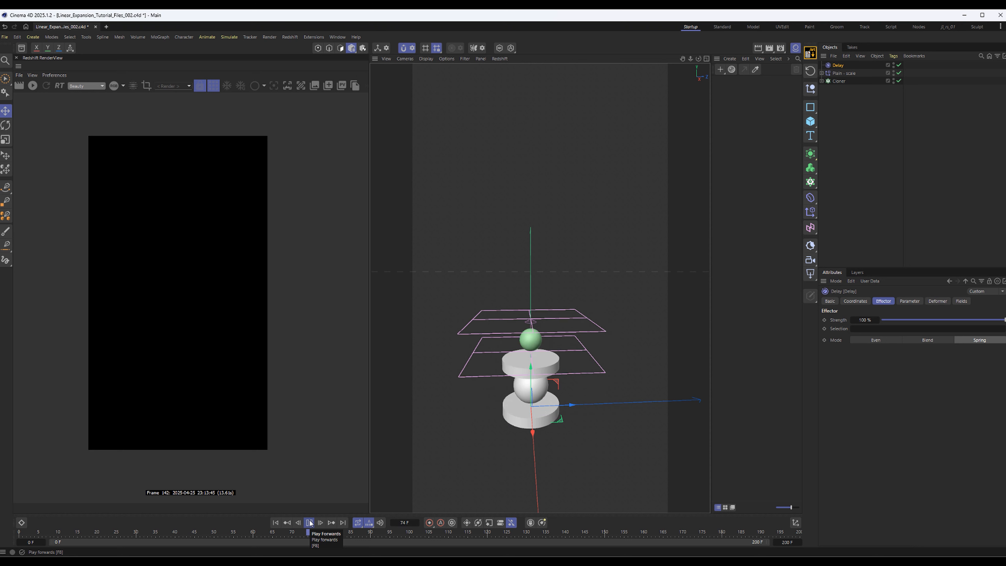
{"action": "left_click", "coordinate": [309, 523]}
{"action": "left_click", "coordinate": [276, 523]}
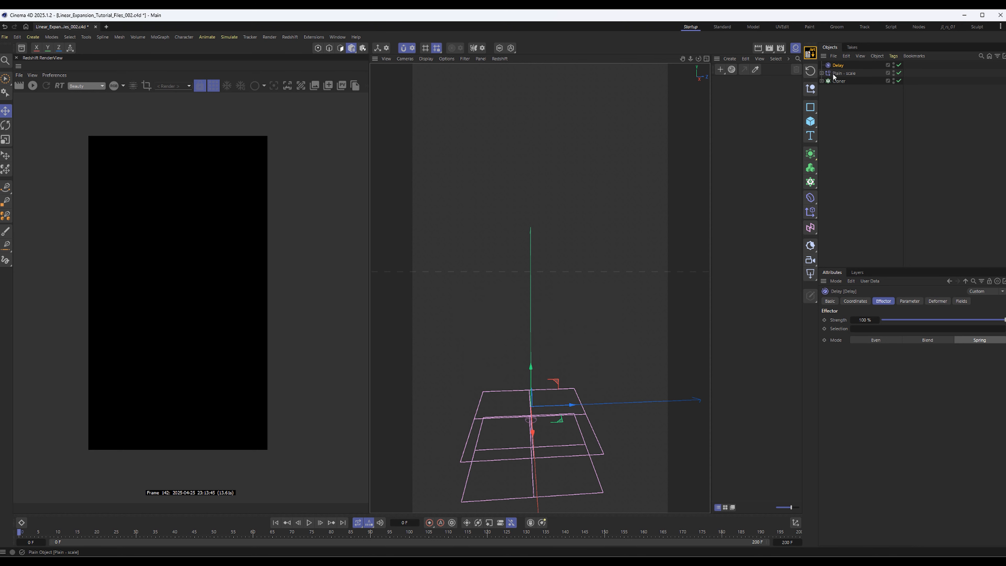
Set the Delay effector's mode to Blend with a strength of 70%
{"action": "left_click", "coordinate": [845, 81]}
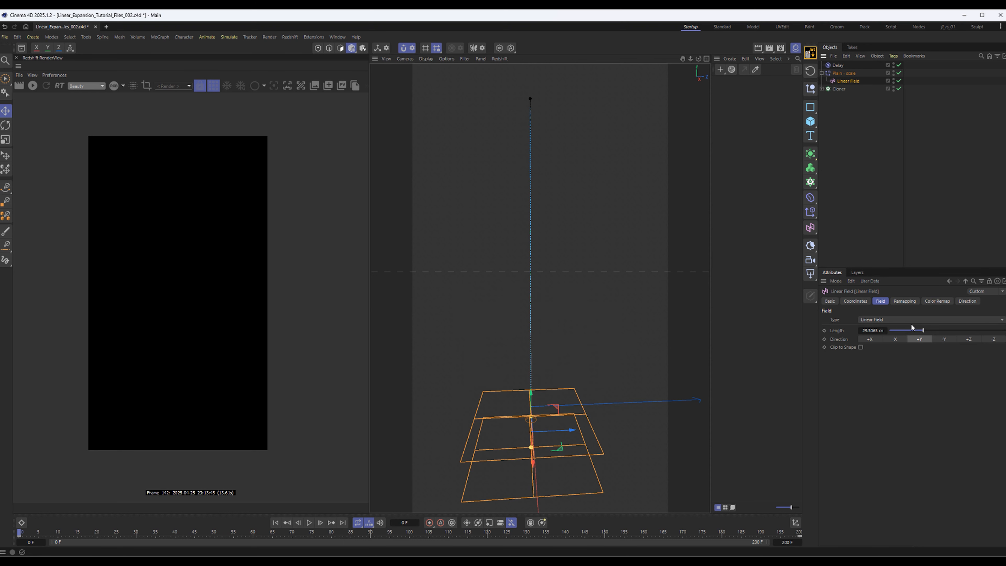
{"action": "left_click", "coordinate": [786, 542]}
{"action": "left_click", "coordinate": [838, 65]}
{"action": "left_click", "coordinate": [928, 341]}
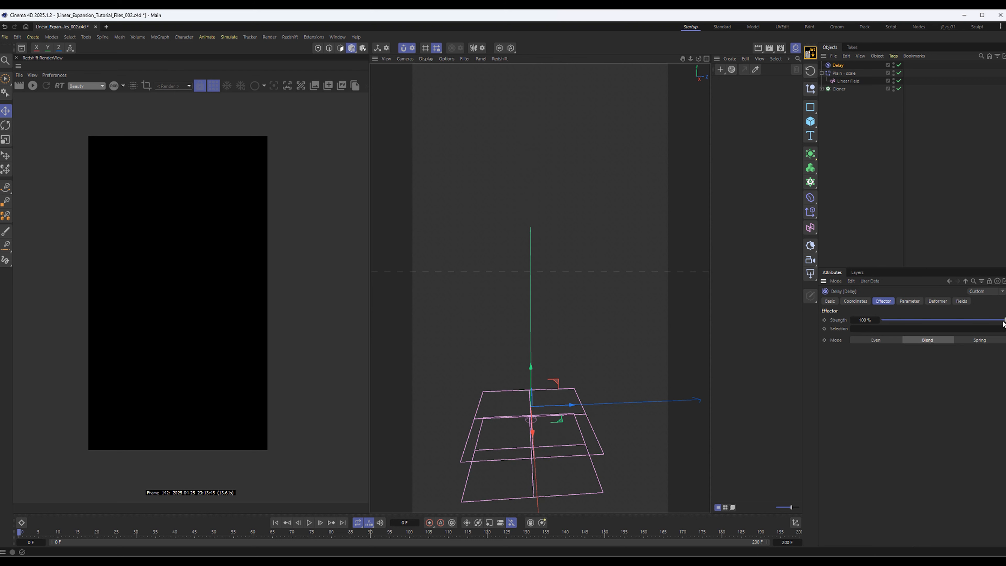
{"action": "left_click_drag", "start_coordinate": [1003, 324], "coordinate": [968, 322]}
{"action": "left_click", "coordinate": [851, 87]}
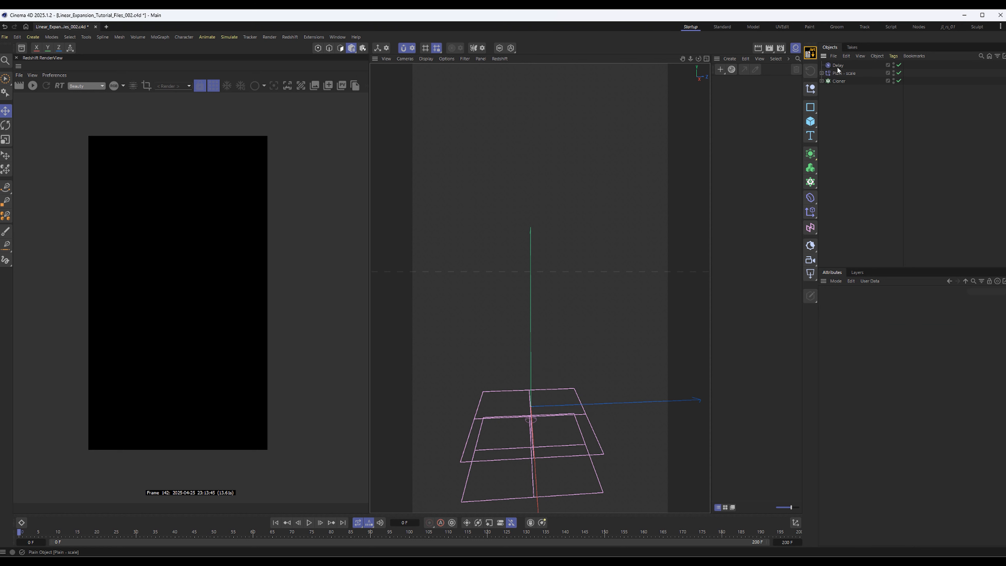
Search the commands for "push" and add a Push Apart effector to the scene
{"action": "key", "text": "shift+c"}
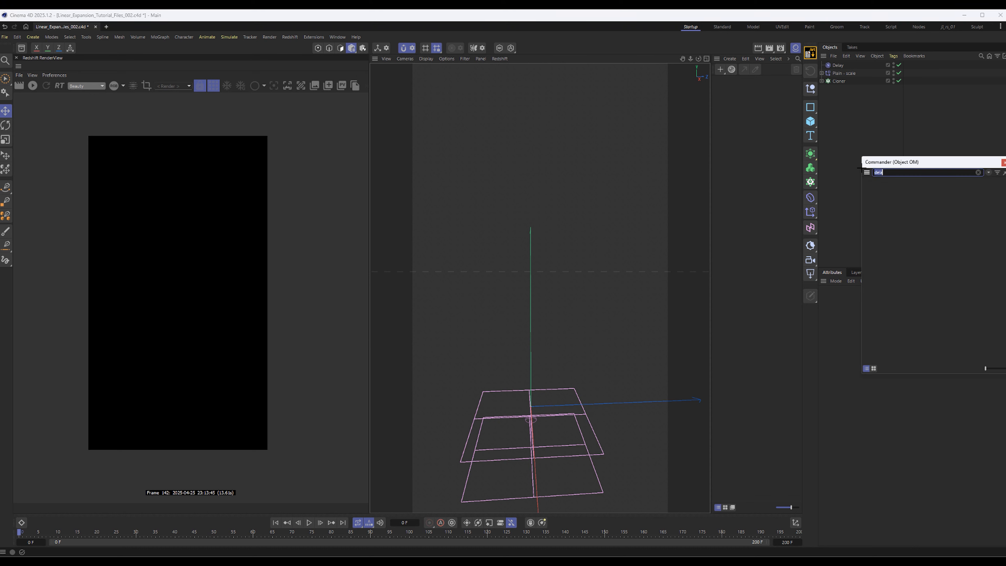
{"action": "key", "text": "BackSpace"}
{"action": "type", "text": "push apart"}
{"action": "key", "text": "Return"}
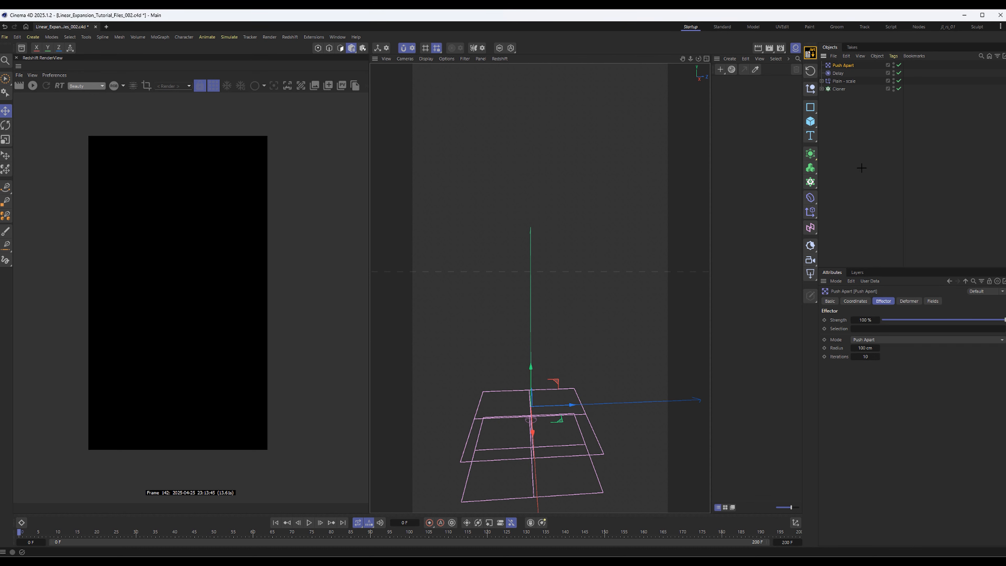
Assign the Push Apart effector to the Cloner's effectors list, below Plain - scale, and expand the Cloner's hierarchy
{"action": "left_click", "coordinate": [843, 88]}
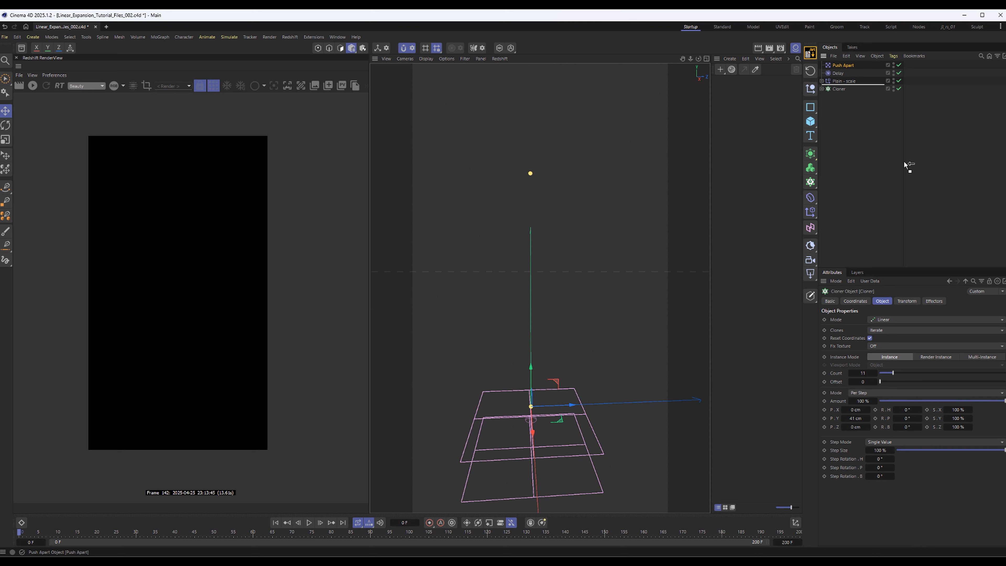
{"action": "left_click", "coordinate": [939, 303]}
{"action": "left_click_drag", "start_coordinate": [938, 303], "coordinate": [871, 339]}
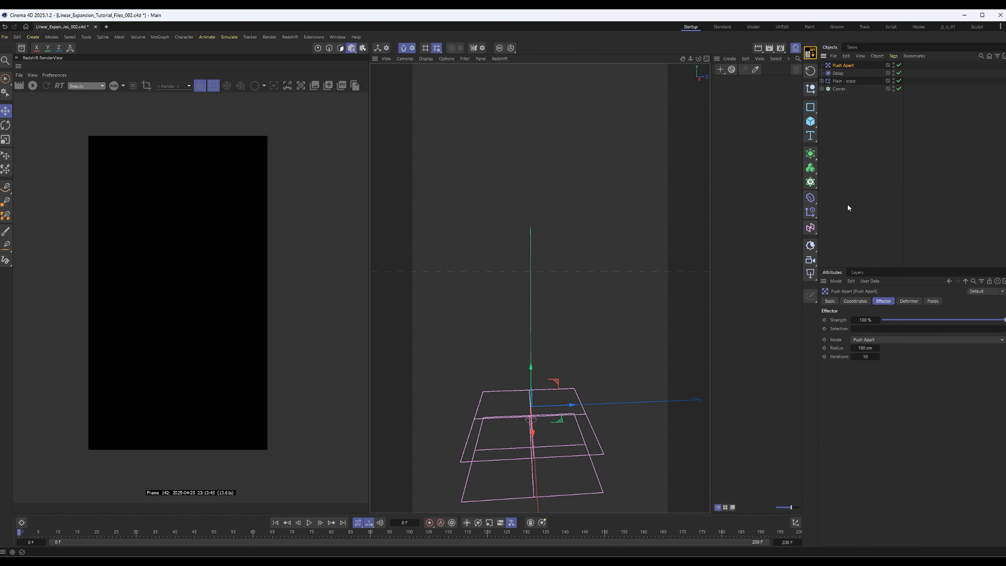
{"action": "left_click", "coordinate": [829, 96]}
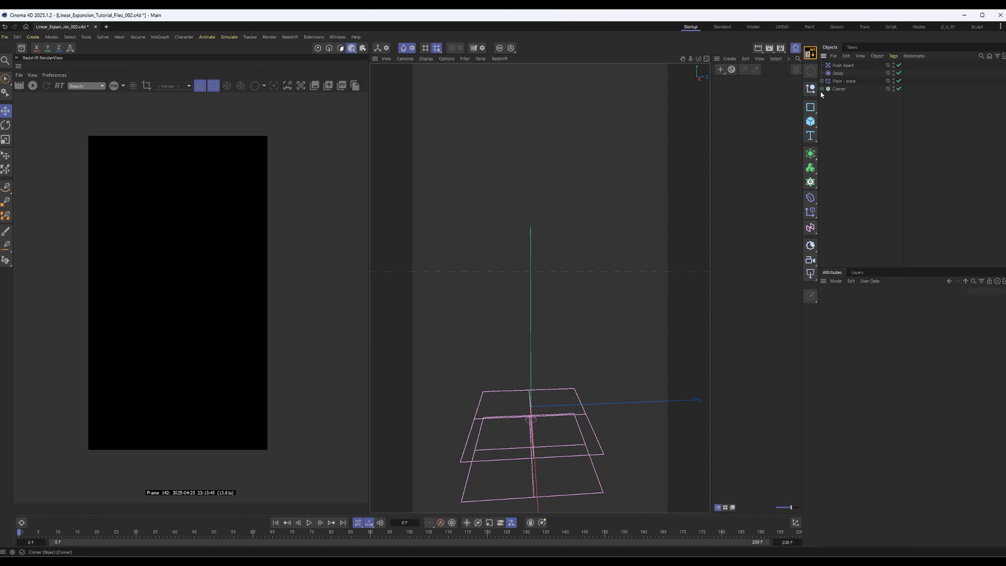
{"action": "left_click", "coordinate": [822, 89]}
Play the animation to check how Push Apart spaces the clones, review the Cloner's effectors list, and return to frame 0
{"action": "left_click", "coordinate": [309, 523]}
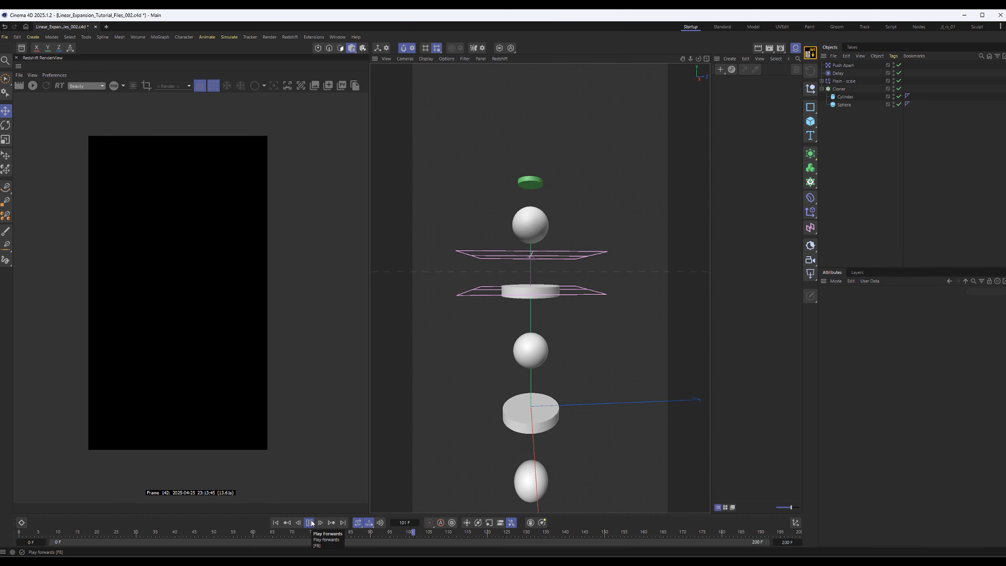
{"action": "left_click", "coordinate": [843, 65]}
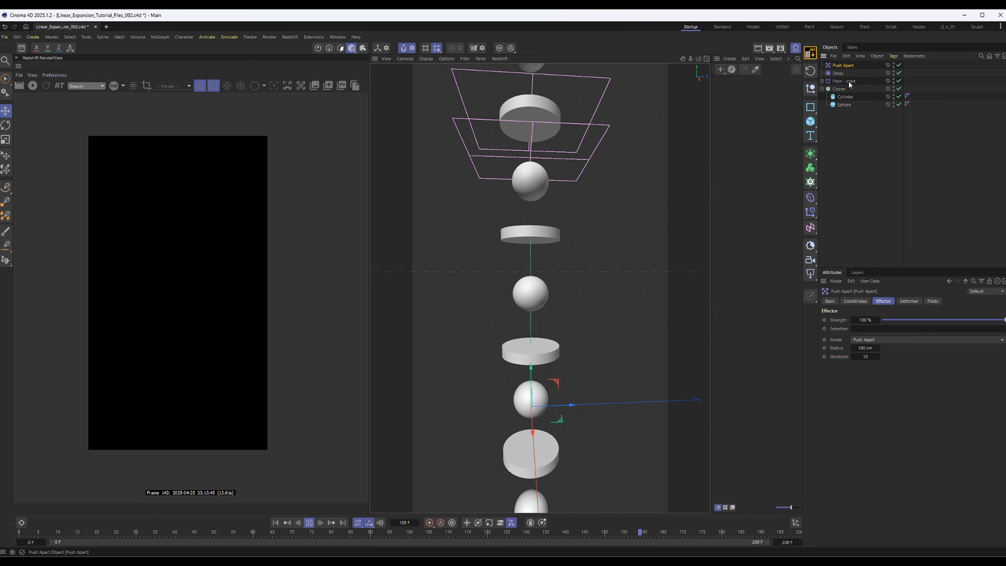
{"action": "left_click", "coordinate": [839, 89]}
{"action": "left_click", "coordinate": [310, 523]}
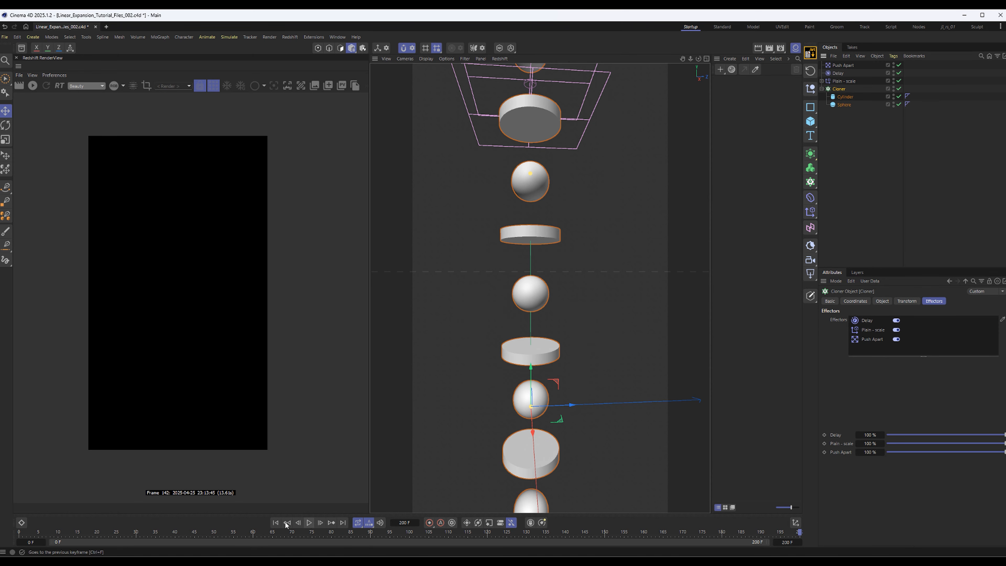
{"action": "left_click", "coordinate": [276, 523]}
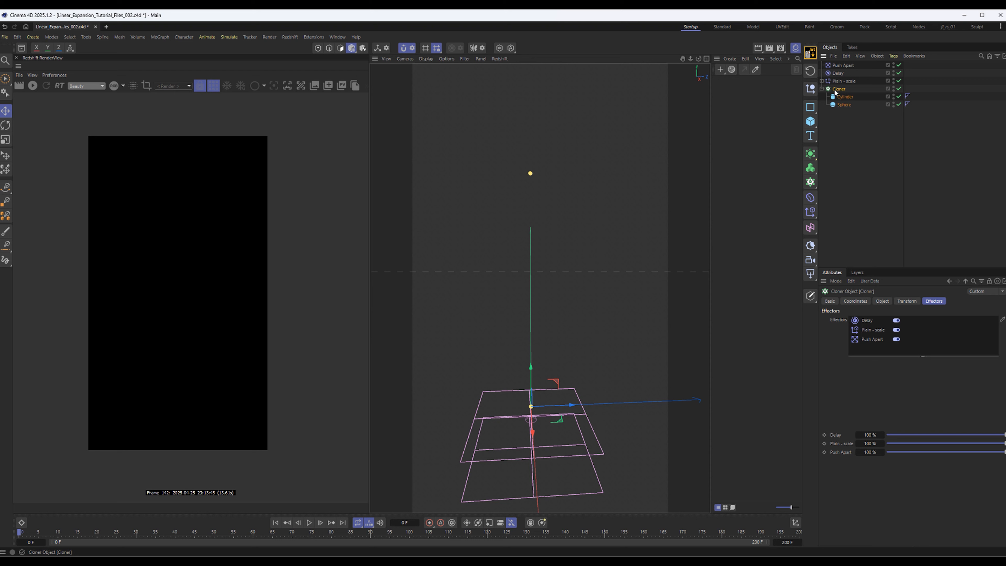
Add a Rigid Body simulation tag to the Cloner
{"action": "left_click", "coordinate": [894, 56]}
{"action": "mouse_move", "coordinate": [942, 179]}
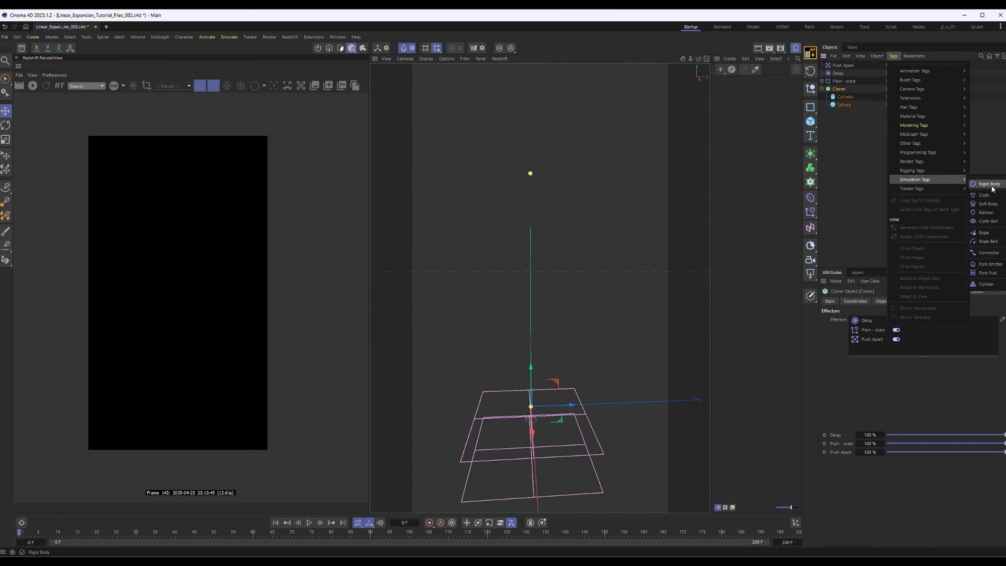
{"action": "left_click", "coordinate": [990, 185]}
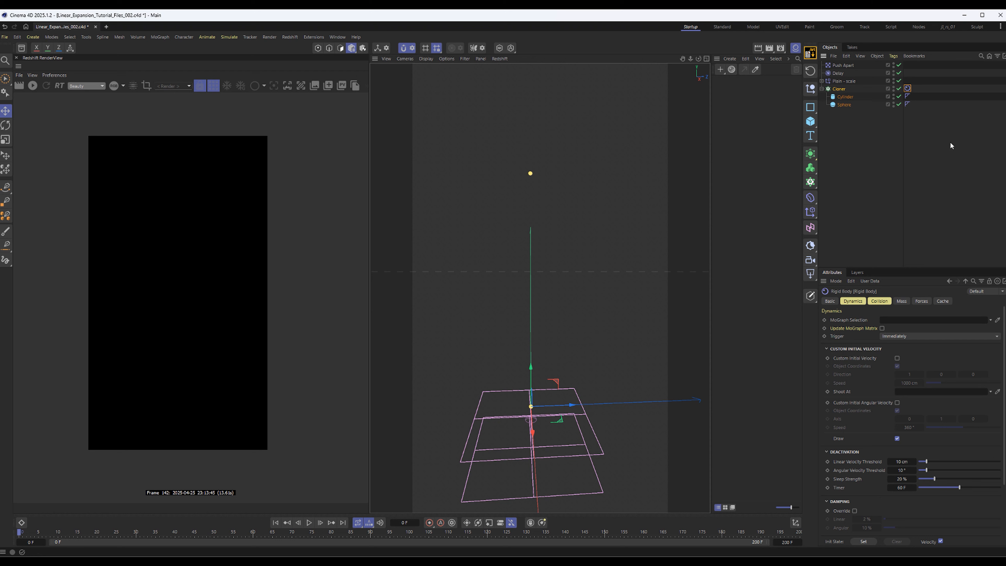
Open the project's simulation scene settings and check the gravity value
{"action": "left_click", "coordinate": [835, 281]}
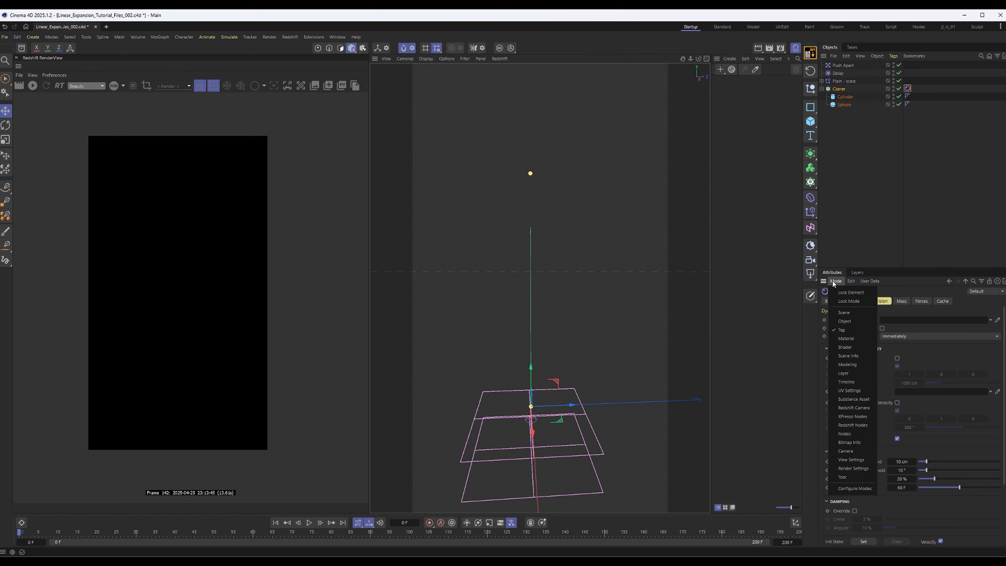
{"action": "left_click", "coordinate": [838, 315]}
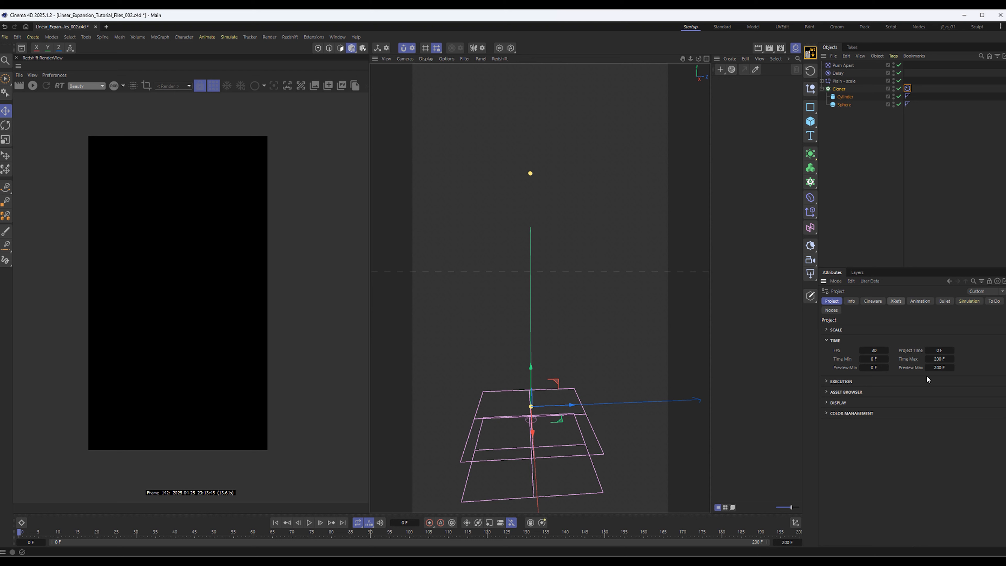
{"action": "left_click", "coordinate": [967, 301]}
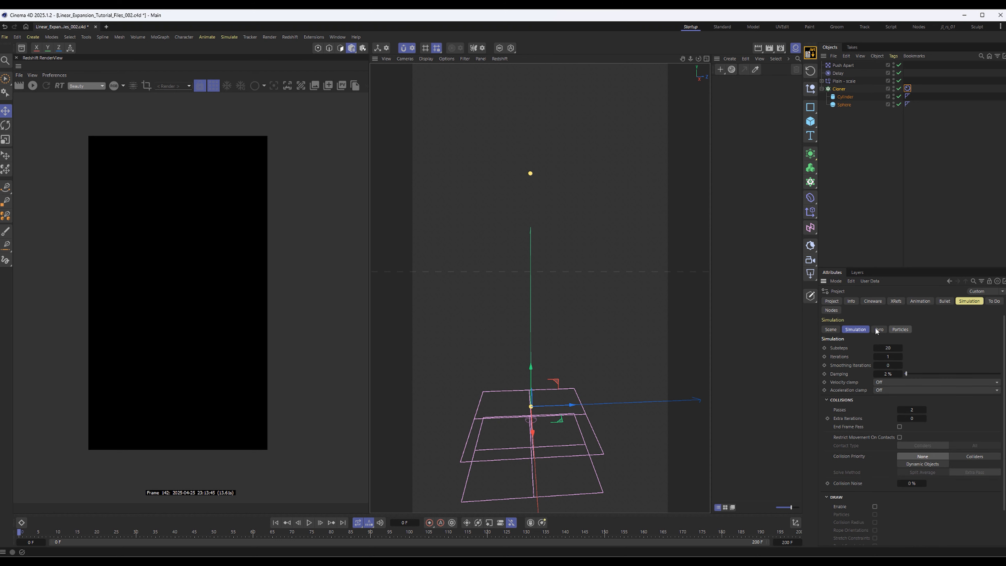
{"action": "left_click", "coordinate": [830, 330]}
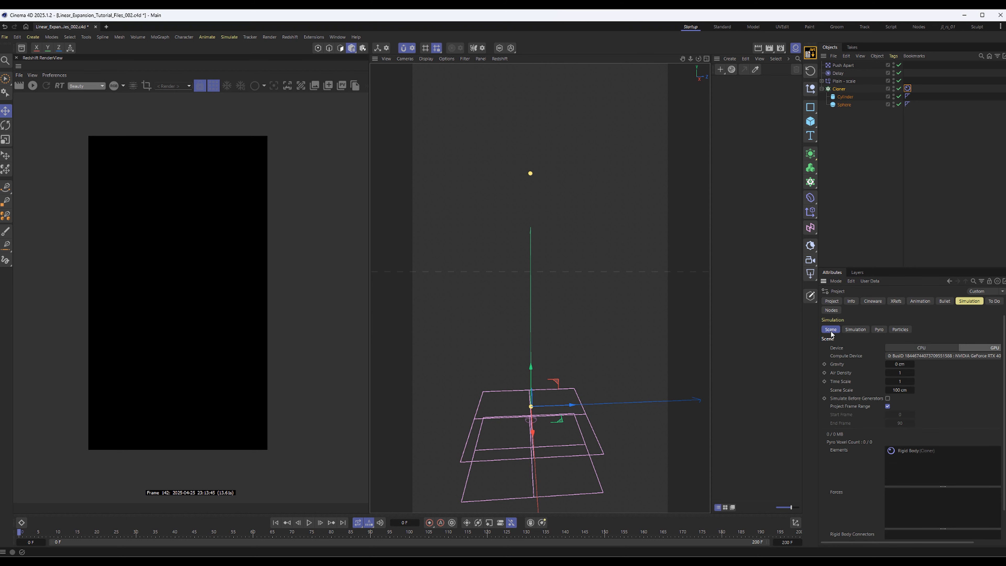
{"action": "left_click", "coordinate": [897, 364]}
Try disabling the Delay effector and replay the rigid body animation from frame 0
{"action": "left_click", "coordinate": [845, 81]}
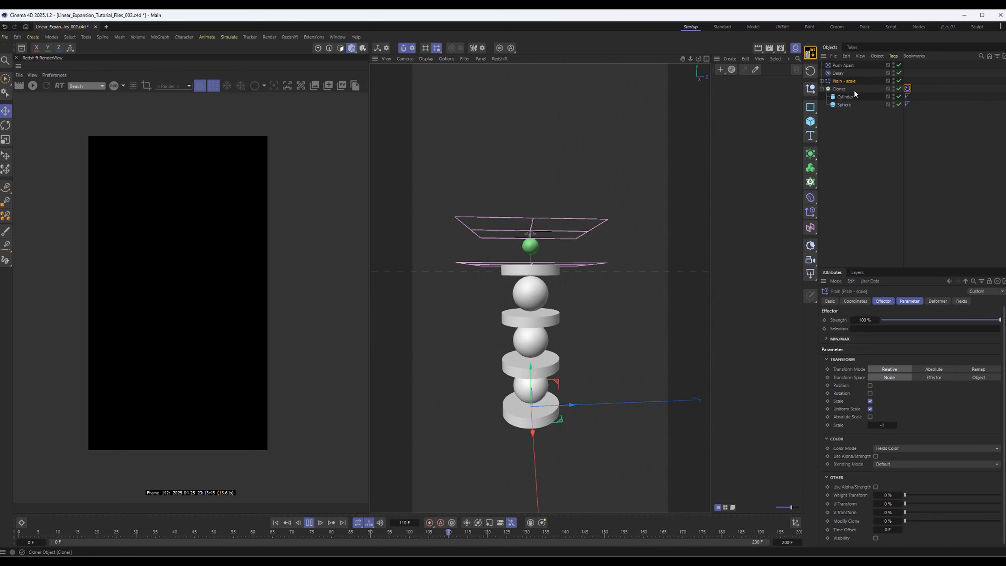
{"action": "left_click", "coordinate": [821, 89]}
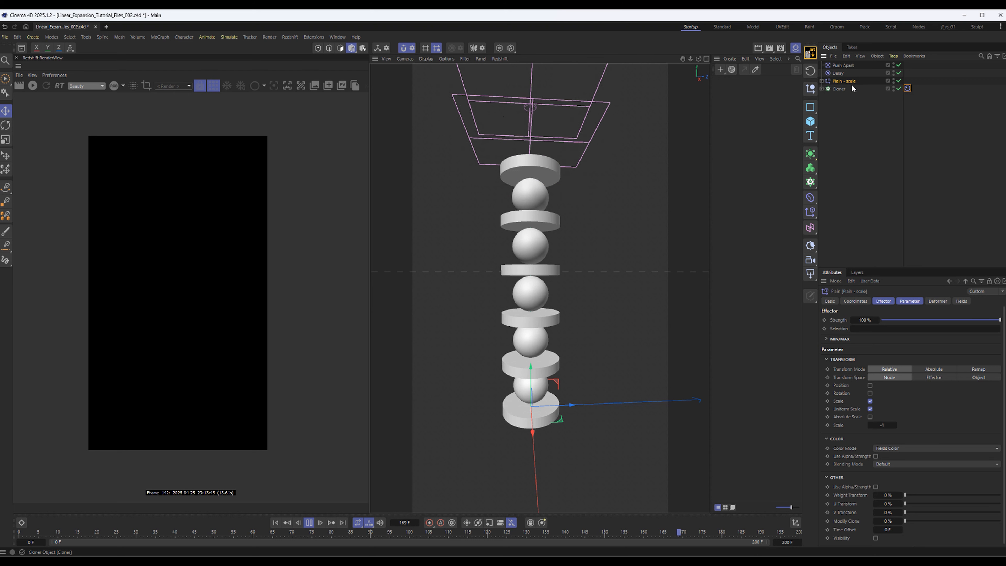
{"action": "left_click", "coordinate": [897, 74]}
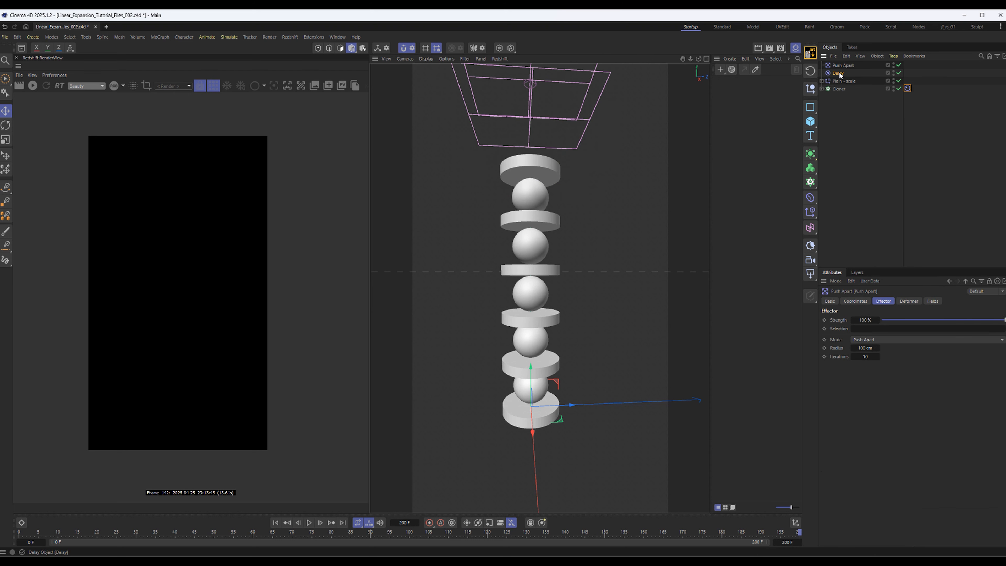
{"action": "left_click", "coordinate": [898, 73]}
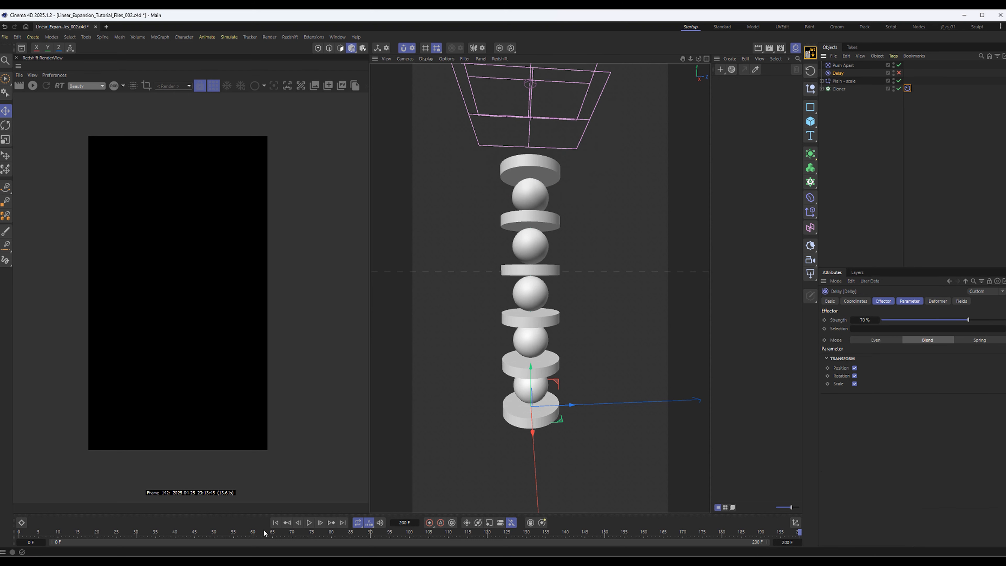
{"action": "left_click", "coordinate": [276, 522]}
{"action": "left_click", "coordinate": [309, 523]}
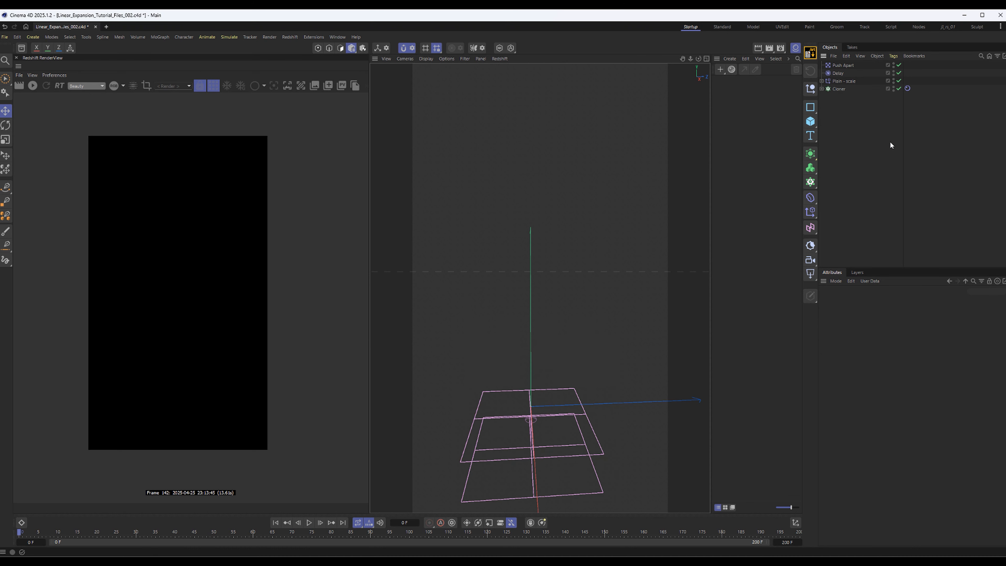
Play the simulation up to frame 122 to check the clone spacing, and set the Push Apart effector's radius to 25 cm
{"action": "left_click", "coordinate": [309, 522]}
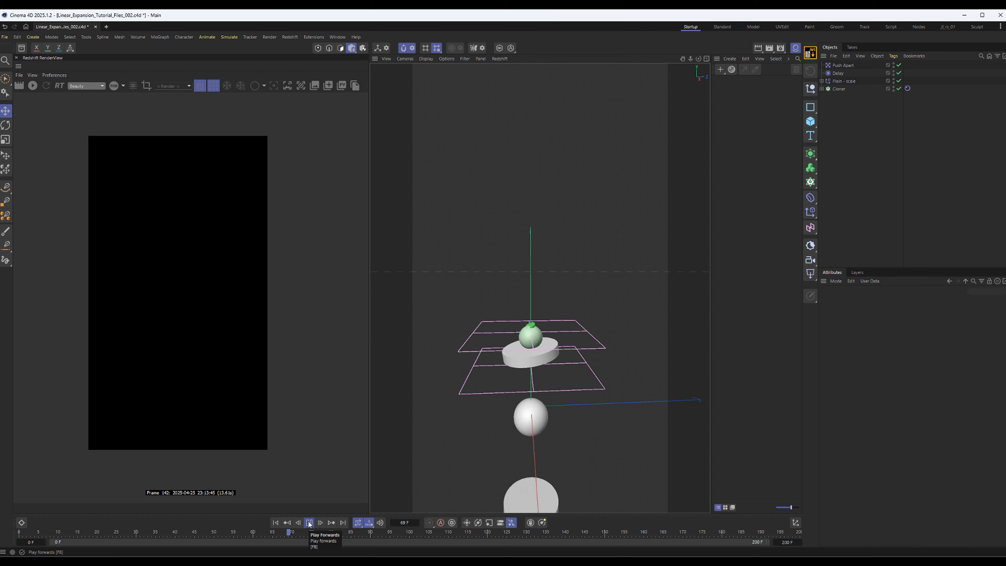
{"action": "left_click", "coordinate": [309, 523]}
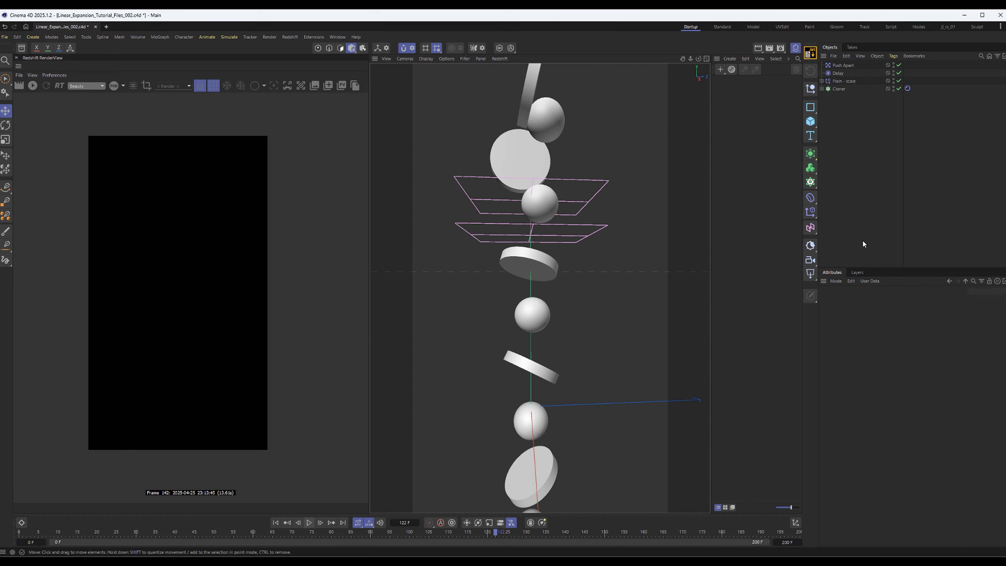
{"action": "left_click", "coordinate": [840, 67]}
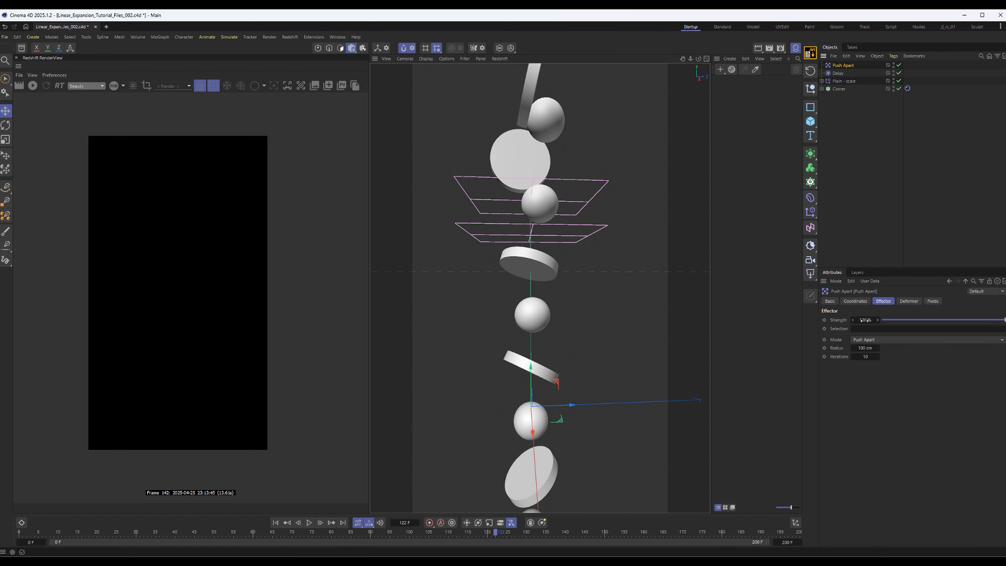
{"action": "double_click", "coordinate": [866, 348]}
{"action": "type", "text": "25"}
{"action": "key", "text": "Return"}
Play the simulation from frame 0 and inspect the colliding stack of discs and spheres from another angle
{"action": "left_click", "coordinate": [276, 522]}
{"action": "left_click", "coordinate": [309, 522]}
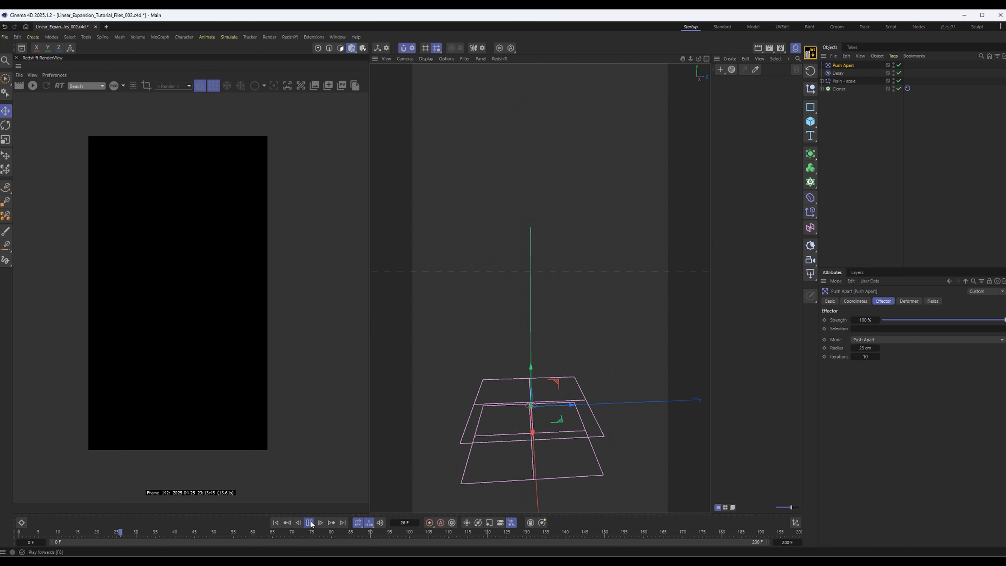
{"action": "left_click", "coordinate": [913, 198]}
{"action": "left_click_drag", "start_coordinate": [559, 366], "coordinate": [608, 359], "text": "alt"}
{"action": "left_click_drag", "start_coordinate": [585, 241], "coordinate": [529, 238], "text": "alt"}
Enable rotation on the Plain - scale effector and set heading to 55°, pitch to 50° and bank to 34°
{"action": "left_click", "coordinate": [843, 81]}
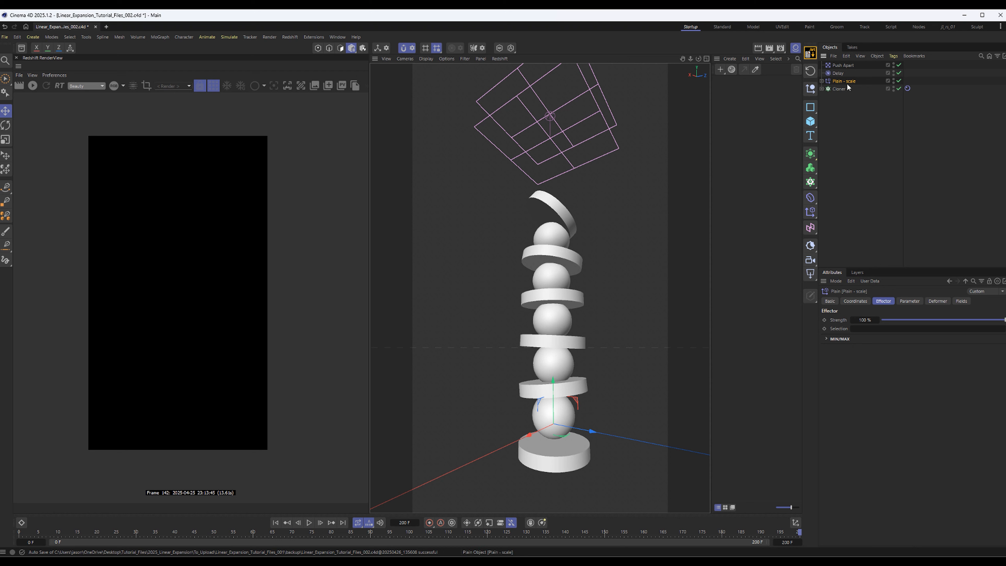
{"action": "left_click", "coordinate": [908, 302]}
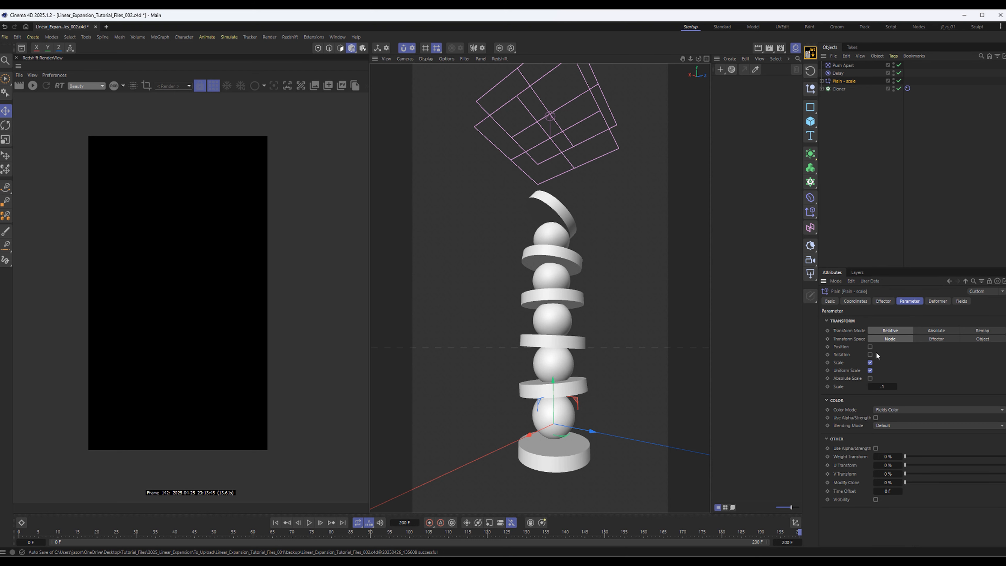
{"action": "left_click", "coordinate": [870, 355]}
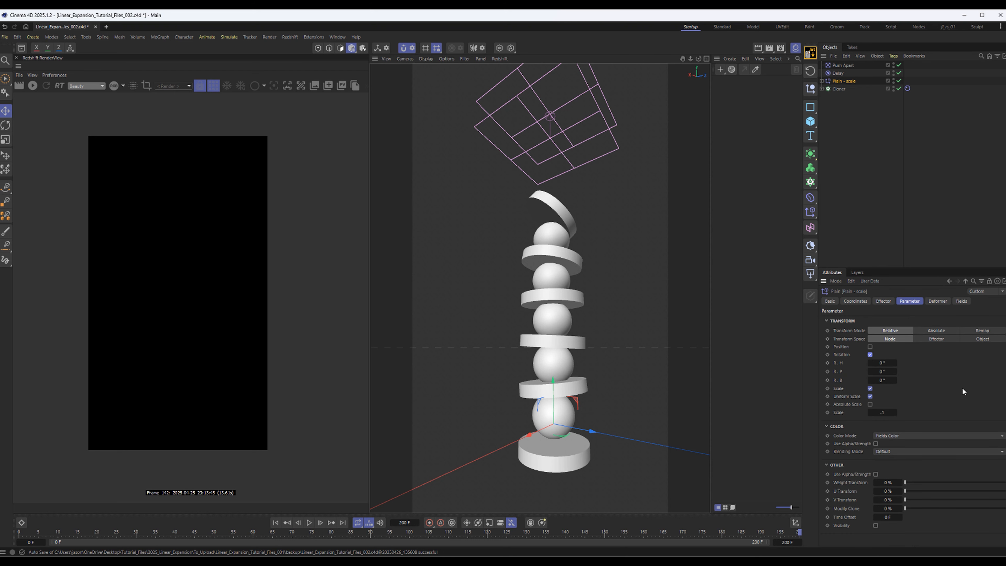
{"action": "mouse_move", "coordinate": [883, 363]}
{"action": "left_mouse_down"}
{"action": "mouse_move", "coordinate": [895, 362]}
{"action": "mouse_move", "coordinate": [888, 380]}
{"action": "left_mouse_up"}
{"action": "left_click", "coordinate": [881, 362]}
Replay the simulation from frame 0 to check how the clones rotate as they scale up
{"action": "left_click", "coordinate": [276, 523]}
{"action": "left_click", "coordinate": [310, 523]}
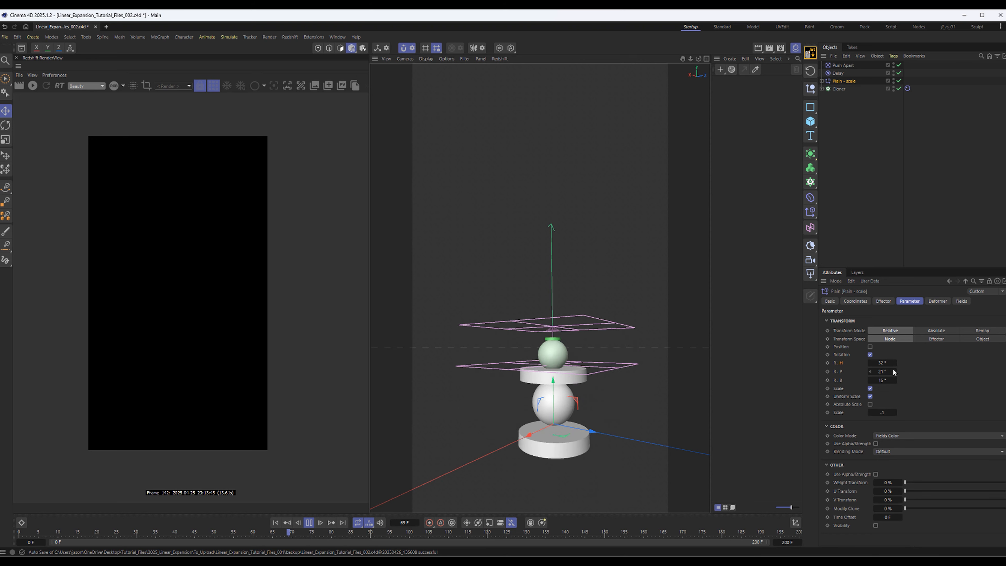
{"action": "left_click", "coordinate": [873, 204]}
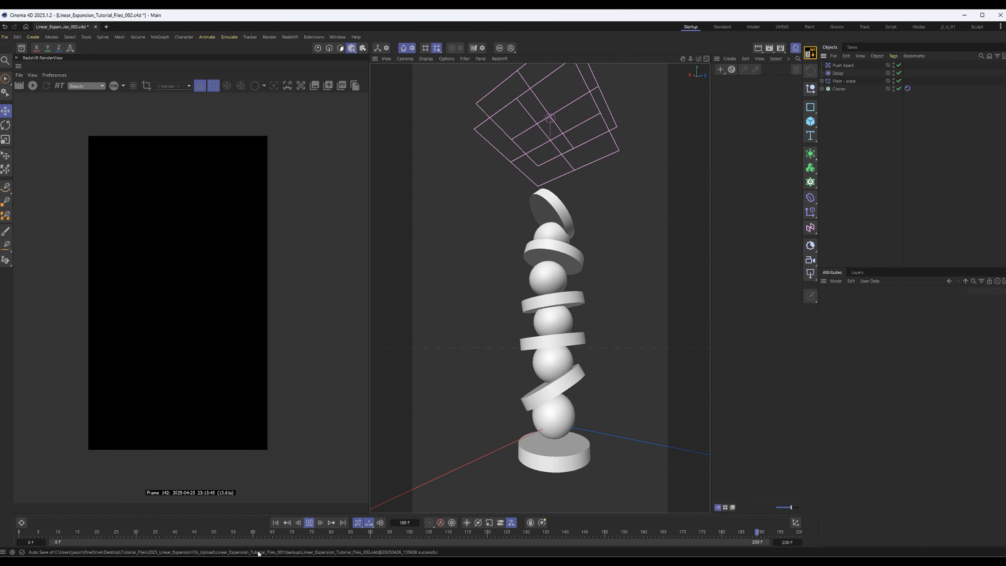
Raise the Cloner's Rigid Body collision geometry accuracy to 10 and replay the simulation from frame 0
{"action": "left_click", "coordinate": [906, 88]}
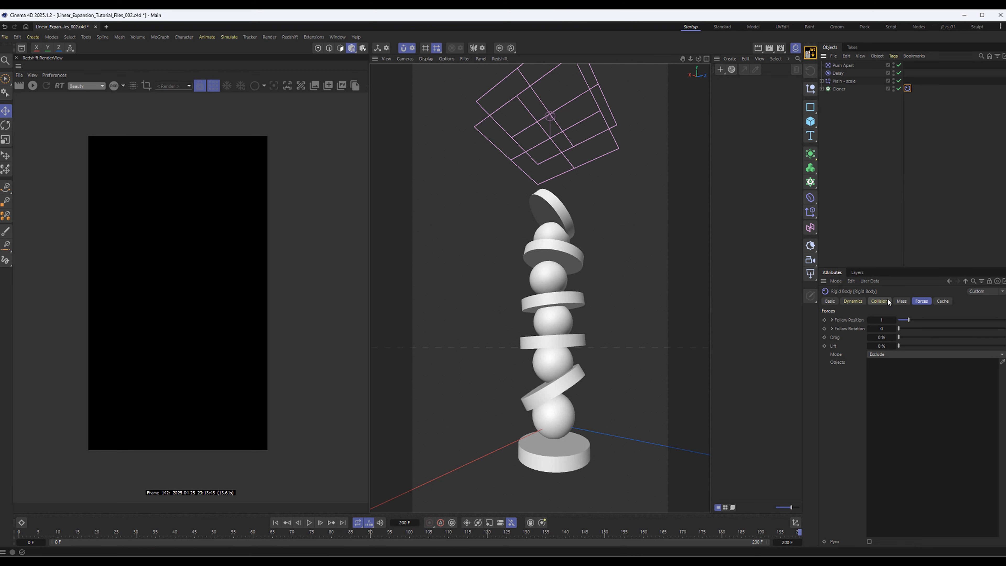
{"action": "left_click", "coordinate": [879, 301]}
{"action": "left_click_drag", "start_coordinate": [909, 361], "coordinate": [981, 360]}
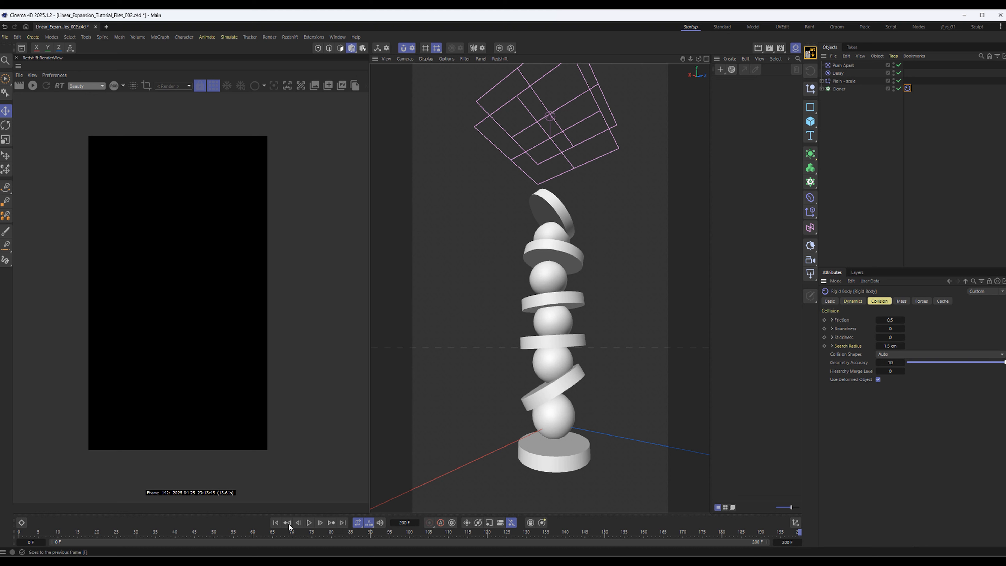
{"action": "left_click", "coordinate": [276, 522]}
{"action": "left_click", "coordinate": [310, 522]}
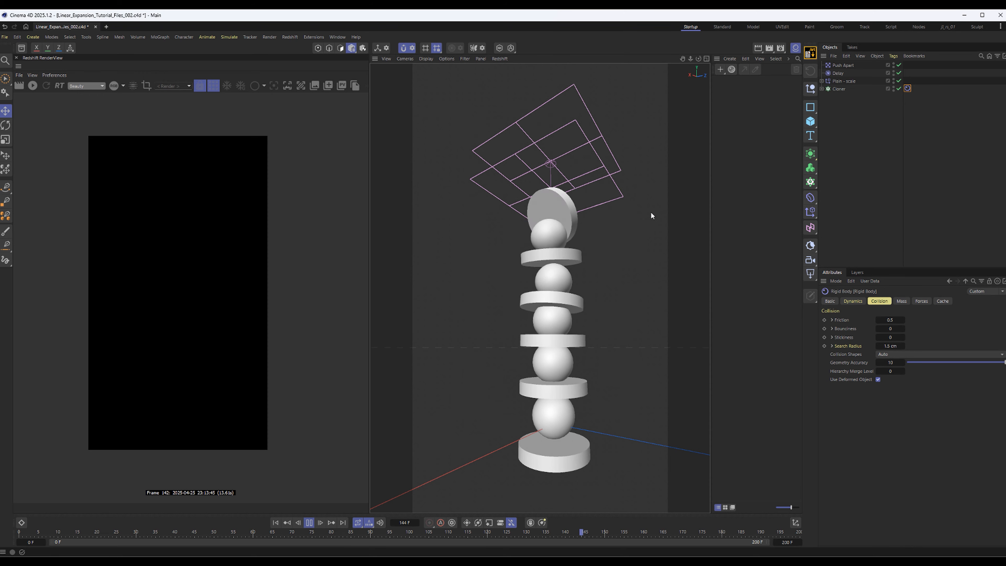
Set the Cloner's clone count to 15 and reveal its child objects in the hierarchy
{"action": "left_click", "coordinate": [835, 88]}
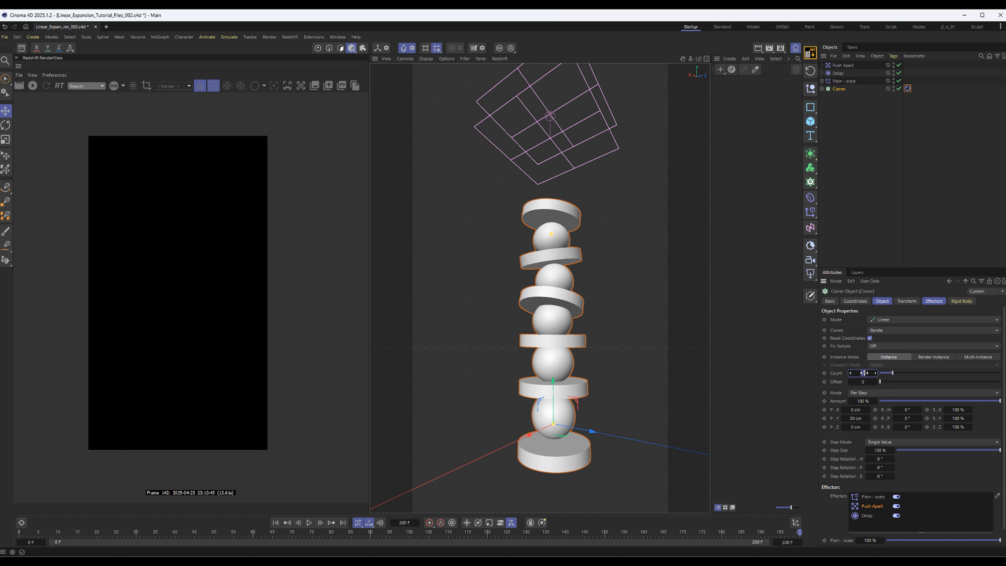
{"action": "left_click_drag", "start_coordinate": [862, 373], "coordinate": [864, 373]}
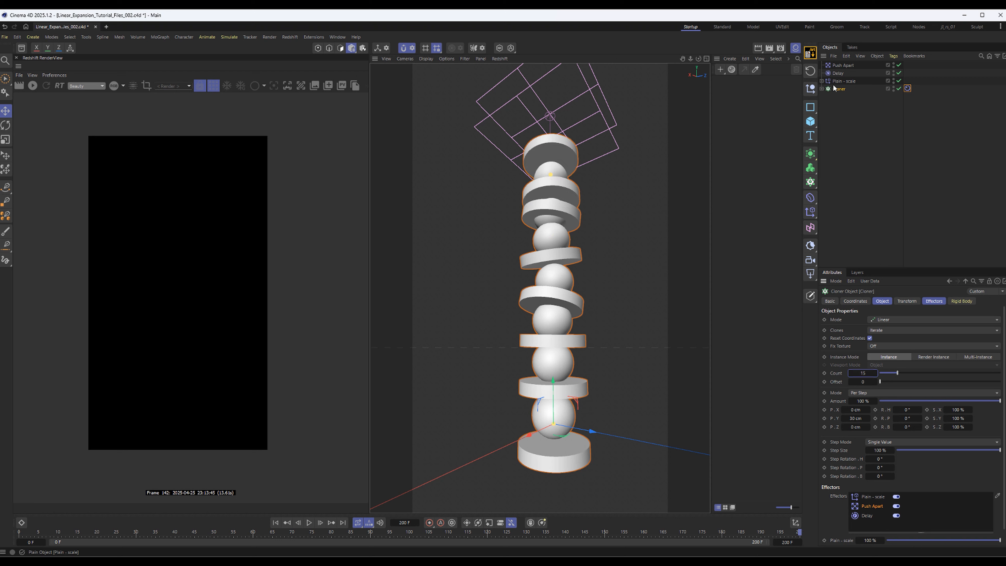
{"action": "left_click", "coordinate": [822, 89]}
{"action": "left_click", "coordinate": [846, 97]}
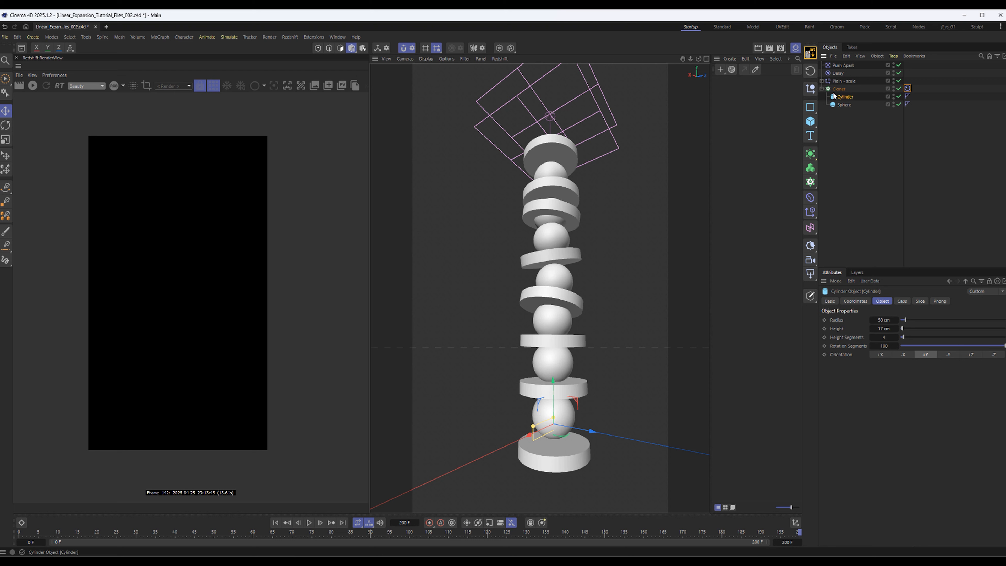
{"action": "left_click", "coordinate": [838, 89]}
{"action": "left_click", "coordinate": [872, 149]}
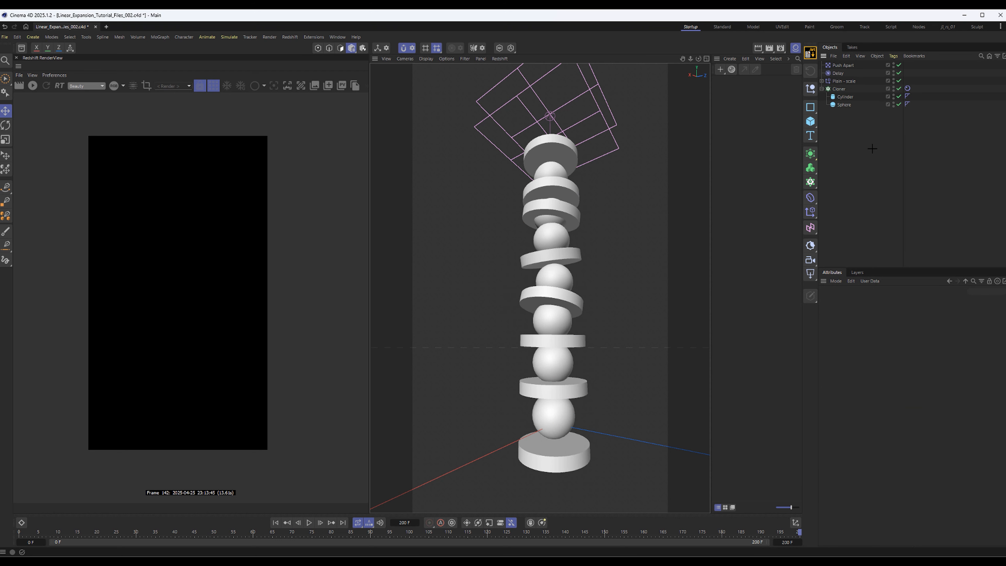
Create a Random effector and add it to the Cloner's list of effectors
{"action": "key", "text": "shift+c"}
{"action": "type", "text": "ra"}
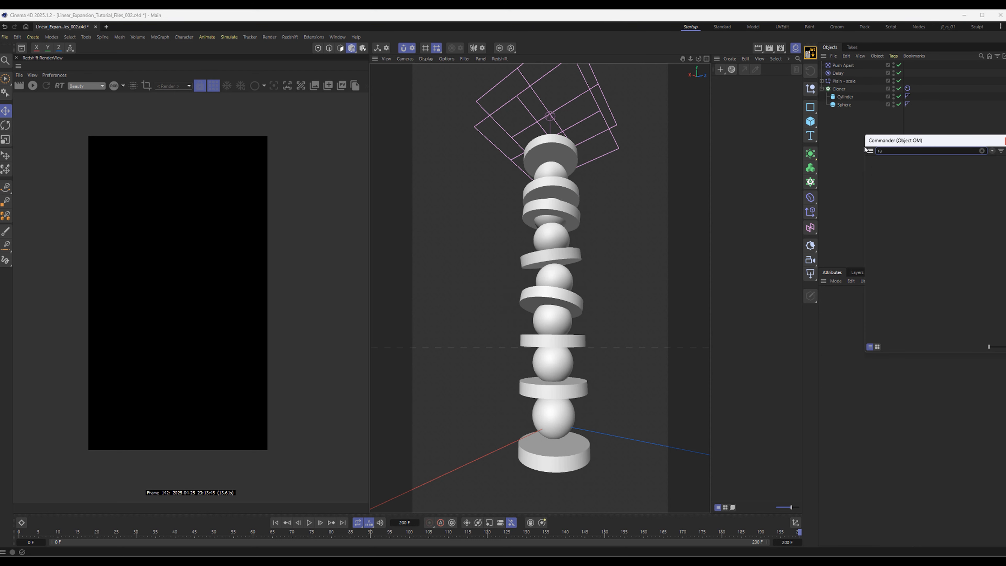
{"action": "type", "text": "ndom"}
{"action": "key", "text": "Return"}
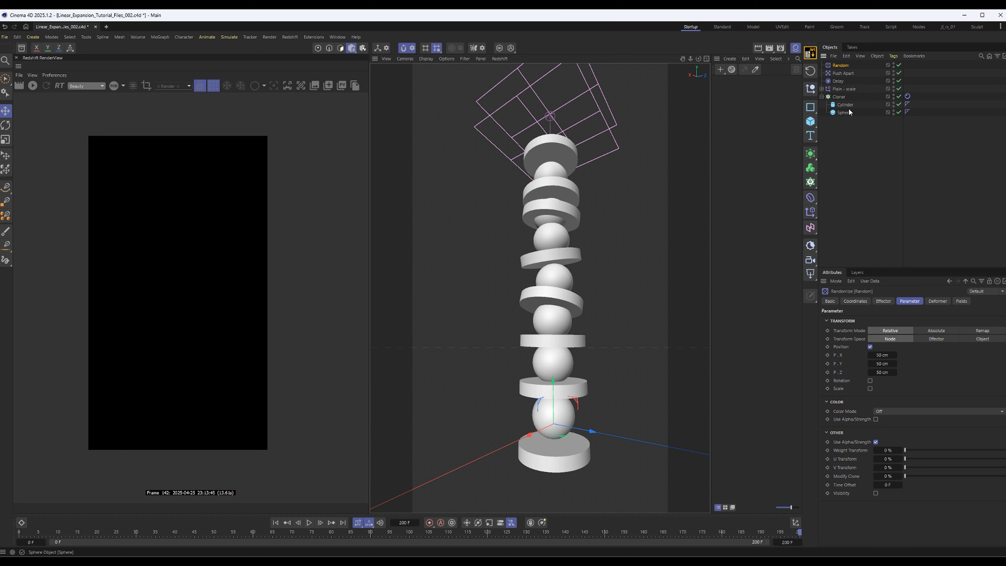
{"action": "left_click", "coordinate": [839, 96]}
{"action": "left_click_drag", "start_coordinate": [878, 183], "coordinate": [868, 343]}
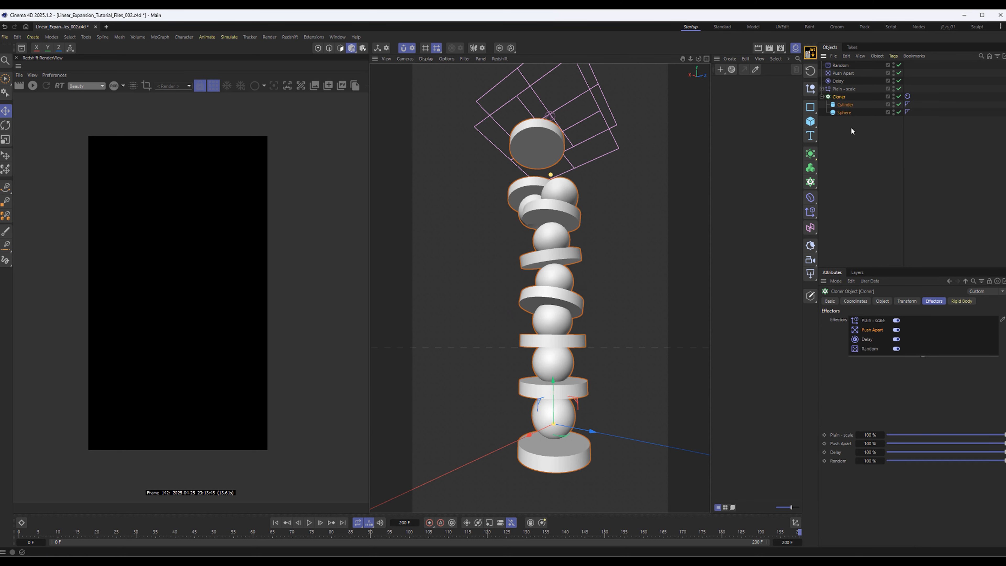
Turn off position on the Random effector and enable uniform scale with a value of -0.08
{"action": "left_click", "coordinate": [840, 65]}
{"action": "left_click", "coordinate": [917, 301]}
{"action": "left_click", "coordinate": [870, 347]}
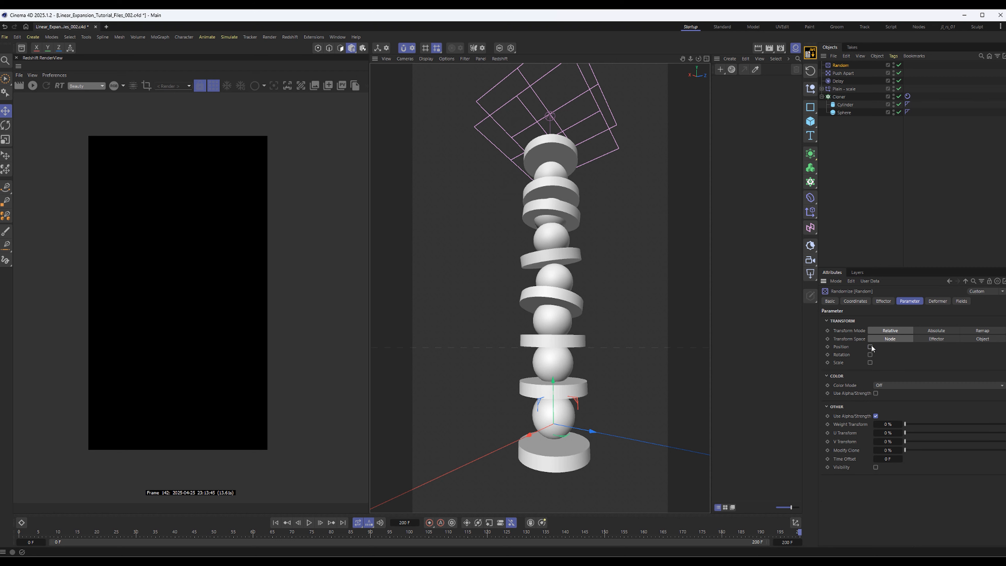
{"action": "left_click", "coordinate": [870, 362]}
{"action": "left_click", "coordinate": [869, 370]}
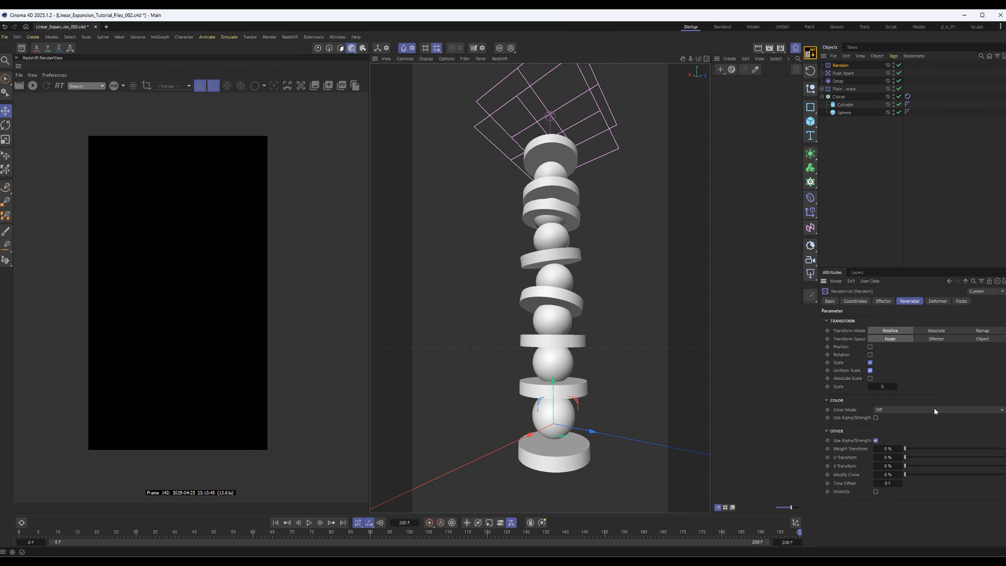
{"action": "mouse_move", "coordinate": [879, 387]}
{"action": "left_mouse_down"}
{"action": "mouse_move", "coordinate": [865, 387]}
{"action": "mouse_move", "coordinate": [910, 386]}
{"action": "mouse_move", "coordinate": [875, 387]}
{"action": "left_mouse_up"}
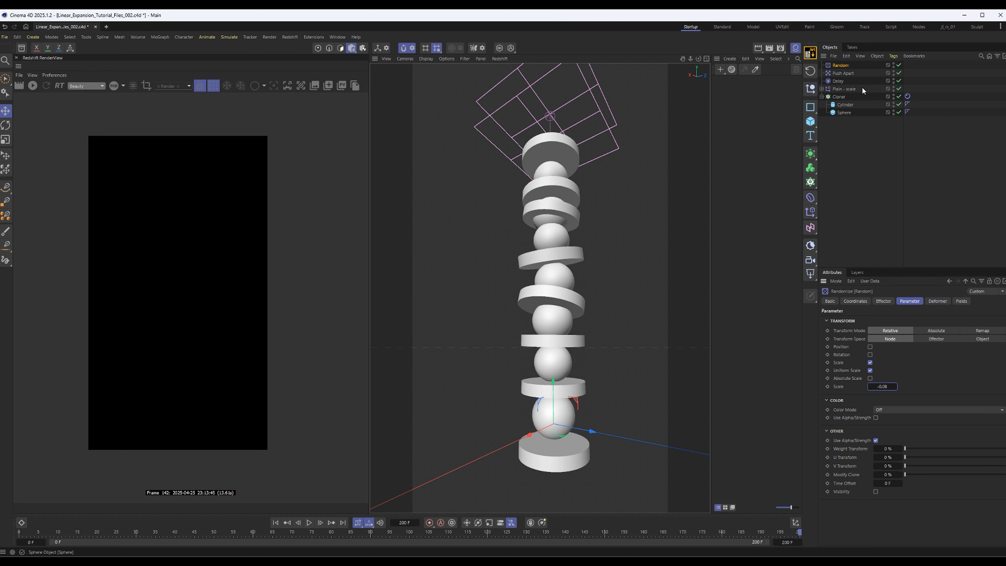
Disable the Random effector and duplicate the Cylinder inside the Cloner
{"action": "left_click", "coordinate": [839, 97]}
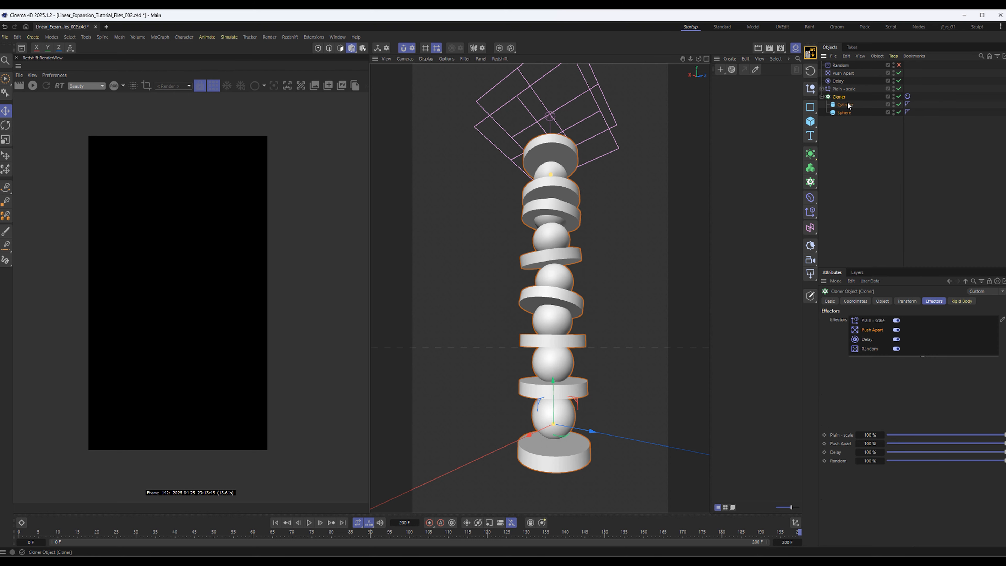
{"action": "left_click", "coordinate": [845, 105]}
{"action": "key", "text": "ctrl+c"}
{"action": "key", "text": "ctrl+v"}
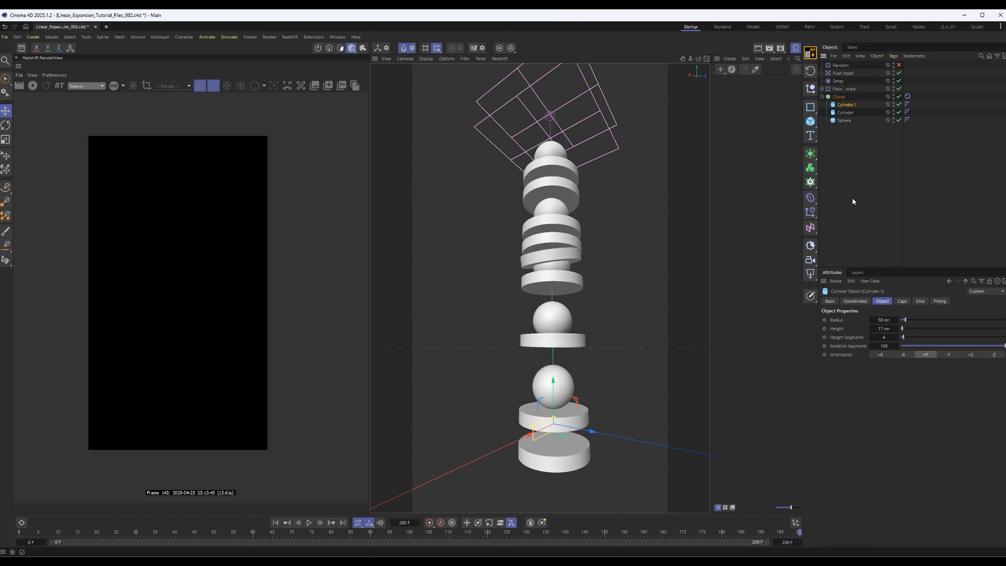
Reshape the duplicated cylinder into a wider, thinner disc about 13 cm high
{"action": "key", "text": "t"}
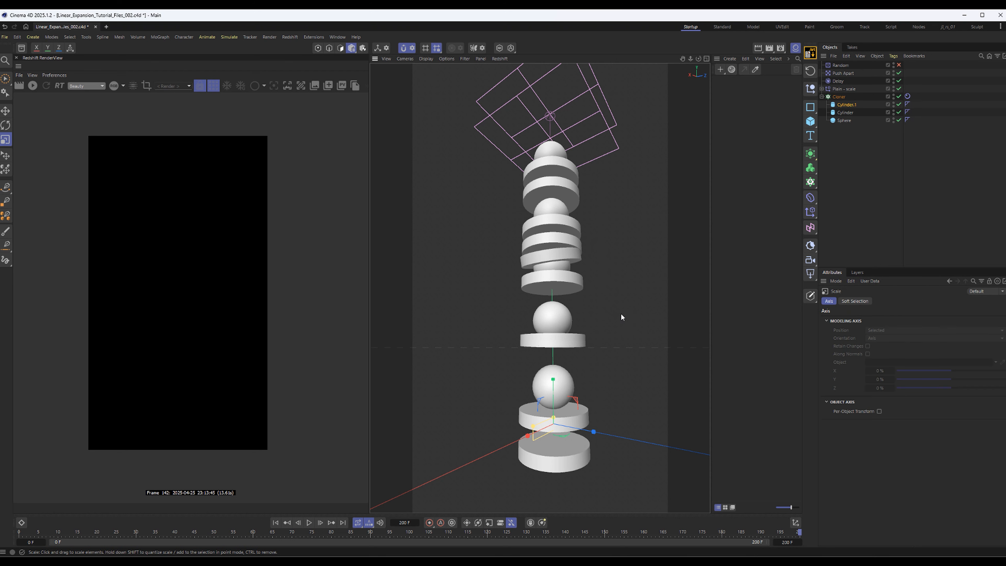
{"action": "key", "text": "e"}
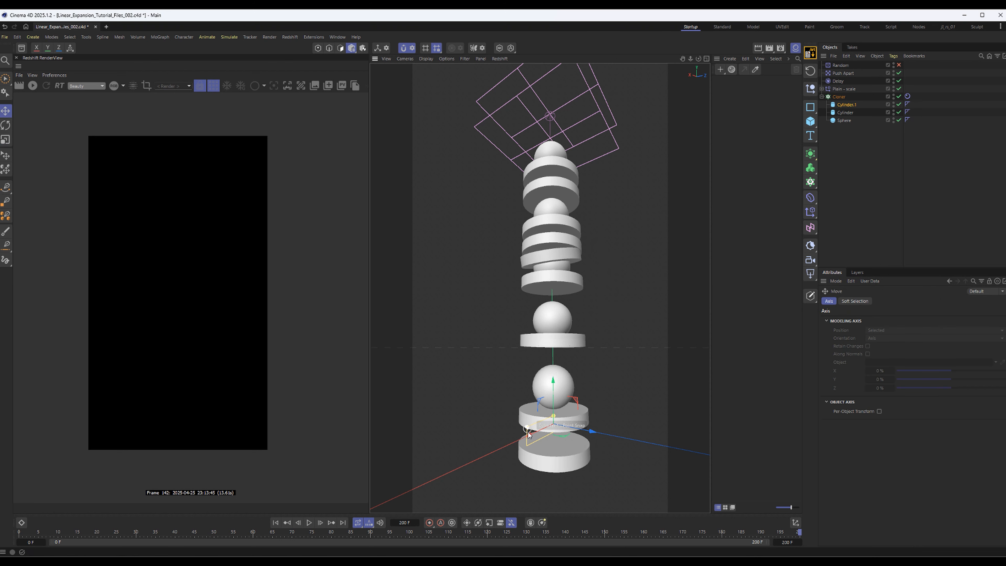
{"action": "left_click_drag", "start_coordinate": [527, 427], "coordinate": [556, 418]}
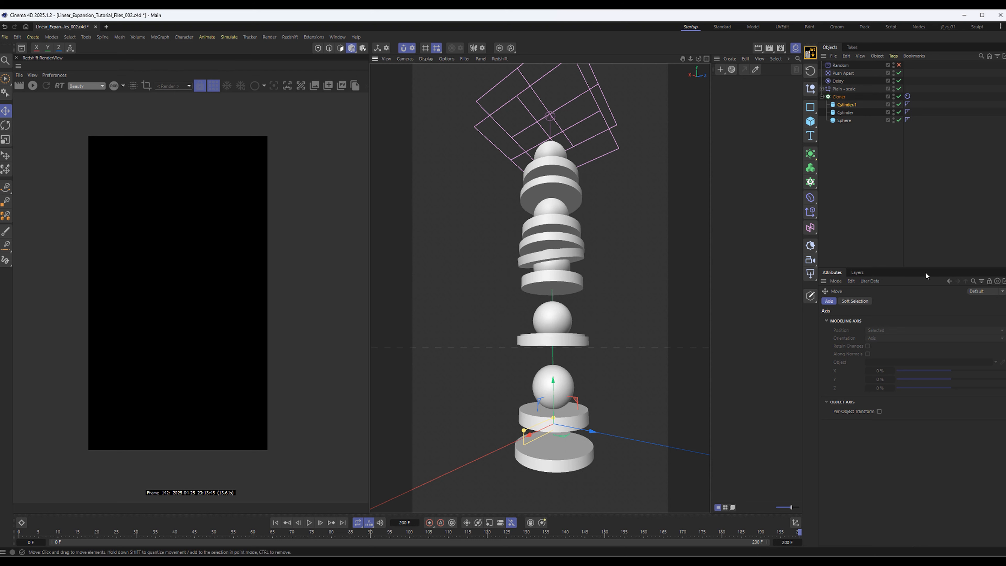
{"action": "left_click", "coordinate": [844, 105]}
Duplicate the Sphere inside the Cloner and set the copy's radius to 51 cm
{"action": "left_click", "coordinate": [844, 121]}
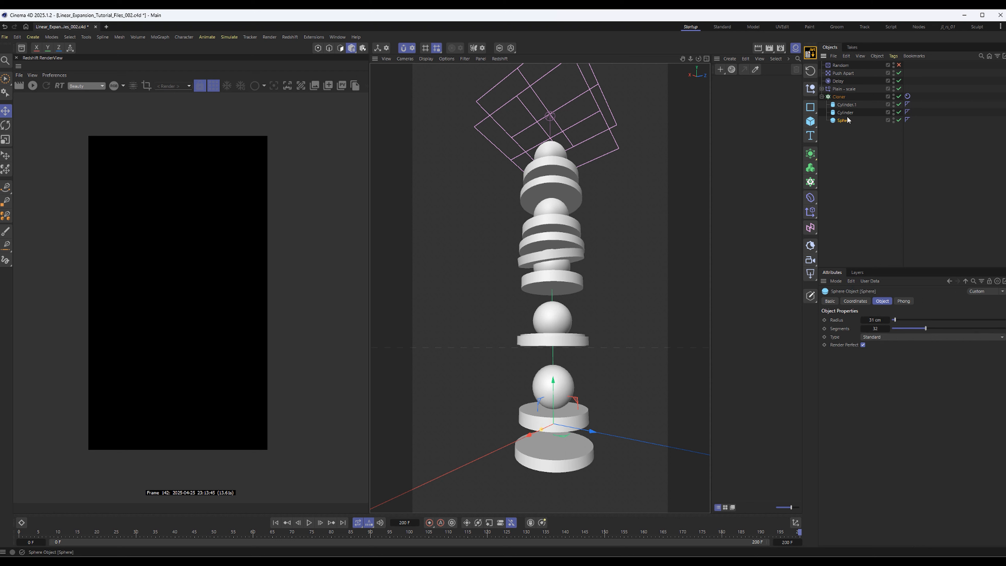
{"action": "left_click_drag", "start_coordinate": [846, 120], "coordinate": [845, 118], "text": "ctrl"}
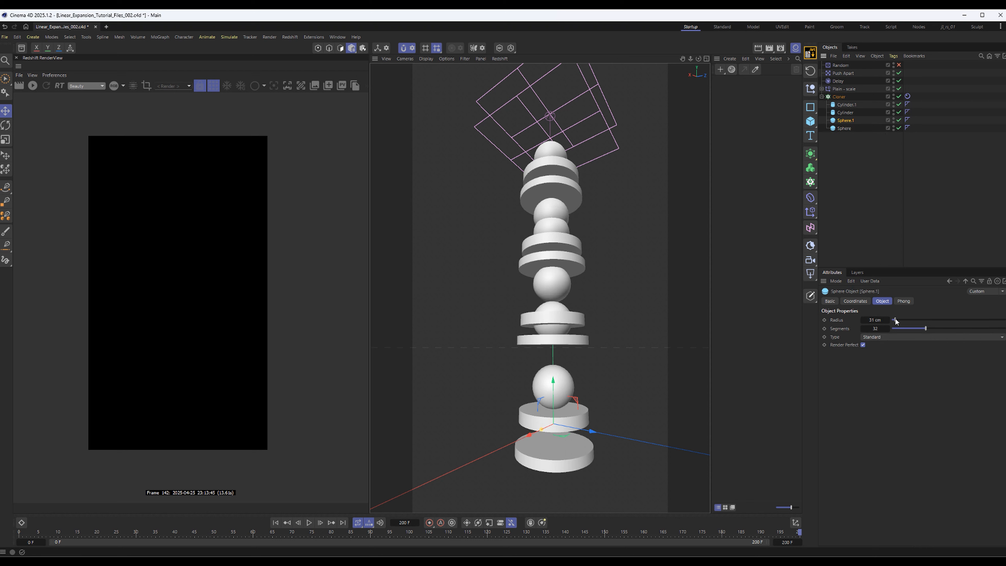
{"action": "left_click_drag", "start_coordinate": [895, 320], "coordinate": [899, 320]}
{"action": "left_click", "coordinate": [851, 157]}
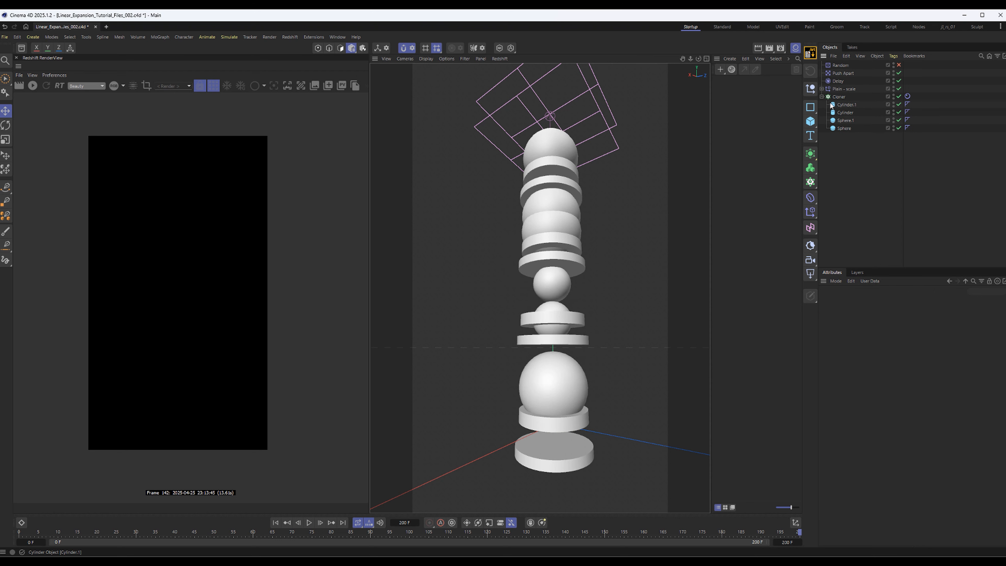
{"action": "left_click", "coordinate": [843, 120]}
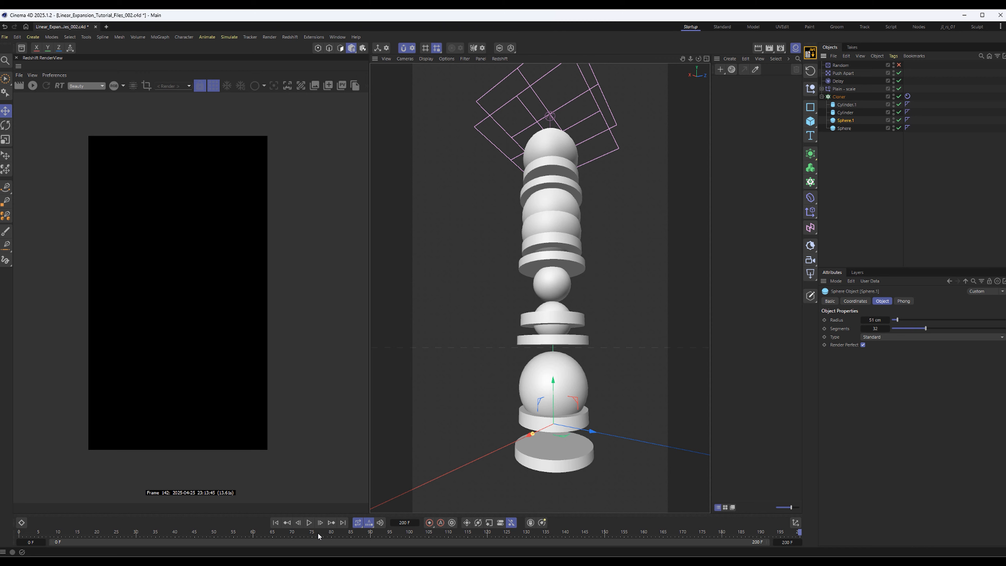
Play the simulation from frame 0 to check how the mixed sizes of discs and spheres collide
{"action": "left_click", "coordinate": [276, 522]}
{"action": "left_click", "coordinate": [309, 522]}
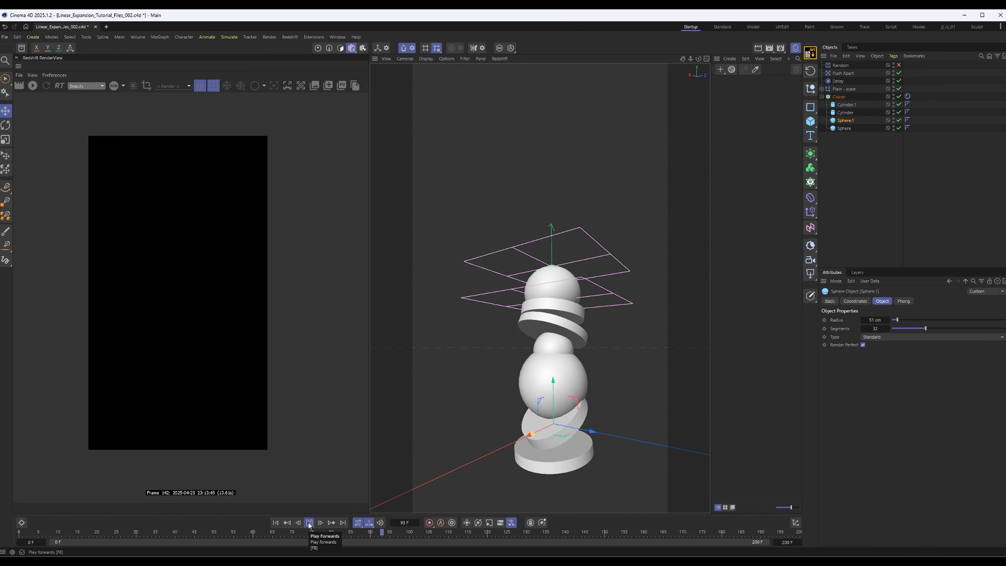
{"action": "left_click", "coordinate": [663, 269]}
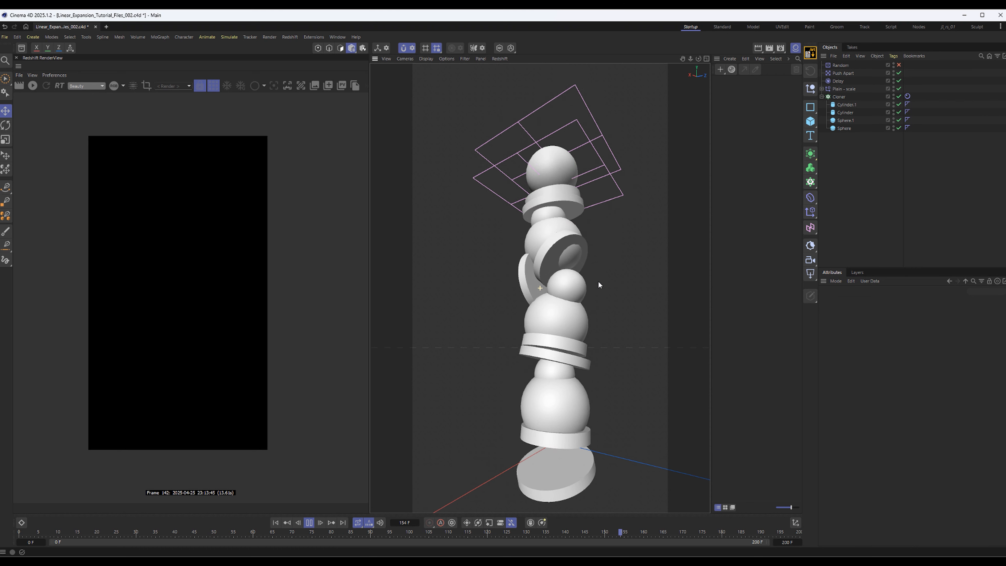
Set the collision shape of the Cloner's Rigid Body tag to Convex Hulls
{"action": "left_click", "coordinate": [839, 96]}
{"action": "left_click", "coordinate": [907, 97]}
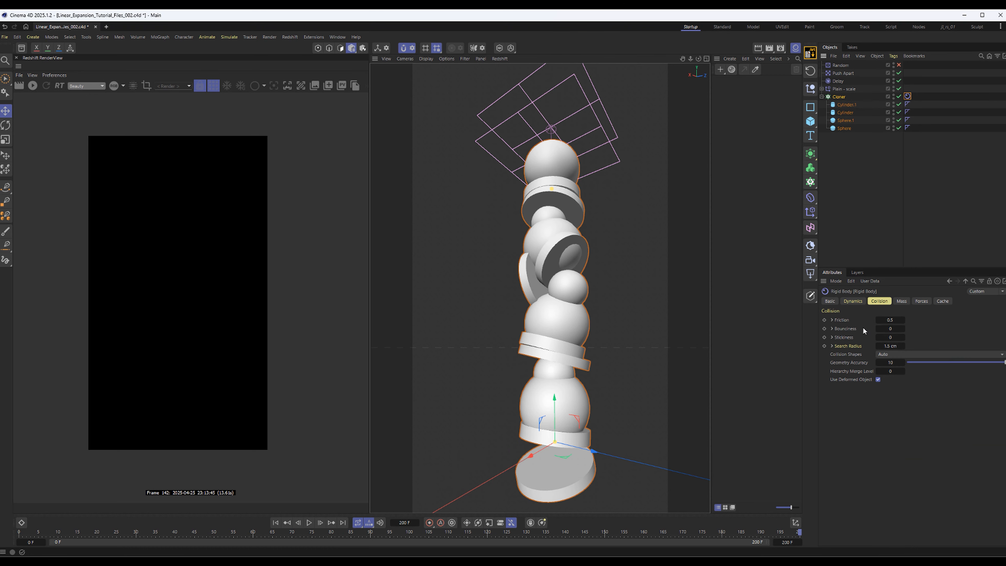
{"action": "left_click", "coordinate": [888, 355]}
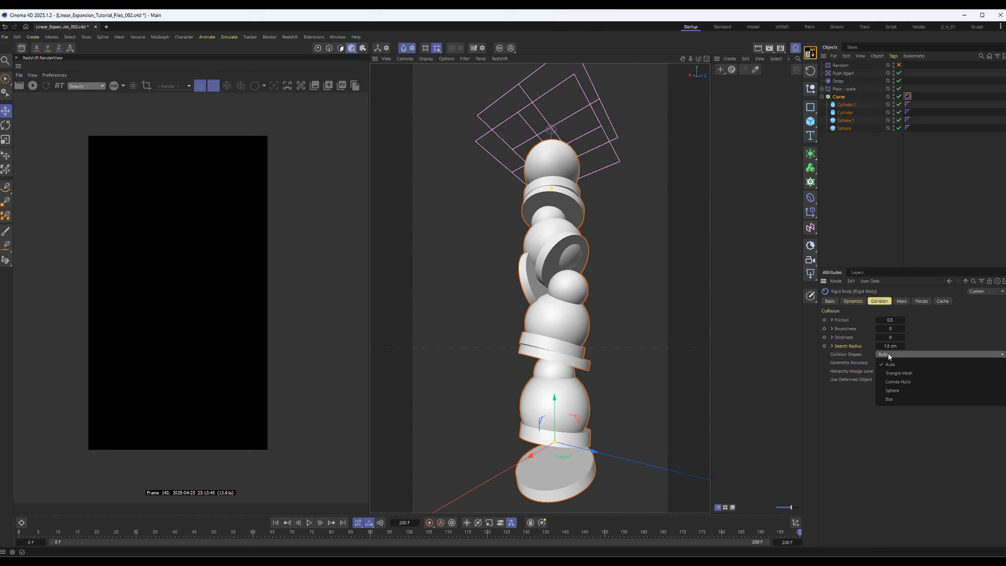
{"action": "left_click", "coordinate": [906, 382]}
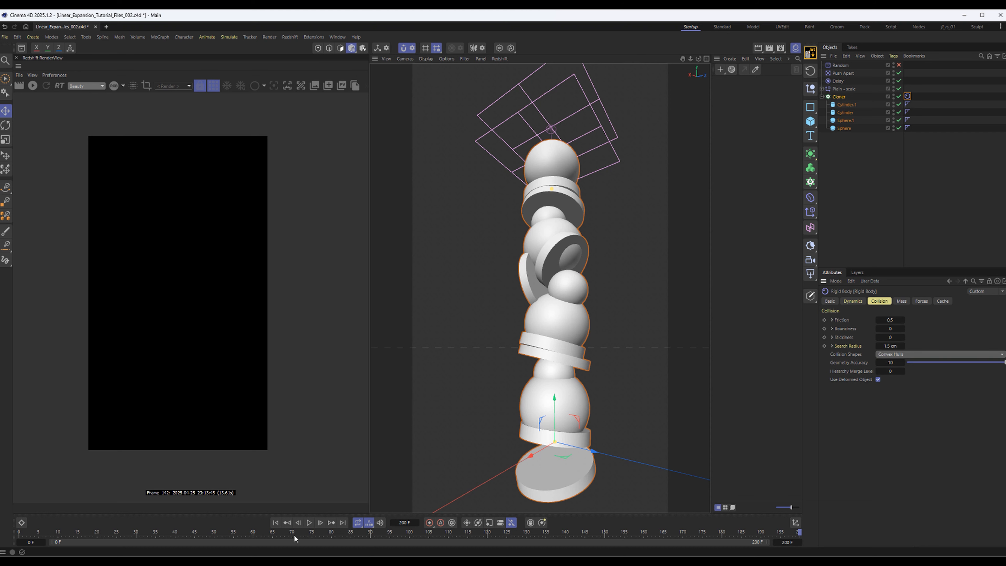
Replay the simulation from frame 0 with convex hull collisions and inspect the stack from a different angle
{"action": "left_click", "coordinate": [276, 522]}
{"action": "left_click", "coordinate": [310, 522]}
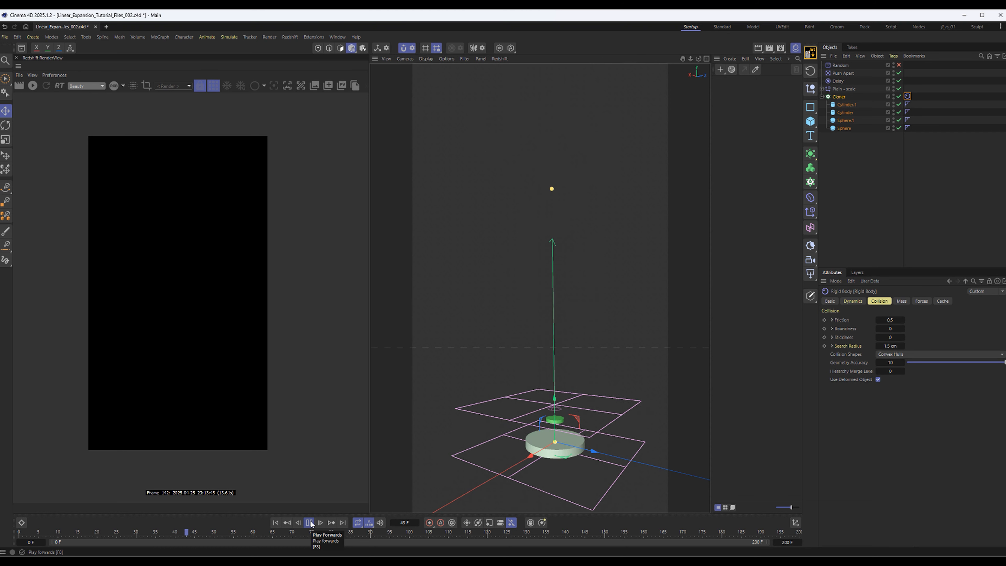
{"action": "left_click", "coordinate": [869, 253]}
{"action": "mouse_move", "coordinate": [519, 302]}
{"action": "left_mouse_down", "text": "alt"}
{"action": "mouse_move", "coordinate": [545, 289]}
{"action": "mouse_move", "coordinate": [569, 304]}
{"action": "mouse_move", "coordinate": [570, 352]}
{"action": "mouse_move", "coordinate": [516, 328]}
{"action": "mouse_move", "coordinate": [511, 345]}
{"action": "left_mouse_up", "text": "alt"}
Reduce the radius of Cylinder.1 to about 38.77 cm
{"action": "left_click", "coordinate": [846, 105]}
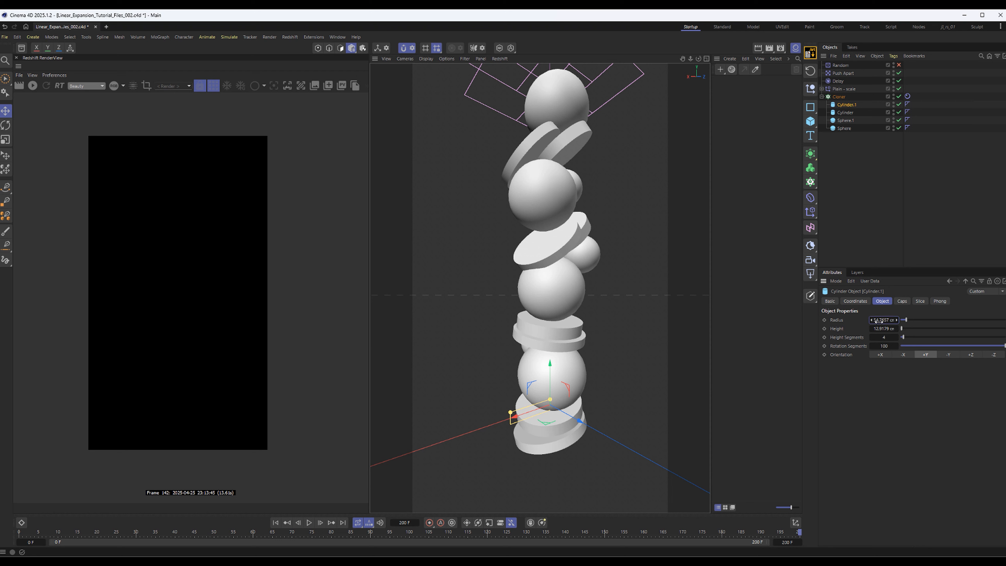
{"action": "left_click_drag", "start_coordinate": [875, 320], "coordinate": [855, 320]}
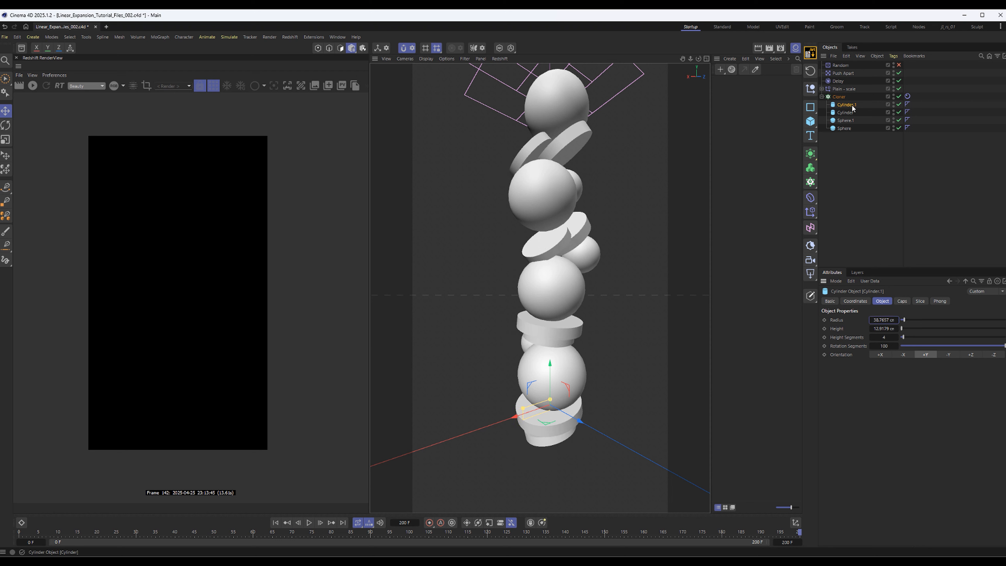
Duplicate Cylinder.1 inside the Cloner and reduce the copy to about 24.77 cm radius and 6.92 cm height
{"action": "left_click_drag", "start_coordinate": [851, 103], "coordinate": [851, 100], "text": "ctrl"}
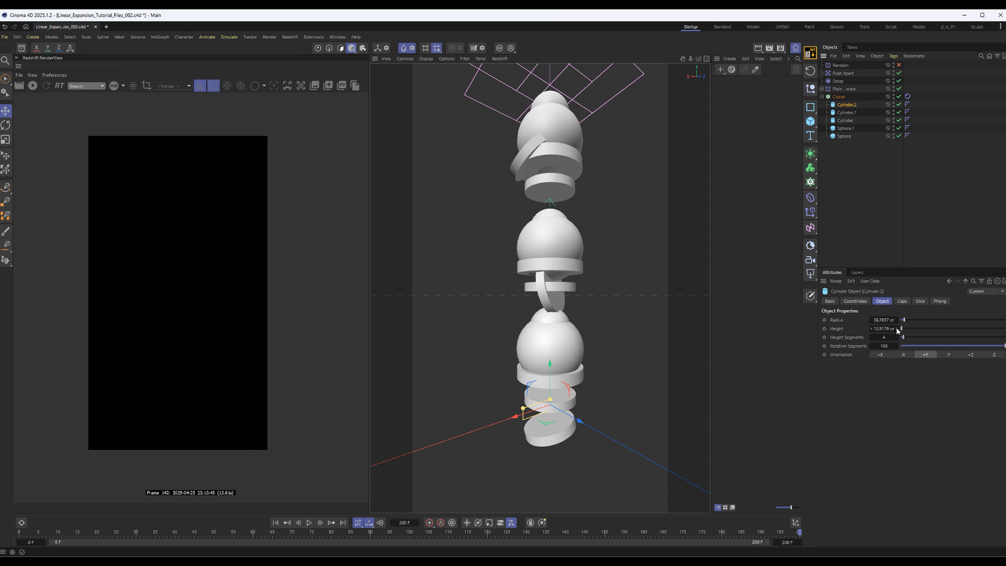
{"action": "left_click_drag", "start_coordinate": [897, 330], "coordinate": [878, 320]}
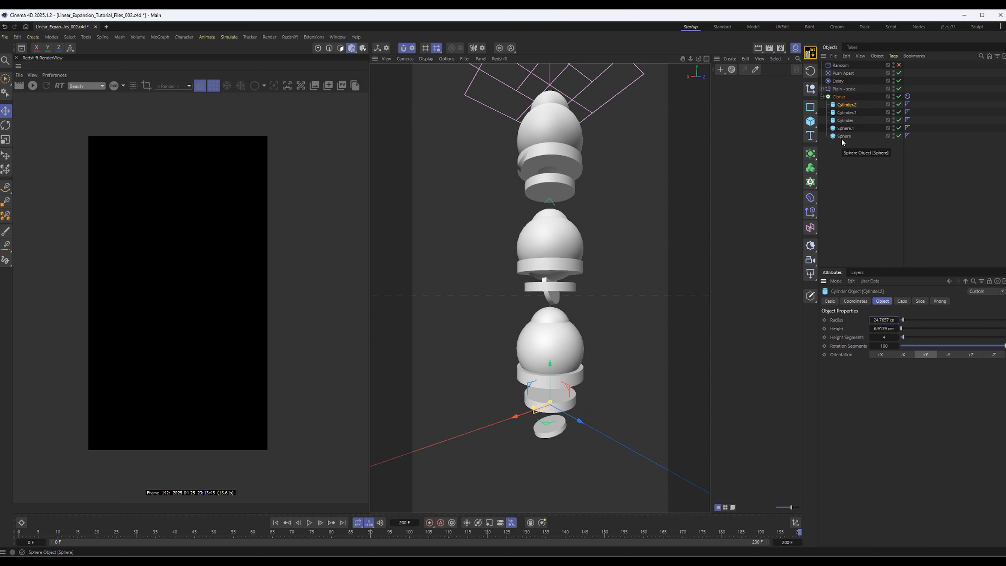
{"action": "left_click", "coordinate": [848, 153]}
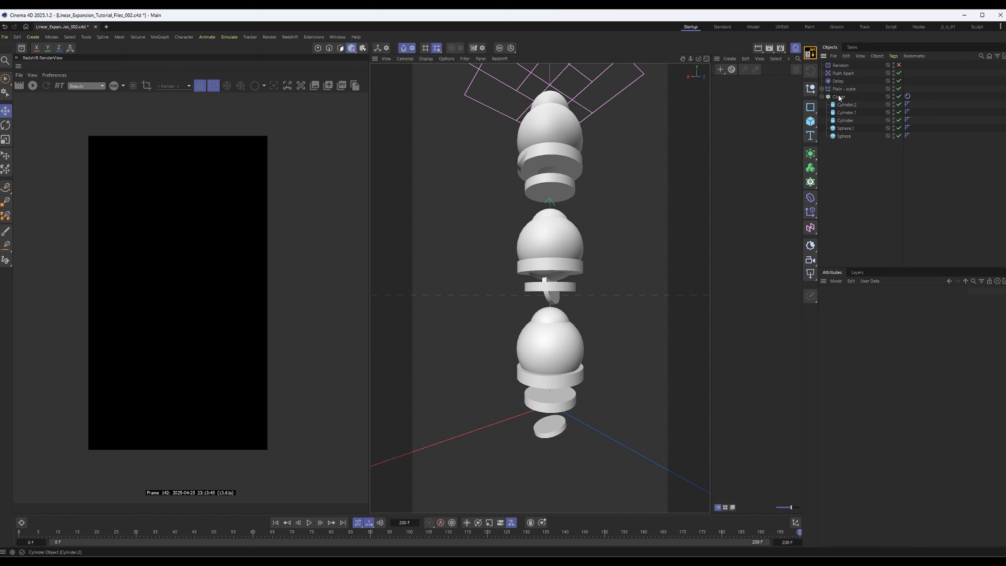
Play the simulation from frame 0 to check how the added small disc collides within the stack
{"action": "left_click", "coordinate": [275, 522]}
{"action": "left_click", "coordinate": [310, 522]}
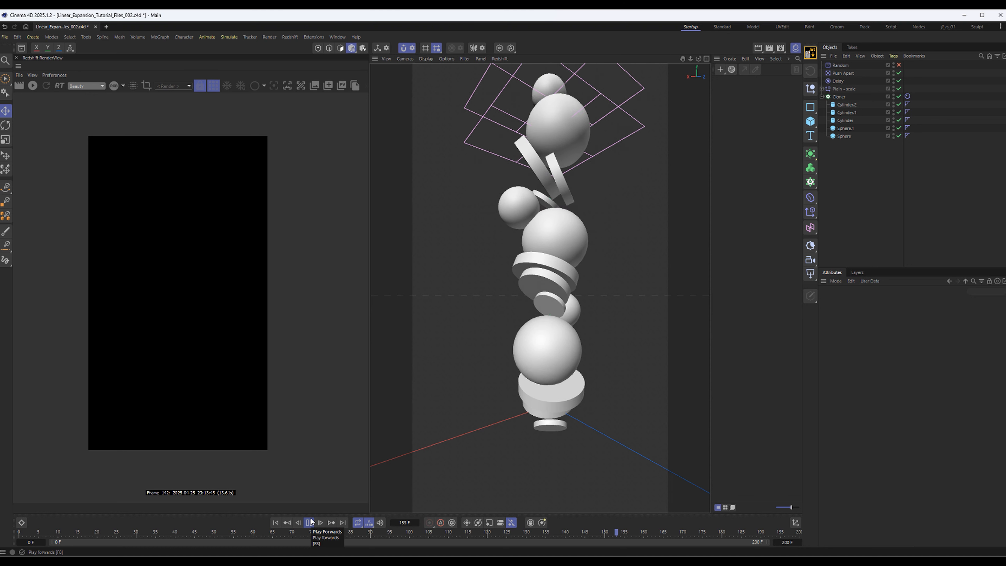
{"action": "left_click", "coordinate": [310, 522]}
{"action": "middle_click_drag", "start_coordinate": [624, 280], "coordinate": [620, 288], "text": "alt"}
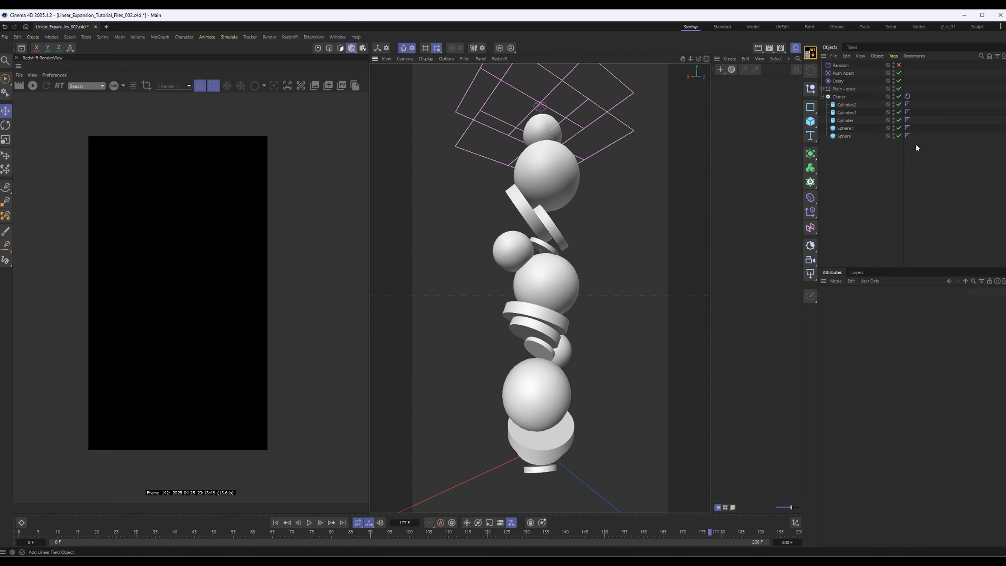
Set the Push Apart effector's radius to 44 cm and save the scene after replaying the simulation from frame 0
{"action": "left_click", "coordinate": [842, 74]}
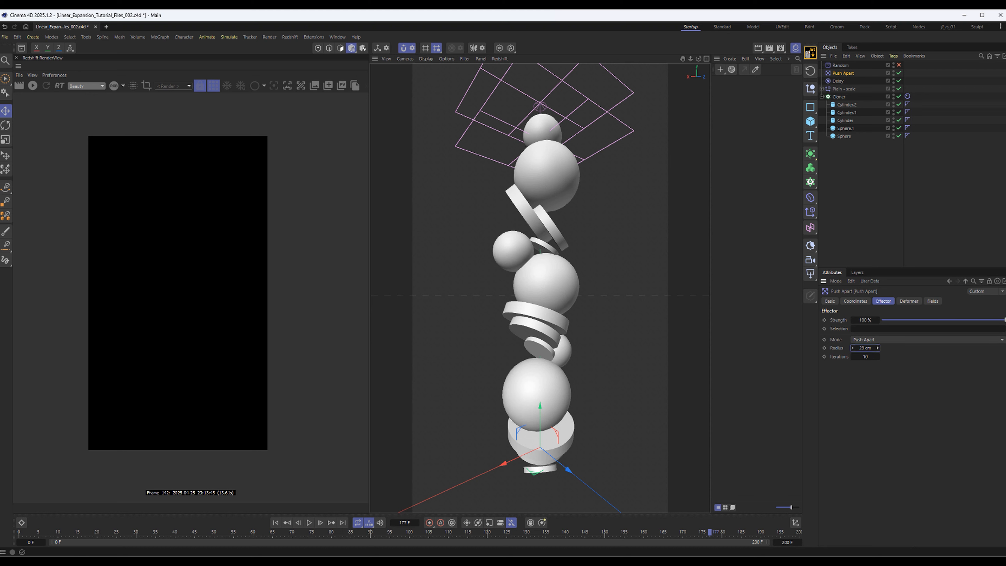
{"action": "left_click", "coordinate": [275, 522]}
{"action": "left_click", "coordinate": [309, 523]}
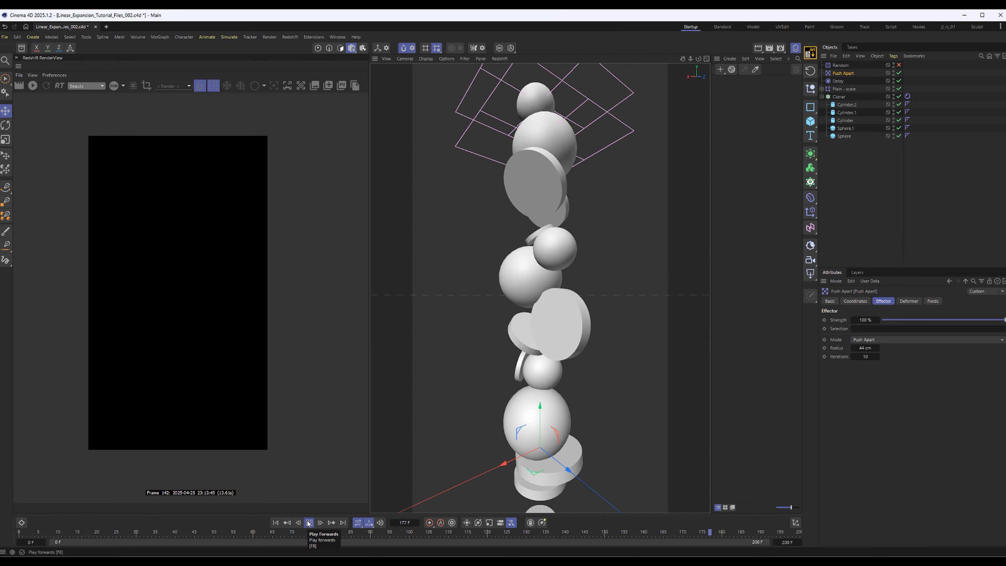
{"action": "left_click_drag", "start_coordinate": [578, 450], "coordinate": [633, 377], "text": "alt"}
{"action": "key", "text": "ctrl+s"}
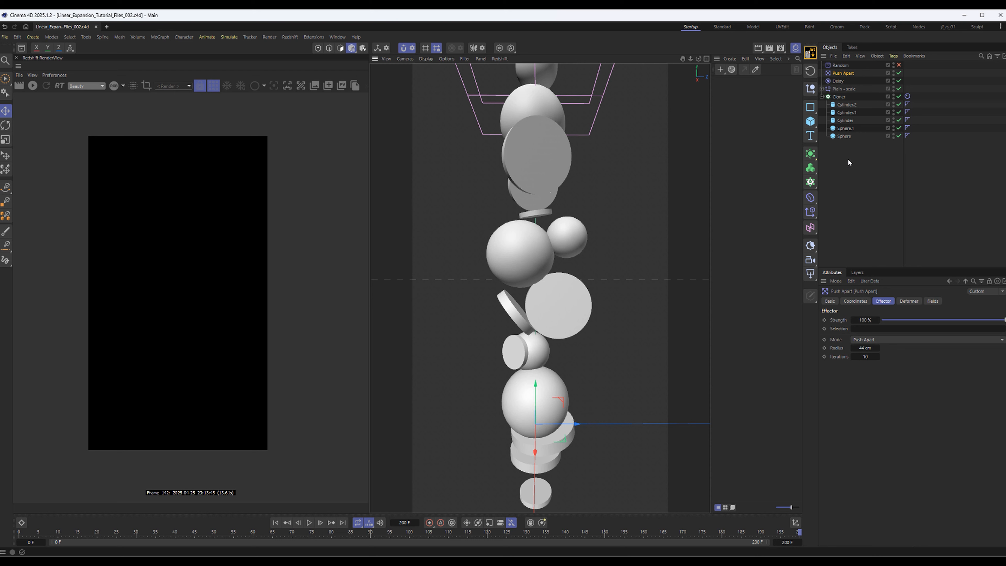
Create a Redshift Standard material and name it Orange
{"action": "left_click", "coordinate": [848, 163]}
{"action": "left_click", "coordinate": [822, 96]}
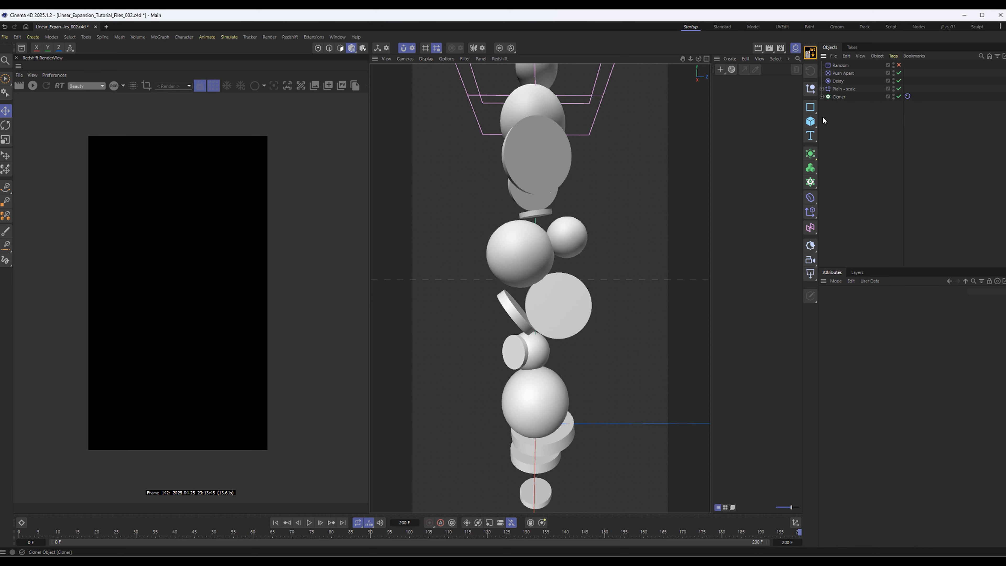
{"action": "left_click", "coordinate": [723, 73]}
{"action": "mouse_move", "coordinate": [754, 99]}
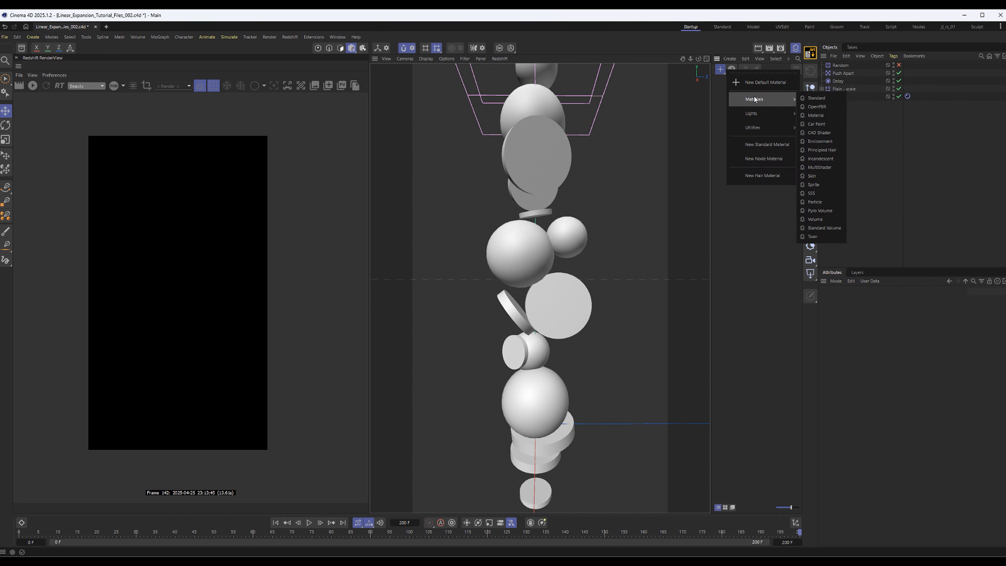
{"action": "left_click", "coordinate": [825, 98]}
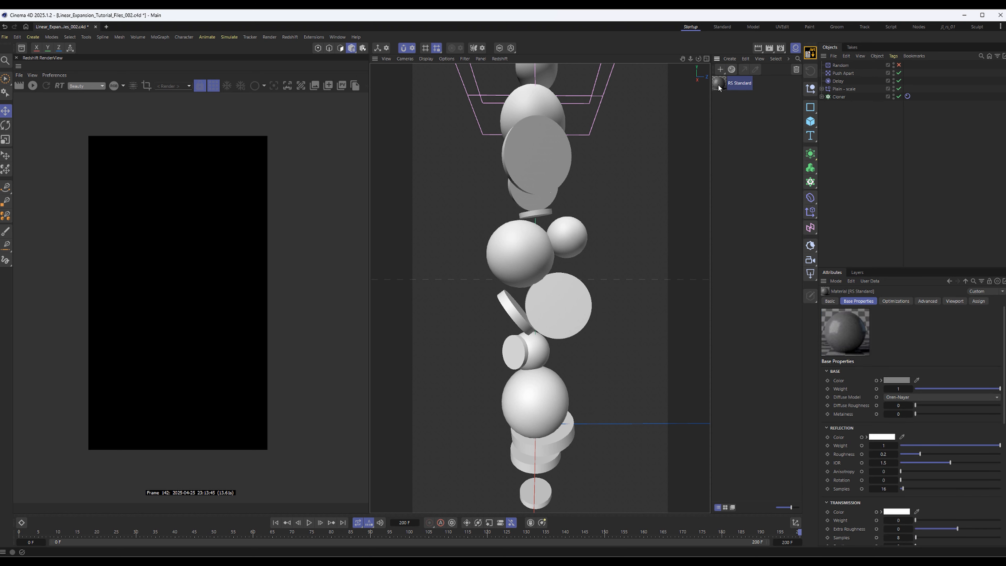
{"action": "double_click", "coordinate": [735, 85]}
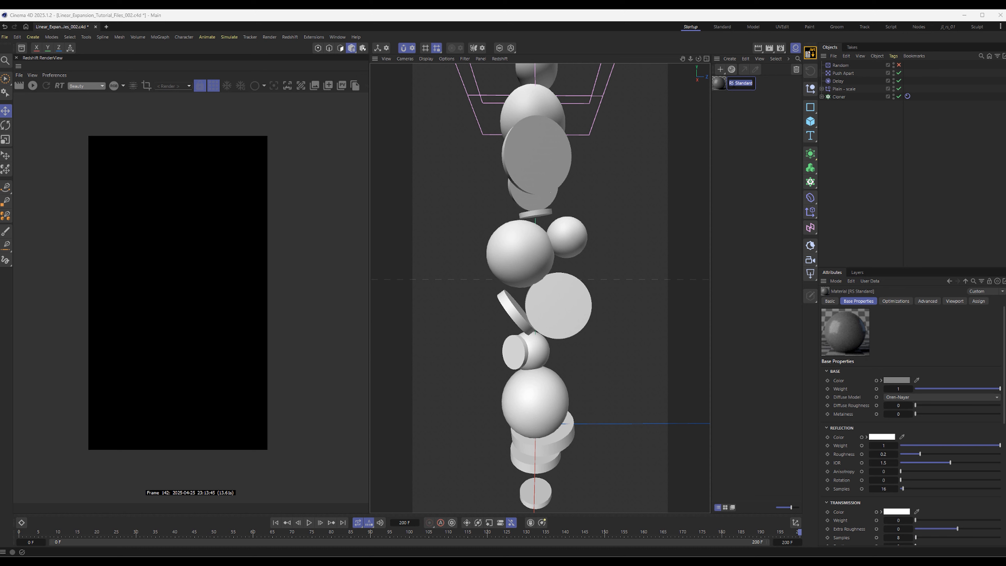
{"action": "type", "text": "Orange"}
{"action": "key", "text": "Return"}
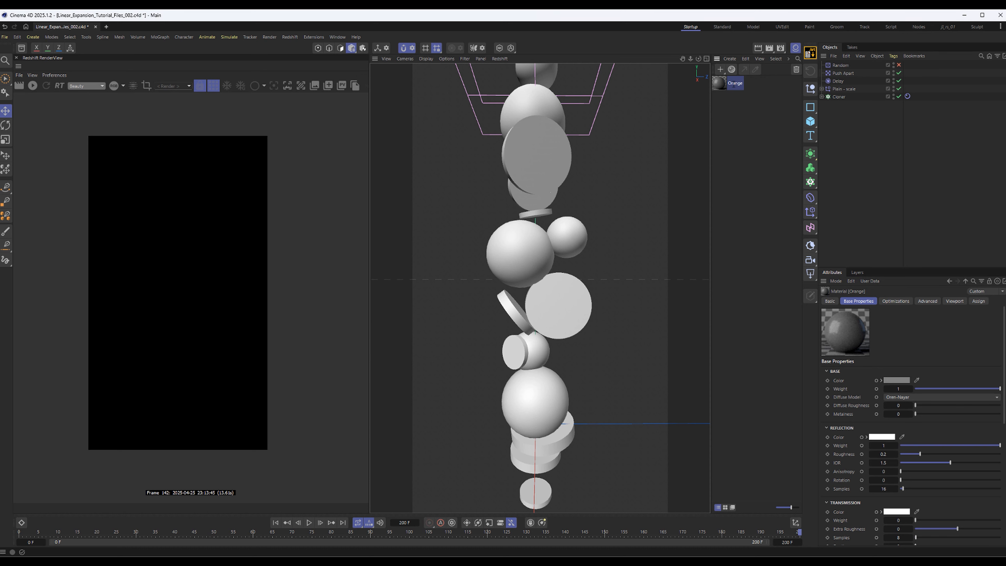
Set the base color of the Orange material to a bright, slightly desaturated orange in its node graph
{"action": "double_click", "coordinate": [718, 84]}
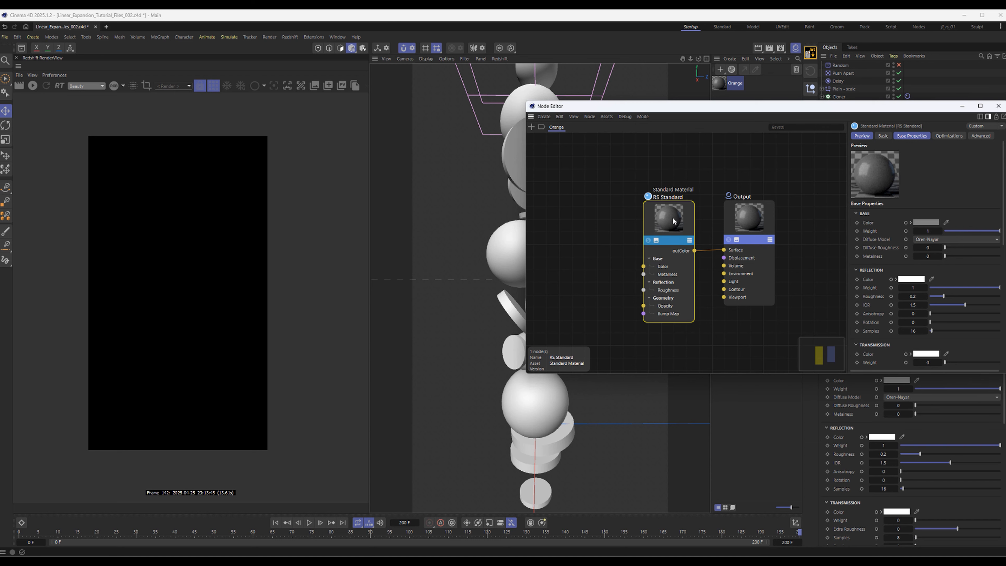
{"action": "left_click", "coordinate": [933, 222]}
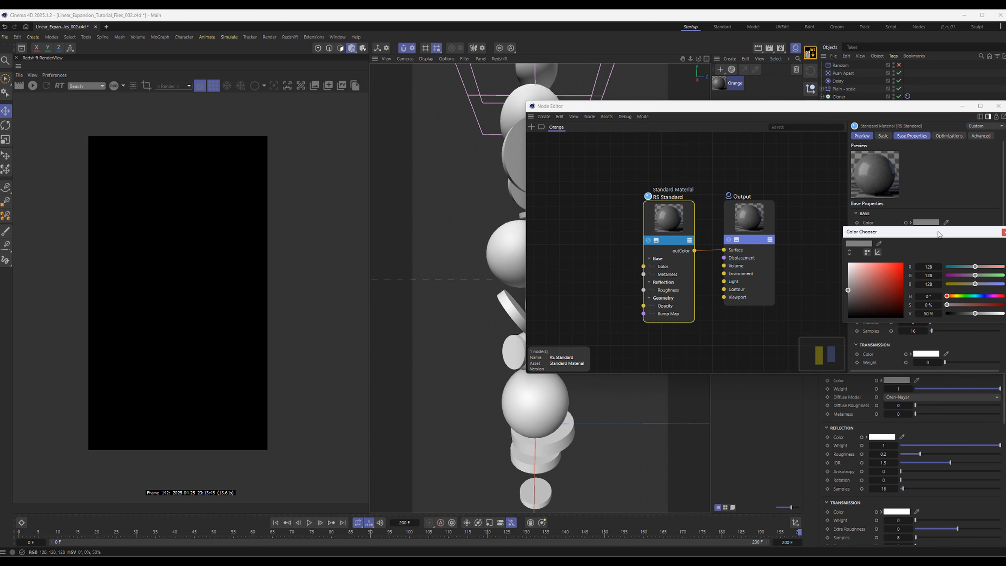
{"action": "left_click_drag", "start_coordinate": [937, 232], "coordinate": [767, 206]}
{"action": "left_click_drag", "start_coordinate": [705, 241], "coordinate": [793, 250]}
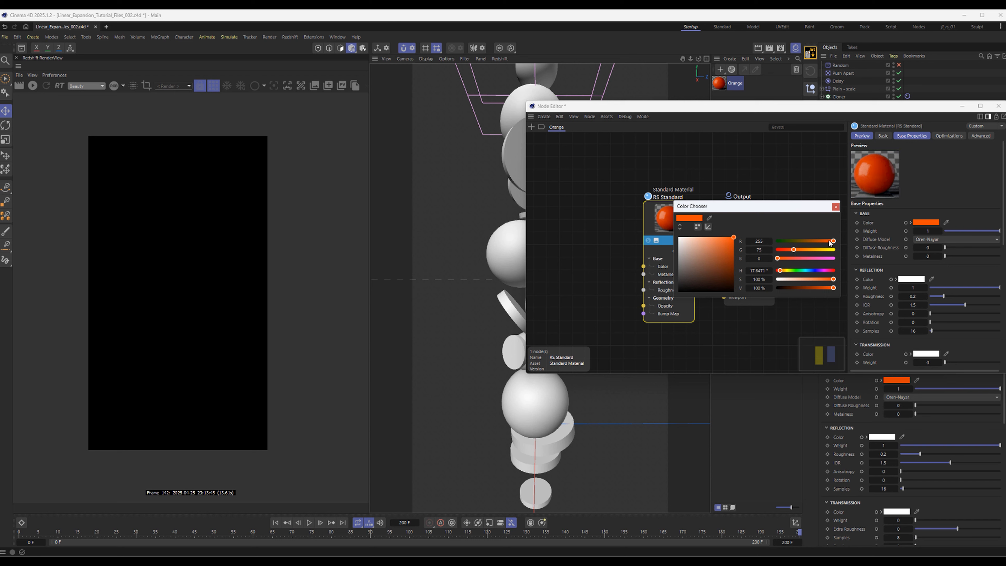
{"action": "left_click_drag", "start_coordinate": [834, 279], "coordinate": [823, 280]}
{"action": "left_click", "coordinate": [836, 207]}
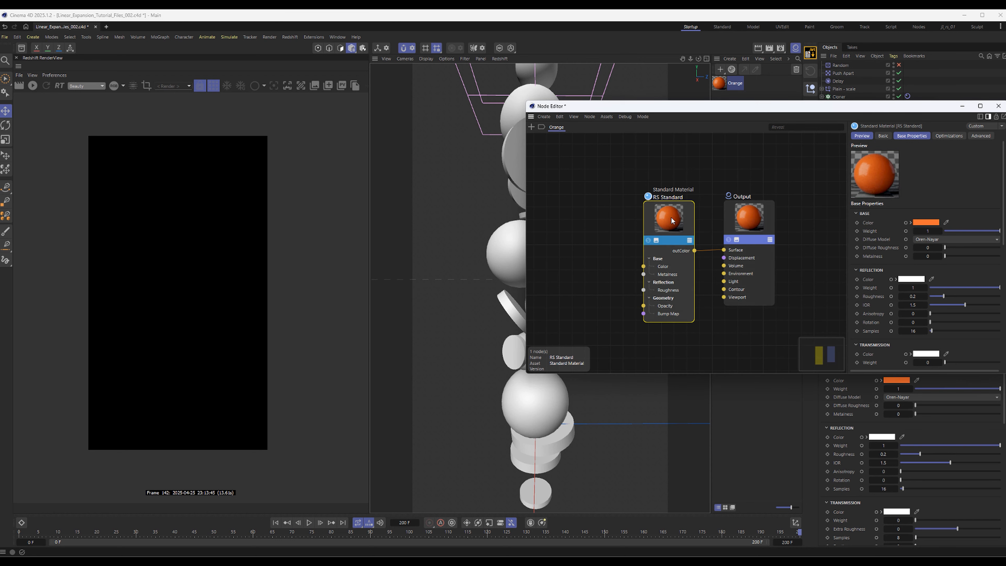
Add a Maxon Noise node and connect its outColor to the Roughness input of the RS Standard node
{"action": "middle_click_drag", "start_coordinate": [590, 233], "coordinate": [726, 227]}
{"action": "double_click", "coordinate": [566, 208]}
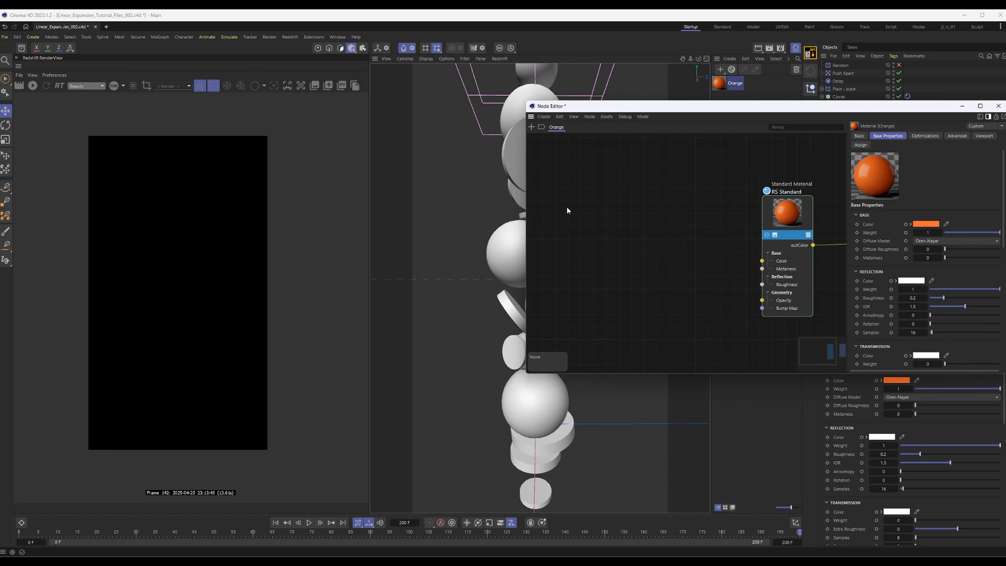
{"action": "type", "text": "noise"}
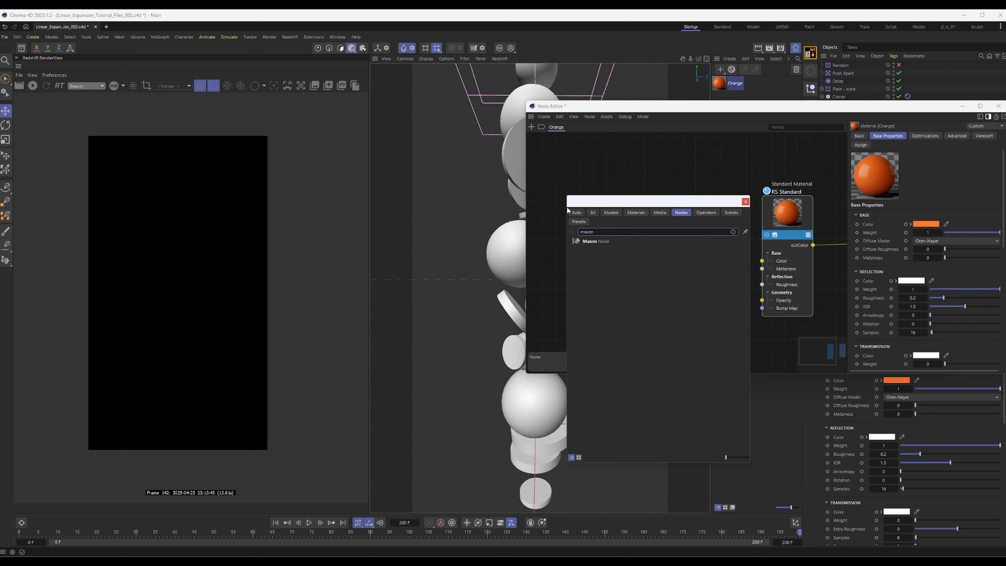
{"action": "key", "text": "Return"}
{"action": "left_click_drag", "start_coordinate": [566, 206], "coordinate": [762, 284]}
{"action": "left_click_drag", "start_coordinate": [682, 243], "coordinate": [714, 248]}
{"action": "left_click", "coordinate": [823, 284]}
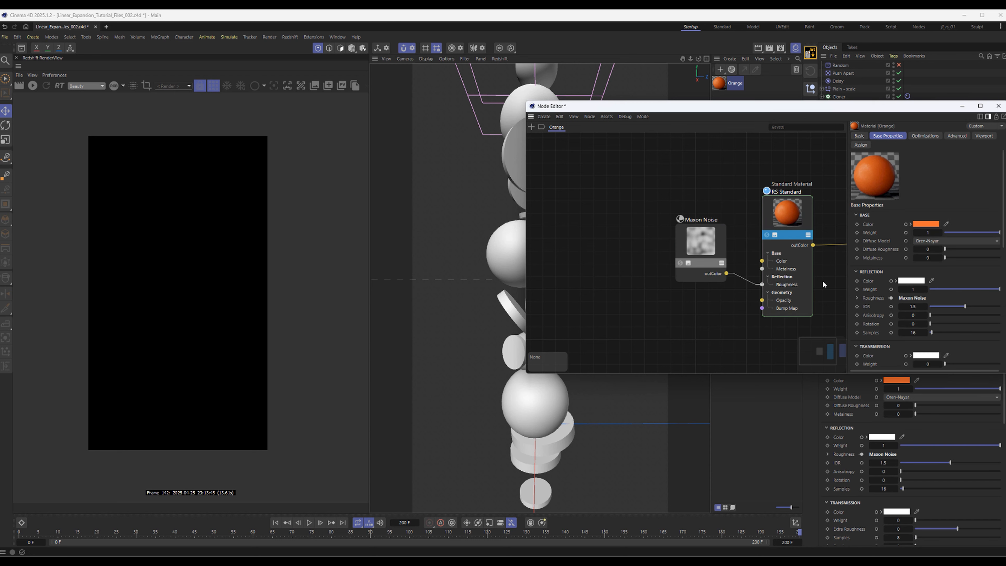
Set the overall scale of the Maxon Noise node to 25
{"action": "left_click", "coordinate": [698, 235]}
{"action": "scroll", "coordinate": [844, 251], "scroll_direction": "down", "scroll_amount": 1}
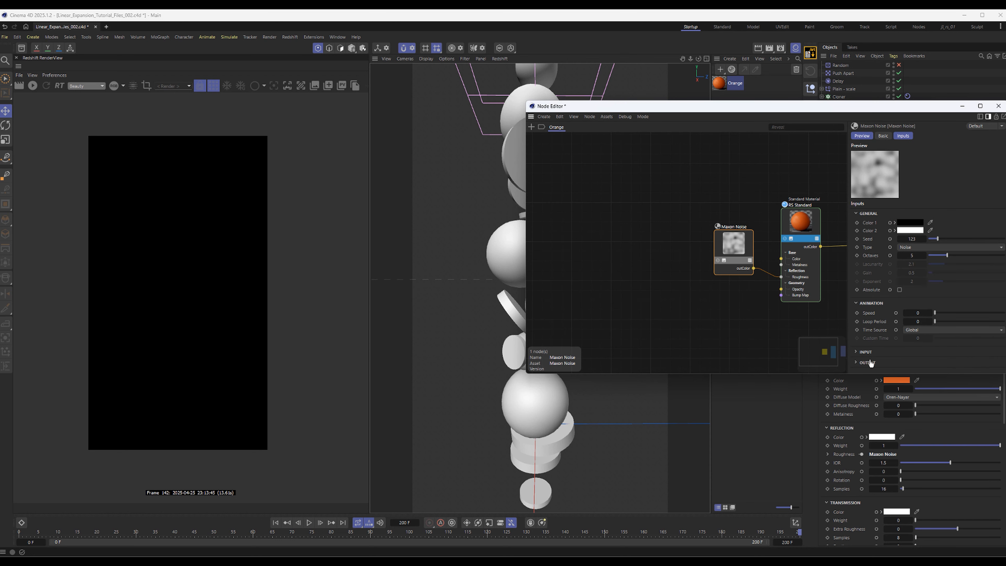
{"action": "left_click", "coordinate": [865, 351]}
{"action": "scroll", "coordinate": [939, 326], "scroll_direction": "down", "scroll_amount": 1}
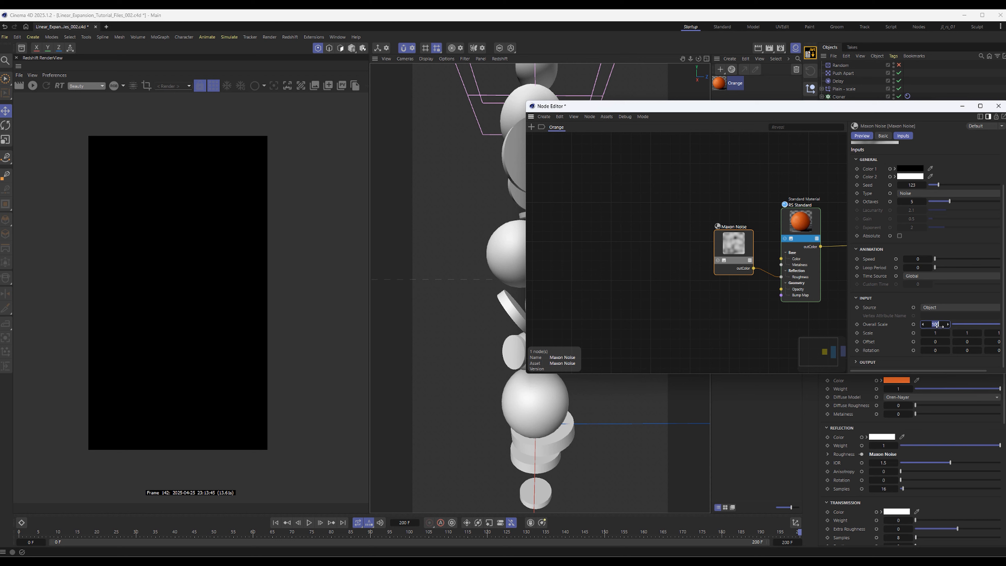
{"action": "type", "text": "25"}
{"action": "key", "text": "Return"}
{"action": "middle_click_drag", "start_coordinate": [751, 213], "coordinate": [672, 206]}
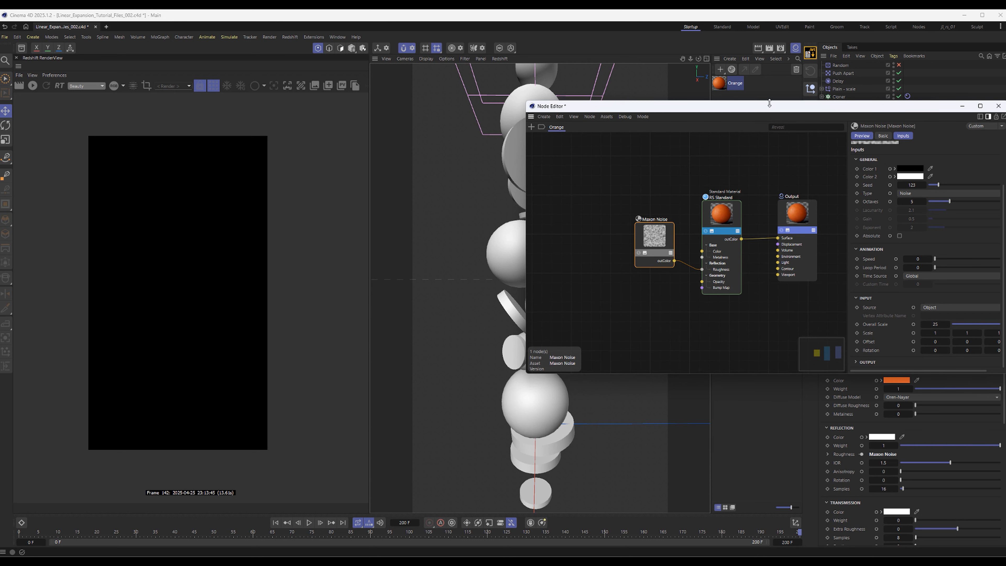
{"action": "left_click_drag", "start_coordinate": [769, 103], "coordinate": [769, 102]}
Set the output contrast of the Maxon Noise node to 0.25
{"action": "scroll", "coordinate": [962, 368], "scroll_direction": "down", "scroll_amount": 2}
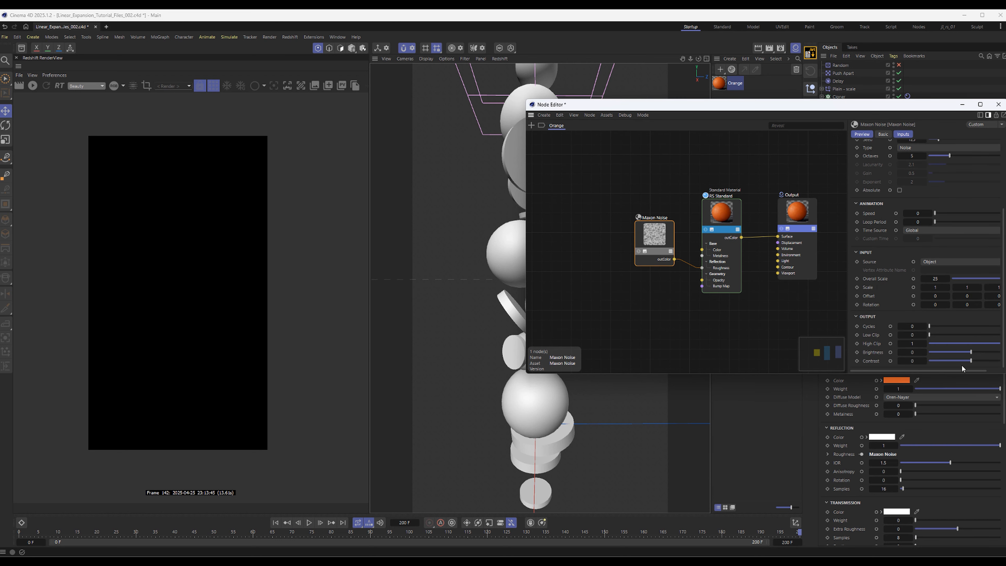
{"action": "left_click_drag", "start_coordinate": [967, 361], "coordinate": [974, 362]}
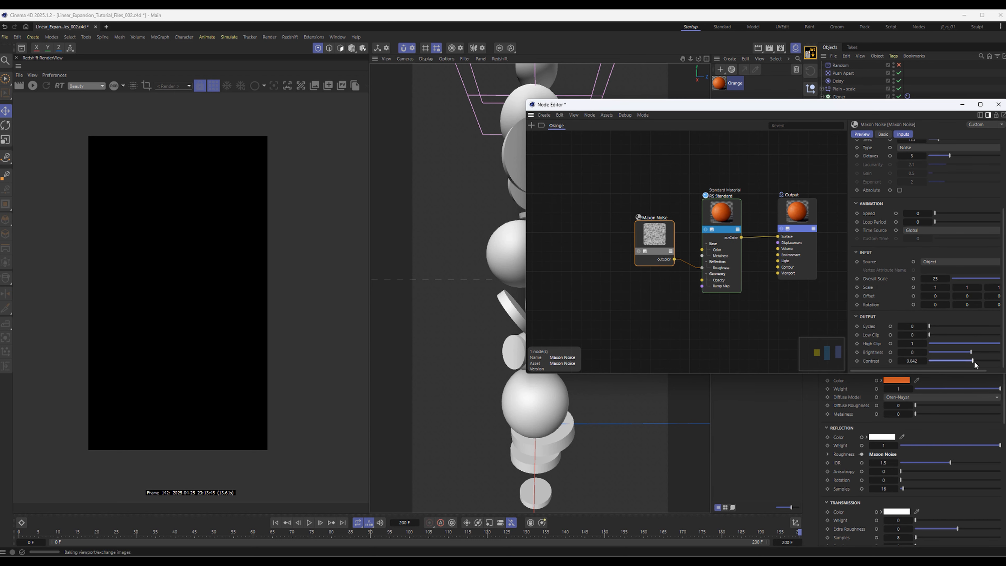
{"action": "left_click", "coordinate": [919, 360]}
{"action": "type", "text": "0.5"}
{"action": "key", "text": "Return"}
{"action": "left_click_drag", "start_coordinate": [897, 105], "coordinate": [933, 107]}
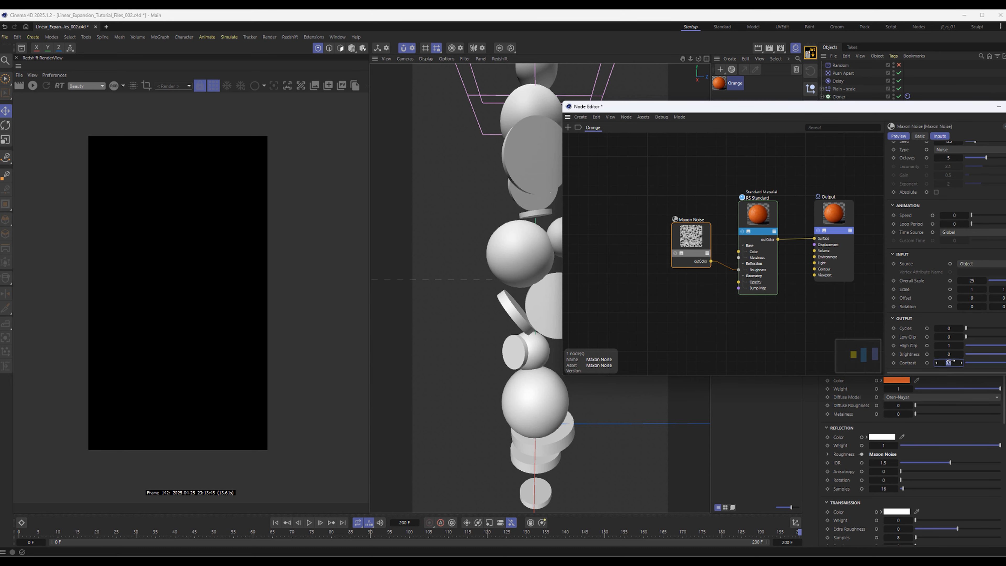
{"action": "key", "text": "Return"}
Apply the Orange material to the Cloner and start the live Redshift render to inspect its surface
{"action": "left_click_drag", "start_coordinate": [950, 108], "coordinate": [1004, 135]}
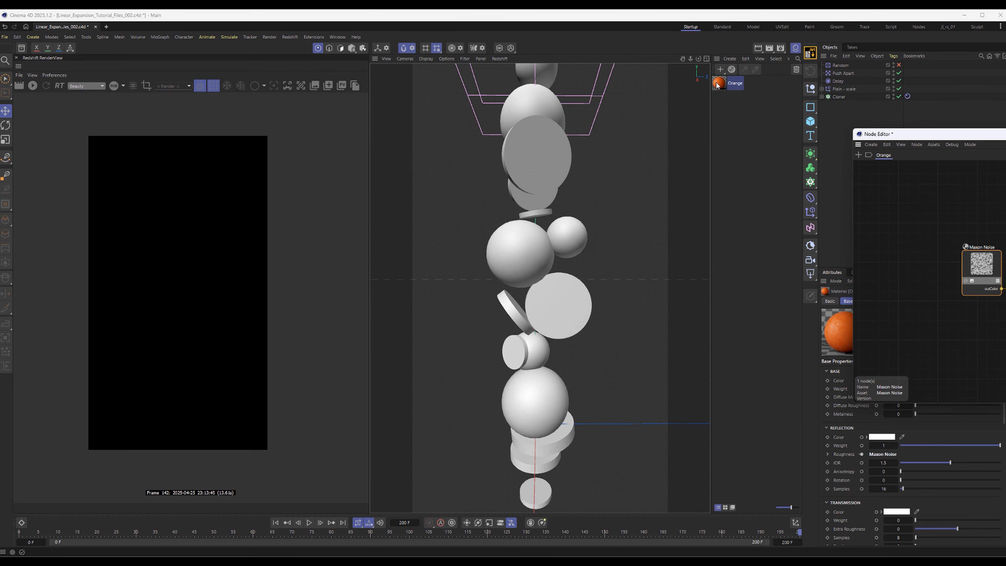
{"action": "left_click_drag", "start_coordinate": [718, 84], "coordinate": [841, 97]}
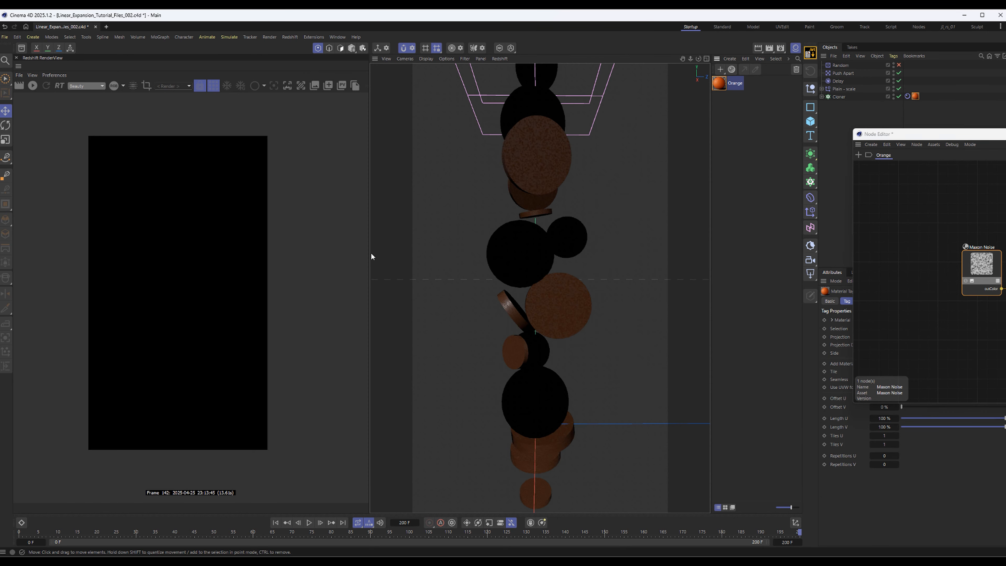
{"action": "left_click", "coordinate": [30, 84]}
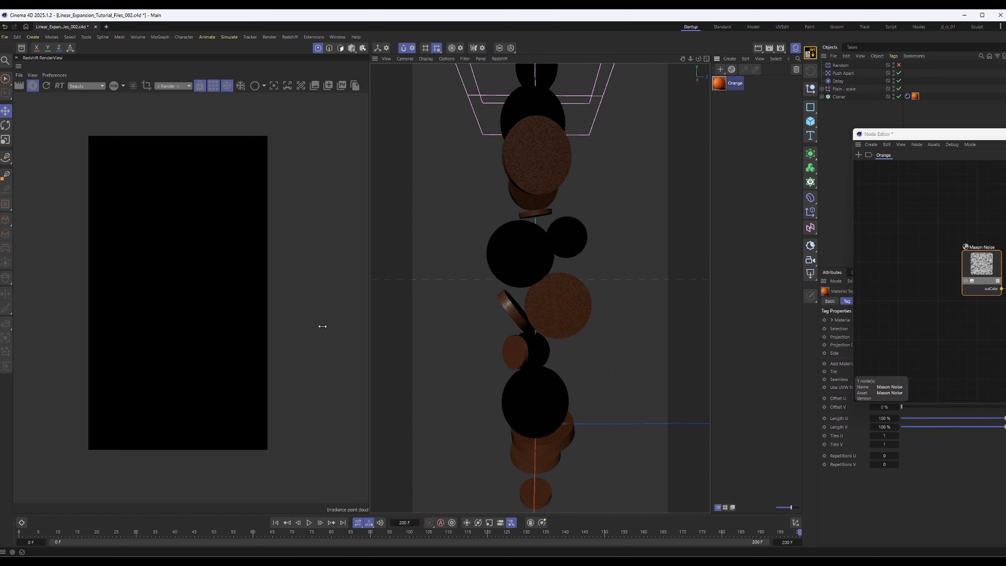
{"action": "scroll", "coordinate": [277, 265], "scroll_direction": "up", "scroll_amount": 3}
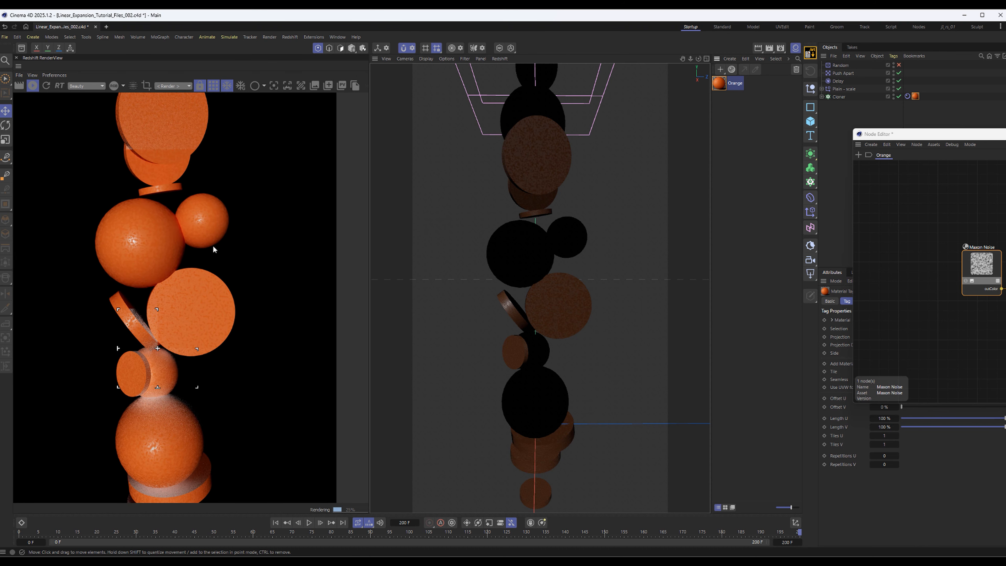
{"action": "scroll", "coordinate": [231, 248], "scroll_direction": "up", "scroll_amount": 3}
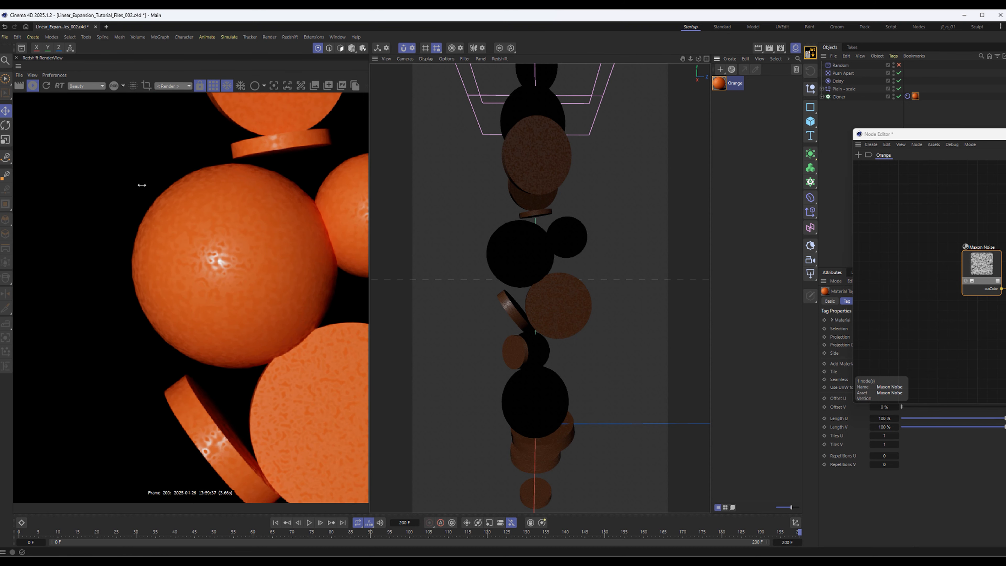
Limit the live render to a region around the large sphere in the middle of the stack
{"action": "left_click_drag", "start_coordinate": [114, 161], "coordinate": [361, 387]}
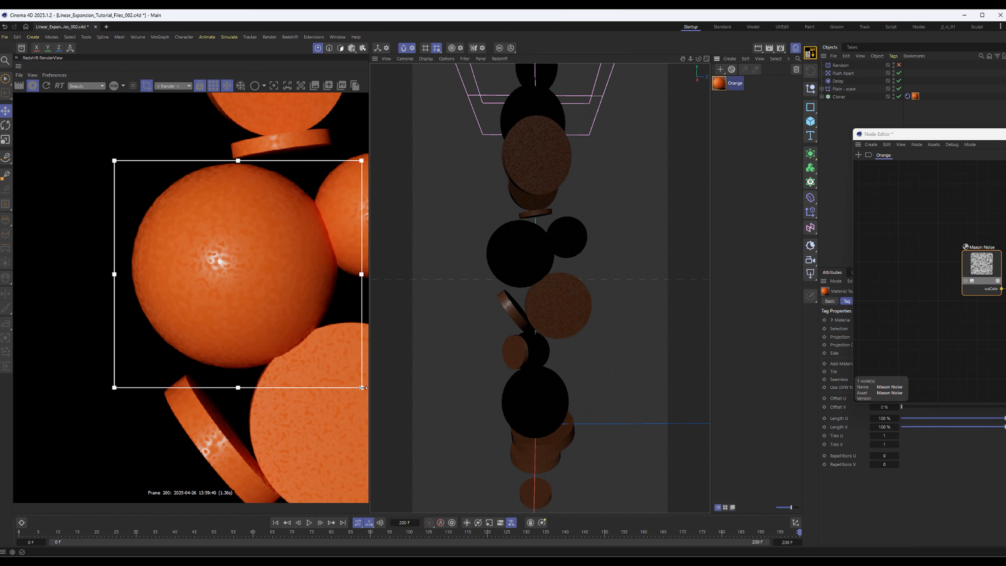
{"action": "left_click_drag", "start_coordinate": [76, 128], "coordinate": [362, 395]}
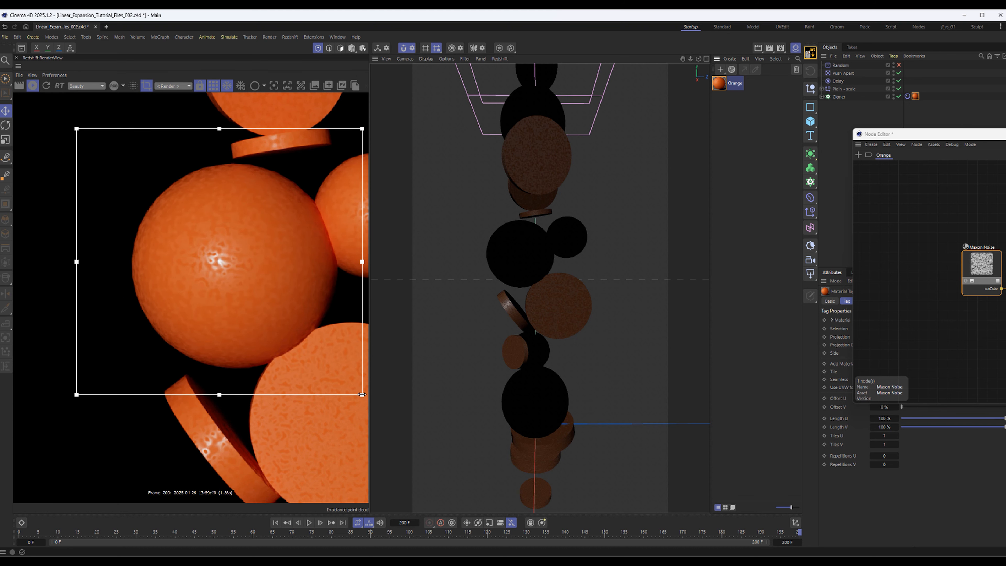
{"action": "middle_click_drag", "start_coordinate": [296, 277], "coordinate": [256, 295]}
{"action": "scroll", "coordinate": [287, 294], "scroll_direction": "down", "scroll_amount": 1}
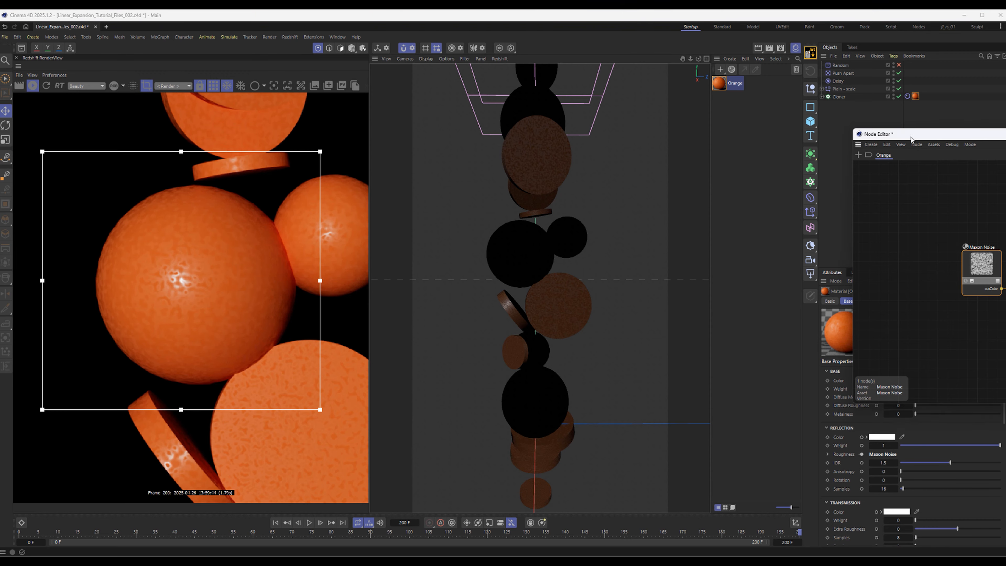
Solo the Maxon Noise node to preview its pattern on the objects in the live render
{"action": "left_click_drag", "start_coordinate": [908, 135], "coordinate": [509, 120]}
{"action": "left_click_drag", "start_coordinate": [567, 265], "coordinate": [550, 273]}
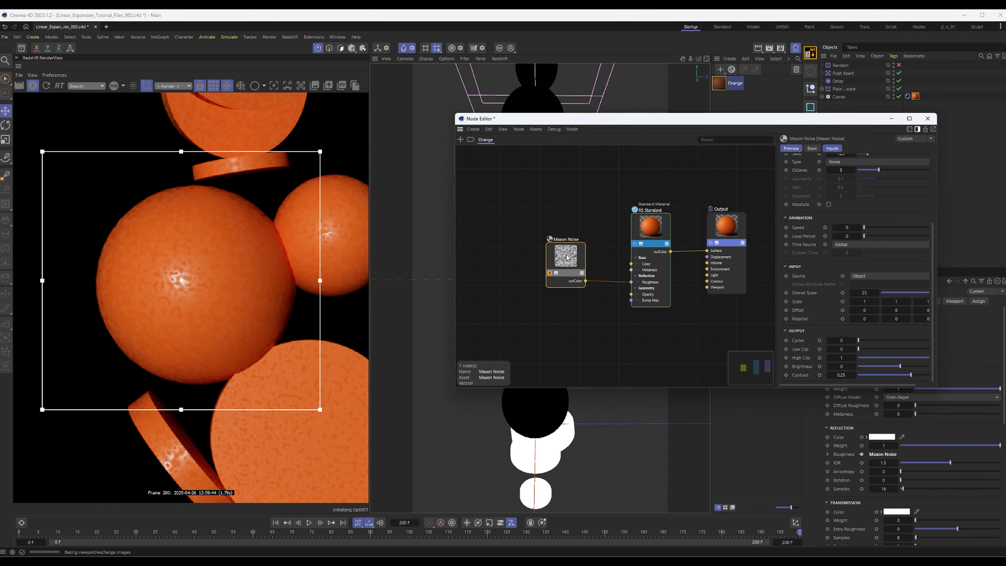
Turn off the solo preview of the Maxon Noise node to show the full orange material in the live render
{"action": "left_click", "coordinate": [549, 273]}
{"action": "left_click_drag", "start_coordinate": [550, 274], "coordinate": [565, 272]}
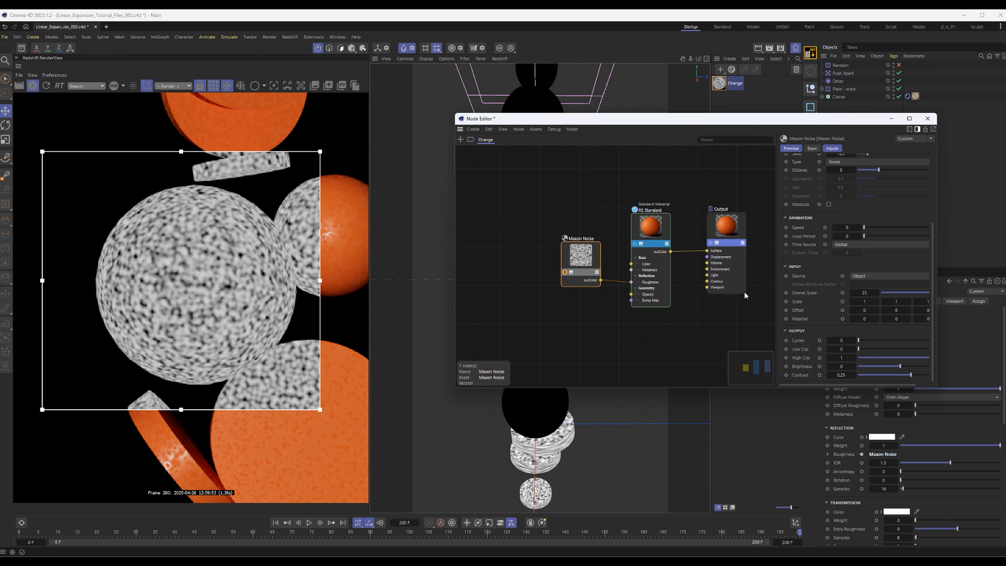
{"action": "left_click", "coordinate": [565, 272]}
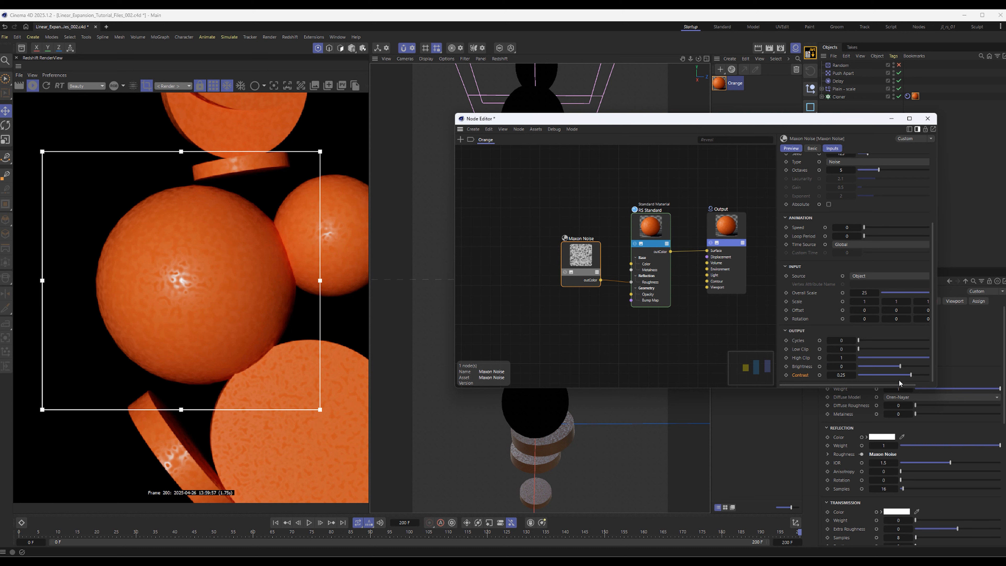
Set the Maxon Noise output brightness to about 0.14 and the contrast to about 0.18
{"action": "left_click_drag", "start_coordinate": [903, 367], "coordinate": [899, 367]}
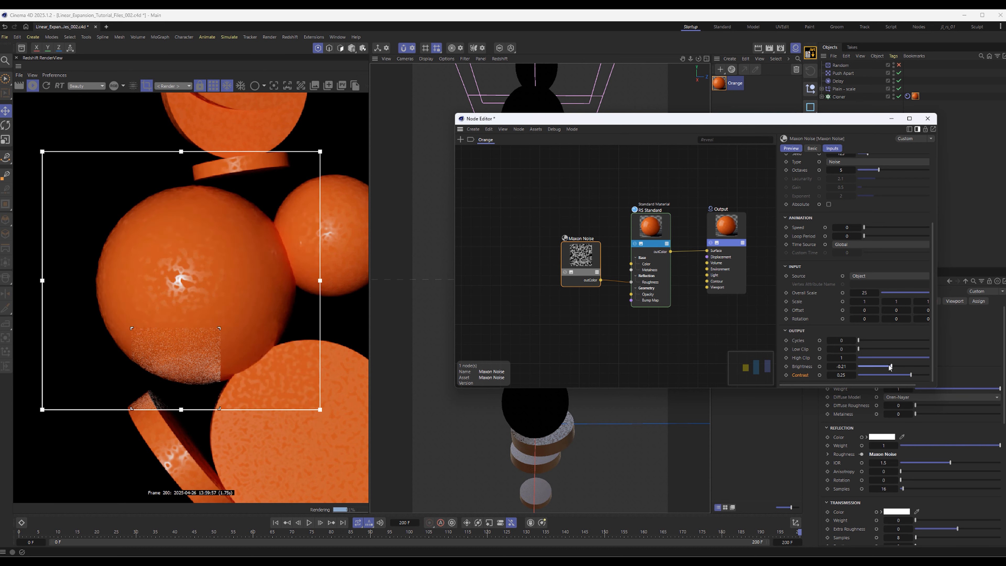
{"action": "left_click_drag", "start_coordinate": [889, 367], "coordinate": [907, 368]}
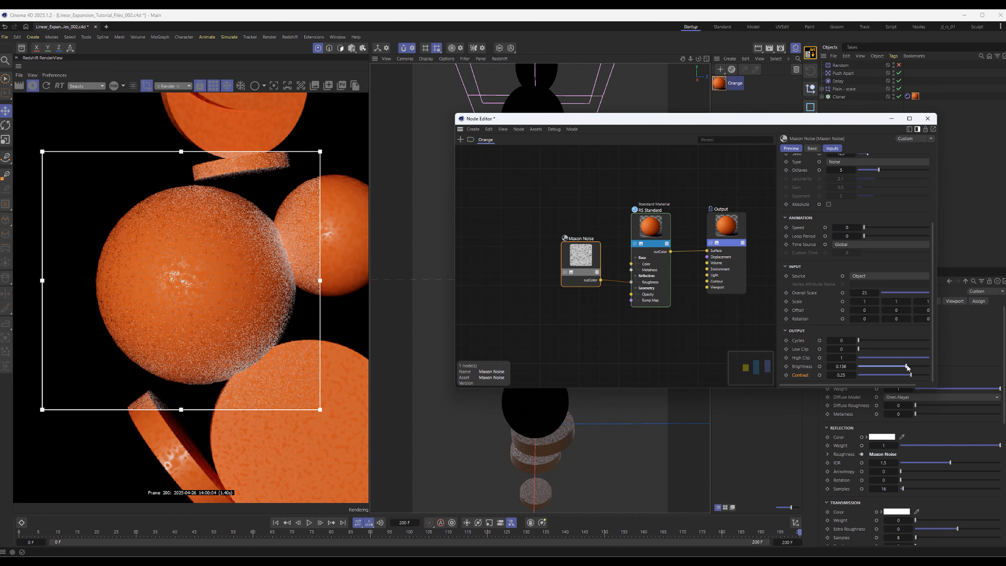
{"action": "left_click_drag", "start_coordinate": [910, 375], "coordinate": [908, 379]}
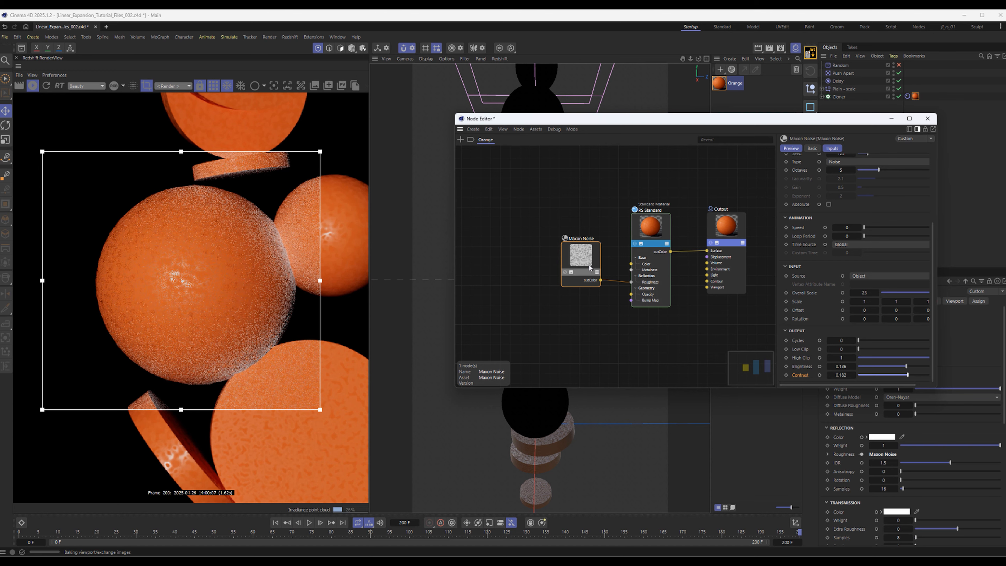
Set the Maxon Noise overall scale to 20 and close the node editor
{"action": "left_click_drag", "start_coordinate": [589, 267], "coordinate": [583, 270]}
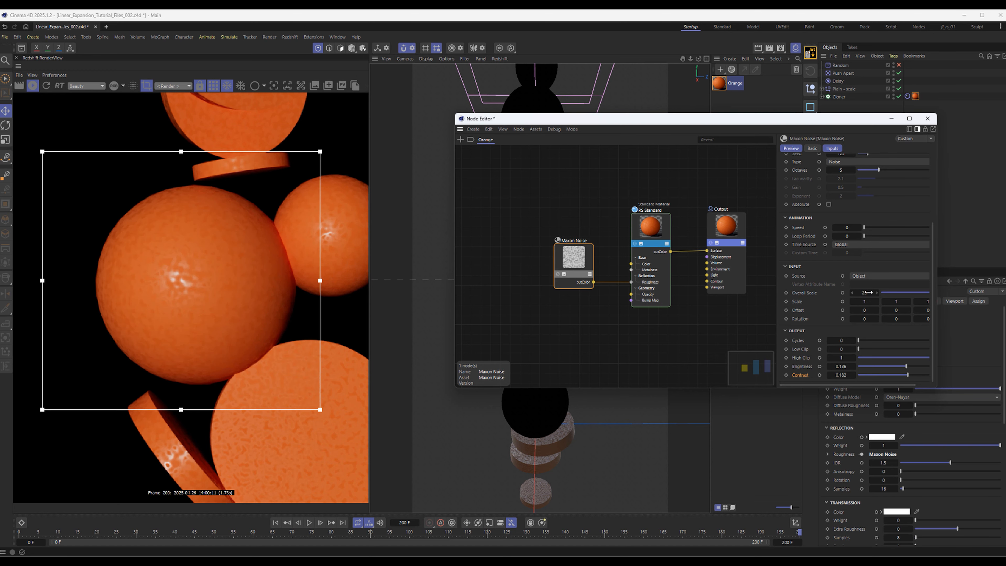
{"action": "type", "text": "20"}
{"action": "key", "text": "Return"}
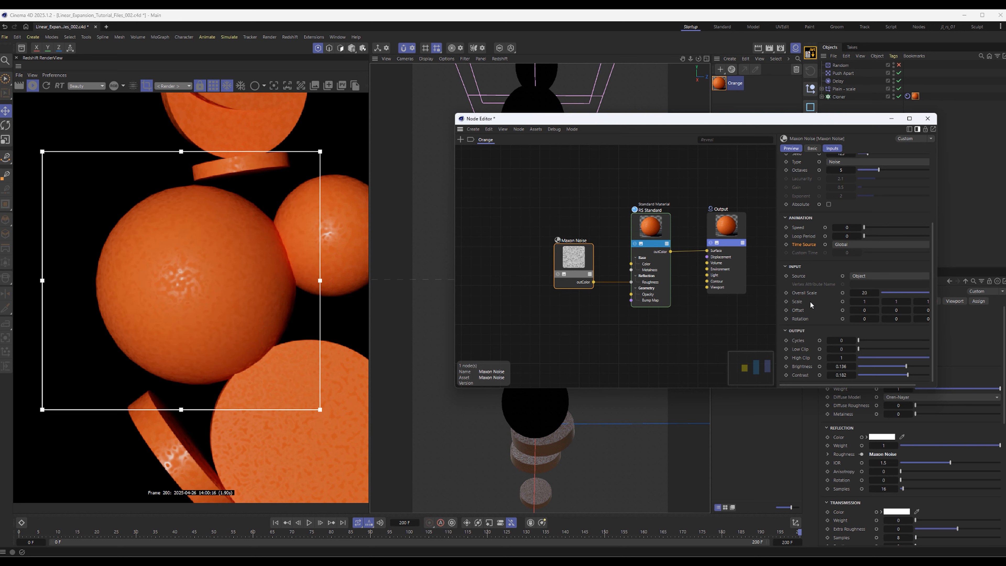
{"action": "left_click", "coordinate": [928, 118]}
Set the segments of both Sphere and Sphere.1 inside the Cloner to 128
{"action": "left_click", "coordinate": [822, 96]}
{"action": "left_click", "coordinate": [844, 128]}
{"action": "left_click", "coordinate": [844, 136], "text": "shift"}
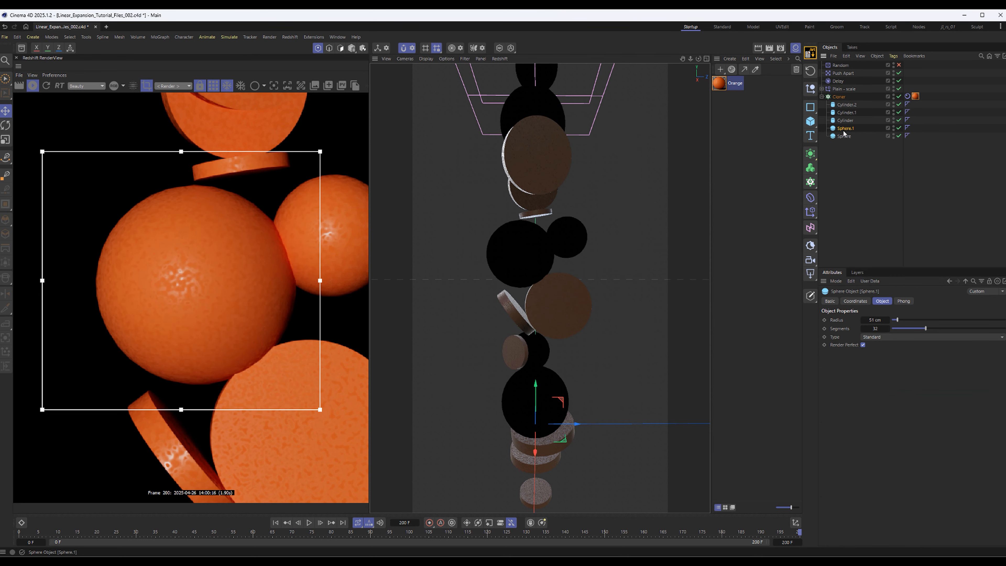
{"action": "left_click", "coordinate": [875, 329]}
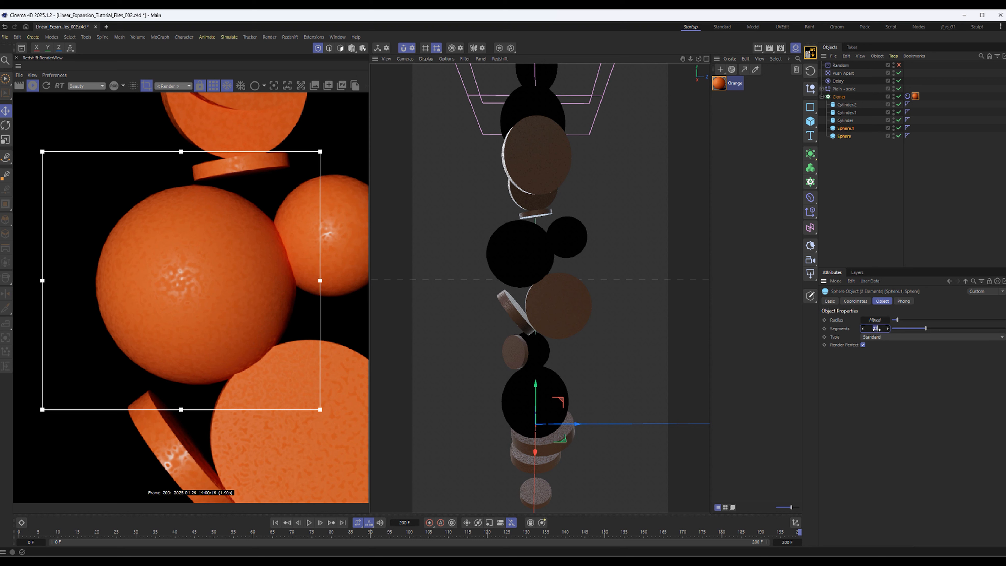
{"action": "type", "text": "128"}
{"action": "key", "text": "Return"}
{"action": "left_click", "coordinate": [834, 246]}
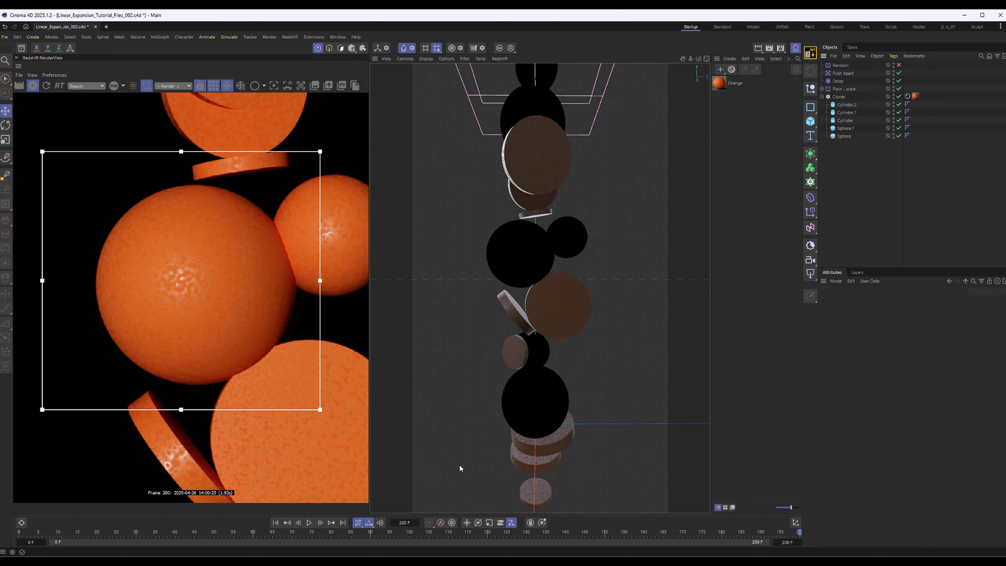
Return the animation to frame 0, remove the render region and fit the whole frame in the render view
{"action": "left_click", "coordinate": [275, 522]}
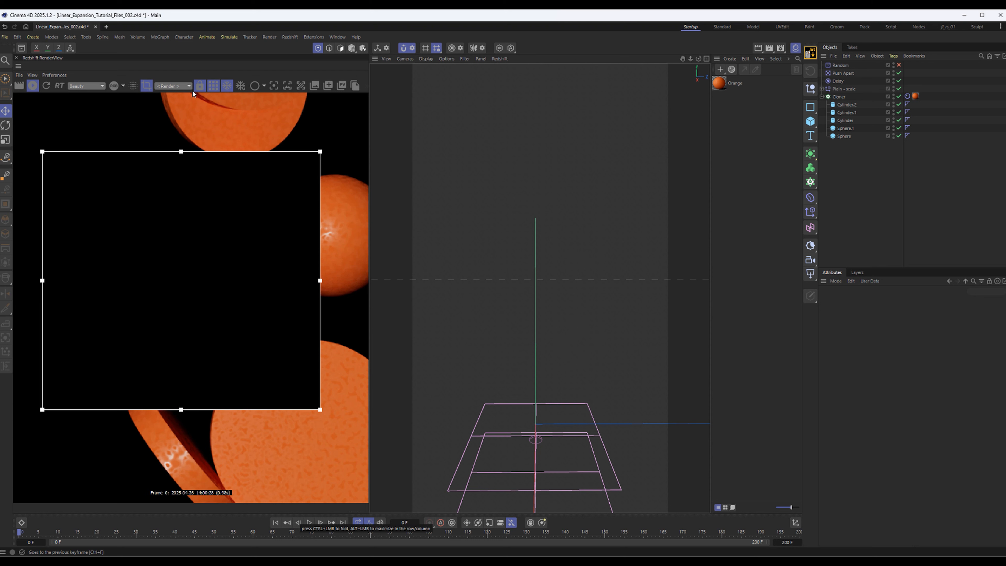
{"action": "left_click", "coordinate": [146, 86]}
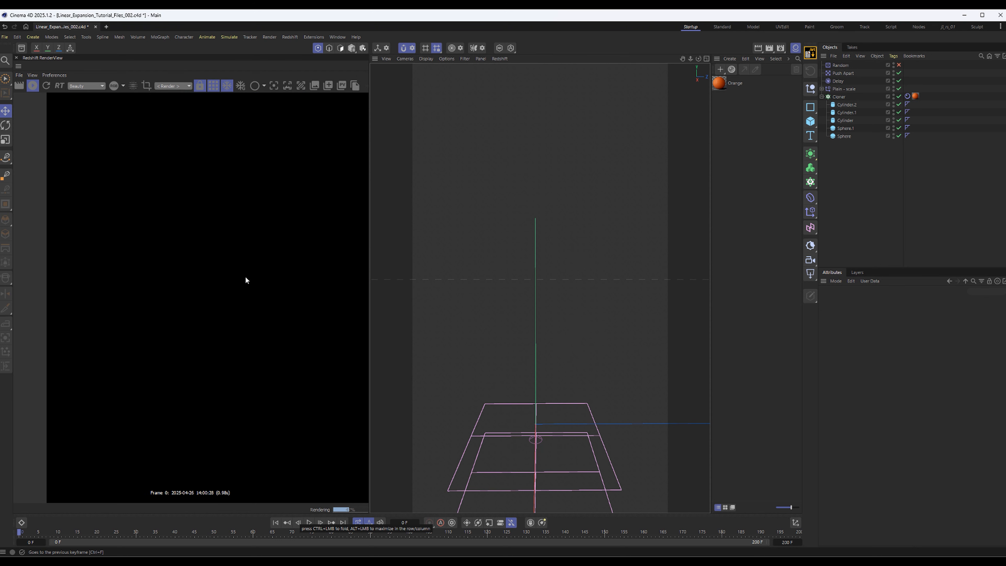
{"action": "right_click_drag", "start_coordinate": [246, 278], "coordinate": [195, 362], "text": "alt"}
{"action": "middle_click_drag", "start_coordinate": [194, 362], "coordinate": [189, 323], "text": "alt"}
{"action": "right_click_drag", "start_coordinate": [189, 323], "coordinate": [344, 276], "text": "alt"}
{"action": "middle_click_drag", "start_coordinate": [256, 242], "coordinate": [243, 282], "text": "alt"}
Duplicate the Orange material and rename the copy Green
{"action": "left_click", "coordinate": [719, 84]}
{"action": "left_click_drag", "start_coordinate": [718, 85], "coordinate": [732, 112], "text": "ctrl"}
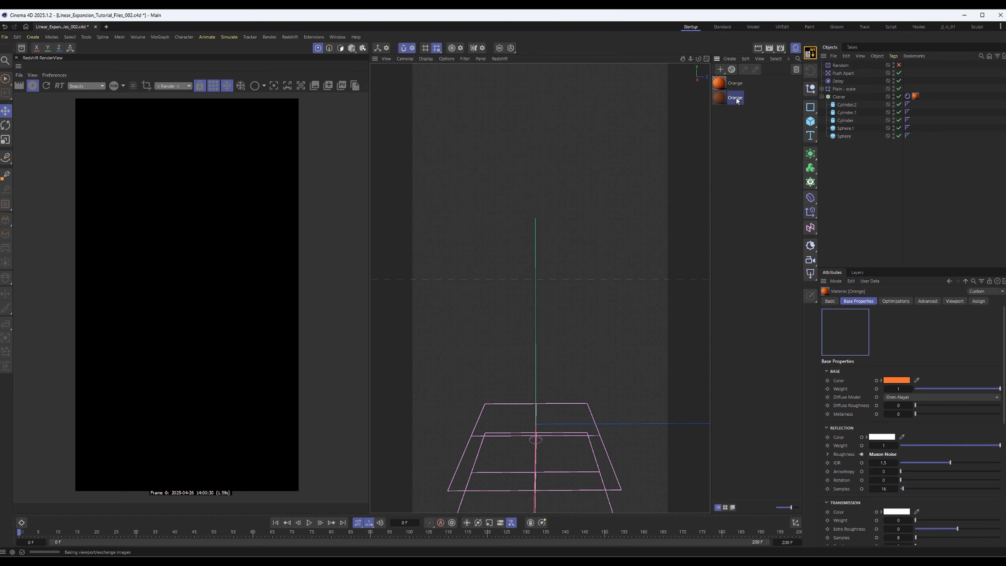
{"action": "type", "text": "Green"}
{"action": "key", "text": "Return"}
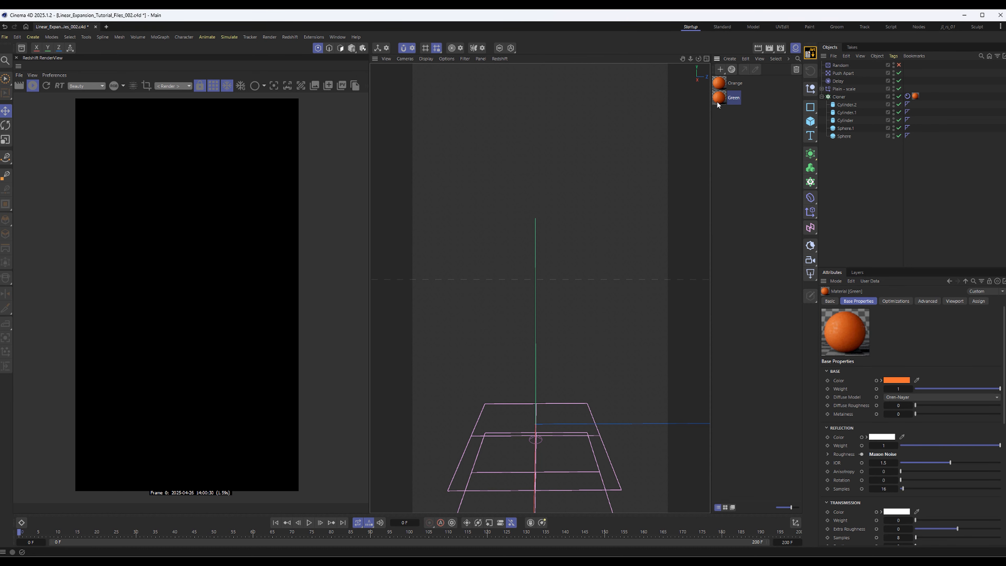
Set the Green material's base color to a bright green with a hue of 114°, then close its node editor
{"action": "double_click", "coordinate": [718, 99]}
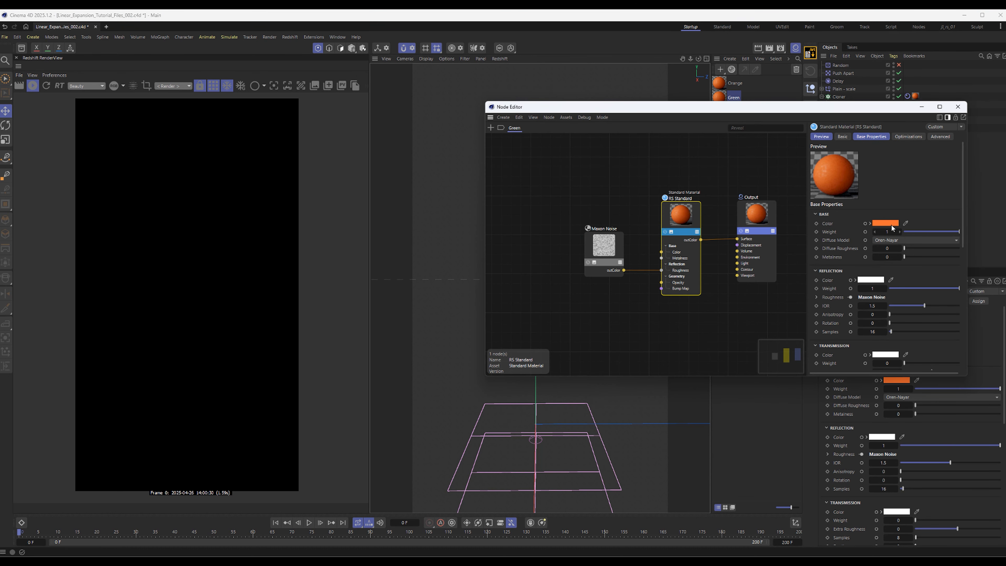
{"action": "left_click", "coordinate": [891, 225]}
{"action": "left_click_drag", "start_coordinate": [867, 236], "coordinate": [666, 202]}
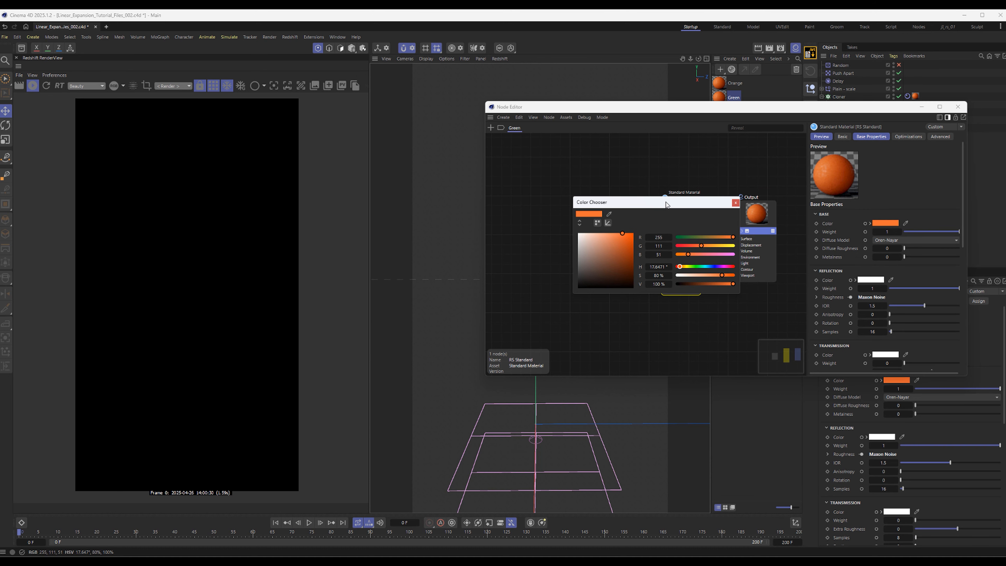
{"action": "left_click_drag", "start_coordinate": [666, 202], "coordinate": [658, 206]}
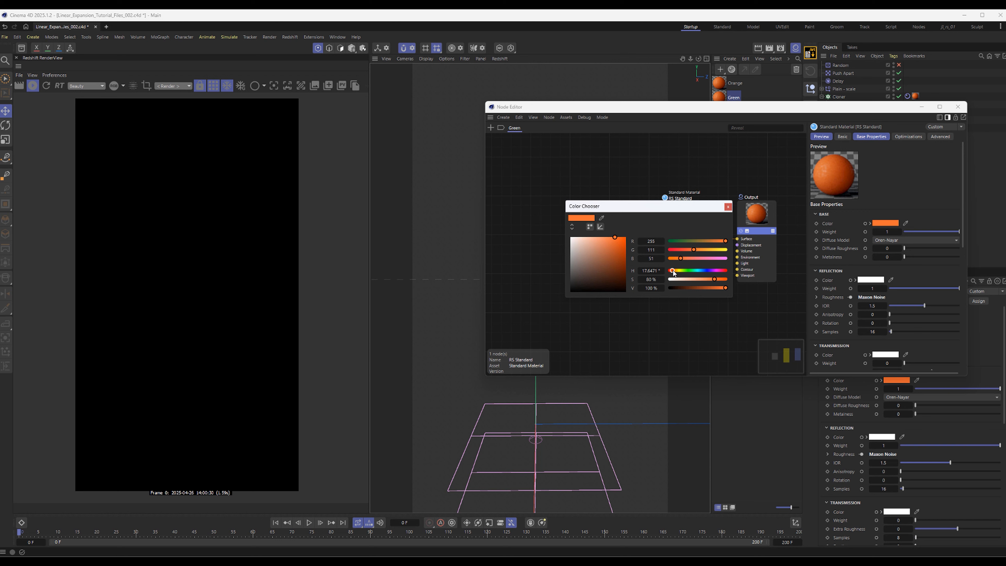
{"action": "left_click_drag", "start_coordinate": [675, 211], "coordinate": [591, 217]}
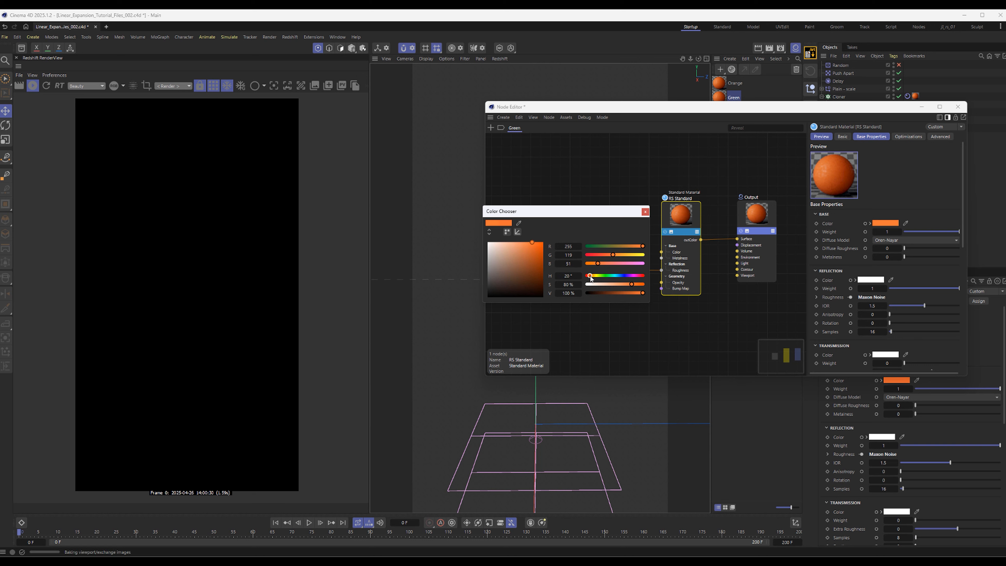
{"action": "left_click_drag", "start_coordinate": [590, 278], "coordinate": [604, 276]}
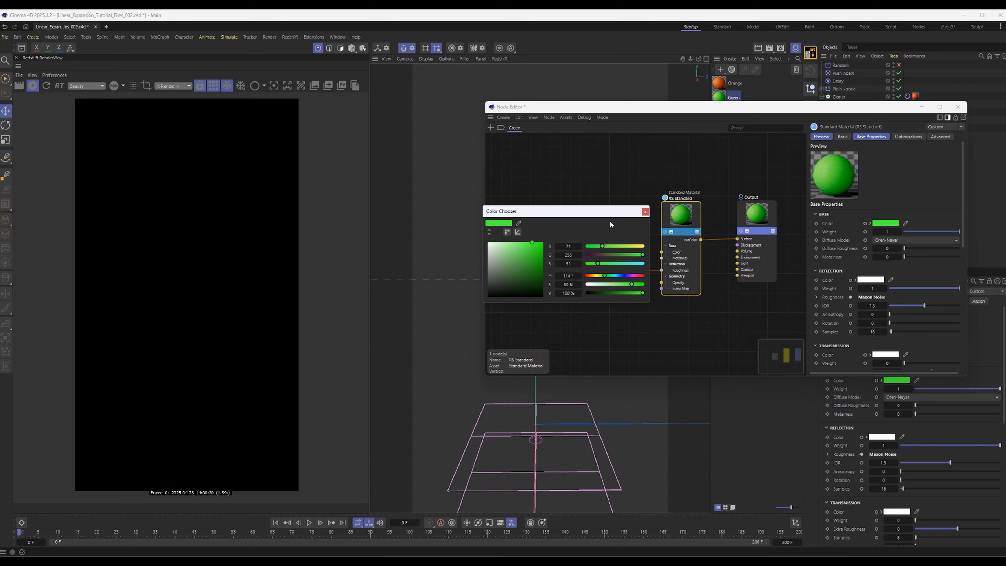
{"action": "left_click_drag", "start_coordinate": [611, 212], "coordinate": [814, 242]}
{"action": "left_click", "coordinate": [847, 242]}
{"action": "left_click_drag", "start_coordinate": [613, 239], "coordinate": [613, 243]}
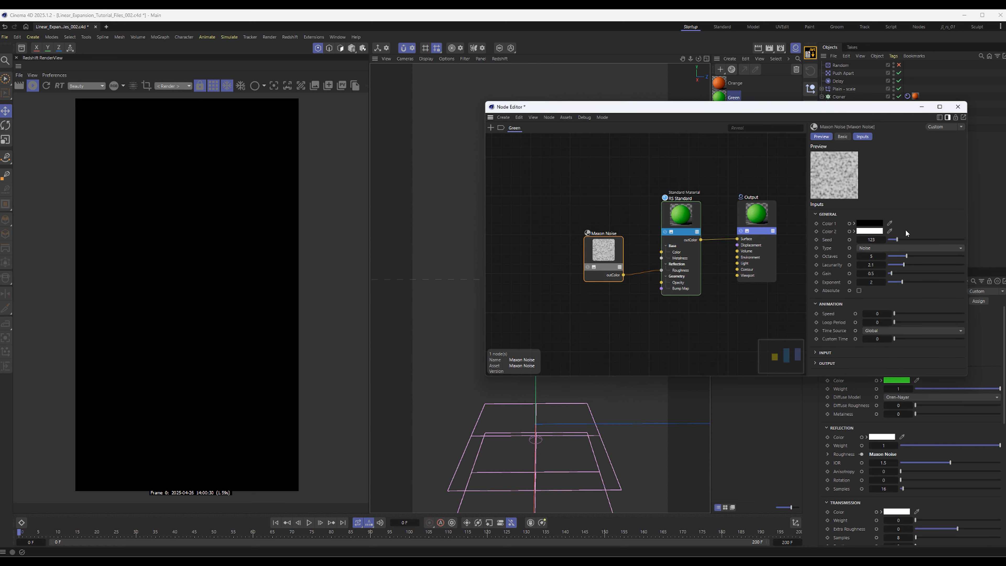
{"action": "left_click_drag", "start_coordinate": [680, 239], "coordinate": [666, 249]}
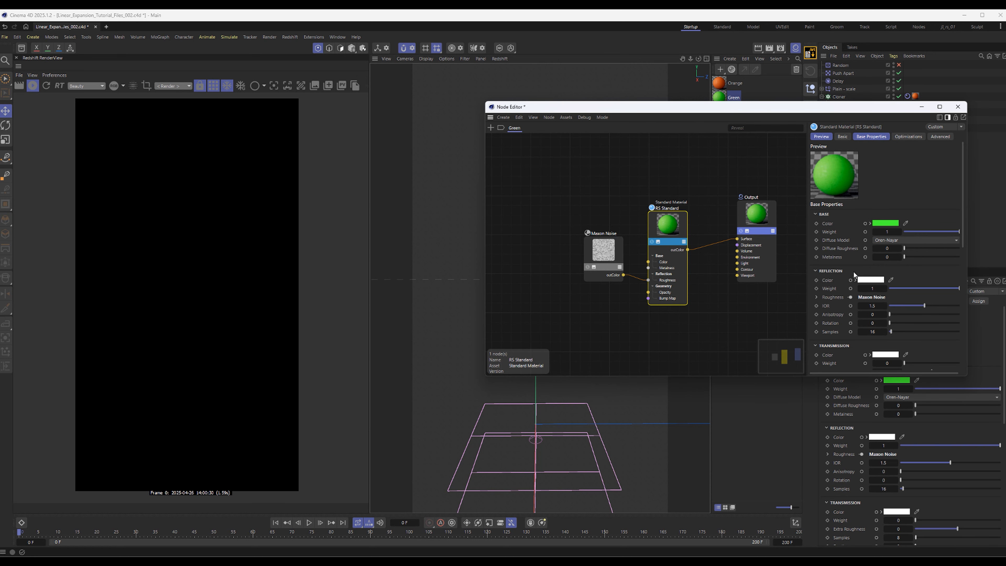
{"action": "left_click", "coordinate": [958, 107]}
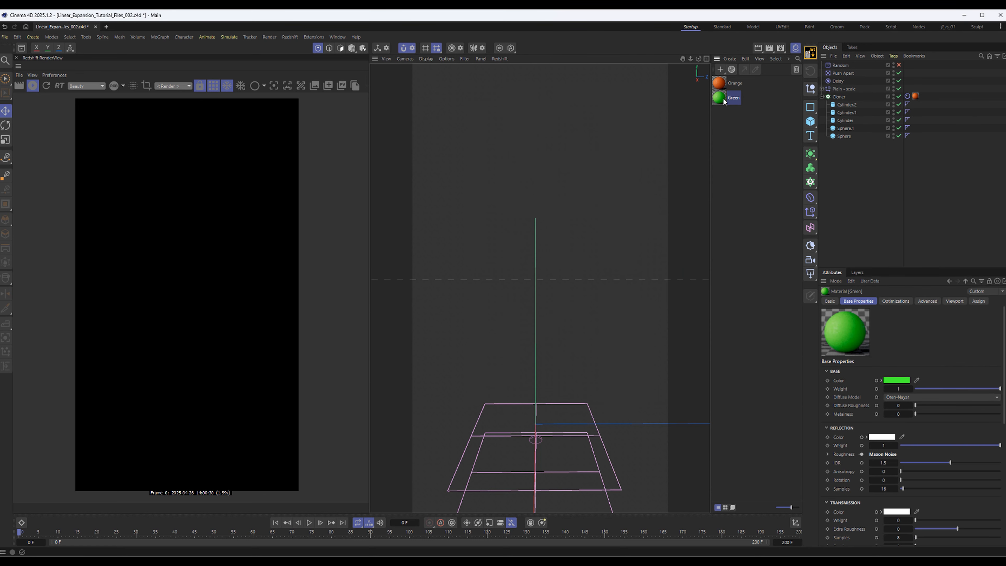
Move the Orange material from the Cloner to Cylinder.1 and assign Green to Cylinder.2 and Cylinder
{"action": "left_click_drag", "start_coordinate": [915, 96], "coordinate": [914, 106]}
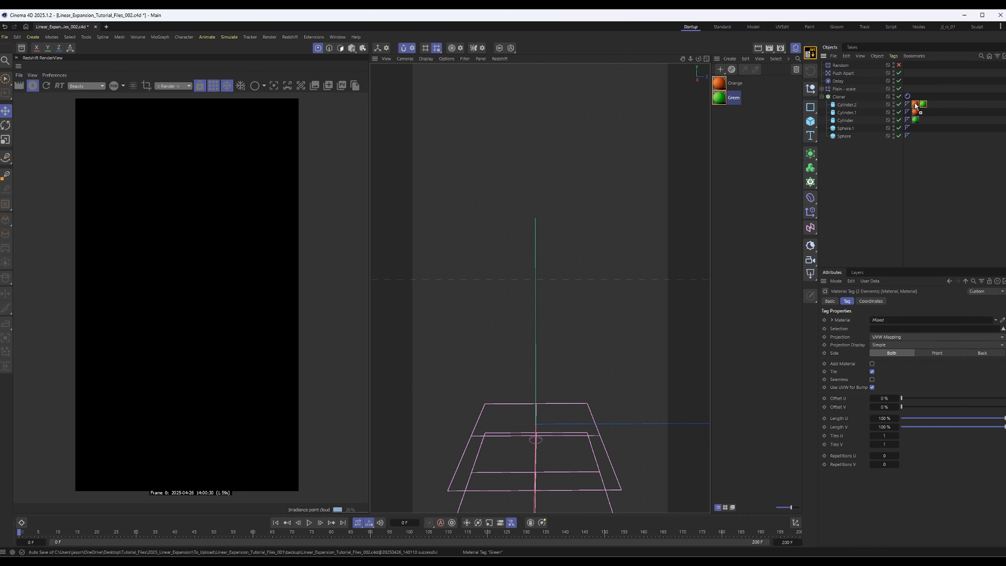
{"action": "left_click", "coordinate": [915, 106]}
{"action": "key", "text": "Delete"}
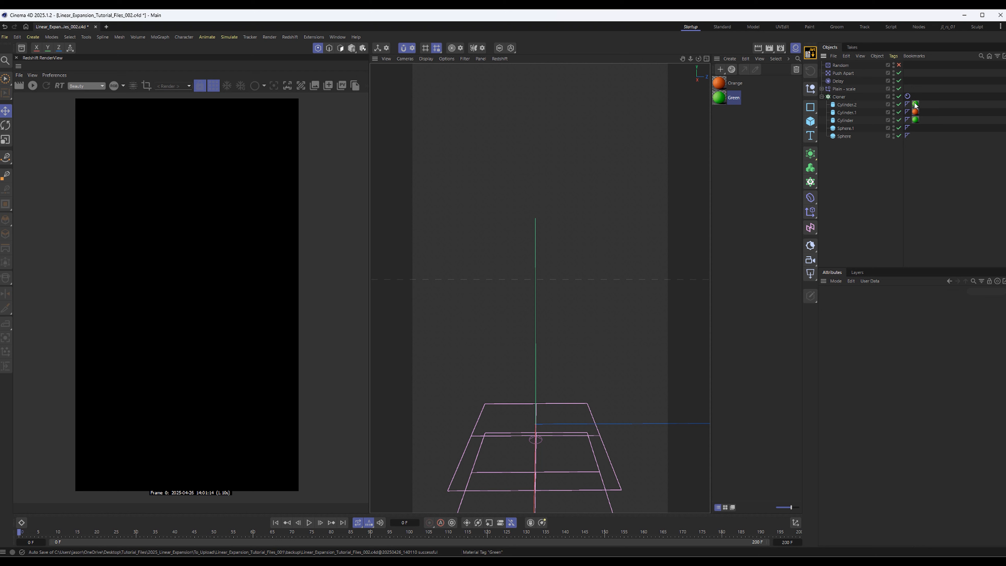
{"action": "left_click", "coordinate": [916, 104]}
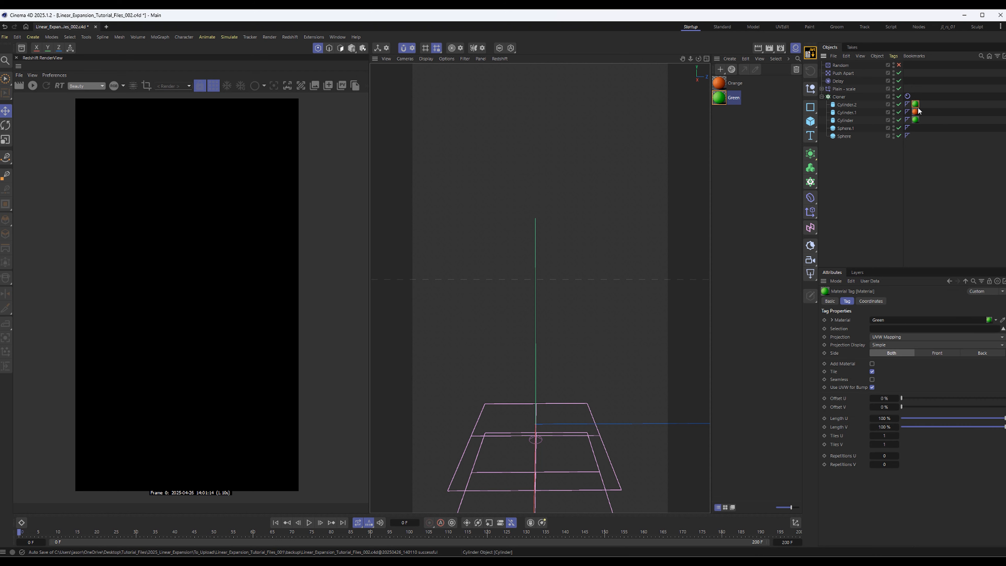
Duplicate the Green material and rename the copy Glass
{"action": "left_click", "coordinate": [721, 73]}
{"action": "left_click", "coordinate": [722, 73]}
{"action": "left_click_drag", "start_coordinate": [716, 95], "coordinate": [715, 118], "text": "ctrl"}
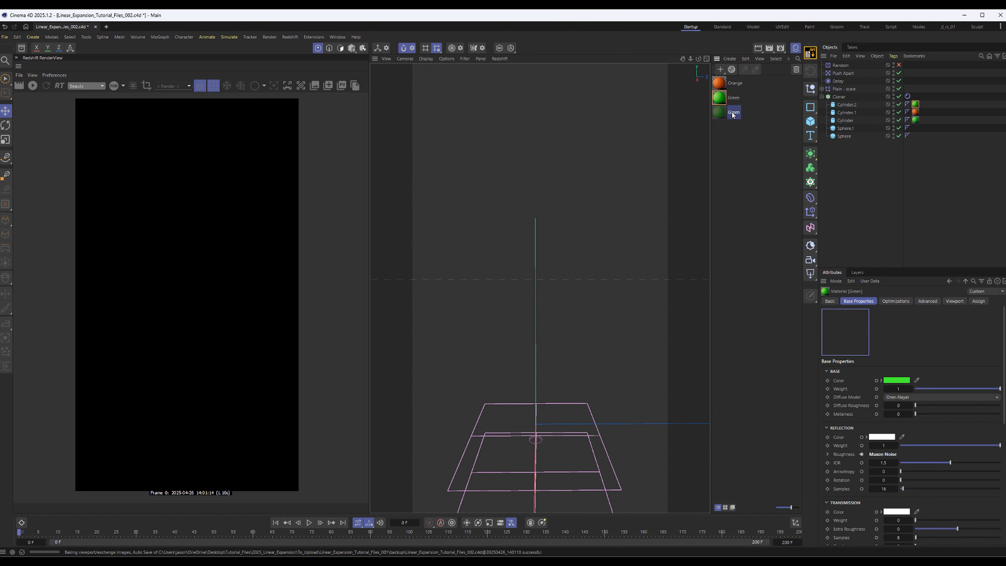
{"action": "double_click", "coordinate": [732, 112]}
{"action": "type", "text": "Glass"}
{"action": "key", "text": "Return"}
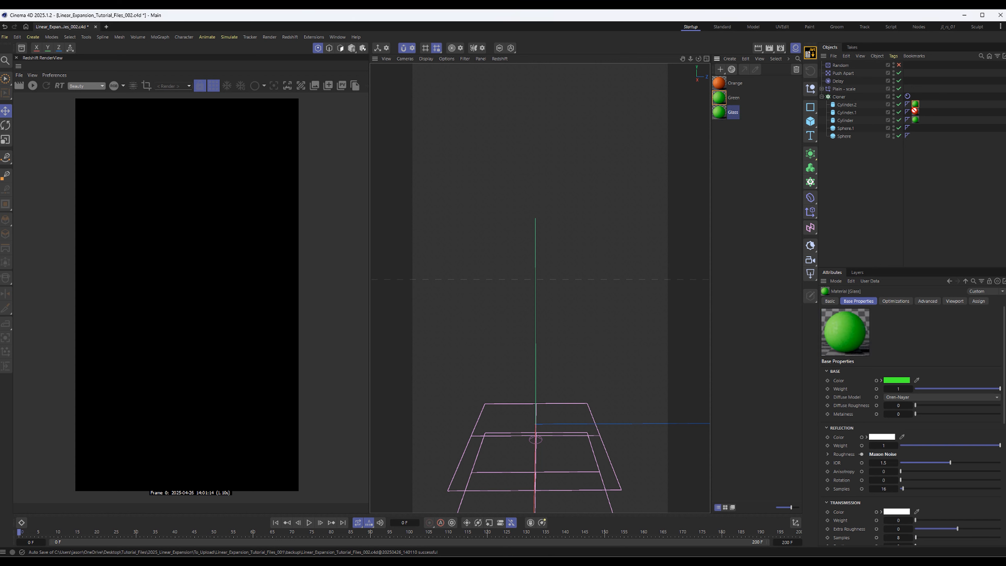
Open the Glass material's node graph and set the base color weight of RS Standard to 0
{"action": "left_click_drag", "start_coordinate": [914, 111], "coordinate": [918, 119]}
{"action": "double_click", "coordinate": [722, 114]}
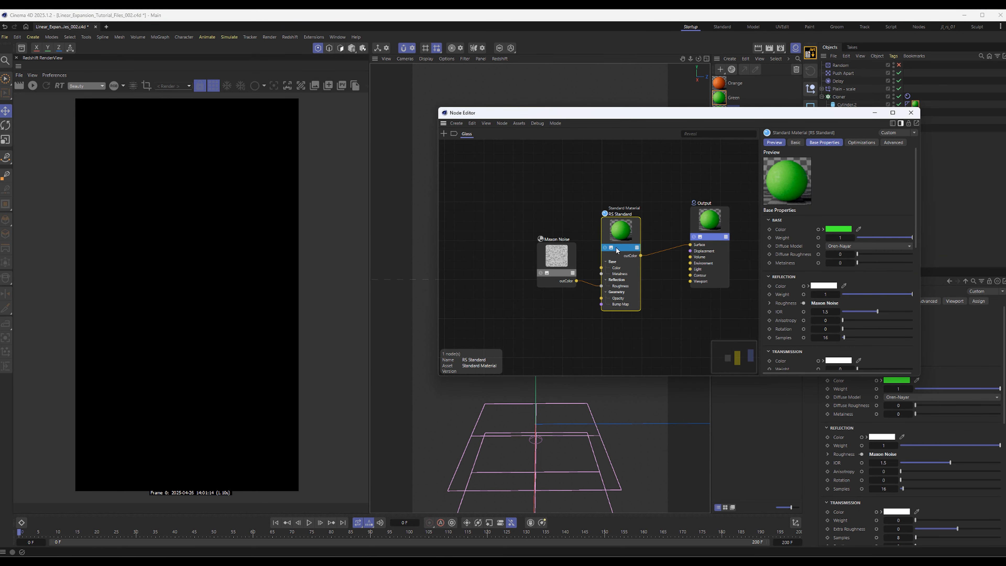
{"action": "left_click_drag", "start_coordinate": [628, 229], "coordinate": [618, 225]}
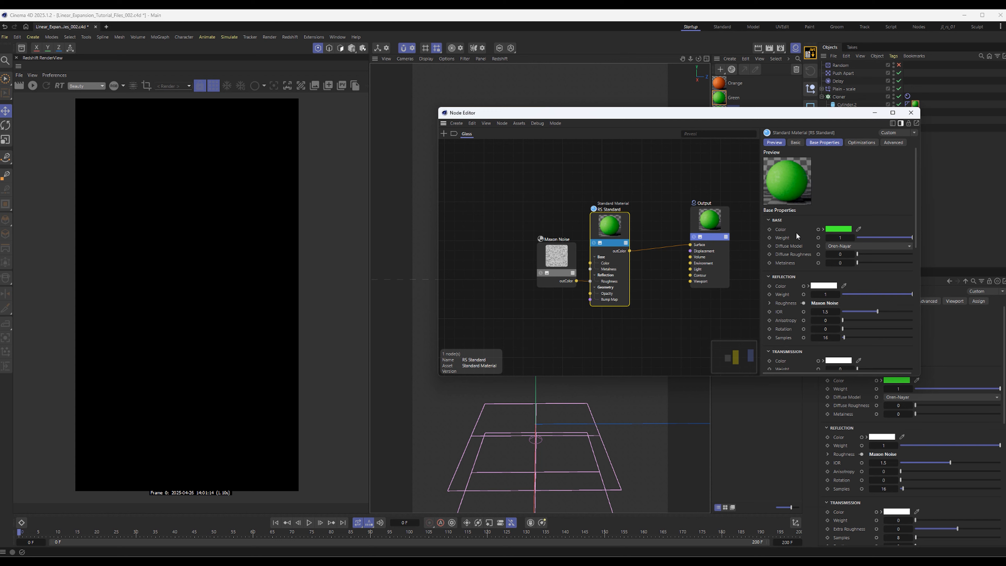
{"action": "left_click_drag", "start_coordinate": [882, 239], "coordinate": [787, 238]}
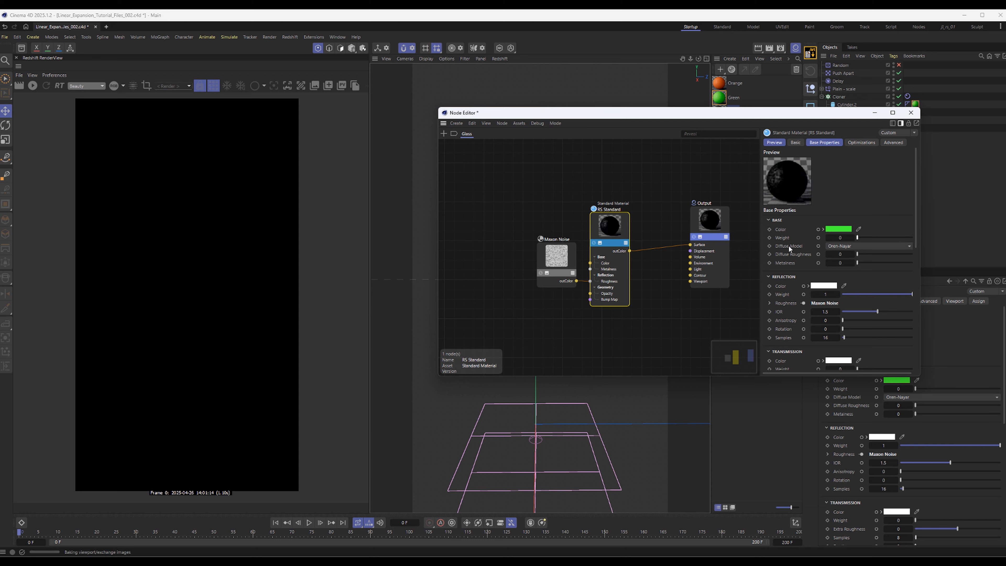
Set the coat weight of the Glass material to about 0.92 and adjust the coat roughness
{"action": "scroll", "coordinate": [788, 244], "scroll_direction": "down", "scroll_amount": 8}
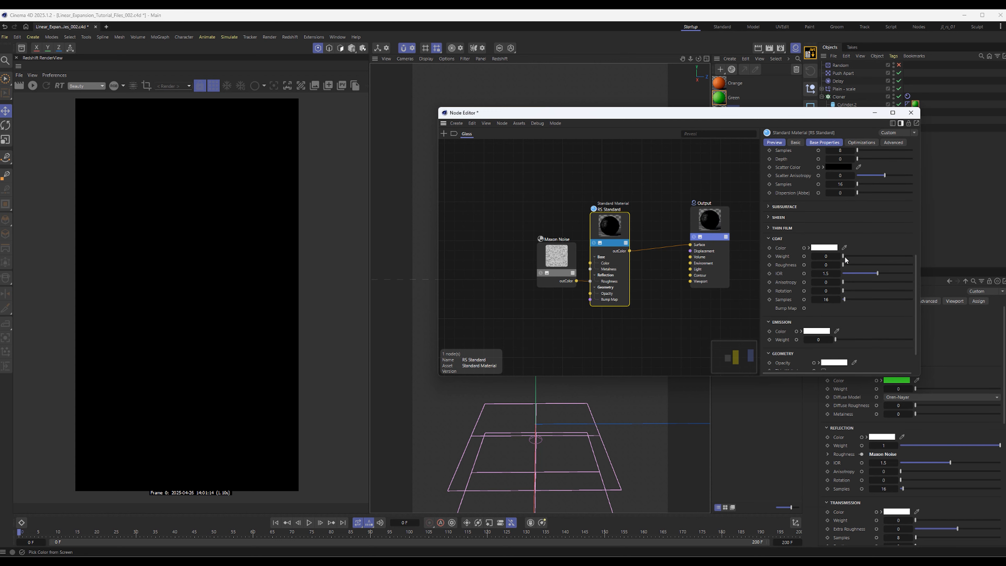
{"action": "left_click_drag", "start_coordinate": [843, 256], "coordinate": [911, 262]}
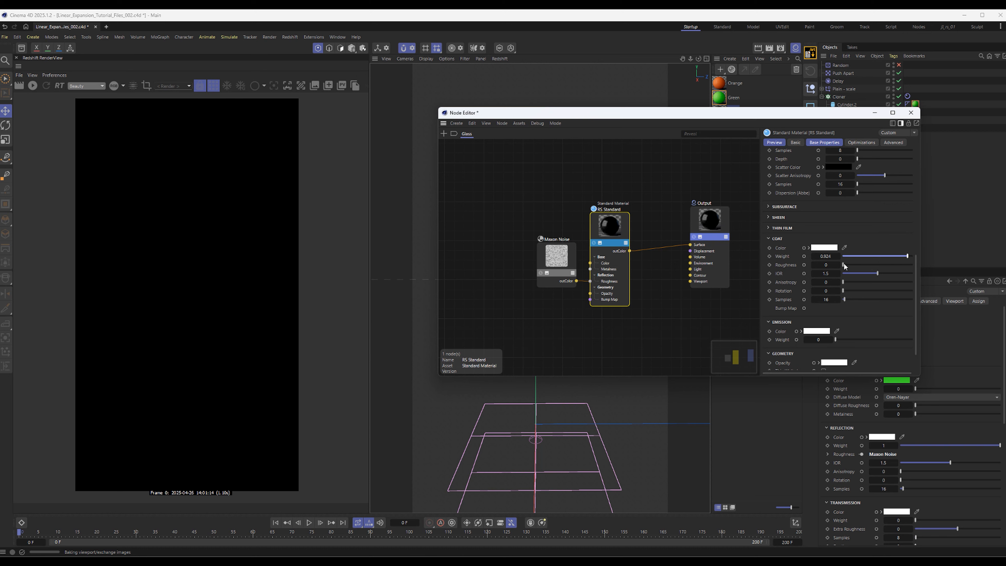
{"action": "left_click_drag", "start_coordinate": [843, 265], "coordinate": [845, 266]}
Connect the Maxon Noise output to the coat roughness of RS Standard in the Glass material
{"action": "left_click", "coordinate": [566, 280]}
{"action": "scroll", "coordinate": [572, 285], "scroll_direction": "up", "scroll_amount": 4}
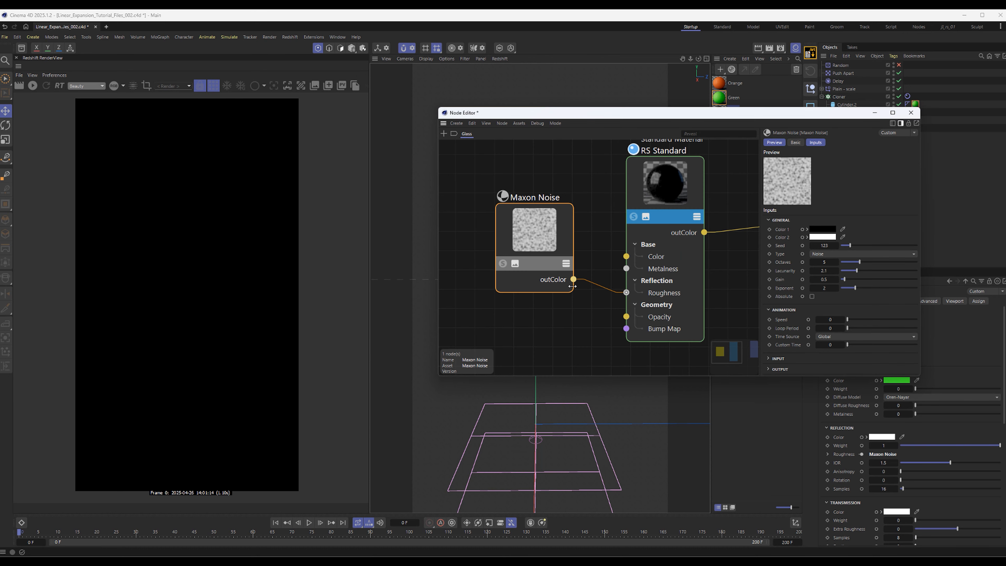
{"action": "left_click_drag", "start_coordinate": [573, 279], "coordinate": [653, 186]}
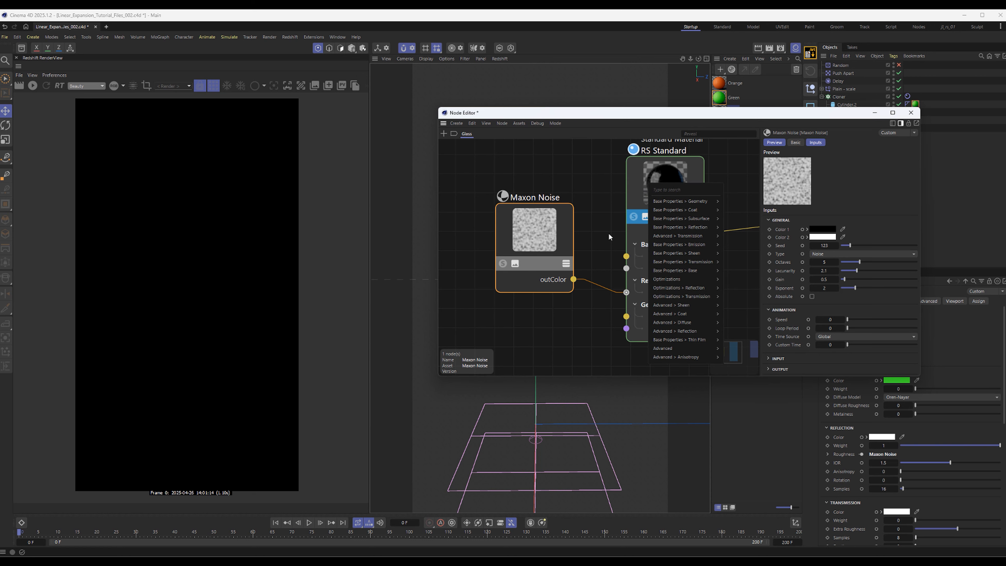
{"action": "left_click", "coordinate": [572, 282]}
{"action": "left_click_drag", "start_coordinate": [573, 279], "coordinate": [675, 187]}
{"action": "mouse_move", "coordinate": [734, 229]}
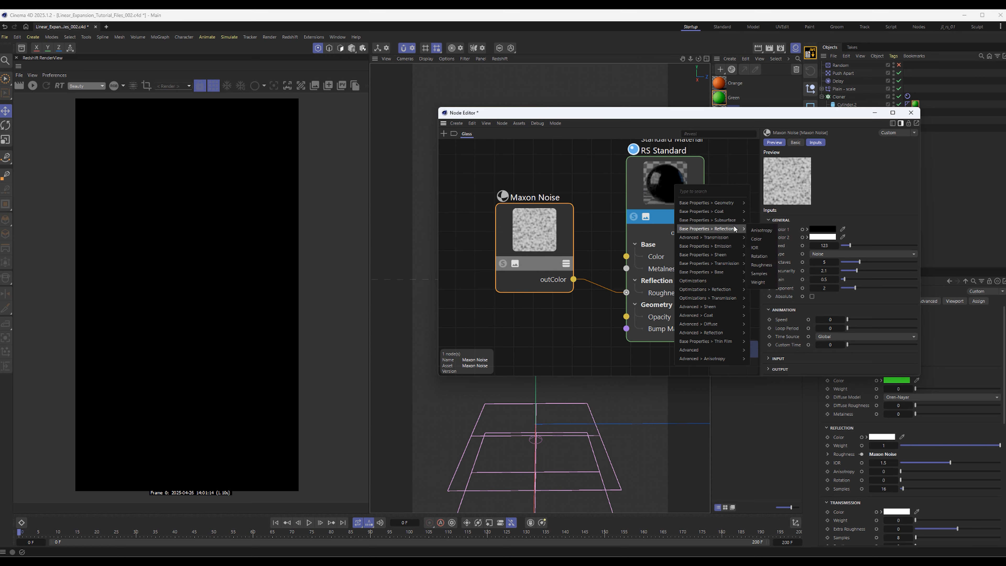
{"action": "left_click", "coordinate": [760, 264]}
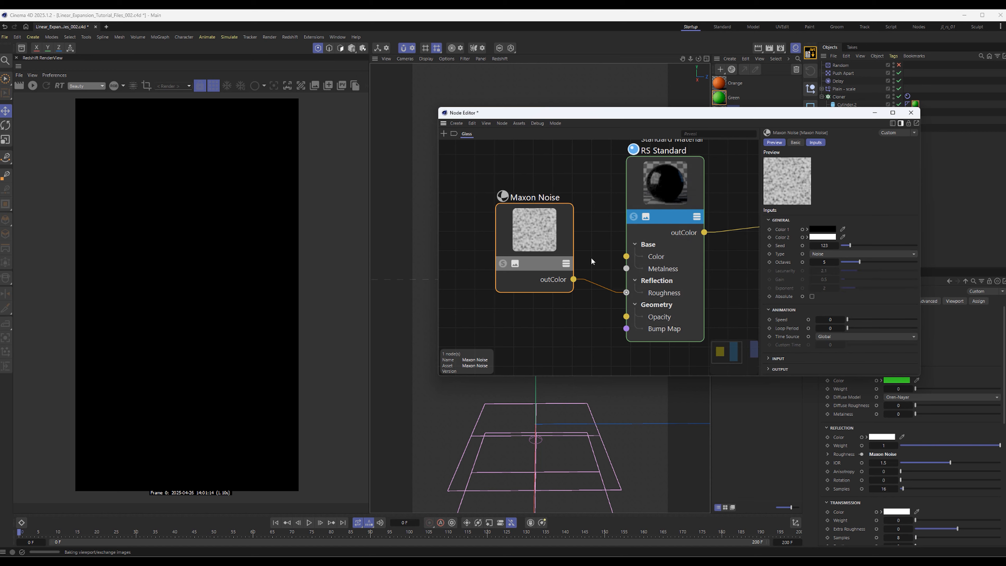
{"action": "left_click_drag", "start_coordinate": [573, 280], "coordinate": [670, 178]}
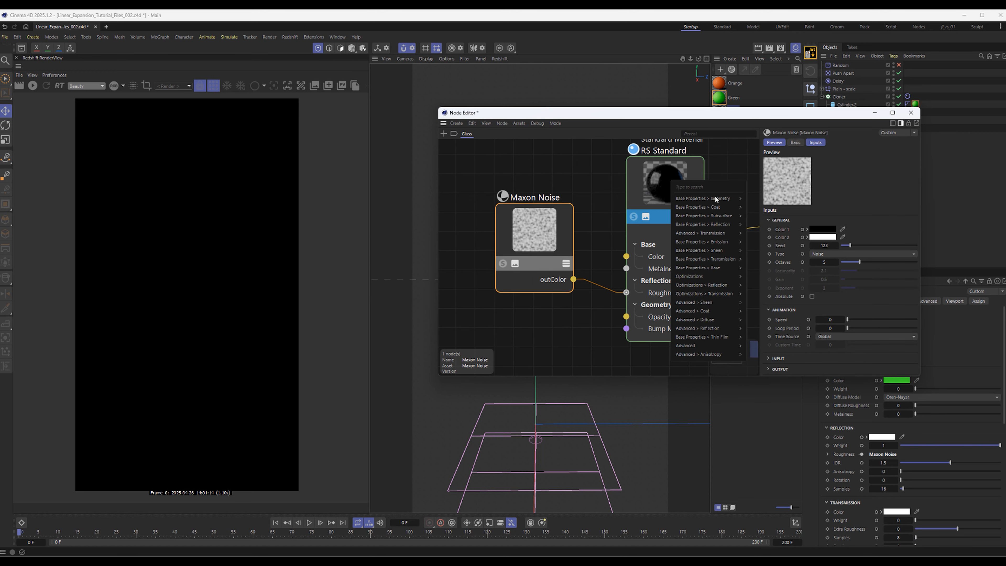
{"action": "mouse_move", "coordinate": [715, 205]}
{"action": "left_click", "coordinate": [757, 251]}
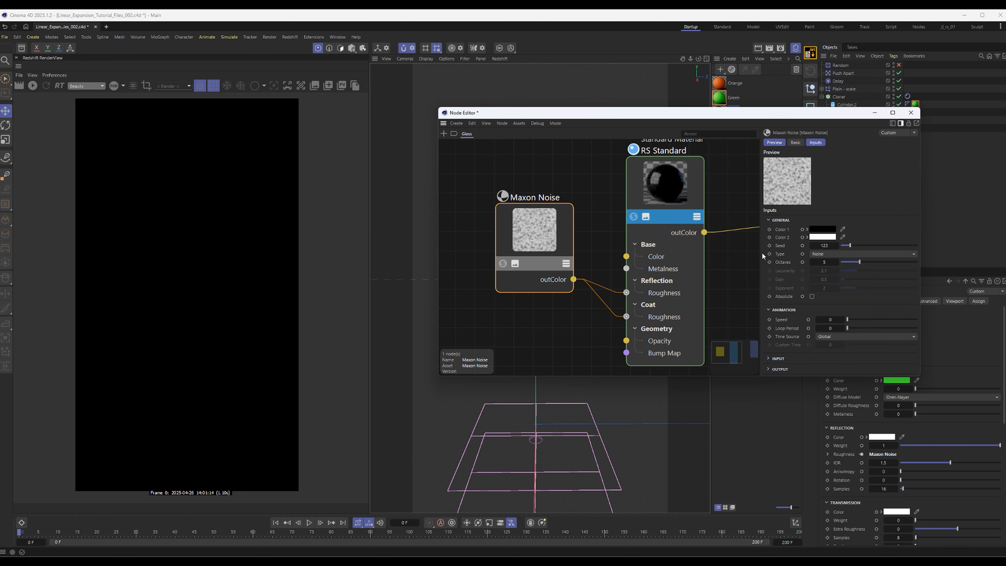
Try the Displaced turbulence type on the Glass material's Maxon Noise
{"action": "left_click", "coordinate": [307, 324]}
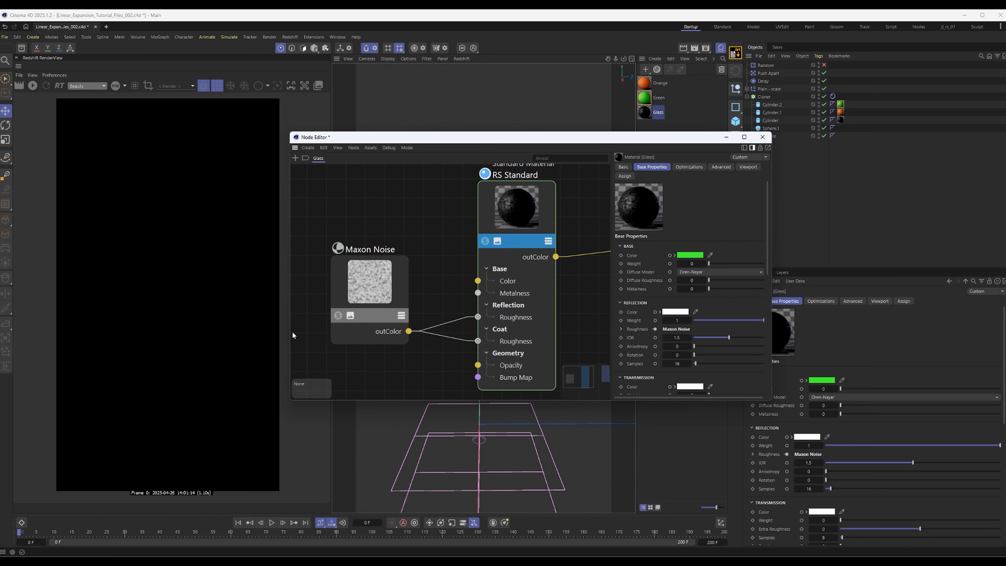
{"action": "left_click", "coordinate": [368, 315]}
{"action": "left_click", "coordinate": [756, 277]}
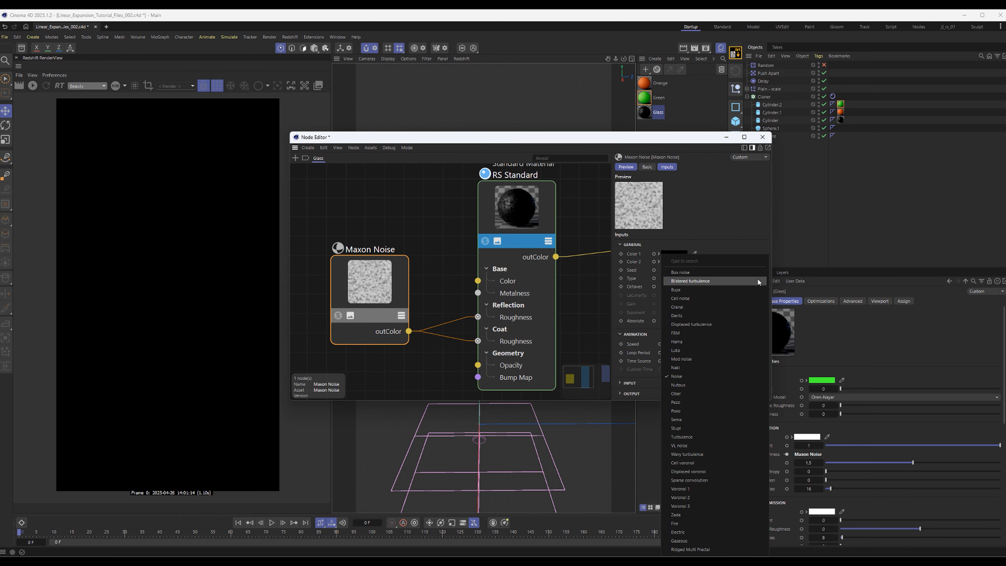
{"action": "left_click", "coordinate": [737, 325]}
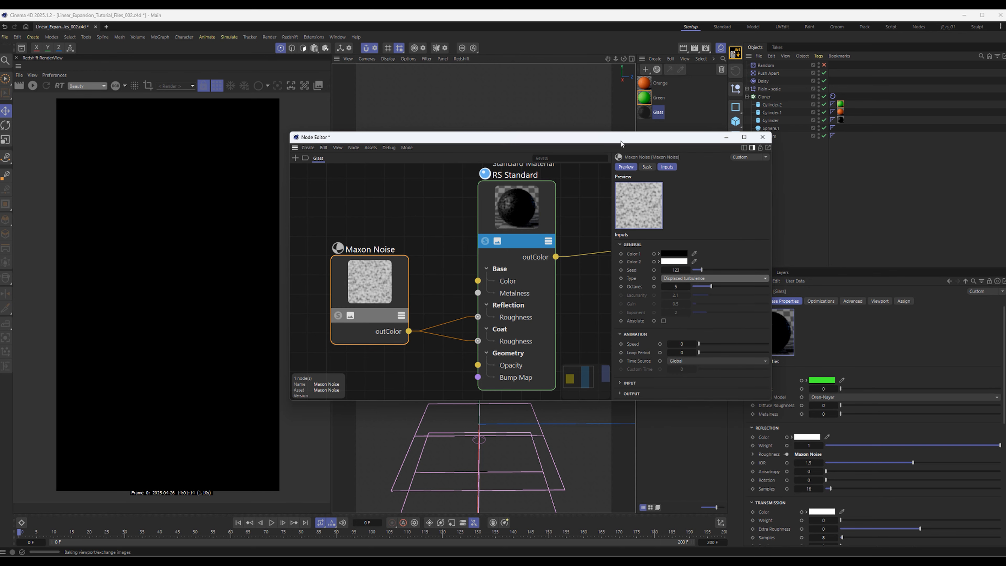
Set the type of the Glass material's Maxon Noise to Mod noise
{"action": "left_click_drag", "start_coordinate": [621, 141], "coordinate": [893, 152]}
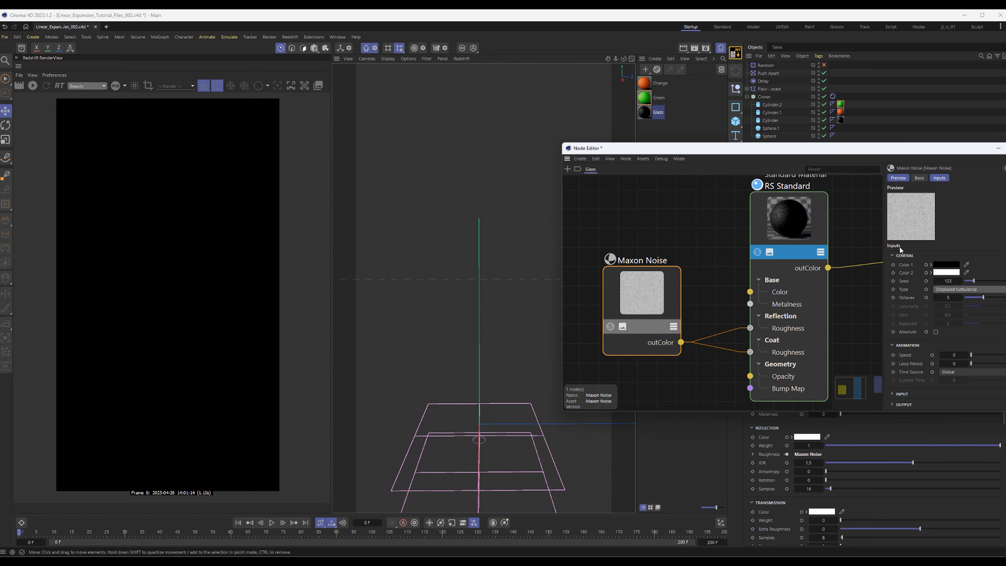
{"action": "left_click", "coordinate": [966, 289]}
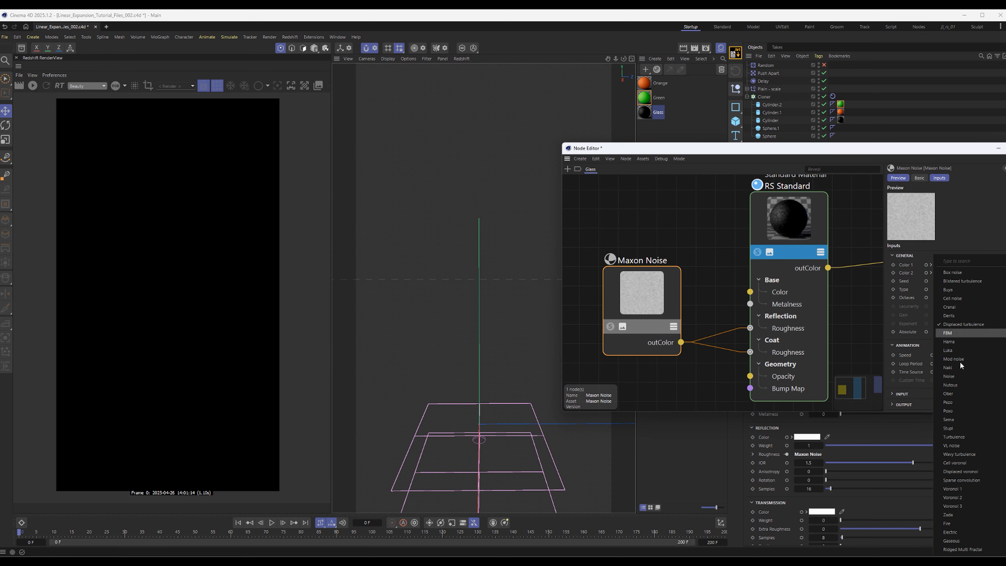
{"action": "left_click", "coordinate": [974, 358]}
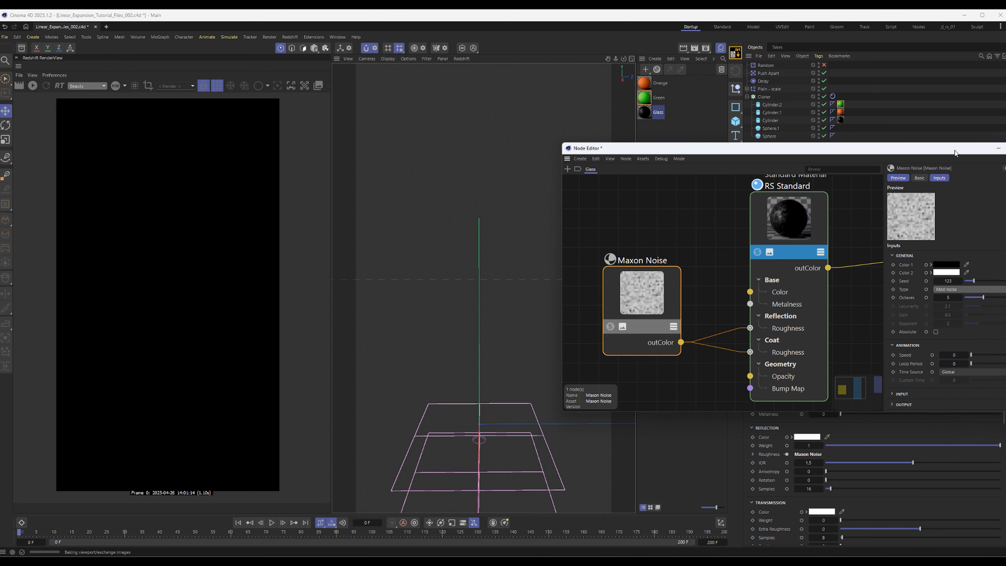
{"action": "left_click_drag", "start_coordinate": [955, 153], "coordinate": [850, 127]}
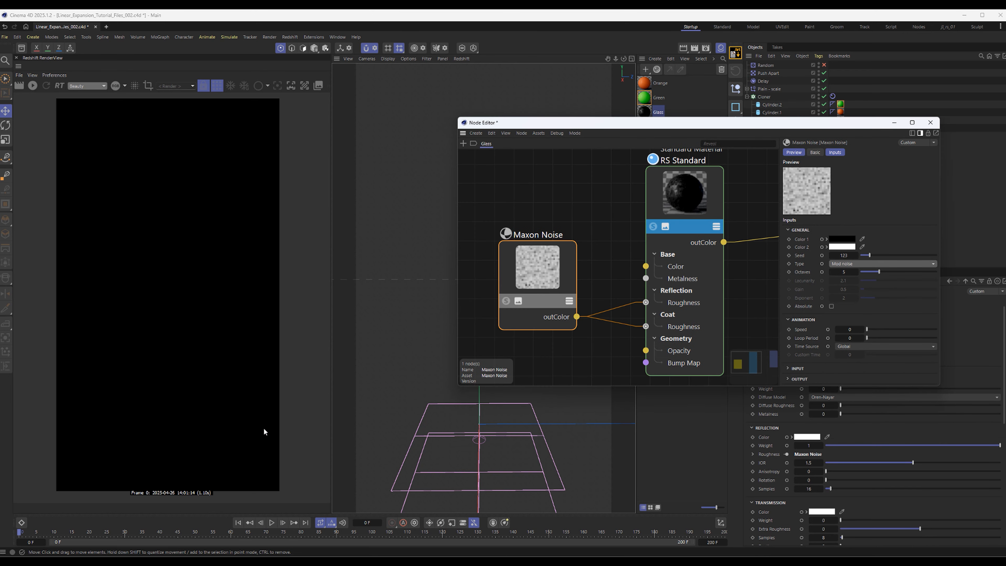
Play the animation up to frame 142 and start the interactive Redshift render of the stack
{"action": "left_click", "coordinate": [271, 522]}
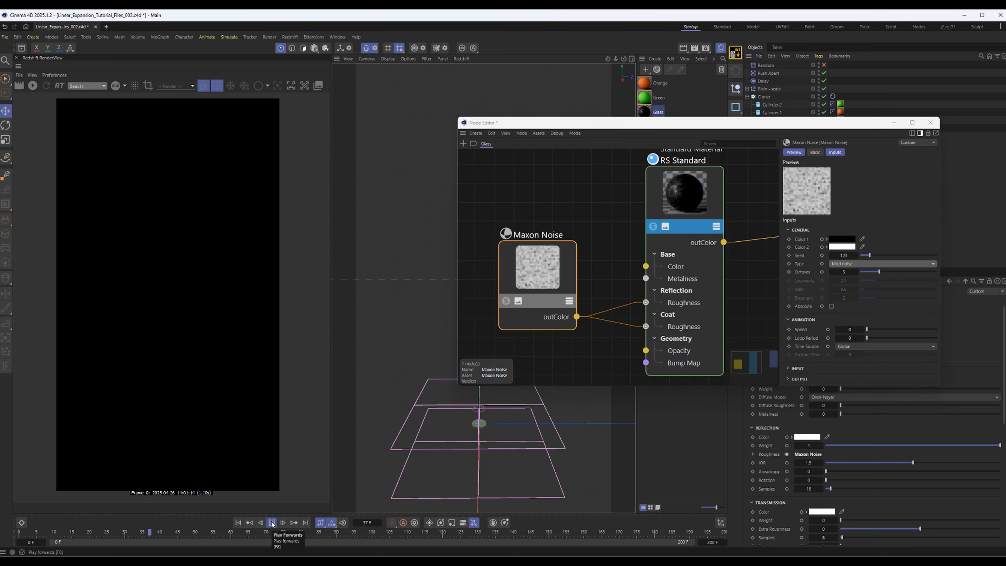
{"action": "left_click", "coordinate": [272, 523]}
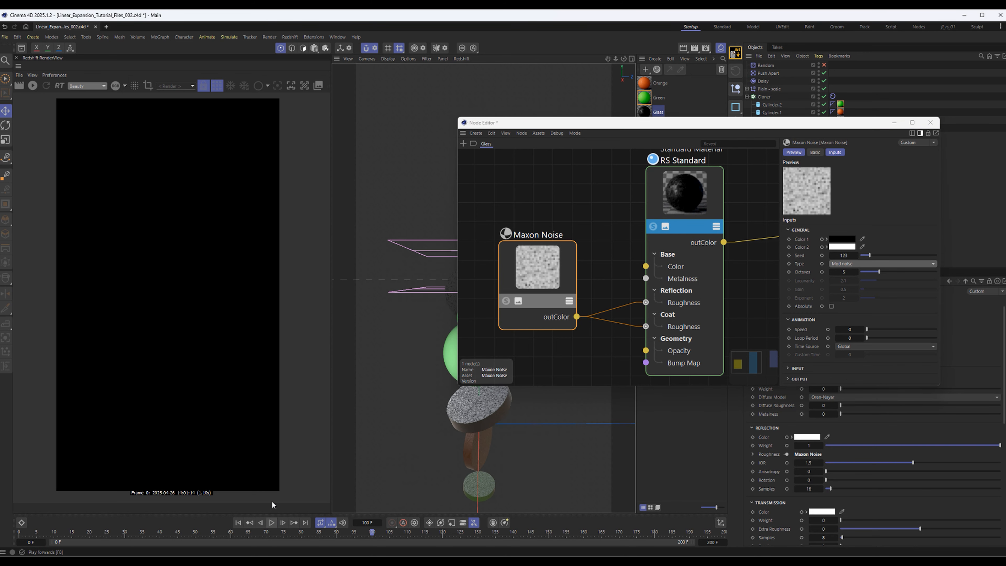
{"action": "left_click", "coordinate": [272, 523]}
{"action": "left_click", "coordinate": [271, 523]}
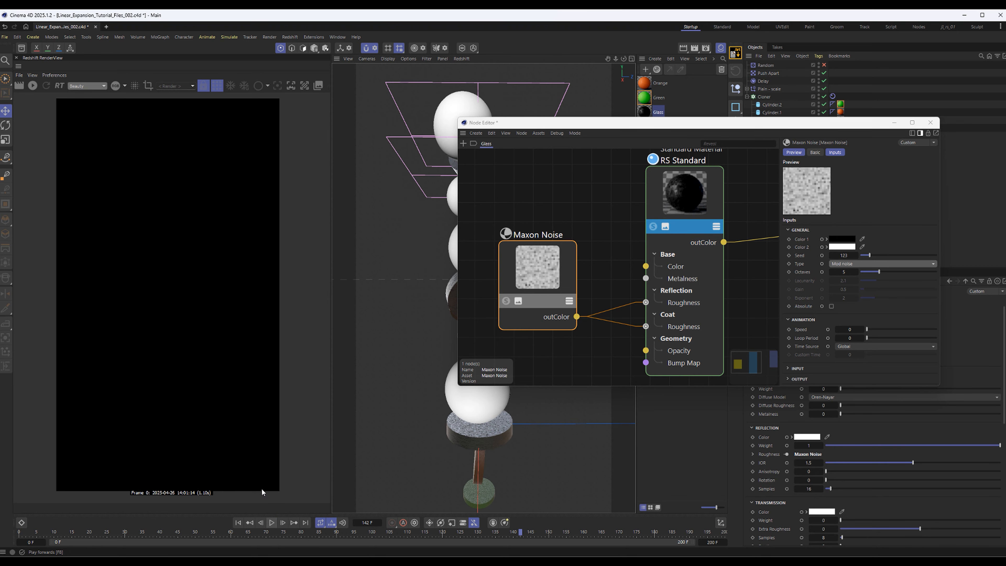
{"action": "left_click", "coordinate": [33, 87]}
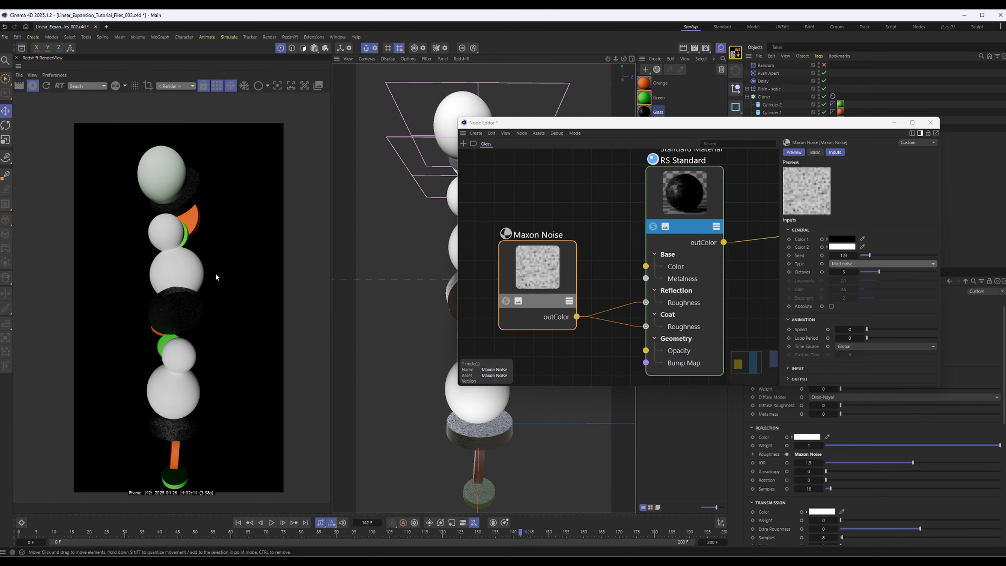
Add an RS Dome Light to the scene and close the Node Editor
{"action": "left_click_drag", "start_coordinate": [625, 125], "coordinate": [416, 147]}
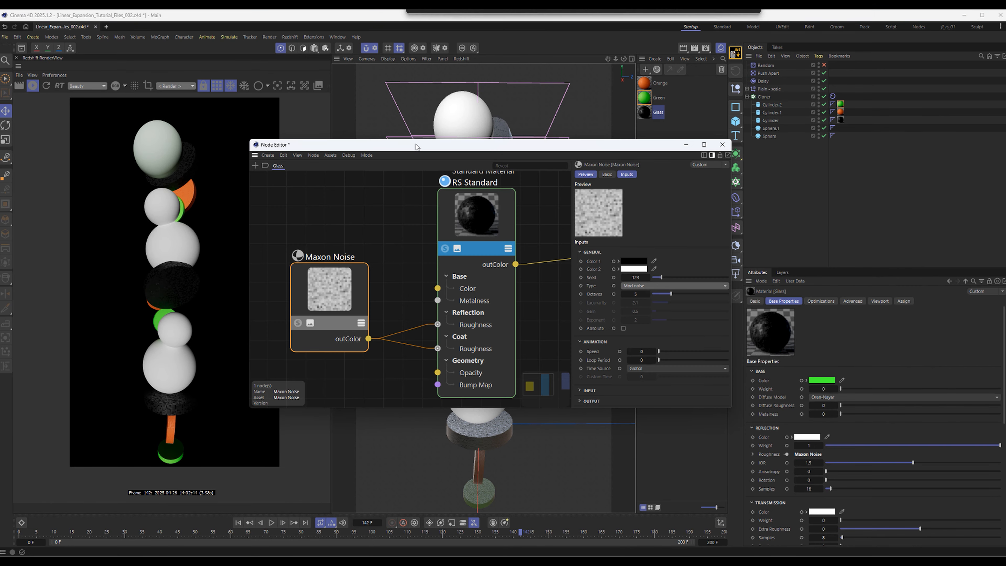
{"action": "left_click", "coordinate": [798, 173]}
{"action": "key", "text": "shift+c"}
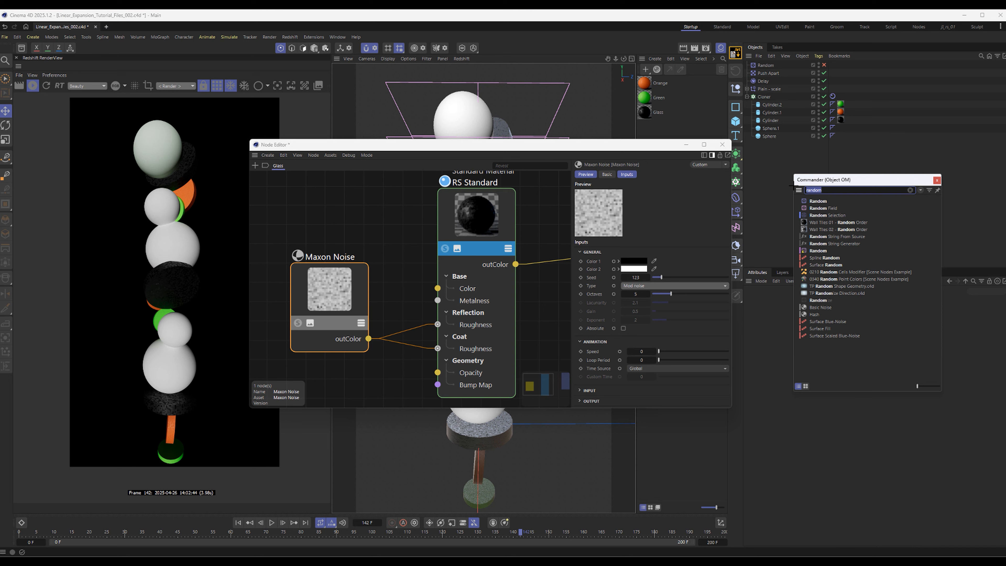
{"action": "type", "text": "rs"}
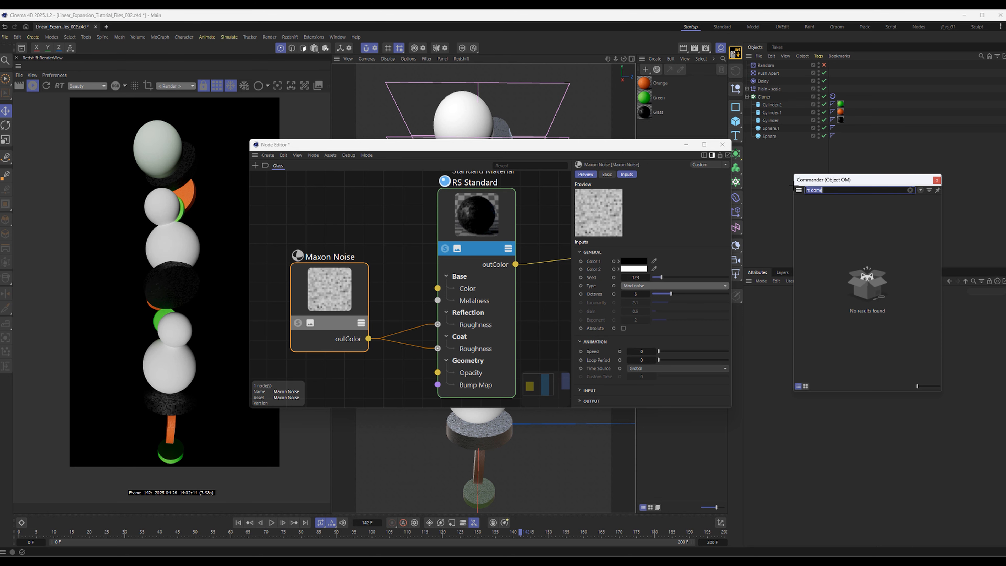
{"action": "key", "text": "Return"}
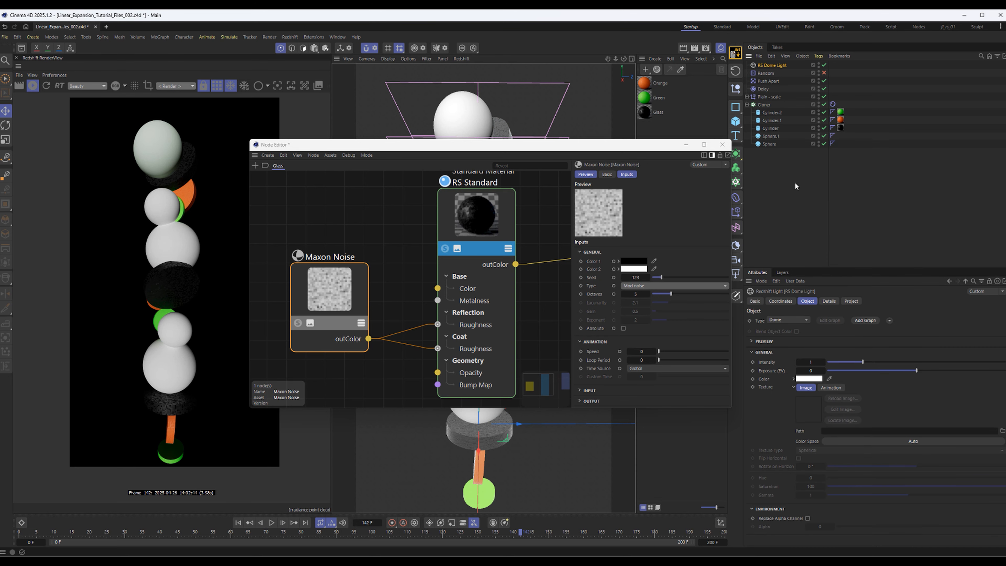
{"action": "left_click_drag", "start_coordinate": [637, 148], "coordinate": [754, 171]}
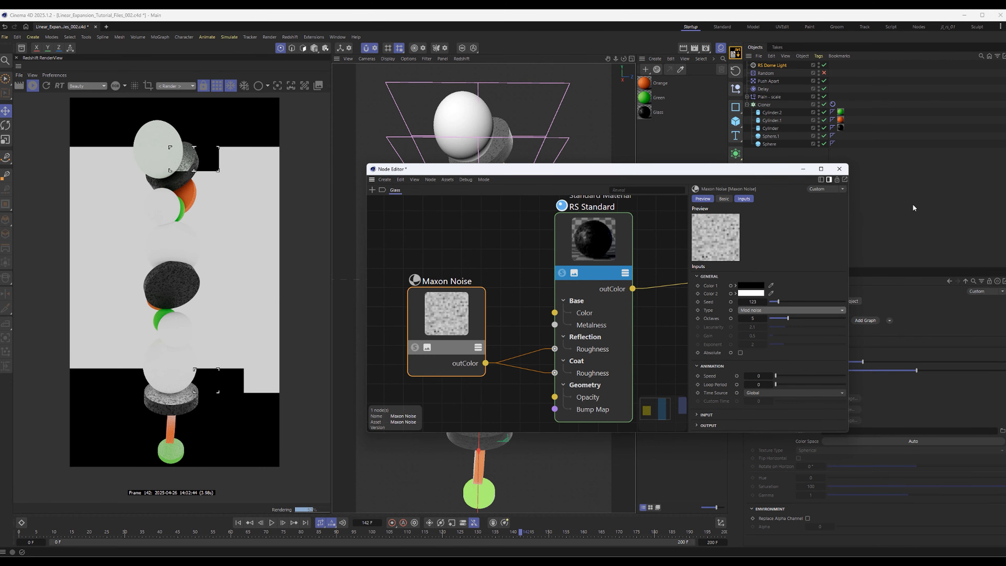
{"action": "left_click", "coordinate": [839, 168]}
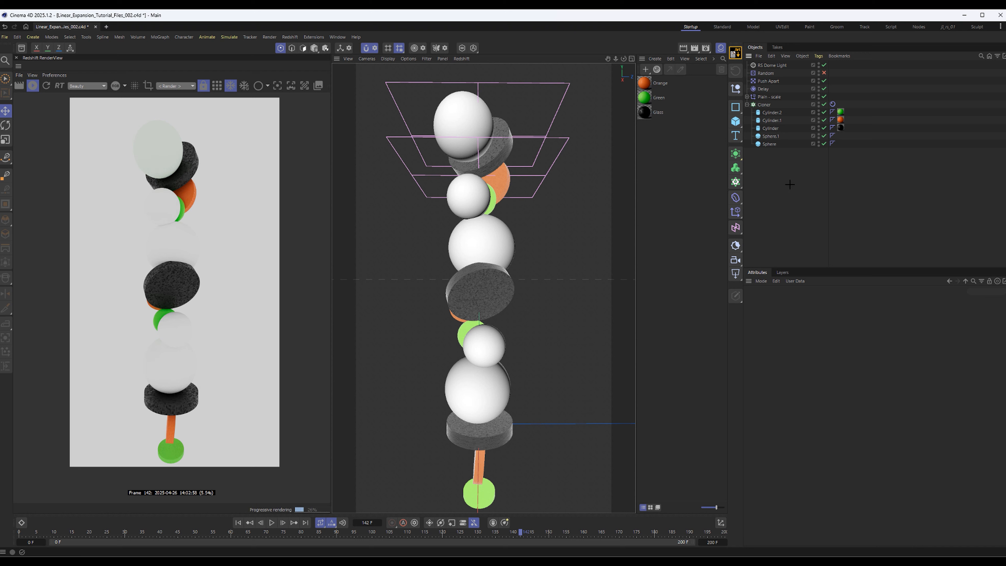
Add an RS Light to the scene and set its type to Area
{"action": "key", "text": "shift+c"}
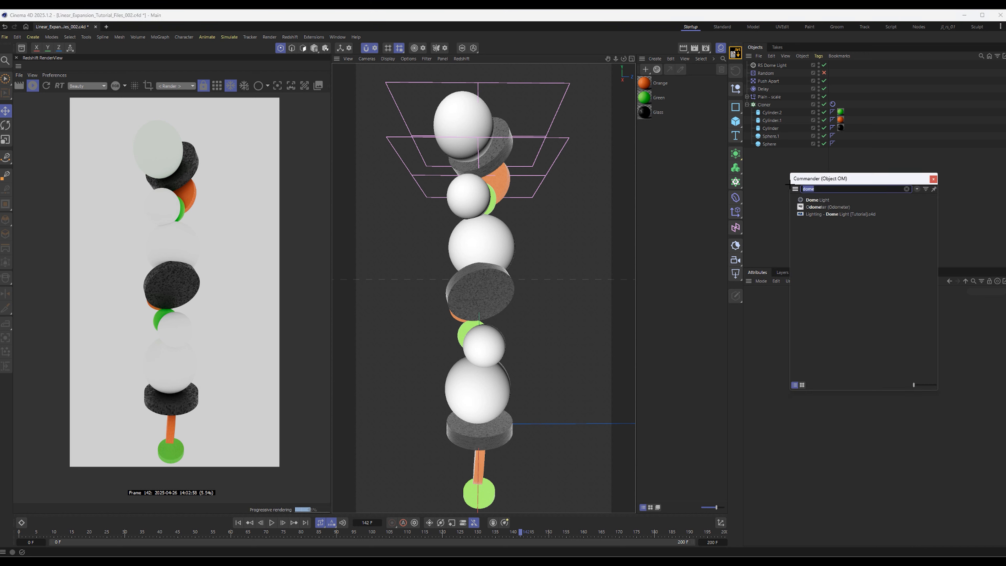
{"action": "type", "text": "r"}
{"action": "key", "text": "BackSpace"}
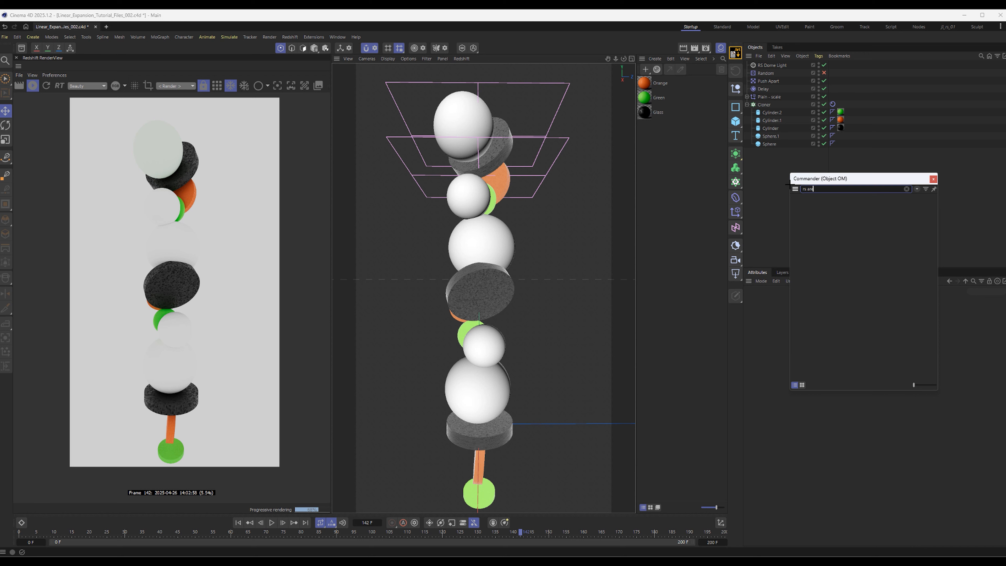
{"action": "type", "text": "light"}
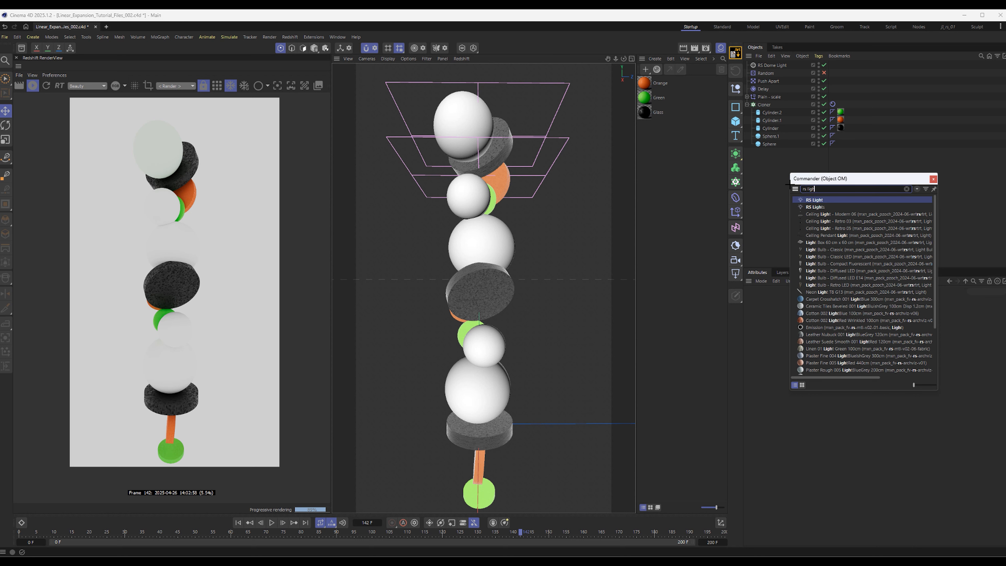
{"action": "key", "text": "Return"}
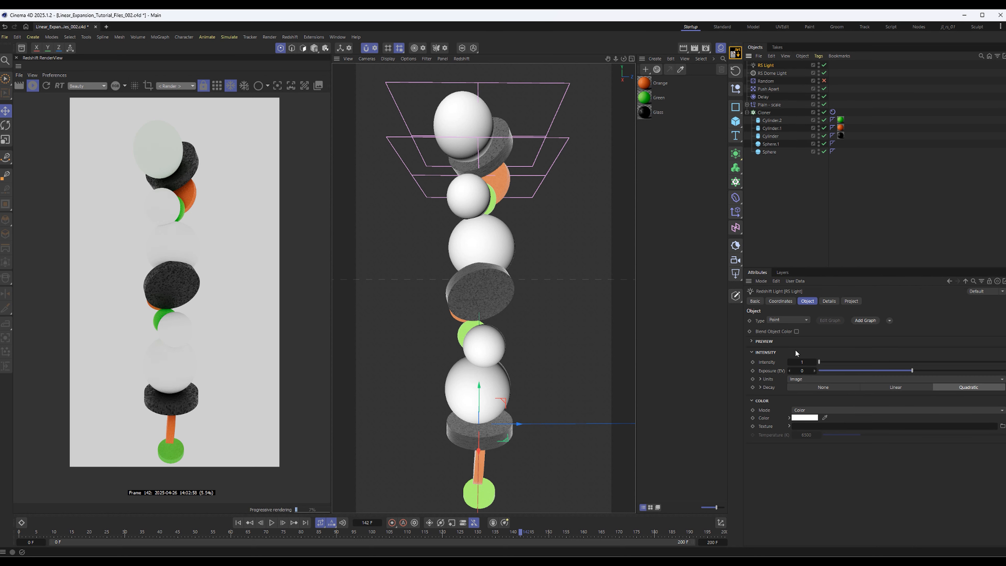
{"action": "left_click", "coordinate": [787, 319]}
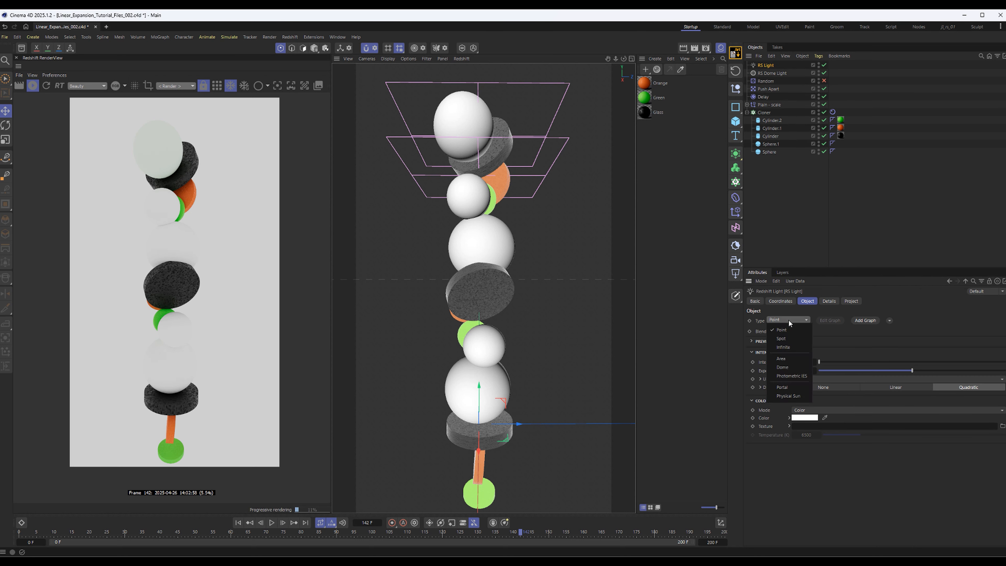
{"action": "left_click", "coordinate": [786, 359]}
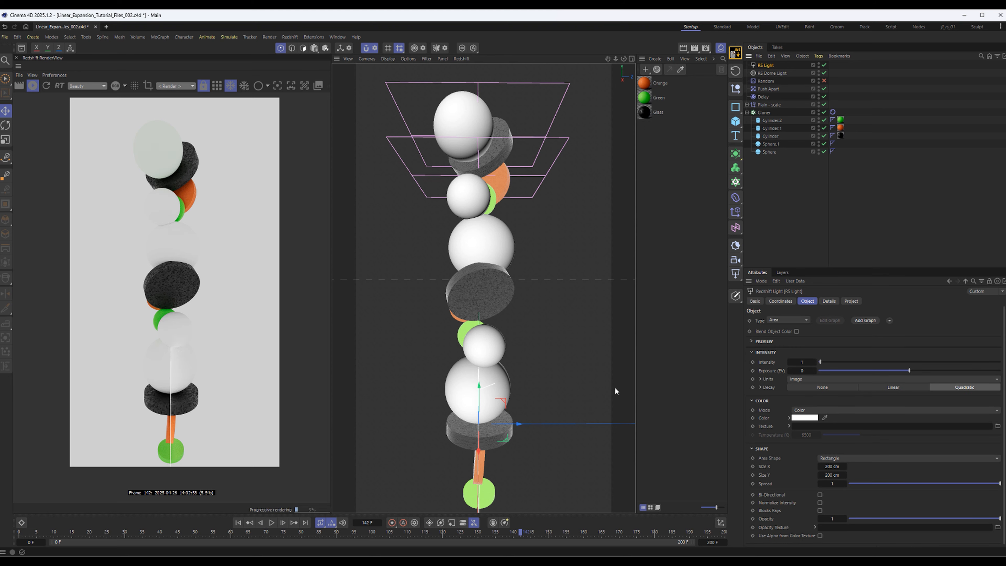
Move the area light about 390 cm to beside the upper part of the stack and rotate it to face the objects
{"action": "left_click_drag", "start_coordinate": [504, 402], "coordinate": [586, 175]}
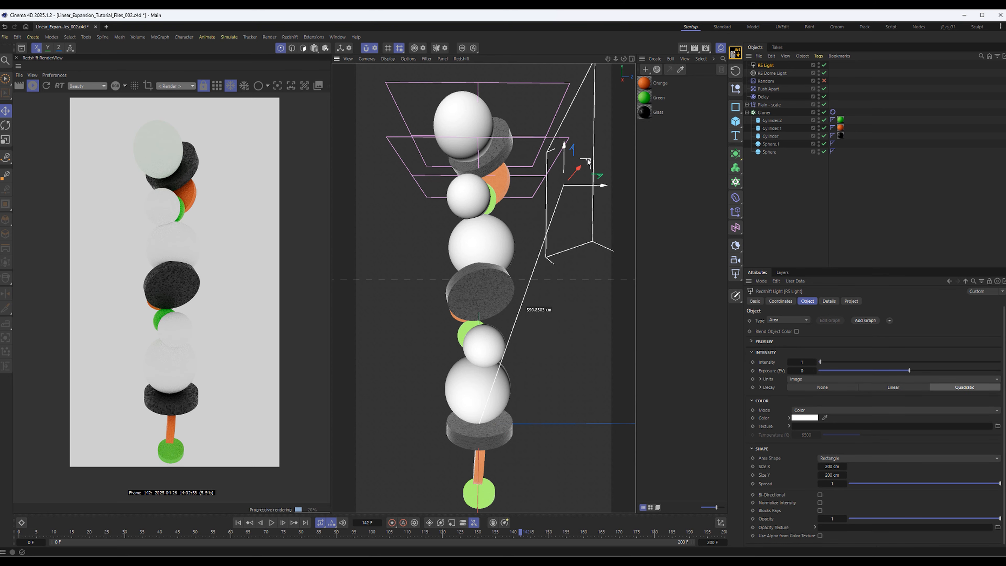
{"action": "key", "text": "r"}
{"action": "left_click_drag", "start_coordinate": [543, 205], "coordinate": [565, 218]}
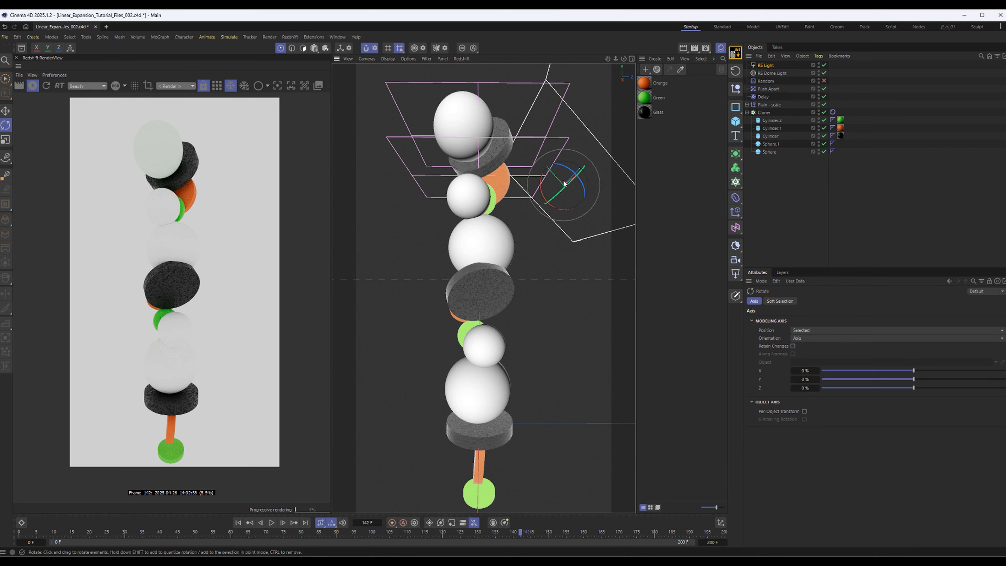
{"action": "left_click_drag", "start_coordinate": [565, 183], "coordinate": [557, 188]}
Stop the interactive Redshift render and look through the RS Light using it as the viewport camera
{"action": "left_click", "coordinate": [33, 85]}
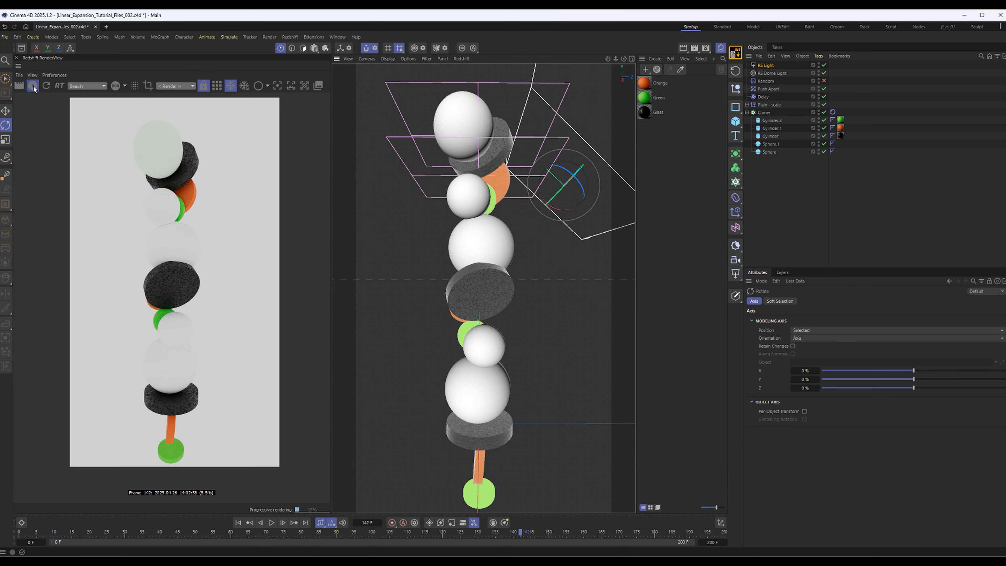
{"action": "left_click", "coordinate": [763, 66]}
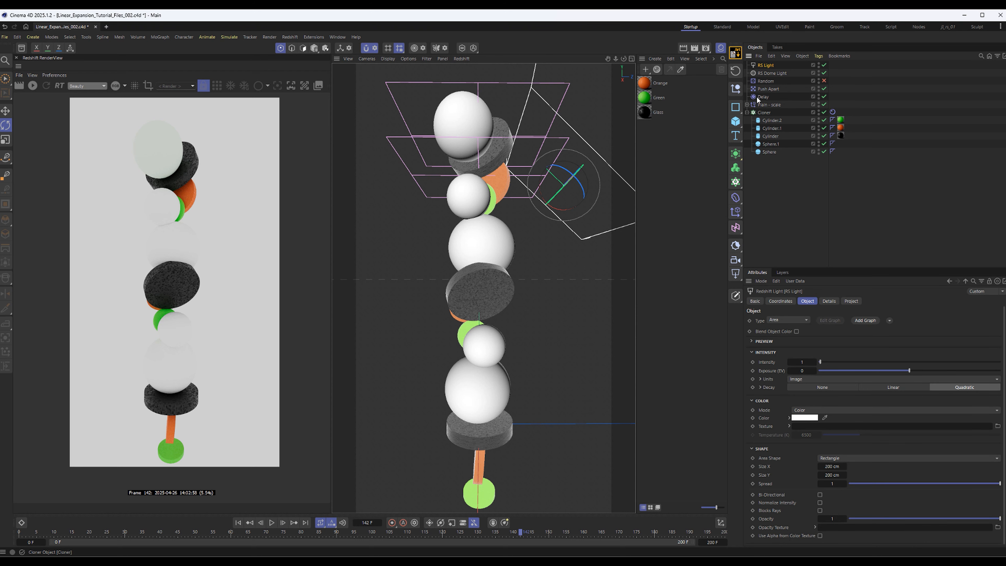
{"action": "left_click", "coordinate": [366, 59]}
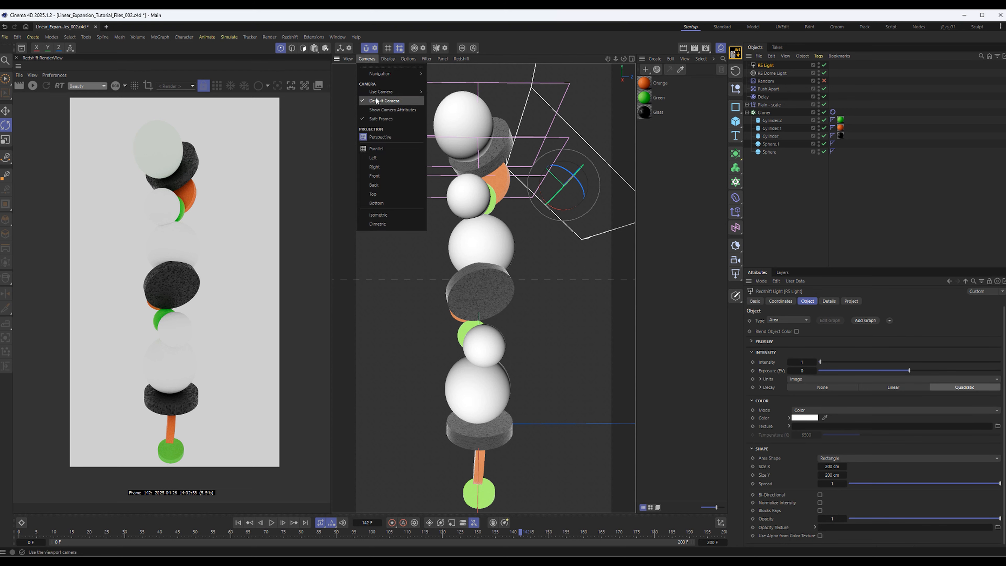
{"action": "mouse_move", "coordinate": [380, 94]}
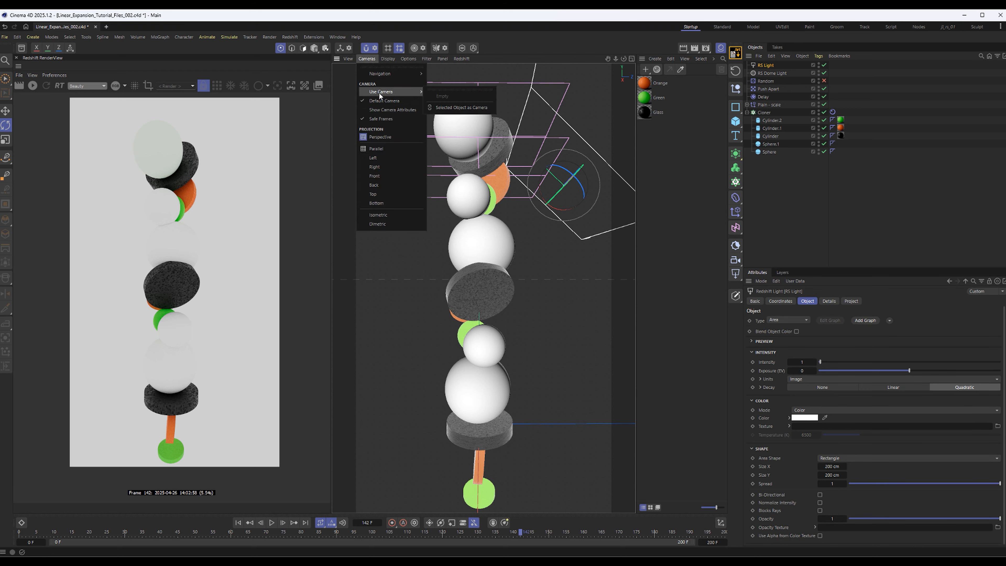
{"action": "left_click", "coordinate": [470, 109]}
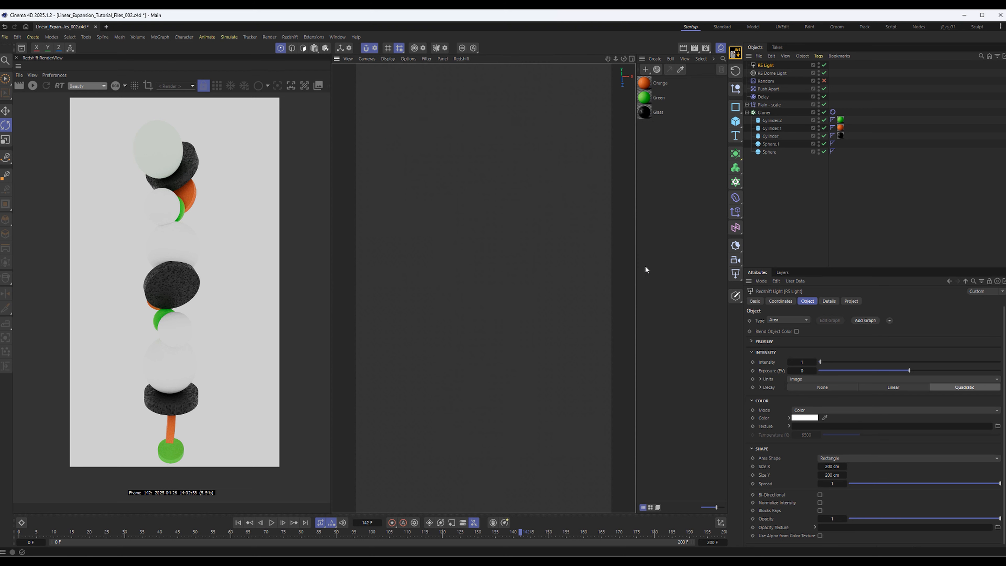
Reposition and aim the area light through its own view so that it frames the whole stack
{"action": "left_click_drag", "start_coordinate": [560, 231], "coordinate": [526, 350]}
{"action": "scroll", "coordinate": [539, 324], "scroll_direction": "down", "scroll_amount": 12}
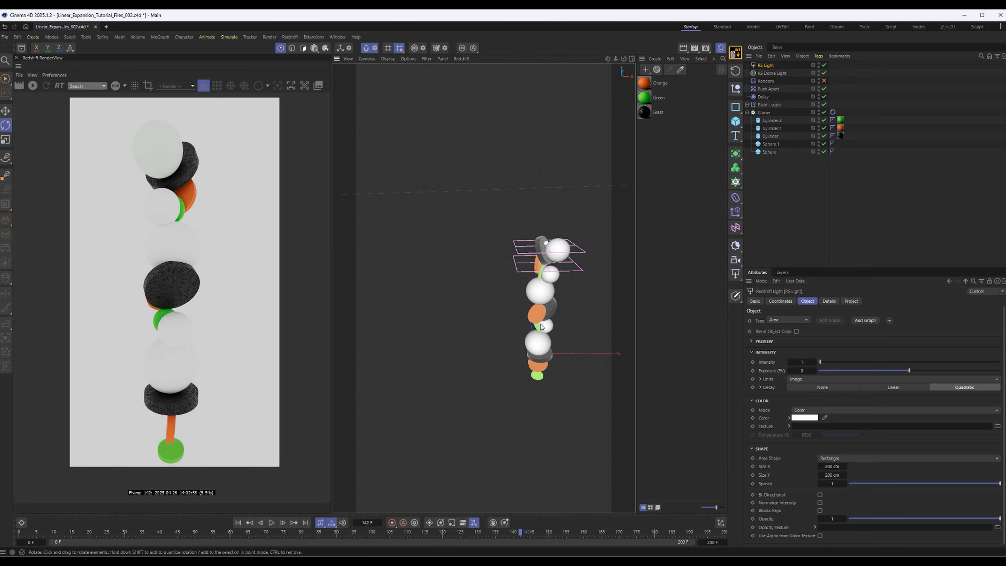
{"action": "left_click_drag", "start_coordinate": [483, 288], "coordinate": [517, 249], "text": "alt"}
{"action": "left_click", "coordinate": [537, 138]}
{"action": "scroll", "coordinate": [516, 248], "scroll_direction": "down", "scroll_amount": 6}
{"action": "middle_click_drag", "start_coordinate": [517, 249], "coordinate": [520, 274], "text": "alt"}
{"action": "scroll", "coordinate": [515, 297], "scroll_direction": "down", "scroll_amount": 4}
{"action": "left_click_drag", "start_coordinate": [514, 300], "coordinate": [514, 221], "text": "alt"}
{"action": "left_click_drag", "start_coordinate": [491, 432], "coordinate": [485, 286], "text": "alt"}
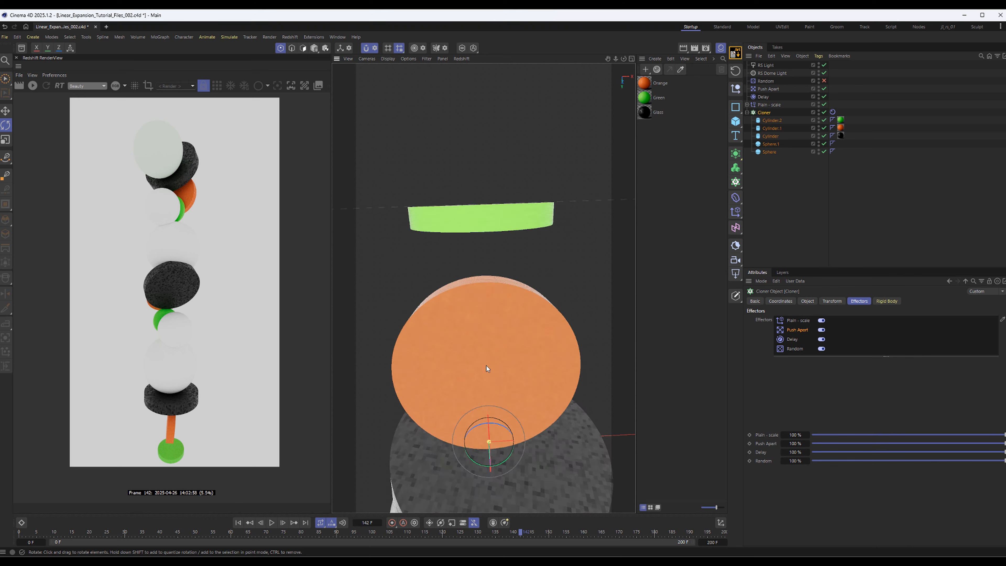
{"action": "scroll", "coordinate": [518, 400], "scroll_direction": "down", "scroll_amount": 7}
{"action": "middle_click_drag", "start_coordinate": [517, 402], "coordinate": [501, 294], "text": "alt"}
{"action": "left_click_drag", "start_coordinate": [500, 293], "coordinate": [526, 409], "text": "alt"}
{"action": "middle_click_drag", "start_coordinate": [526, 408], "coordinate": [519, 343], "text": "alt"}
{"action": "mouse_move", "coordinate": [518, 341]}
{"action": "left_mouse_down", "text": "alt"}
{"action": "mouse_move", "coordinate": [489, 293]}
{"action": "mouse_move", "coordinate": [480, 298]}
{"action": "mouse_move", "coordinate": [511, 269]}
{"action": "mouse_move", "coordinate": [576, 319]}
{"action": "mouse_move", "coordinate": [519, 305]}
{"action": "left_mouse_up", "text": "alt"}
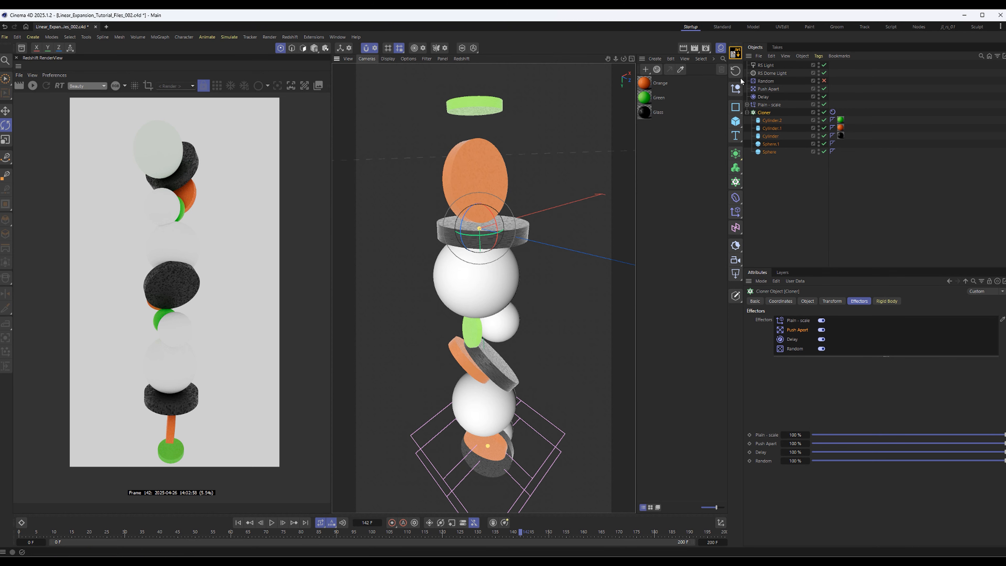
Collapse the Cloner hierarchy, add a standard RS Camera and look through it in the viewport
{"action": "left_click", "coordinate": [747, 113]}
{"action": "left_click", "coordinate": [747, 241]}
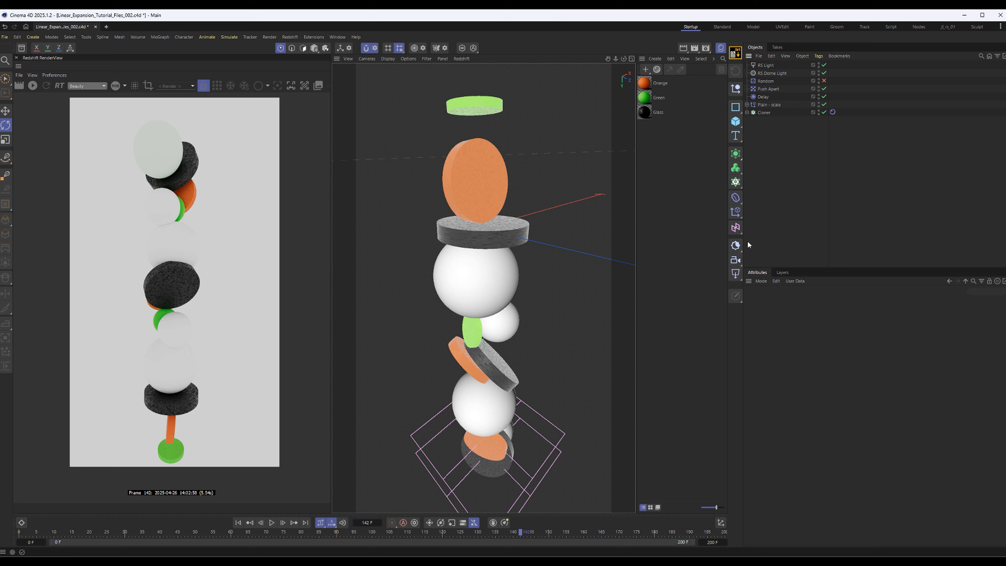
{"action": "left_click", "coordinate": [736, 260]}
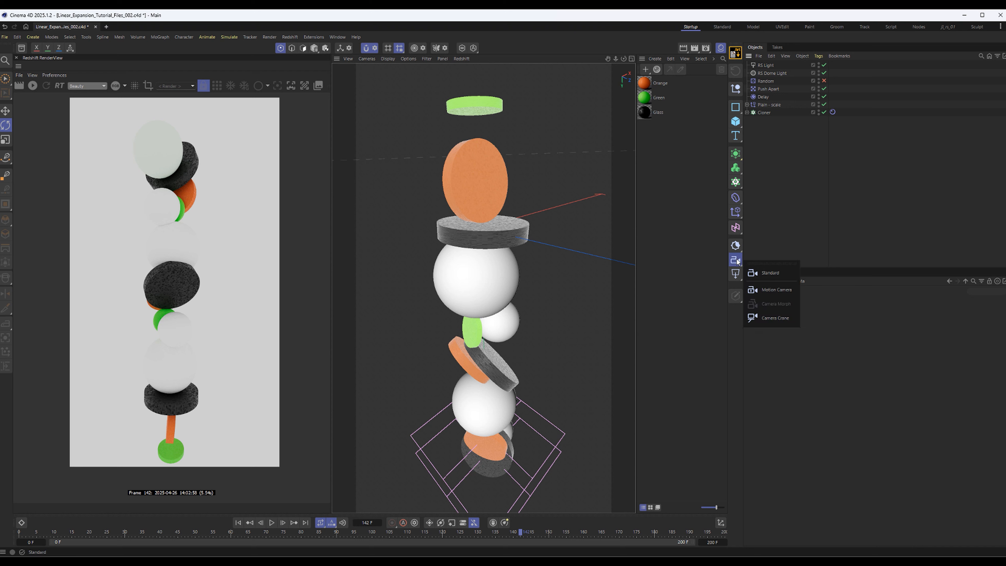
{"action": "left_click", "coordinate": [770, 273]}
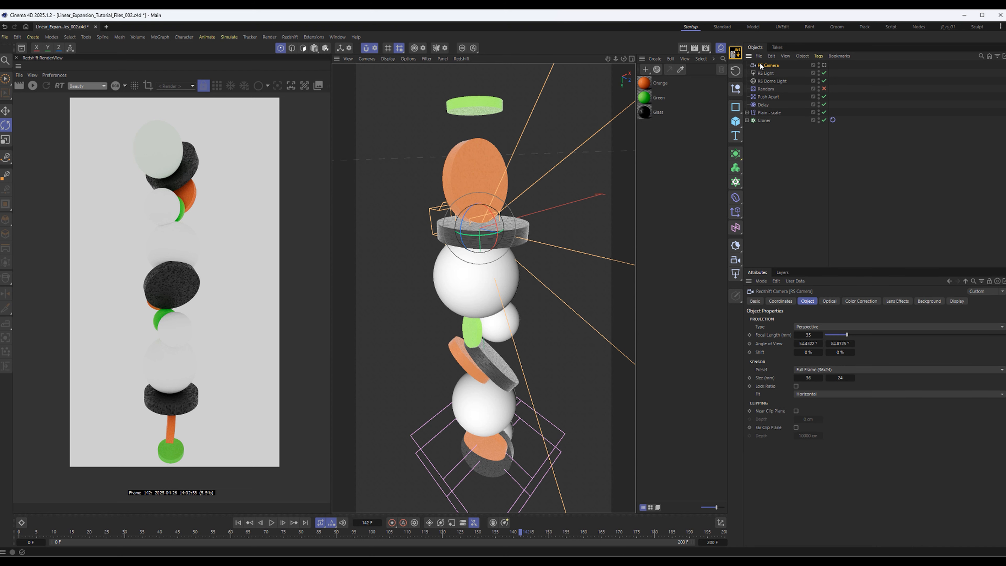
{"action": "double_click", "coordinate": [773, 66]}
{"action": "left_click", "coordinate": [824, 66]}
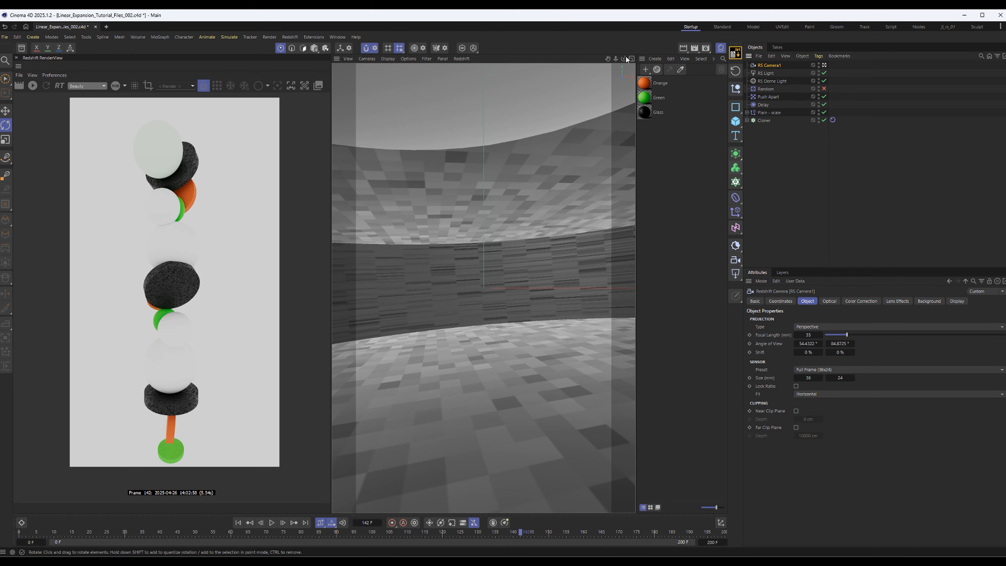
Pull the camera back and orbit it to frame the entire stack centred in the shot
{"action": "left_click_drag", "start_coordinate": [615, 58], "coordinate": [509, 205]}
{"action": "middle_click_drag", "start_coordinate": [509, 205], "coordinate": [504, 289], "text": "alt"}
{"action": "left_click_drag", "start_coordinate": [504, 289], "coordinate": [487, 85], "text": "alt"}
{"action": "middle_click_drag", "start_coordinate": [475, 160], "coordinate": [478, 204], "text": "alt"}
{"action": "left_click_drag", "start_coordinate": [478, 210], "coordinate": [480, 180], "text": "alt"}
{"action": "right_click_drag", "start_coordinate": [511, 246], "coordinate": [477, 295], "text": "alt"}
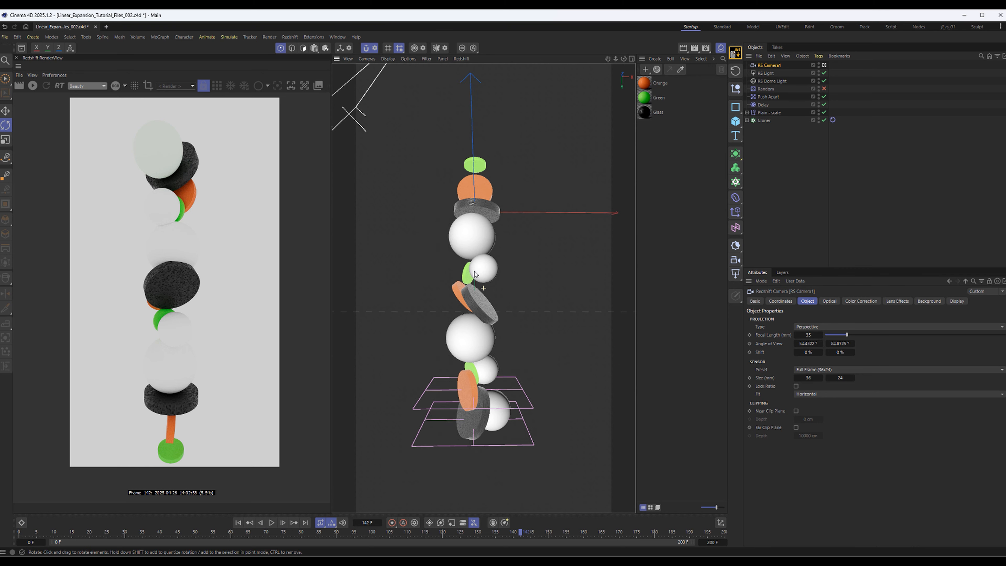
{"action": "left_click_drag", "start_coordinate": [477, 296], "coordinate": [534, 313], "text": "alt"}
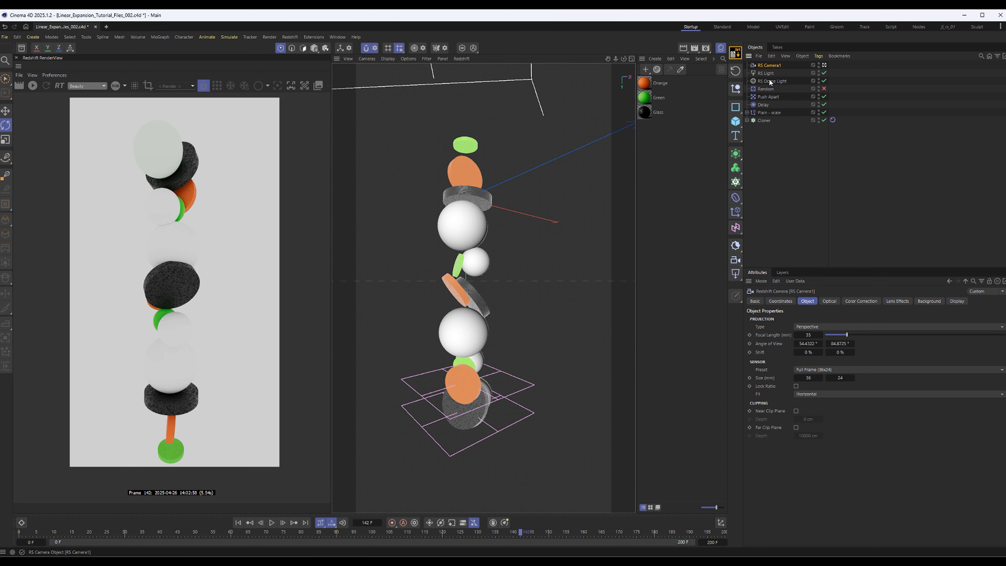
Set the camera's bank rotation to 33° for a diagonal composition, adjust the framing and save the scene
{"action": "left_click", "coordinate": [783, 302]}
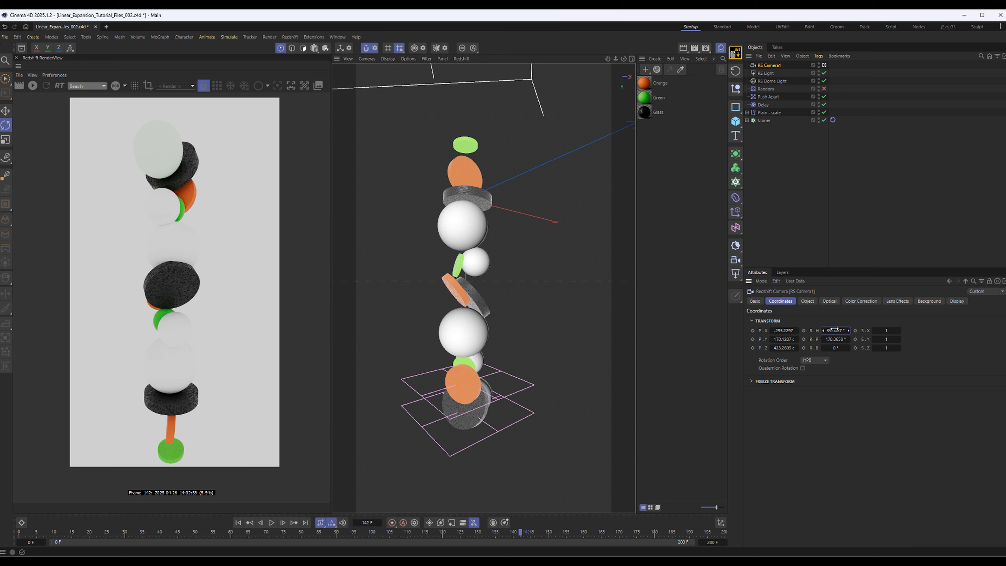
{"action": "mouse_move", "coordinate": [834, 331]}
{"action": "left_mouse_down"}
{"action": "mouse_move", "coordinate": [831, 348]}
{"action": "mouse_move", "coordinate": [839, 348]}
{"action": "left_mouse_up"}
{"action": "mouse_move", "coordinate": [533, 319]}
{"action": "middle_mouse_down", "text": "alt"}
{"action": "mouse_move", "coordinate": [550, 318]}
{"action": "mouse_move", "coordinate": [545, 306]}
{"action": "middle_mouse_up", "text": "alt"}
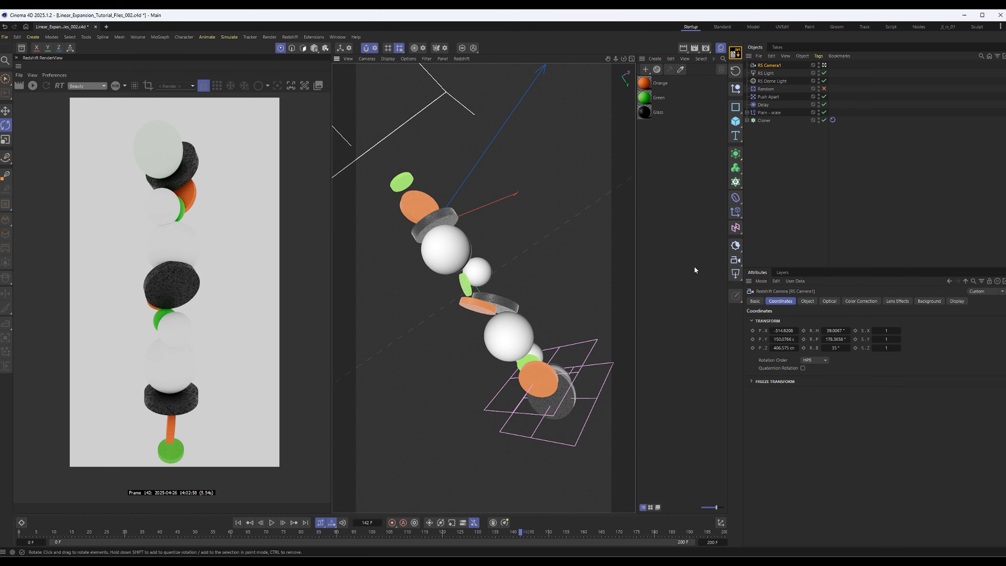
{"action": "left_click", "coordinate": [798, 210]}
{"action": "key", "text": "ctrl+s"}
Play the animation from frame 0 while orbiting the camera to frame the growing stack diagonally
{"action": "left_click", "coordinate": [238, 523]}
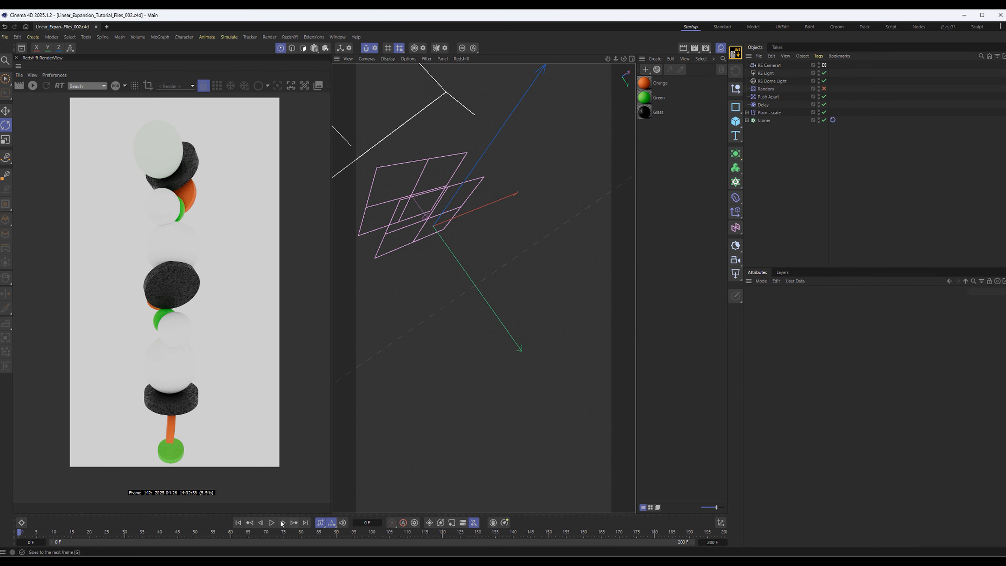
{"action": "left_click_drag", "start_coordinate": [422, 214], "coordinate": [367, 63], "text": "alt"}
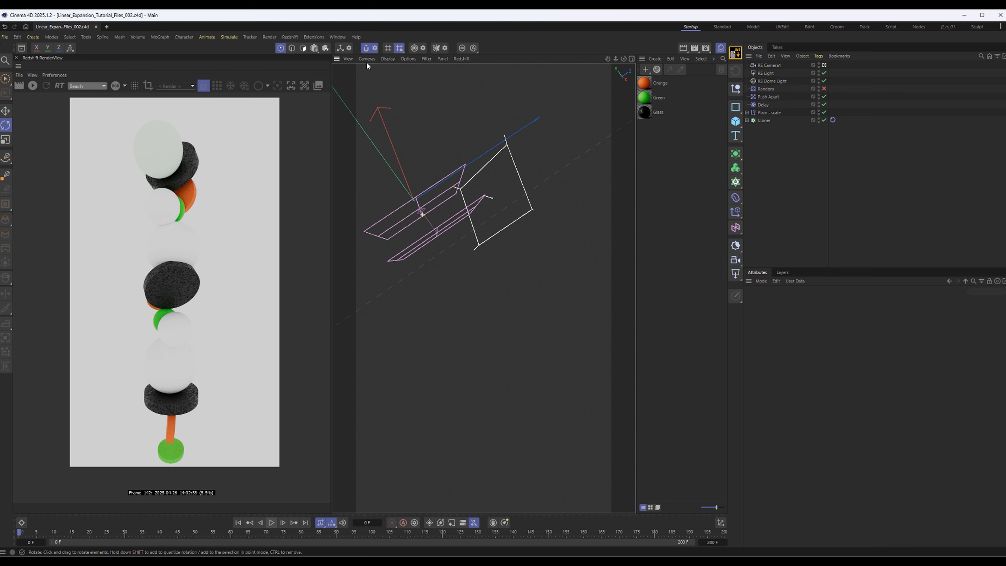
{"action": "left_click_drag", "start_coordinate": [448, 240], "coordinate": [535, 395], "text": "alt"}
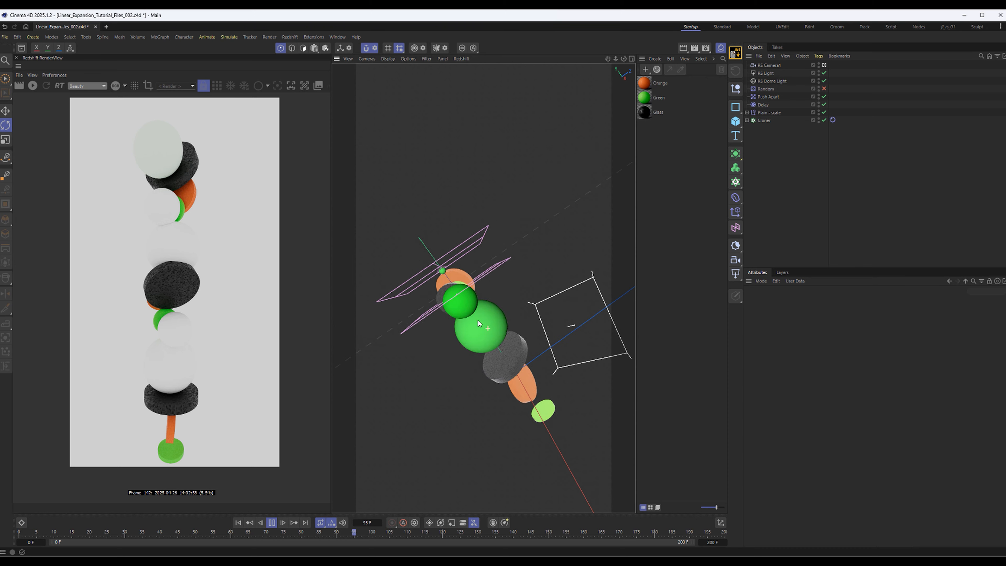
Show the workplane grid in the viewport and reframe the camera on the fully grown stack
{"action": "left_click", "coordinate": [426, 58]}
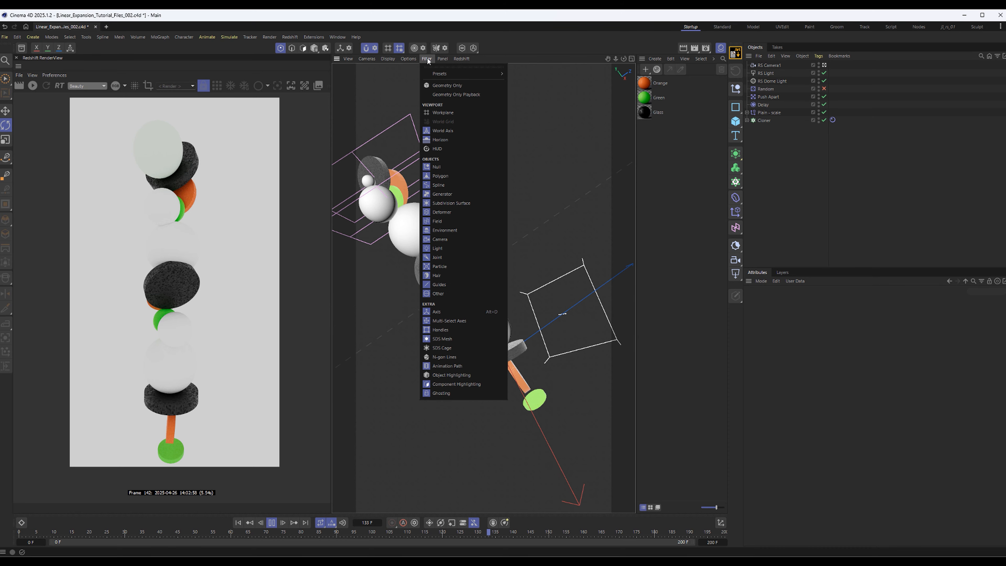
{"action": "left_click", "coordinate": [443, 113]}
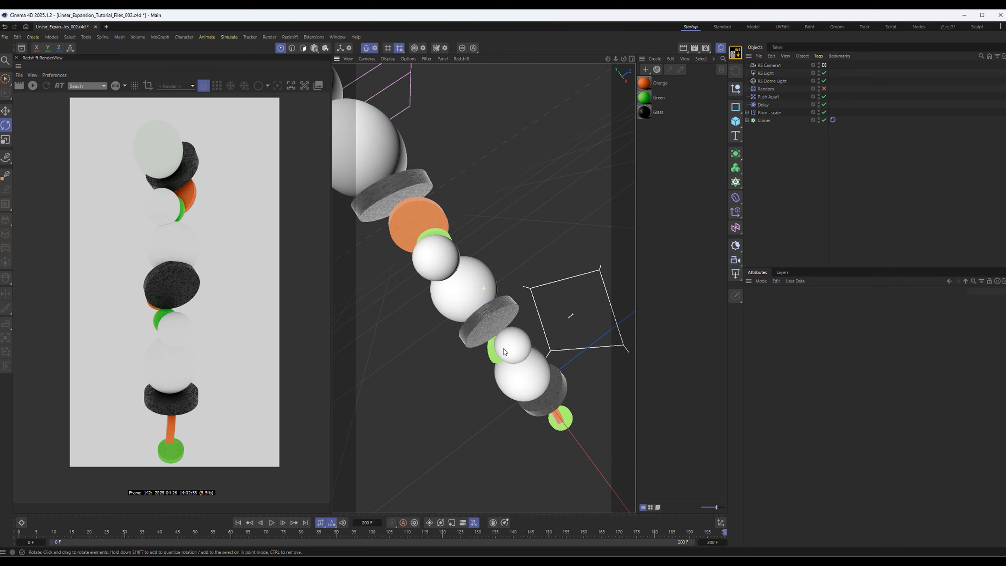
{"action": "scroll", "coordinate": [503, 348], "scroll_direction": "down", "scroll_amount": 5}
{"action": "left_click_drag", "start_coordinate": [504, 349], "coordinate": [556, 302], "text": "alt"}
Move the area light to beside the far end of the stack and rotate it towards the objects
{"action": "left_click", "coordinate": [564, 311]}
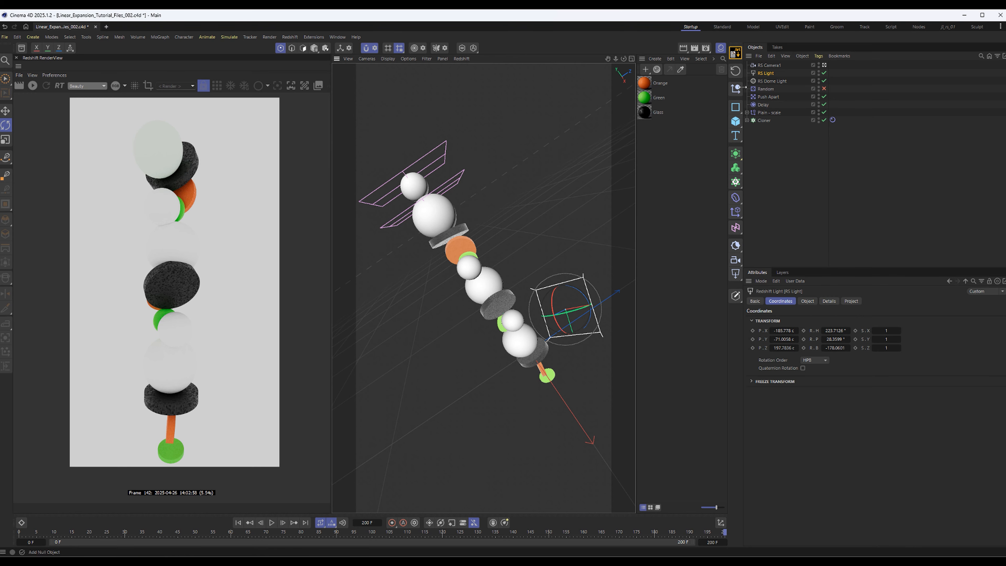
{"action": "key", "text": "e"}
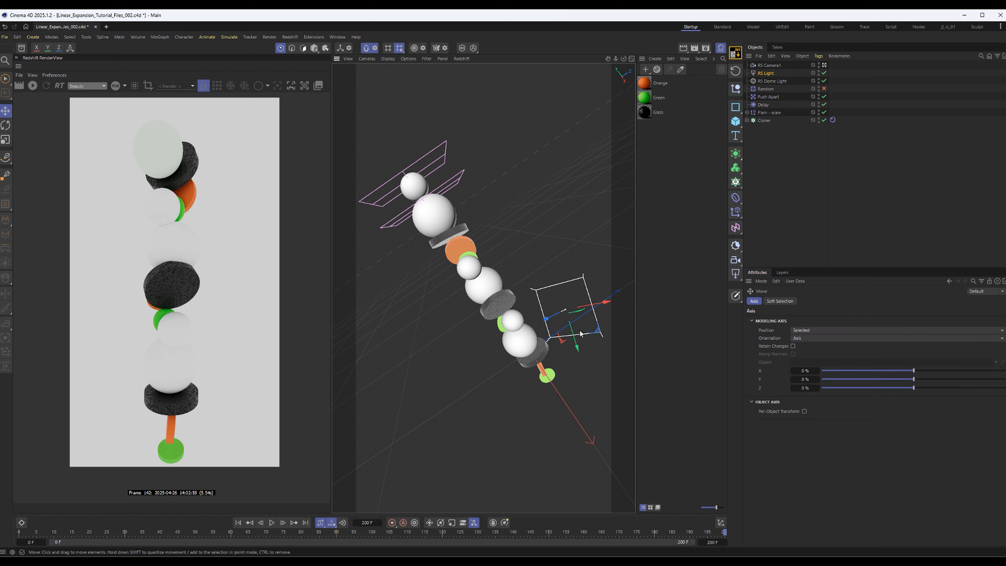
{"action": "left_click_drag", "start_coordinate": [568, 309], "coordinate": [519, 160]}
{"action": "key", "text": "r"}
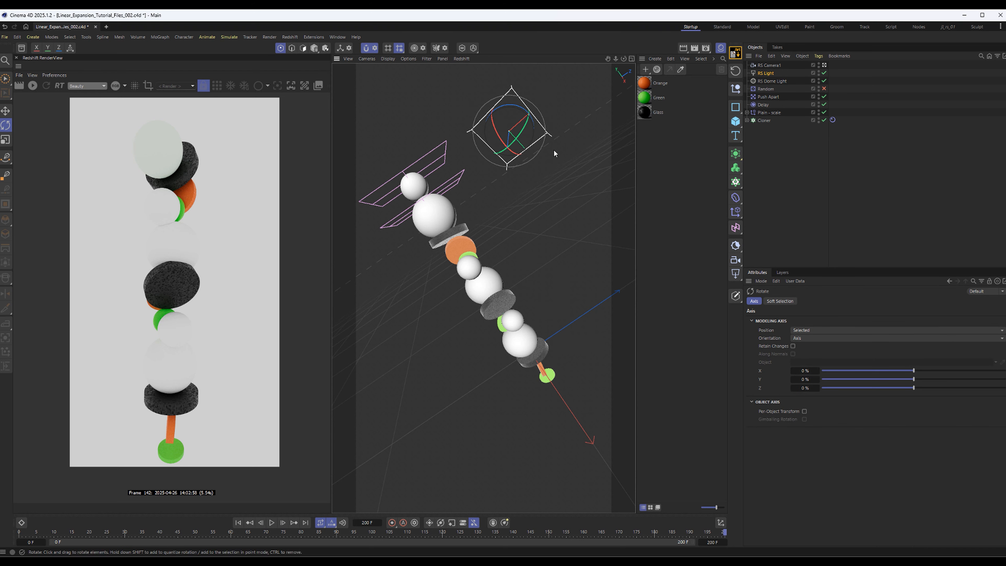
Enlarge the rectangular area light to about 340 cm in X and 442 cm in Y
{"action": "left_click", "coordinate": [772, 73]}
{"action": "left_click", "coordinate": [806, 301]}
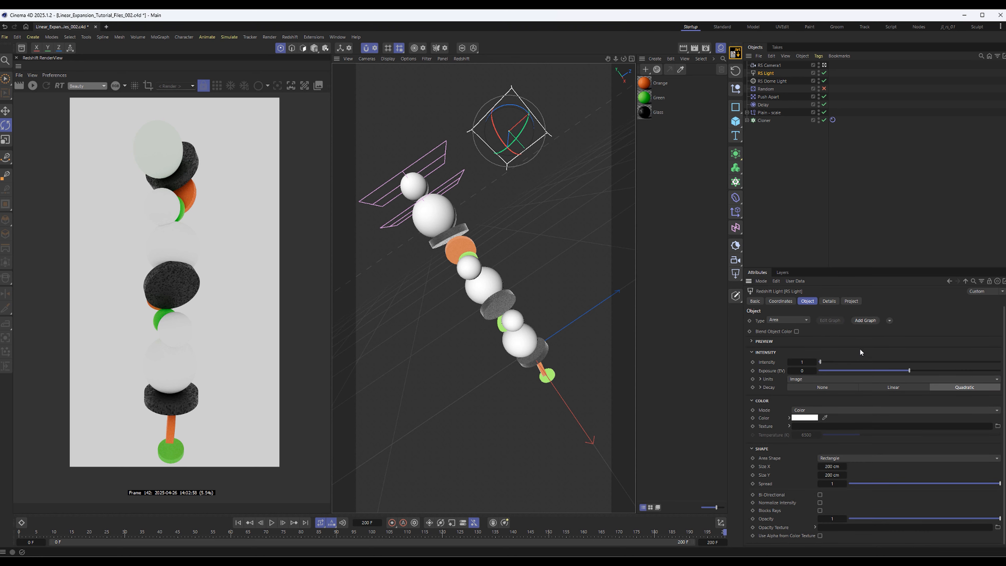
{"action": "left_click", "coordinate": [832, 459]}
{"action": "left_click", "coordinate": [789, 465]}
{"action": "left_click_drag", "start_coordinate": [831, 466], "coordinate": [836, 467]}
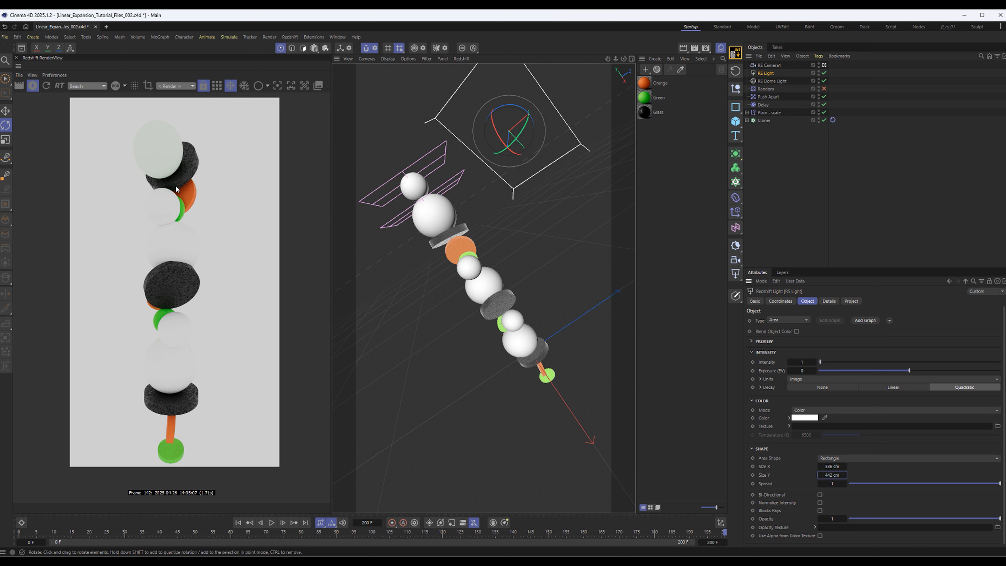
Disable the RS Dome Light and look through the RS Light as the viewport camera again
{"action": "left_click", "coordinate": [756, 137]}
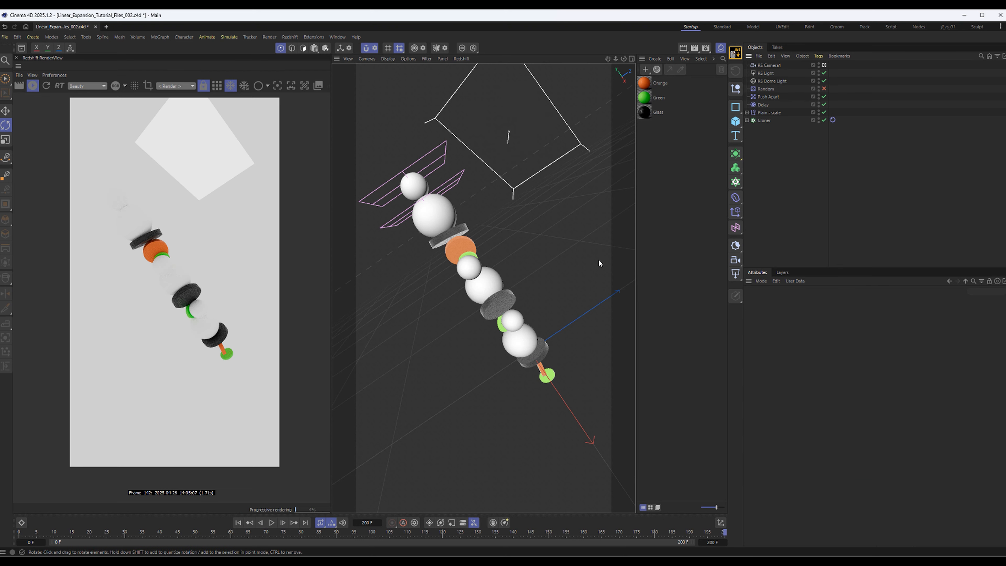
{"action": "left_click", "coordinate": [824, 81]}
{"action": "left_click", "coordinate": [764, 74]}
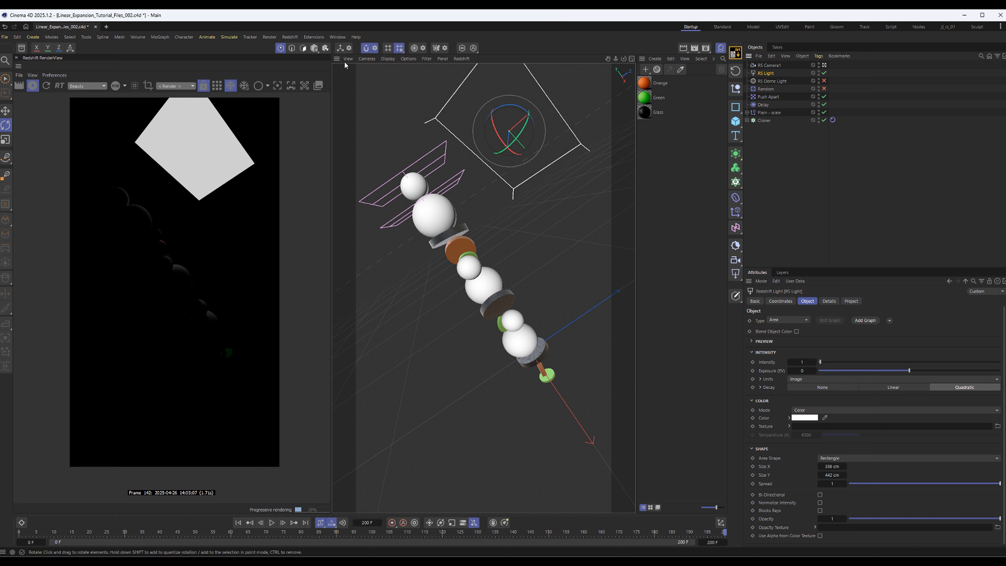
{"action": "left_click", "coordinate": [360, 59]}
{"action": "left_click", "coordinate": [442, 139]}
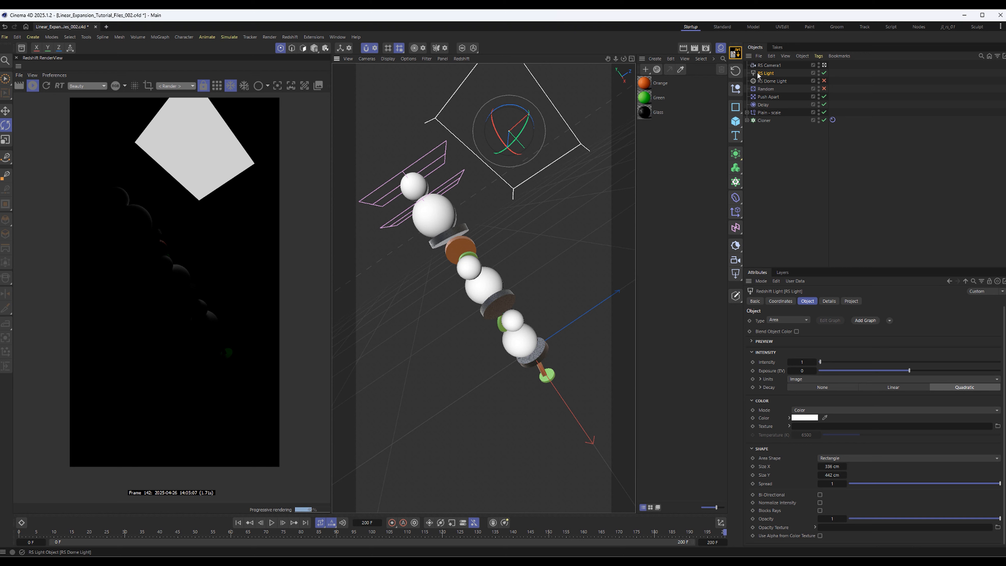
{"action": "left_click", "coordinate": [367, 59]}
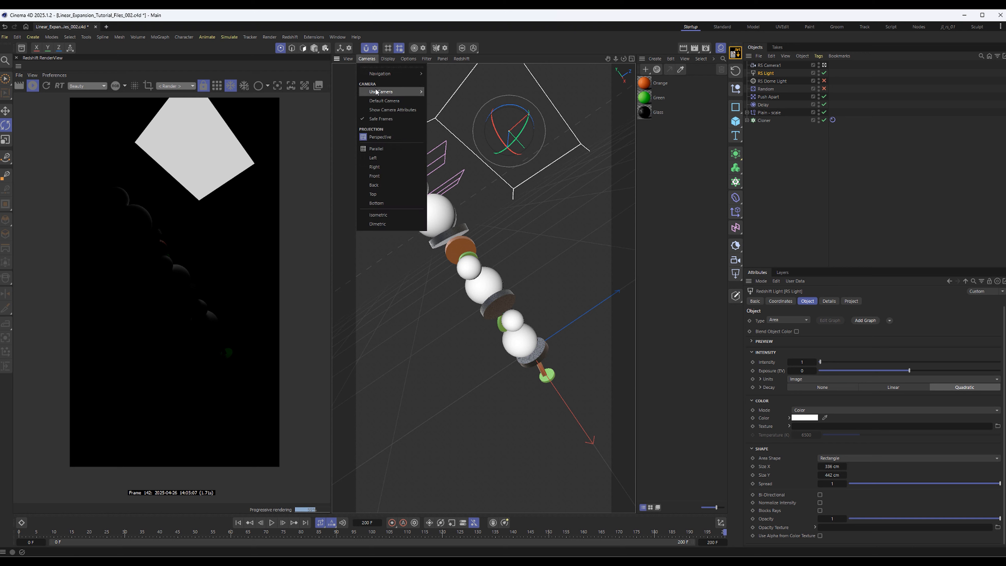
{"action": "mouse_move", "coordinate": [382, 91]}
{"action": "left_click", "coordinate": [455, 107]}
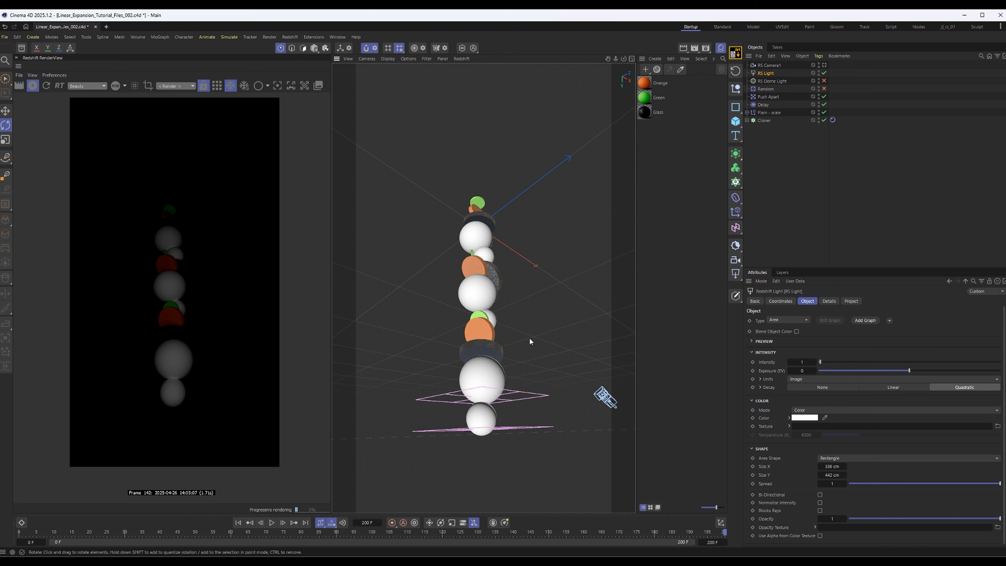
Aim the area light down at the stack from above and raise its exposure to about 1.42 EV
{"action": "middle_click_drag", "start_coordinate": [499, 343], "coordinate": [506, 274], "text": "alt"}
{"action": "left_click_drag", "start_coordinate": [492, 227], "coordinate": [578, 223], "text": "alt"}
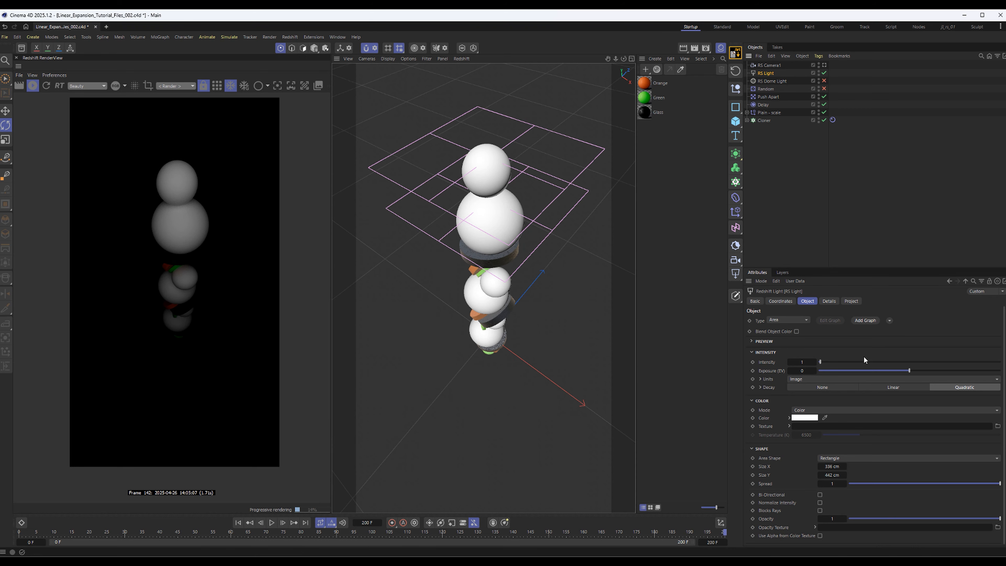
{"action": "left_click_drag", "start_coordinate": [927, 373], "coordinate": [921, 373]}
{"action": "left_click_drag", "start_coordinate": [546, 222], "coordinate": [492, 245], "text": "alt"}
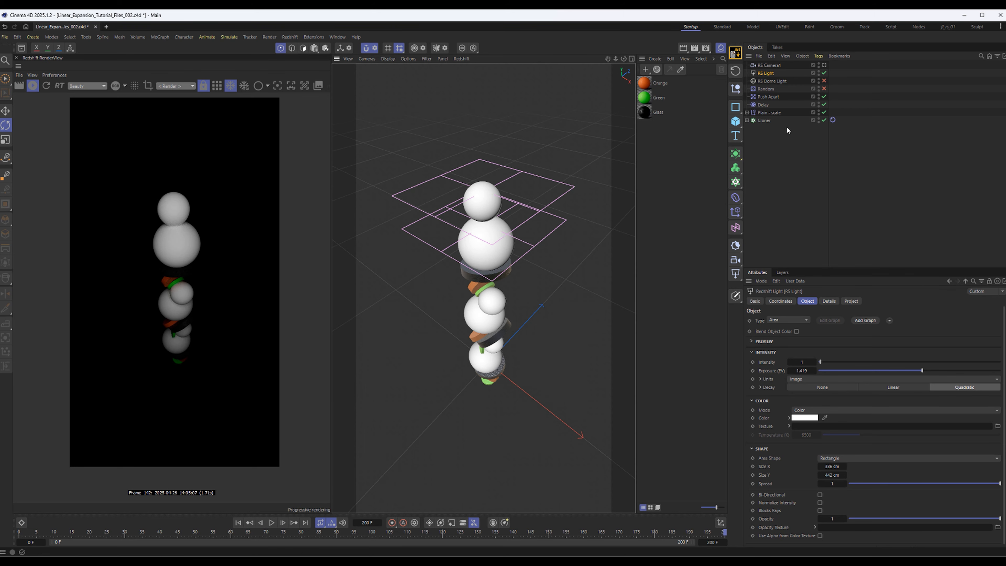
Enable the RS Dome Light again and lower its exposure to darken the overall lighting on the stack
{"action": "left_click", "coordinate": [824, 81]}
{"action": "left_click", "coordinate": [778, 181]}
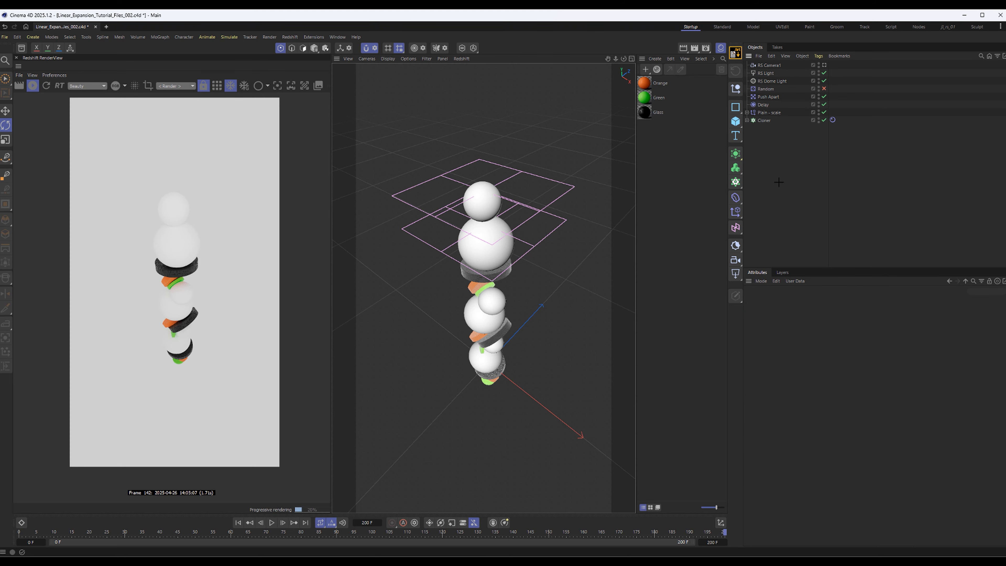
{"action": "left_click", "coordinate": [775, 81]}
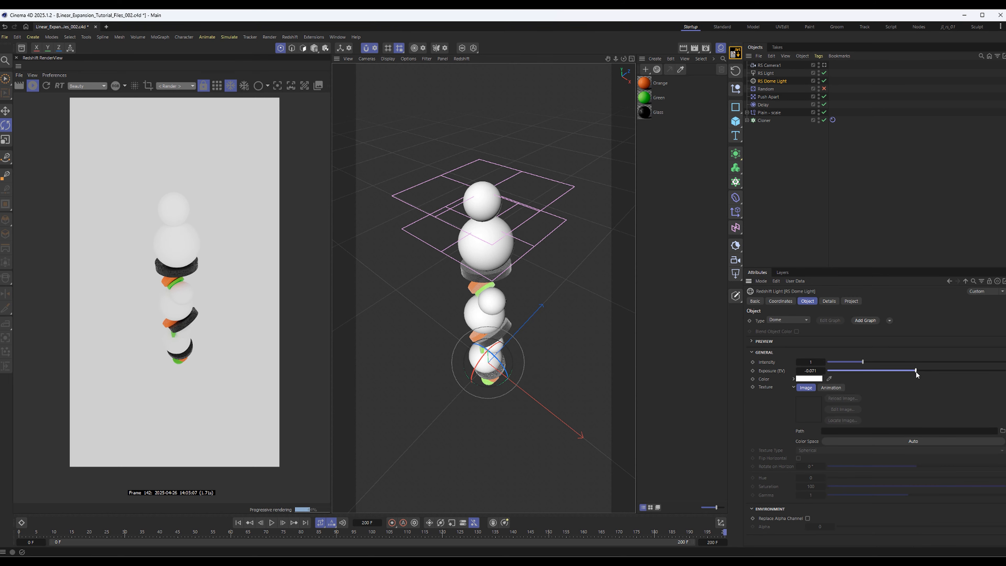
{"action": "left_click_drag", "start_coordinate": [915, 371], "coordinate": [896, 369]}
{"action": "left_click", "coordinate": [804, 177]}
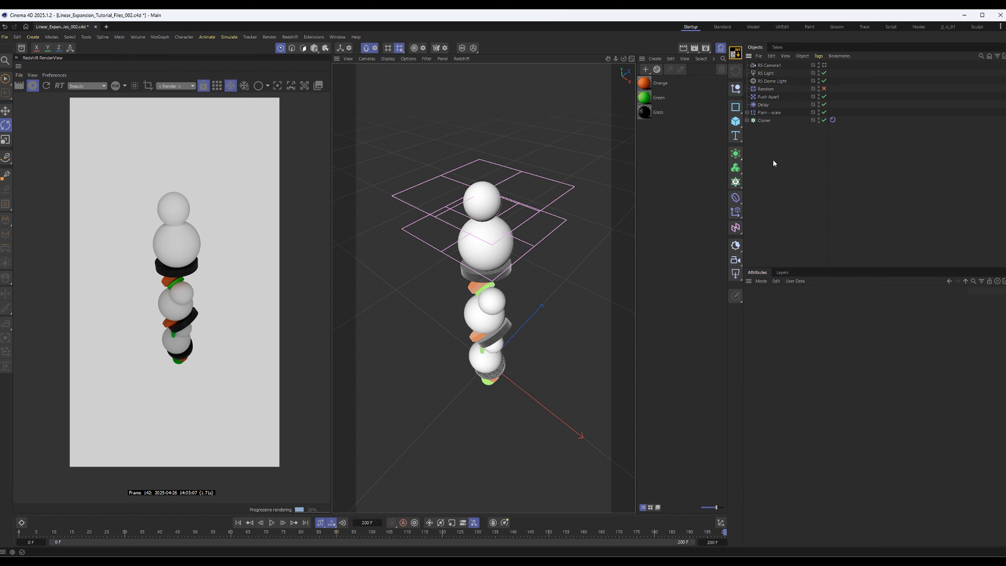
Open the Glass material's node graph and examine its Maxon Noise roughness connections and the RS Standard reflection and transmission settings
{"action": "left_click", "coordinate": [645, 112]}
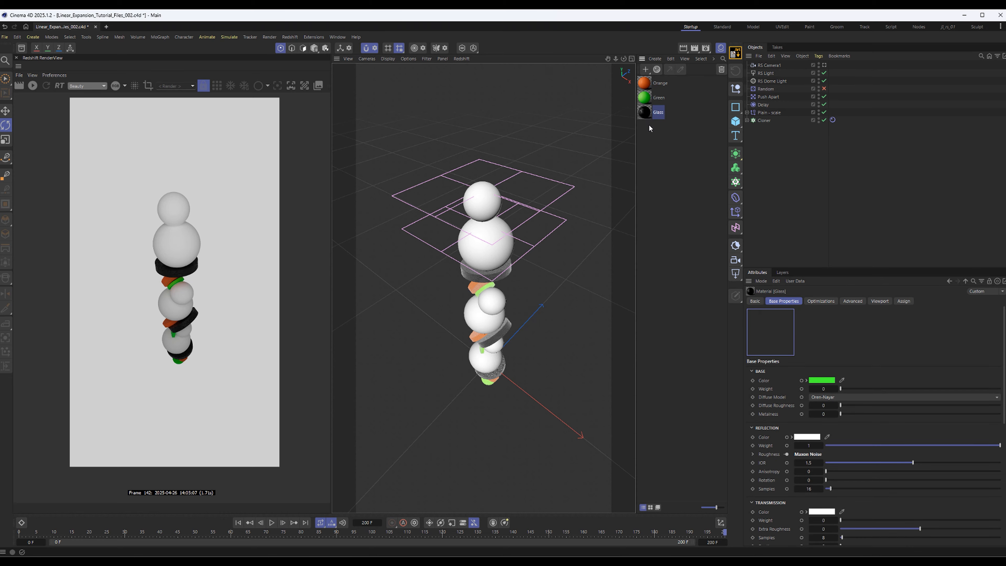
{"action": "double_click", "coordinate": [645, 112]}
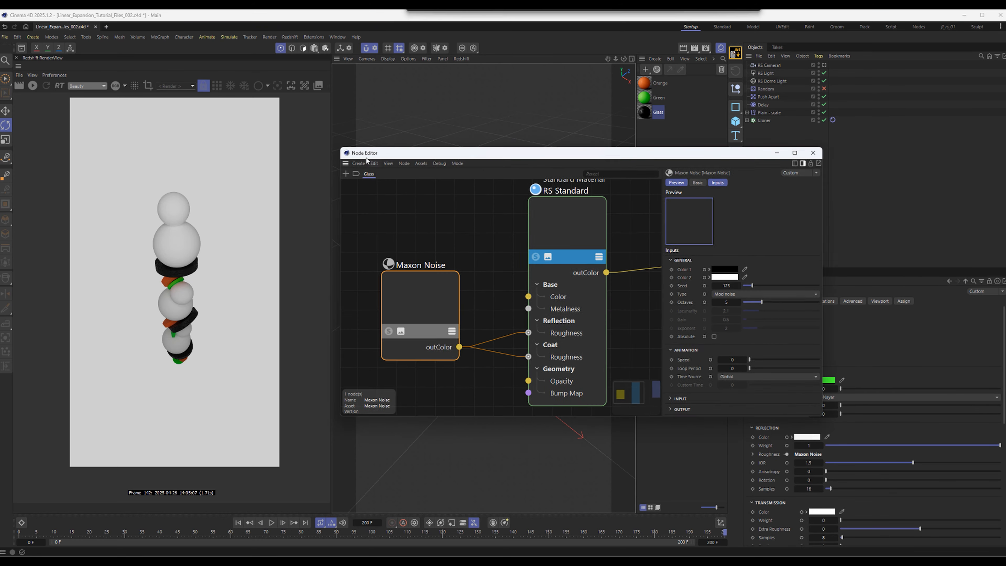
{"action": "left_click", "coordinate": [538, 225]}
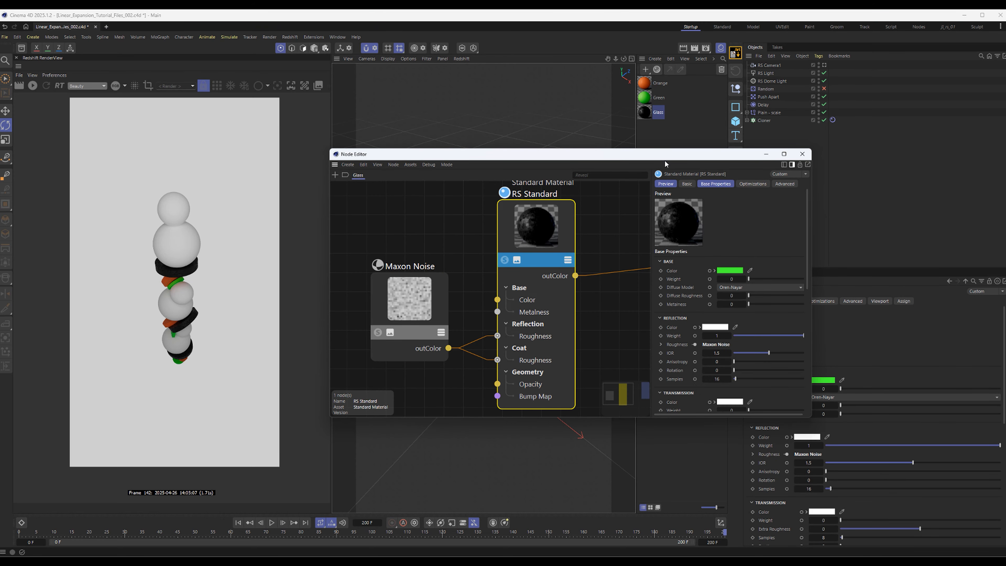
{"action": "left_click_drag", "start_coordinate": [666, 159], "coordinate": [698, 134]}
{"action": "left_click", "coordinate": [472, 275]}
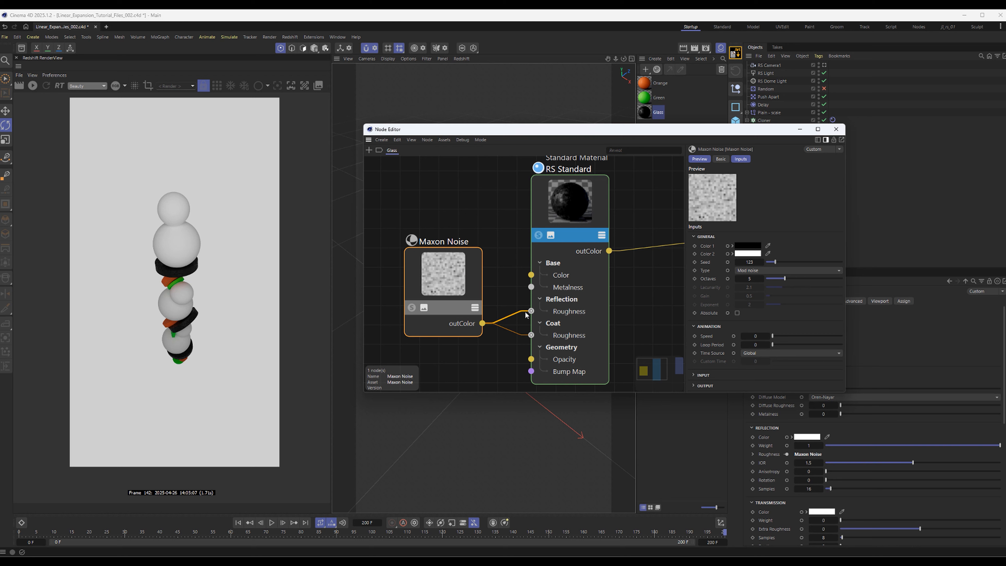
{"action": "left_click", "coordinate": [585, 211]}
{"action": "scroll", "coordinate": [710, 303], "scroll_direction": "down", "scroll_amount": 5}
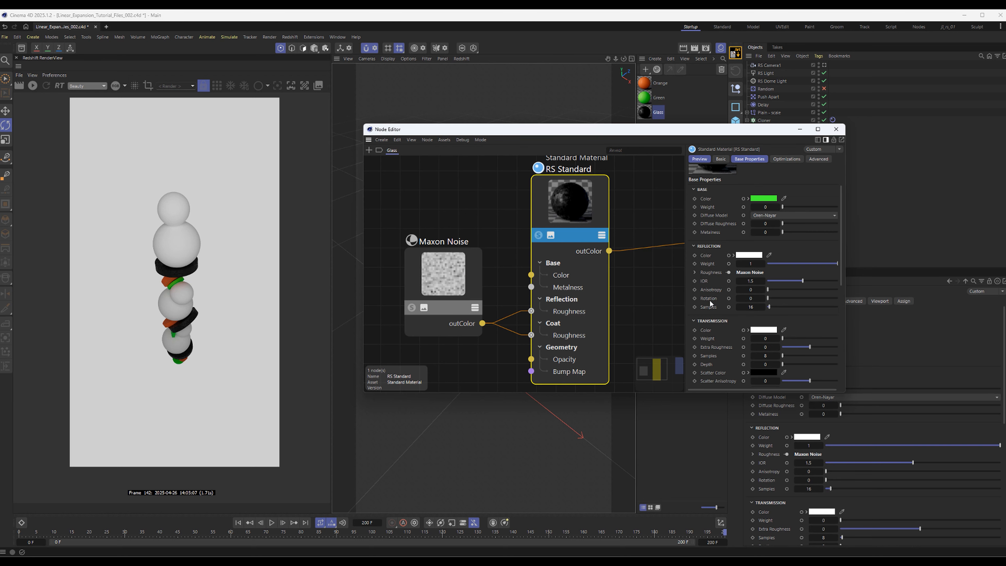
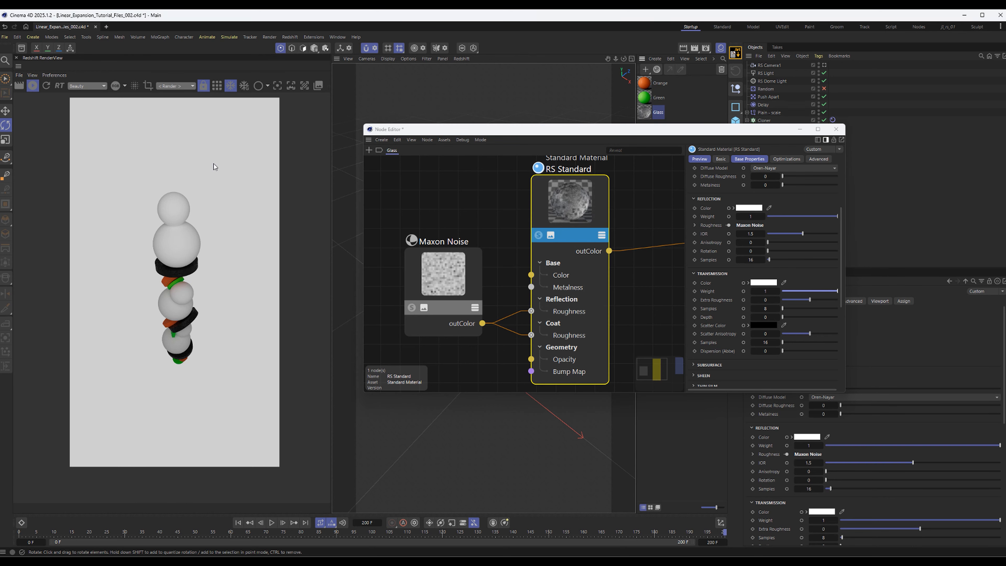
Enlarge the stack in the Redshift RenderView and try a render region over its middle part
{"action": "left_click_drag", "start_coordinate": [608, 131], "coordinate": [700, 140]}
{"action": "scroll", "coordinate": [168, 300], "scroll_direction": "up", "scroll_amount": 5}
{"action": "middle_click_drag", "start_coordinate": [171, 299], "coordinate": [134, 376]}
{"action": "left_click", "coordinate": [148, 86]}
{"action": "middle_click_drag", "start_coordinate": [255, 473], "coordinate": [212, 275]}
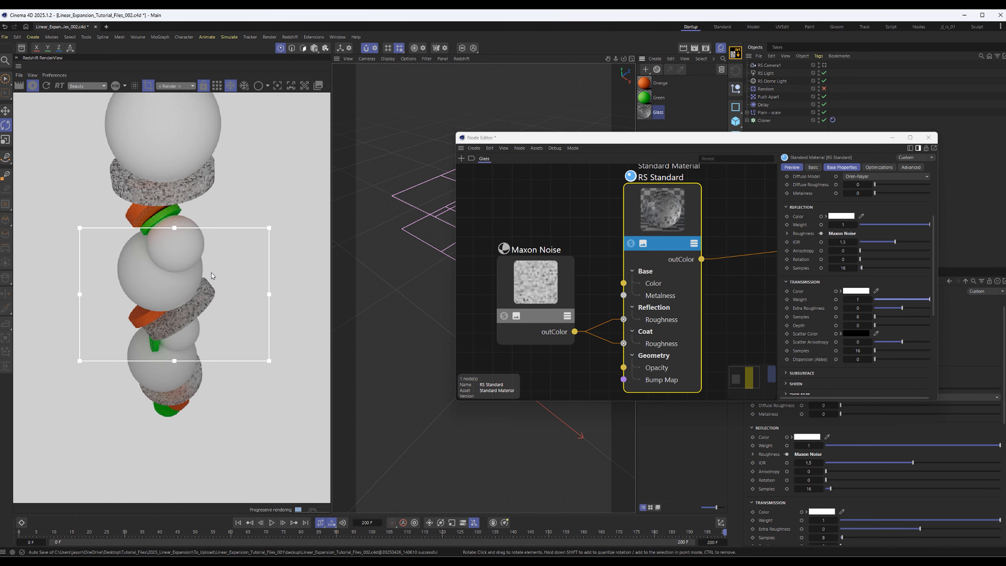
{"action": "left_click", "coordinate": [148, 85]}
Raise the output Low Clip of the Glass material's Maxon Noise to about 0.53 for stronger roughness contrast
{"action": "left_click_drag", "start_coordinate": [674, 220], "coordinate": [654, 224]}
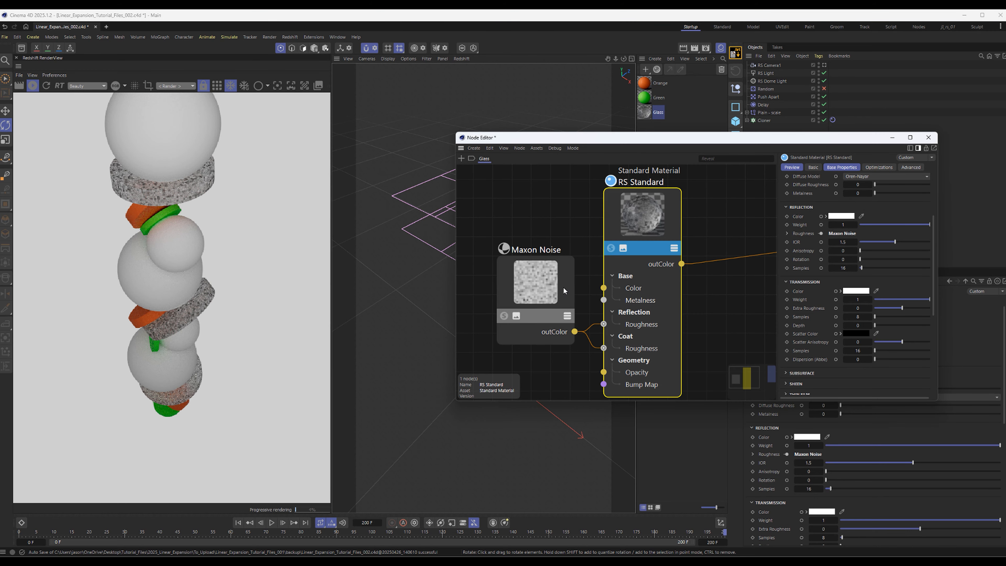
{"action": "left_click_drag", "start_coordinate": [556, 285], "coordinate": [543, 287]}
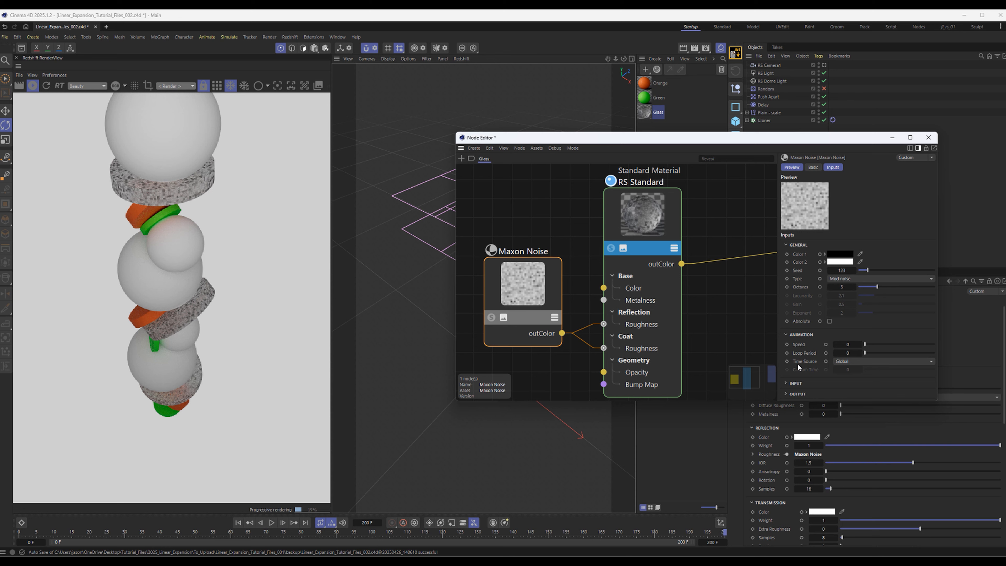
{"action": "left_click", "coordinate": [797, 383]}
{"action": "scroll", "coordinate": [797, 323], "scroll_direction": "down", "scroll_amount": 5}
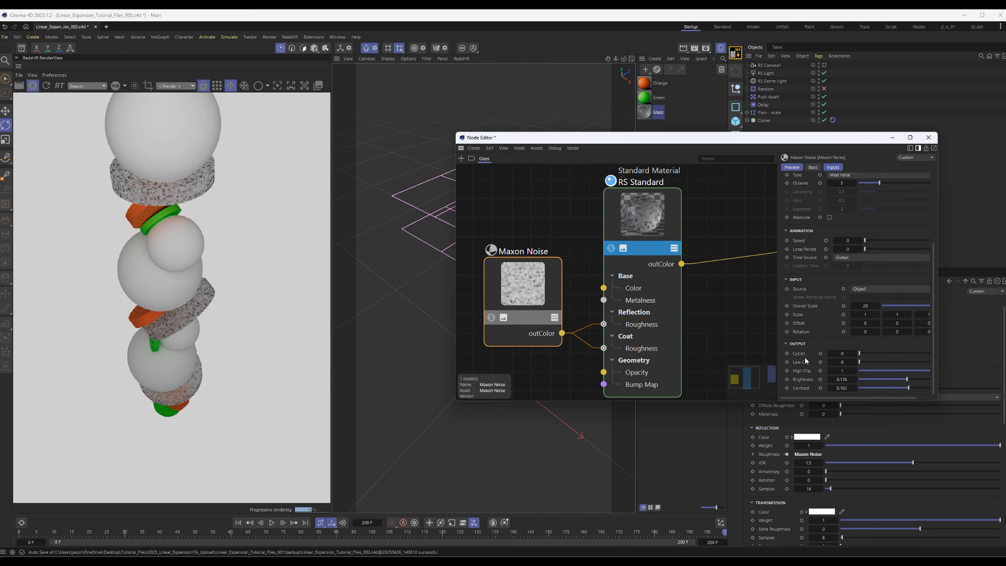
{"action": "left_click_drag", "start_coordinate": [865, 362], "coordinate": [899, 366]}
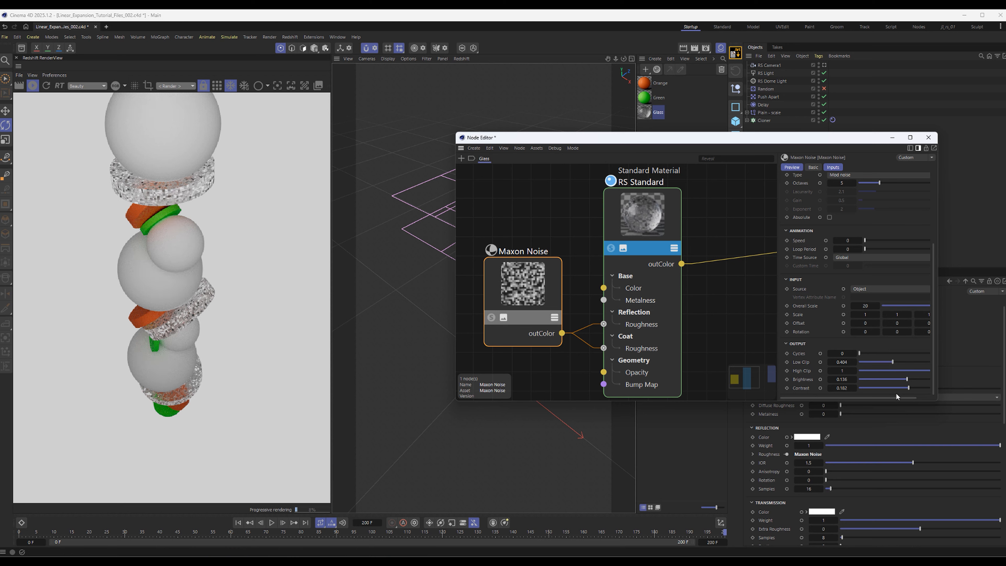
{"action": "left_click_drag", "start_coordinate": [929, 373], "coordinate": [880, 362]}
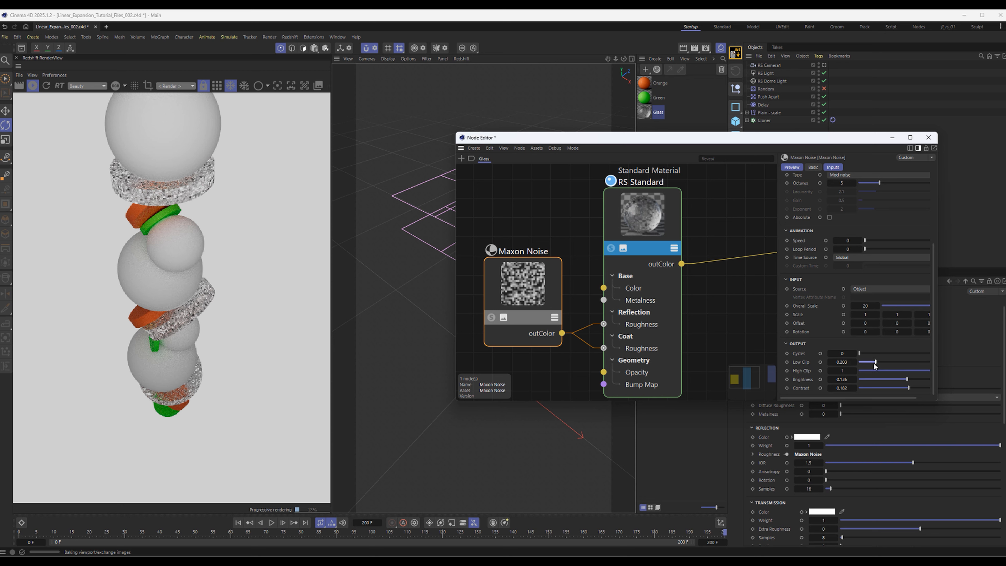
{"action": "left_click", "coordinate": [909, 363]}
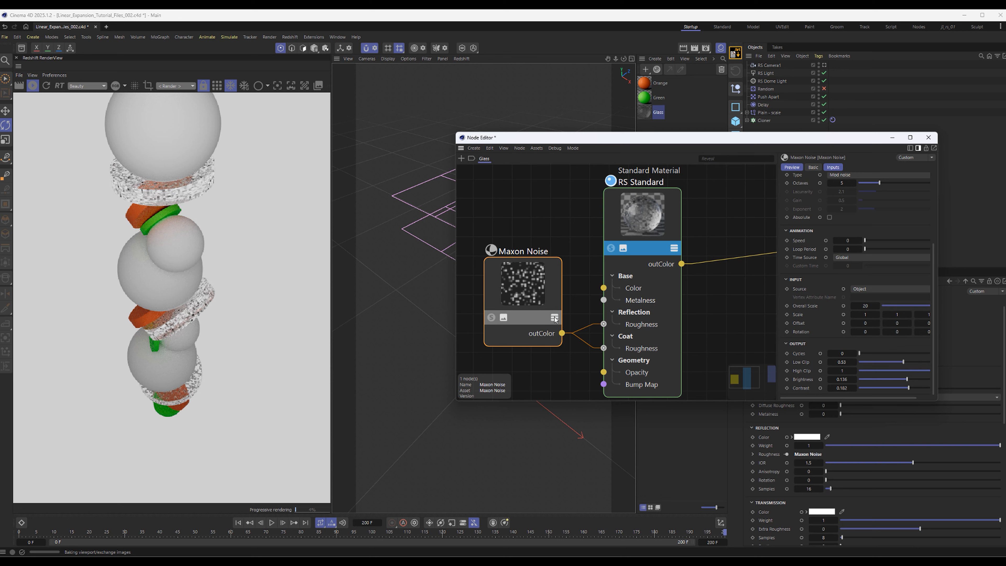
Set the Maxon Noise seed to 125 and close the Glass material's node graph
{"action": "left_click_drag", "start_coordinate": [537, 286], "coordinate": [534, 288]}
{"action": "scroll", "coordinate": [800, 245], "scroll_direction": "up", "scroll_amount": 3}
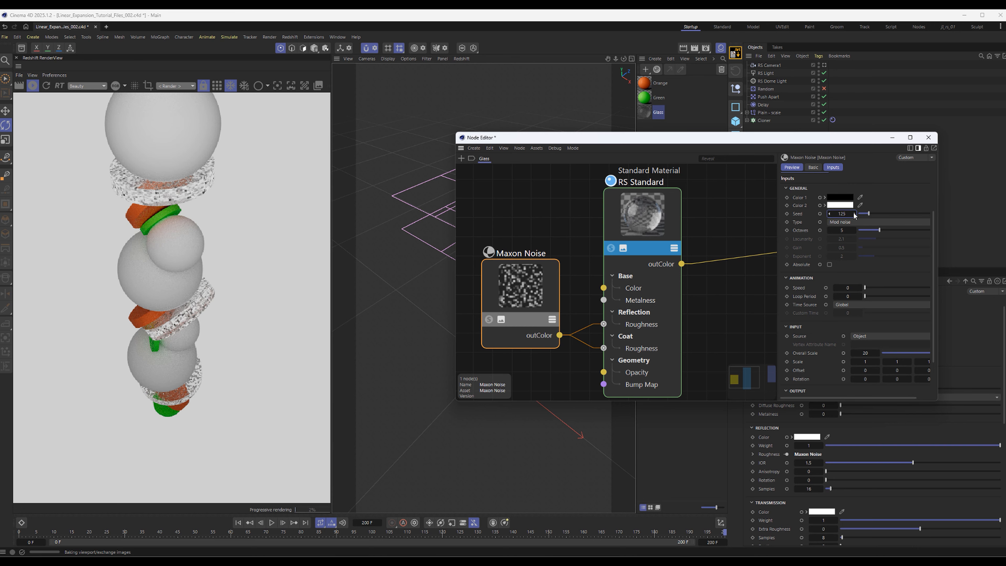
{"action": "left_click_drag", "start_coordinate": [873, 141], "coordinate": [889, 156]}
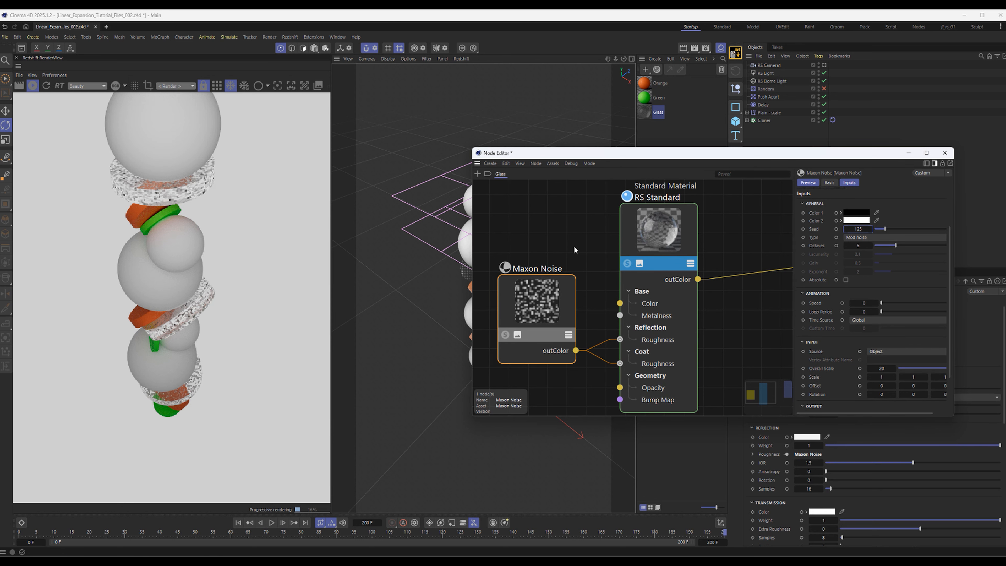
{"action": "scroll", "coordinate": [565, 235], "scroll_direction": "down", "scroll_amount": 2}
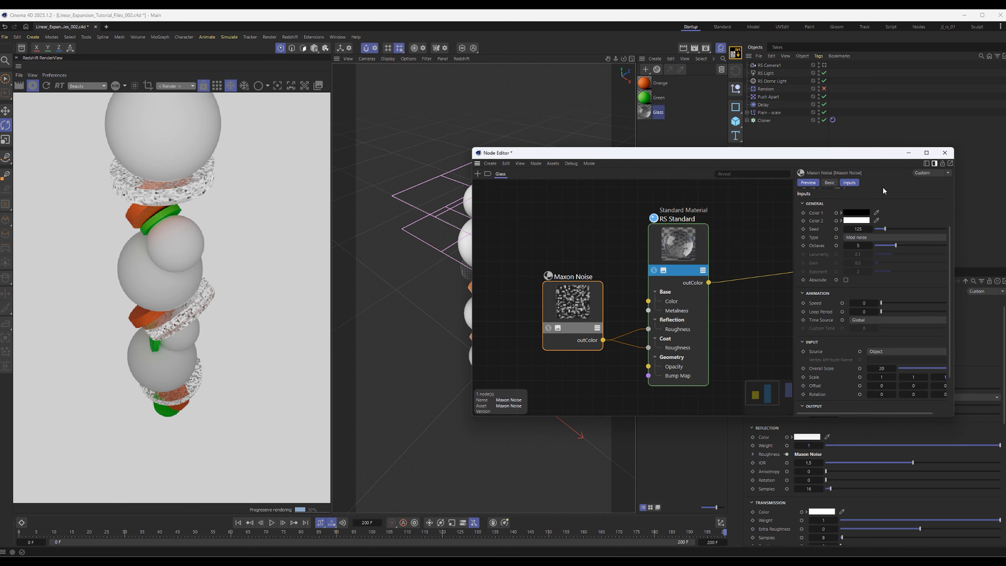
{"action": "left_click", "coordinate": [944, 153]}
{"action": "left_click", "coordinate": [794, 201]}
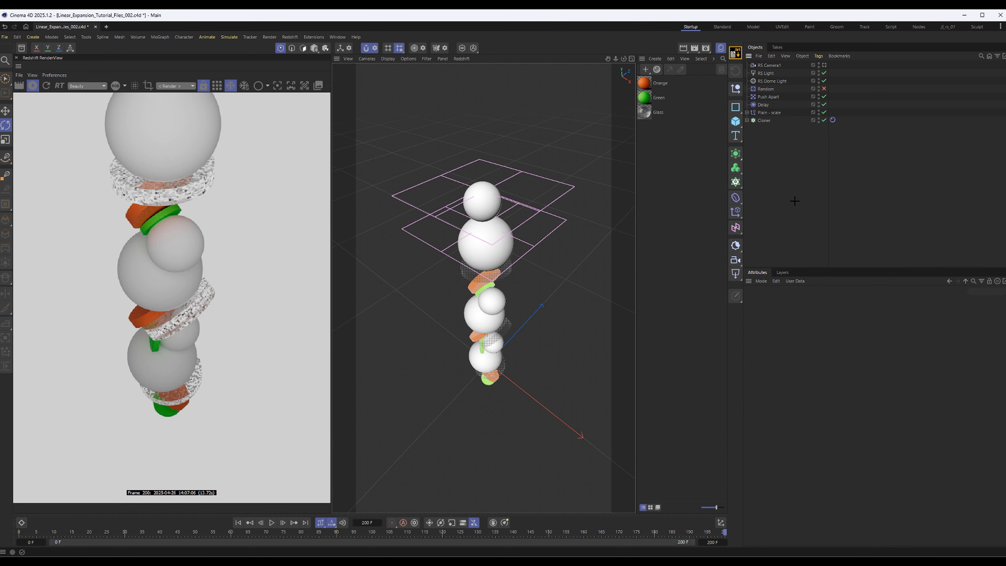
Create a new Redshift Standard material and name it Emission
{"action": "left_click", "coordinate": [645, 69]}
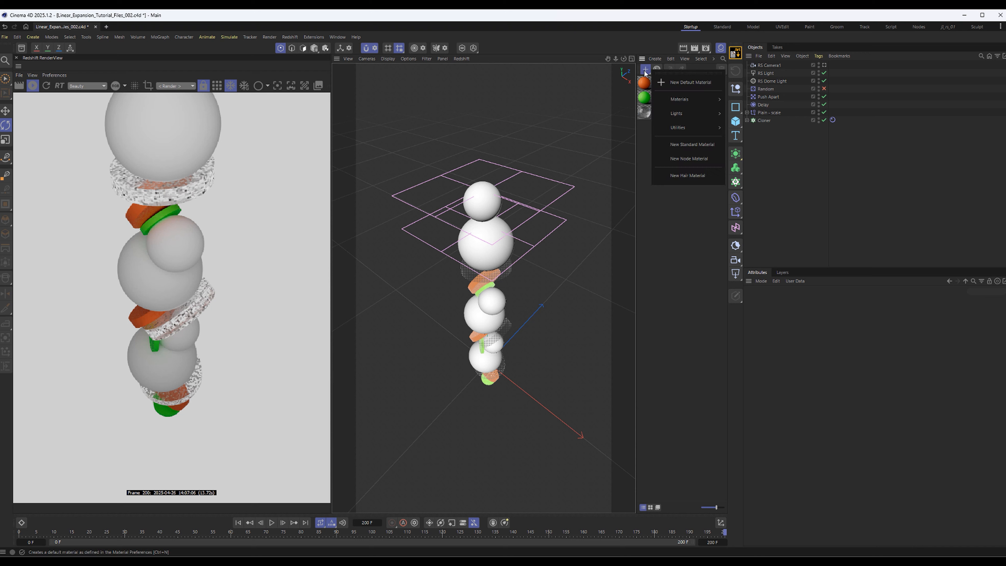
{"action": "mouse_move", "coordinate": [705, 99]}
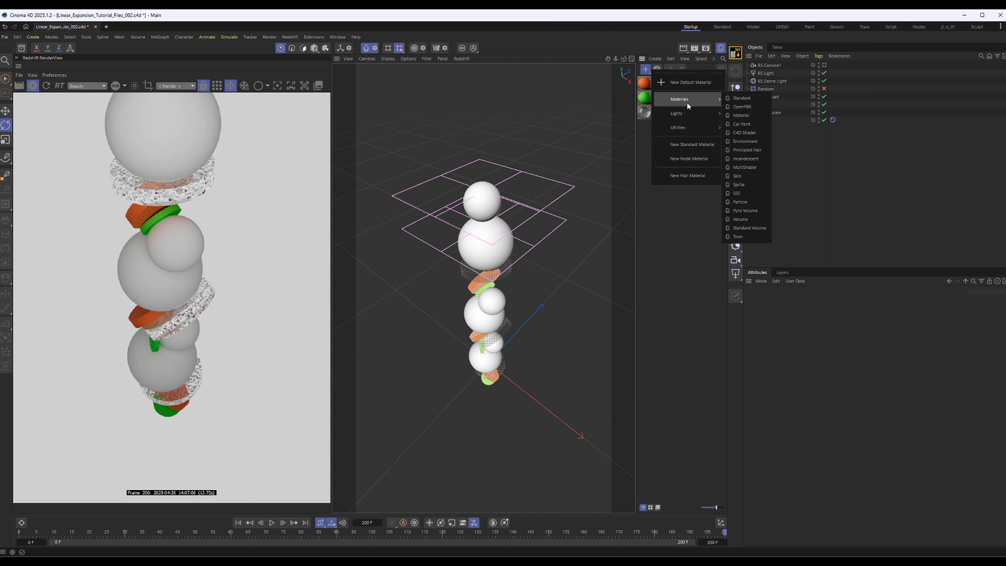
{"action": "left_click", "coordinate": [747, 98]}
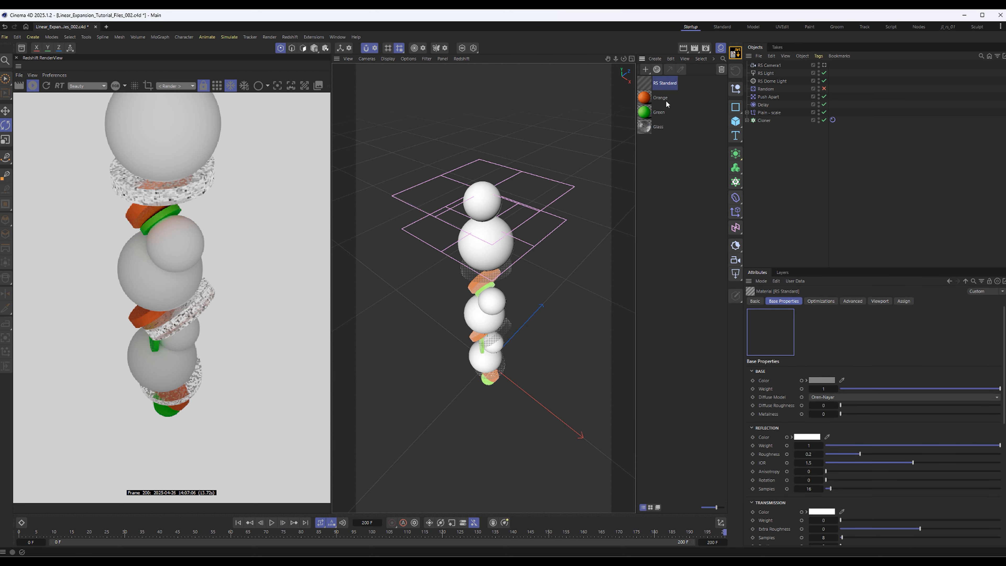
{"action": "double_click", "coordinate": [658, 83]}
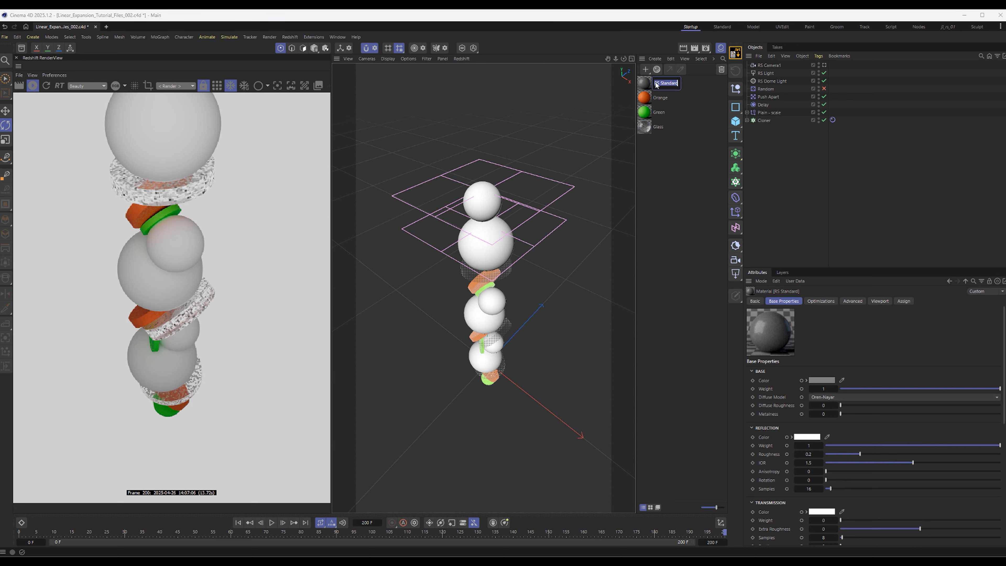
{"action": "key", "text": "BackSpace"}
{"action": "type", "text": "Emission"}
{"action": "key", "text": "Return"}
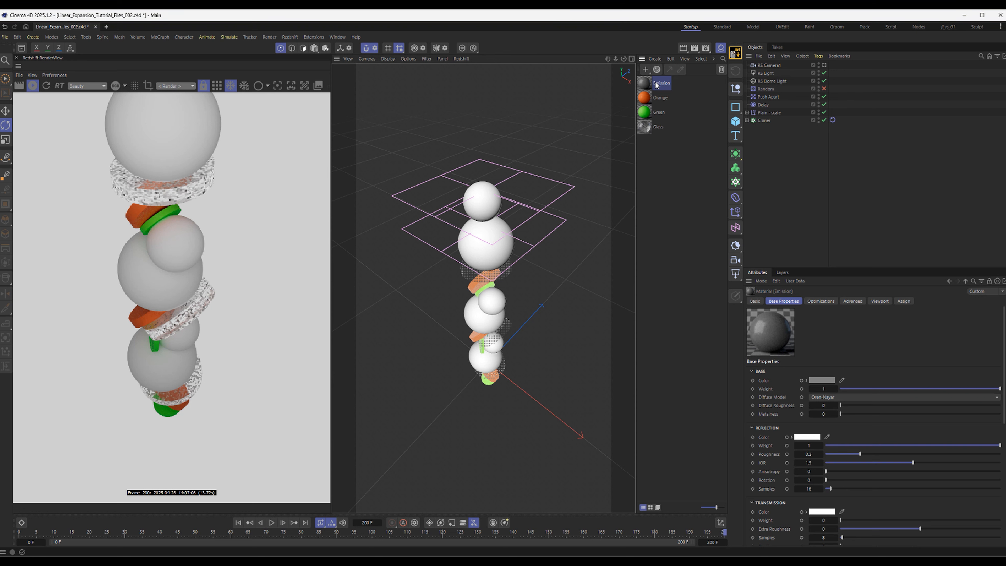
Apply the Emission material to Sphere and Sphere.1 inside the Cloner and stop the interactive render
{"action": "left_click", "coordinate": [745, 121]}
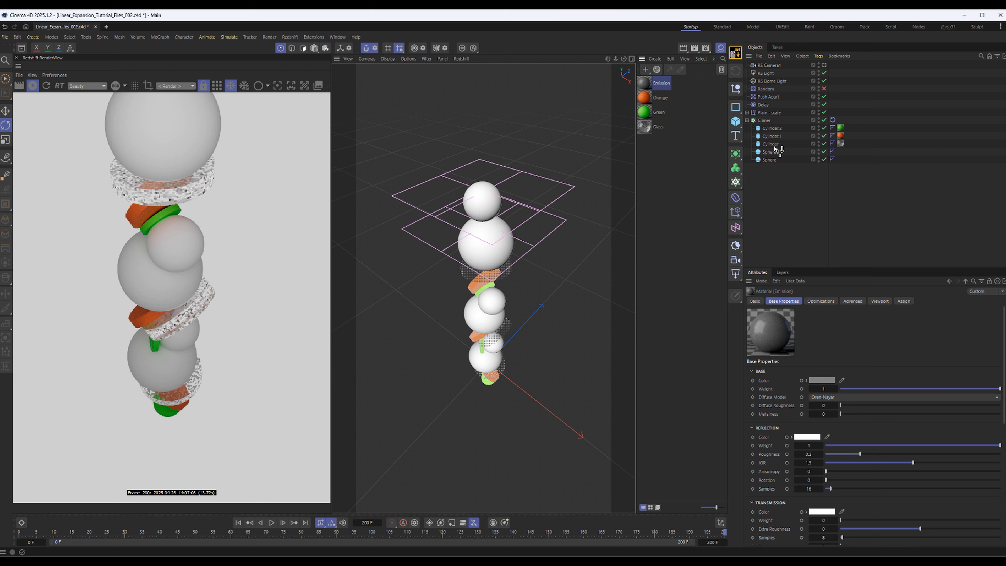
{"action": "left_click_drag", "start_coordinate": [775, 148], "coordinate": [770, 160]}
{"action": "left_click", "coordinate": [650, 88]}
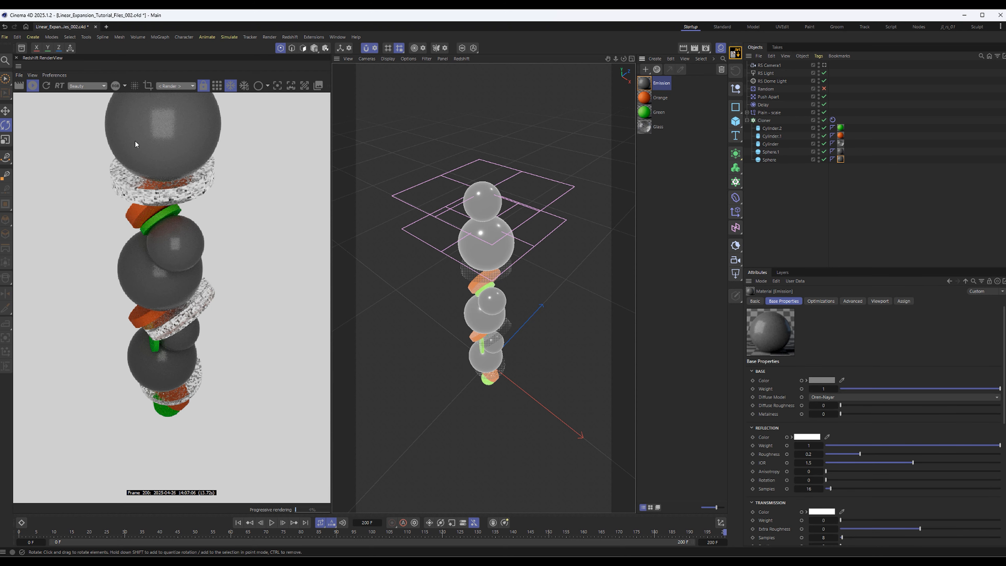
{"action": "left_click", "coordinate": [32, 86]}
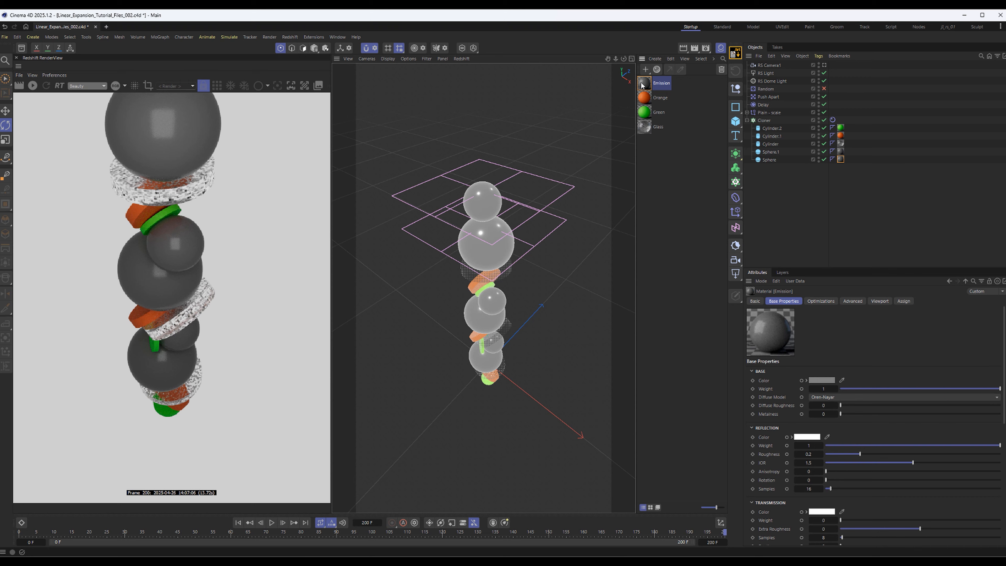
Set the emission weight of the Emission material's RS Standard node to 1 and render the whole stack again
{"action": "double_click", "coordinate": [643, 85]}
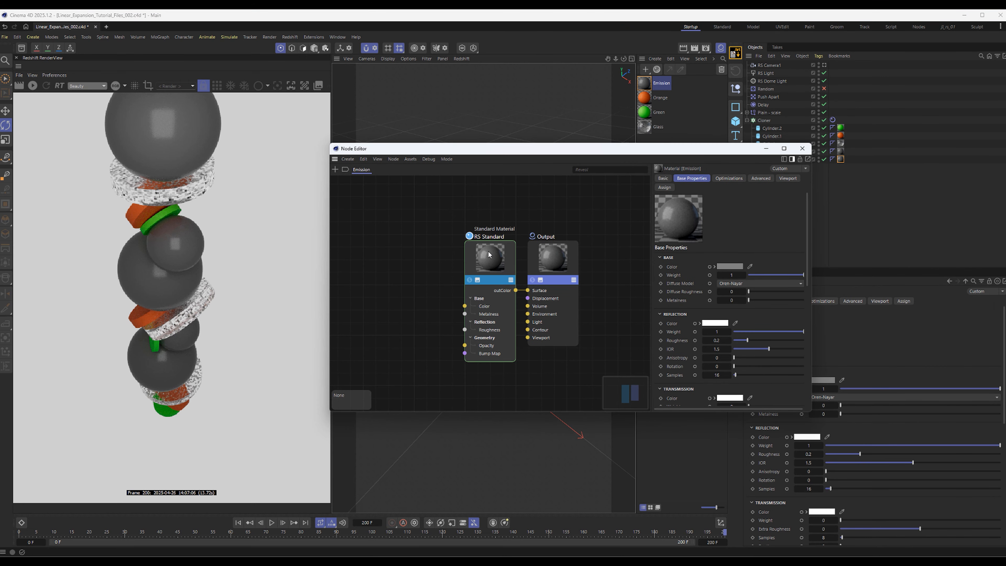
{"action": "left_click", "coordinate": [467, 254]}
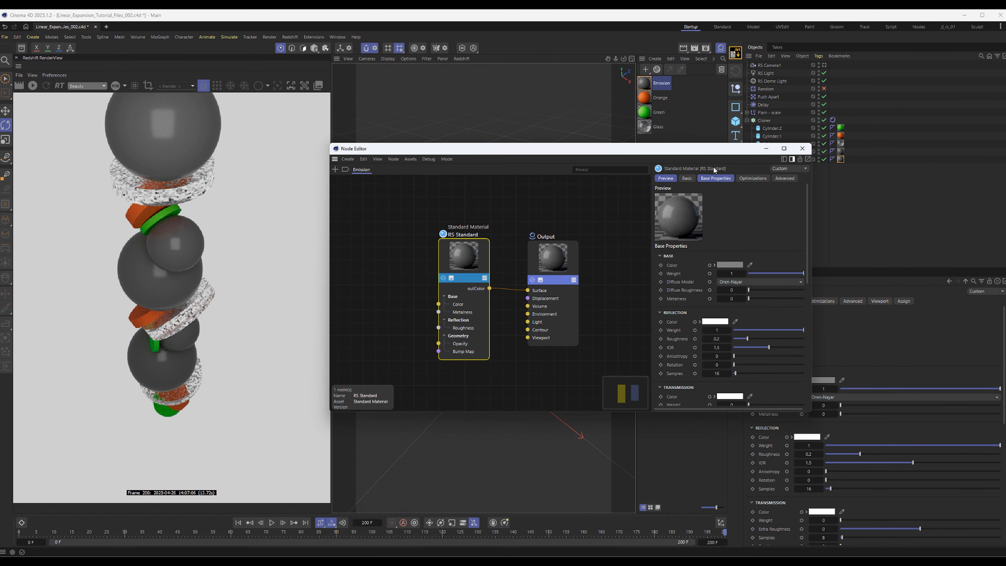
{"action": "left_click_drag", "start_coordinate": [713, 149], "coordinate": [712, 68]}
{"action": "scroll", "coordinate": [673, 302], "scroll_direction": "down", "scroll_amount": 5}
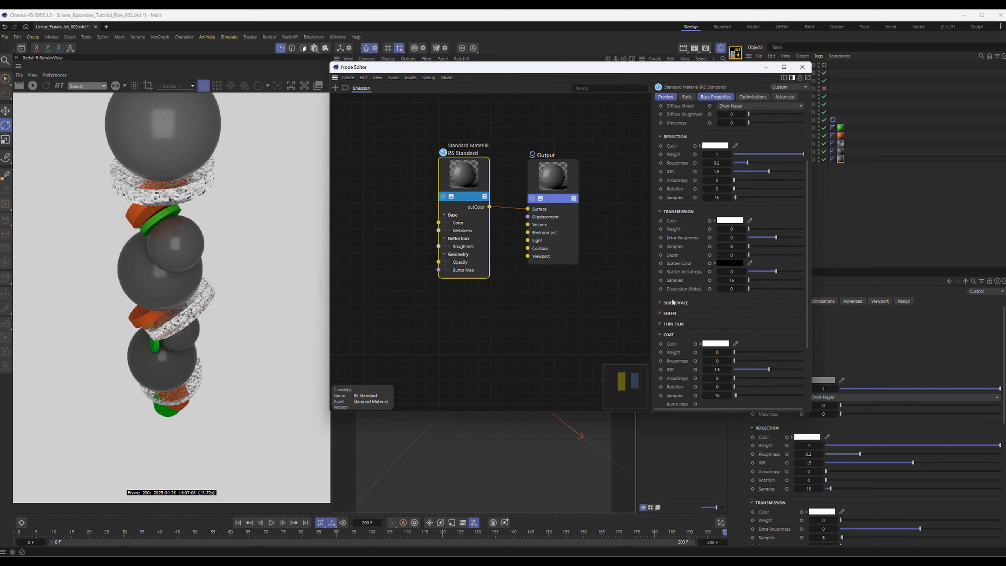
{"action": "scroll", "coordinate": [672, 302], "scroll_direction": "down", "scroll_amount": 4}
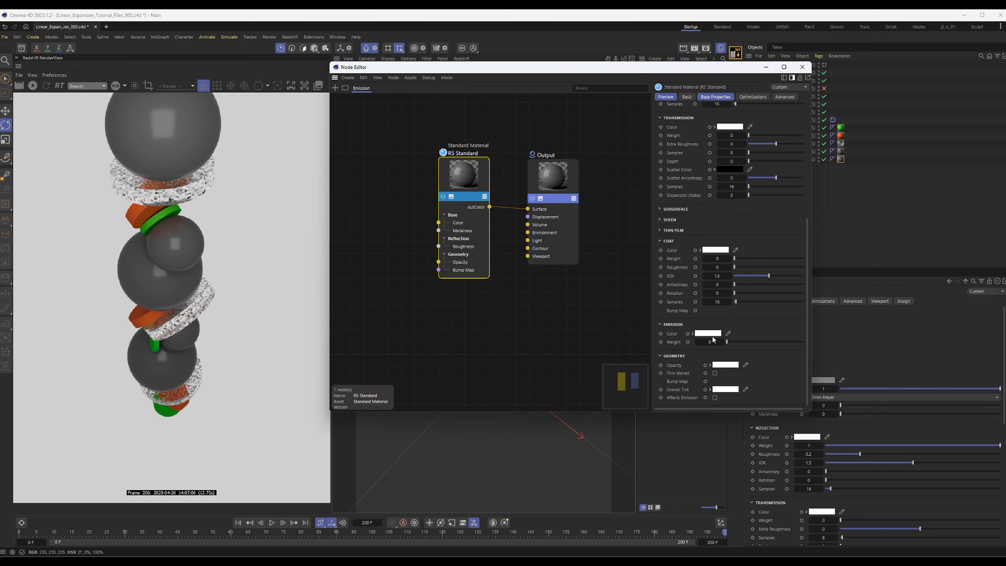
{"action": "left_click", "coordinate": [711, 335]}
{"action": "left_click_drag", "start_coordinate": [708, 343], "coordinate": [547, 320]}
{"action": "left_click", "coordinate": [625, 319]}
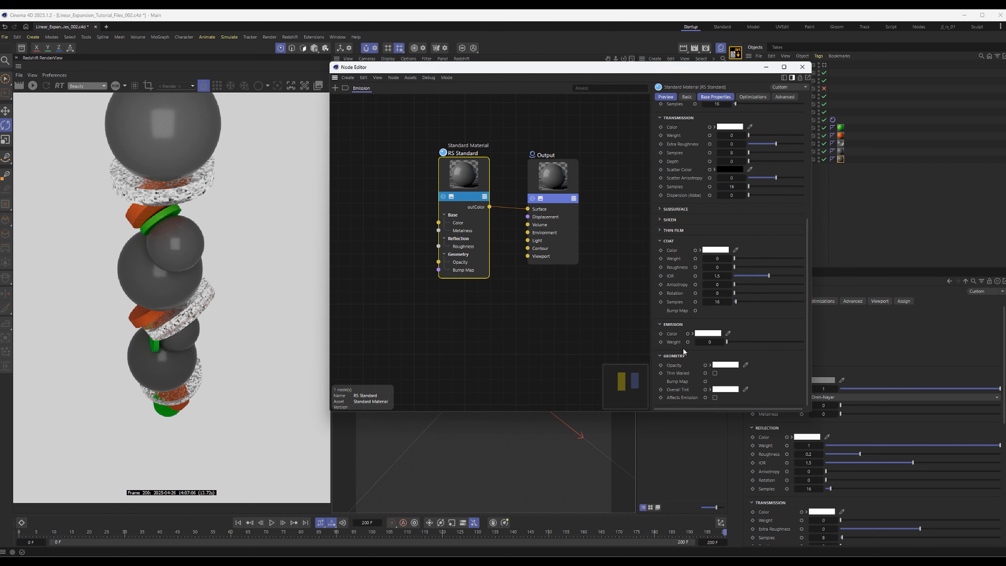
{"action": "left_click", "coordinate": [709, 342]}
{"action": "type", "text": "1"}
{"action": "key", "text": "Return"}
{"action": "left_click", "coordinate": [802, 66]}
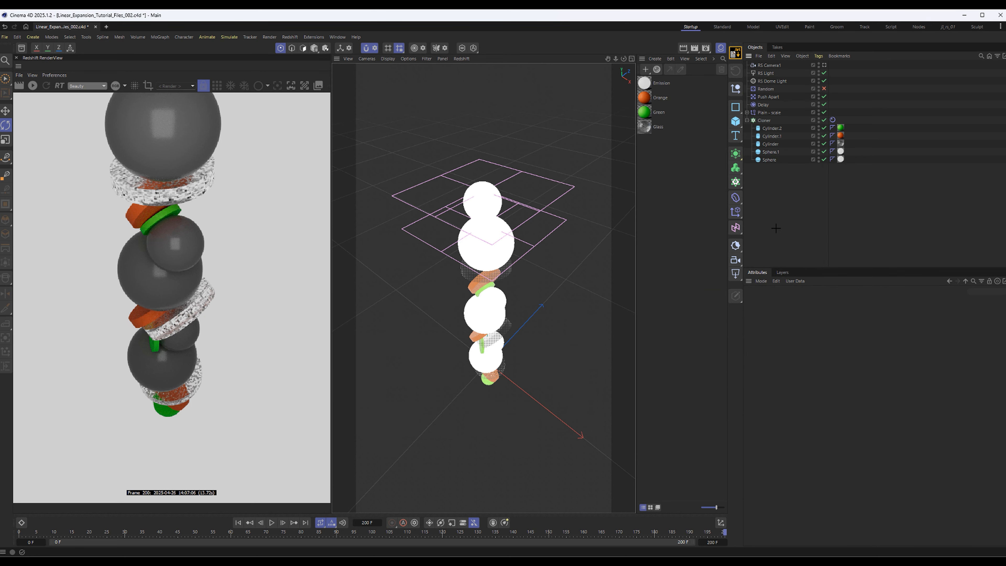
{"action": "left_click", "coordinate": [33, 88]}
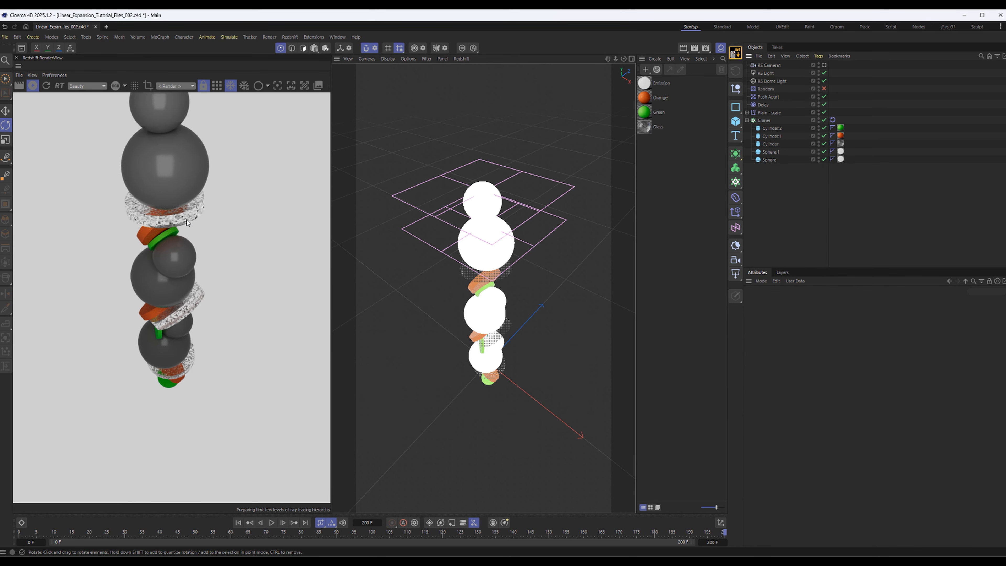
{"action": "scroll", "coordinate": [198, 274], "scroll_direction": "down", "scroll_amount": 5}
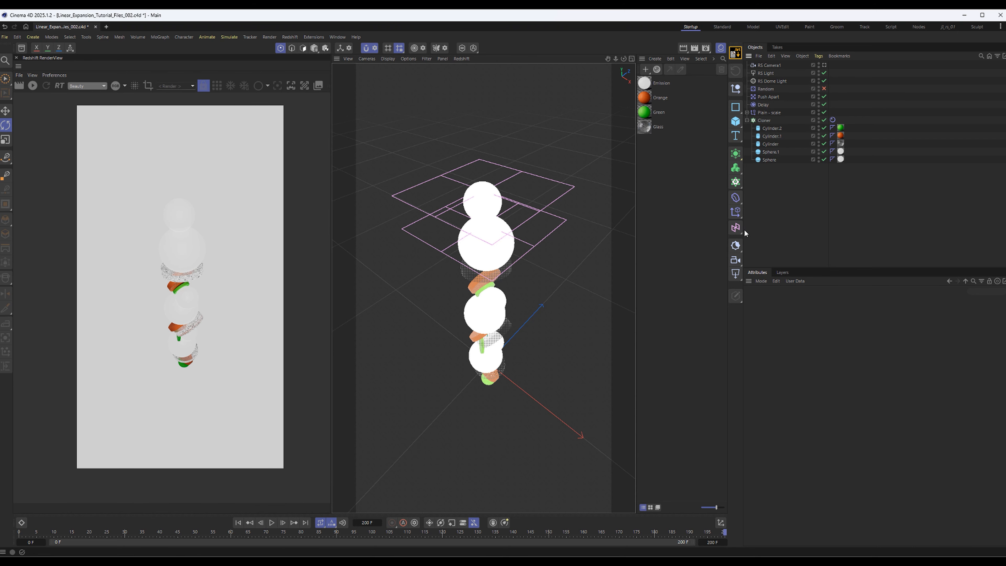
Add a Plane below the Cloner in the object hierarchy and set its orientation to +Z
{"action": "left_click", "coordinate": [736, 122]}
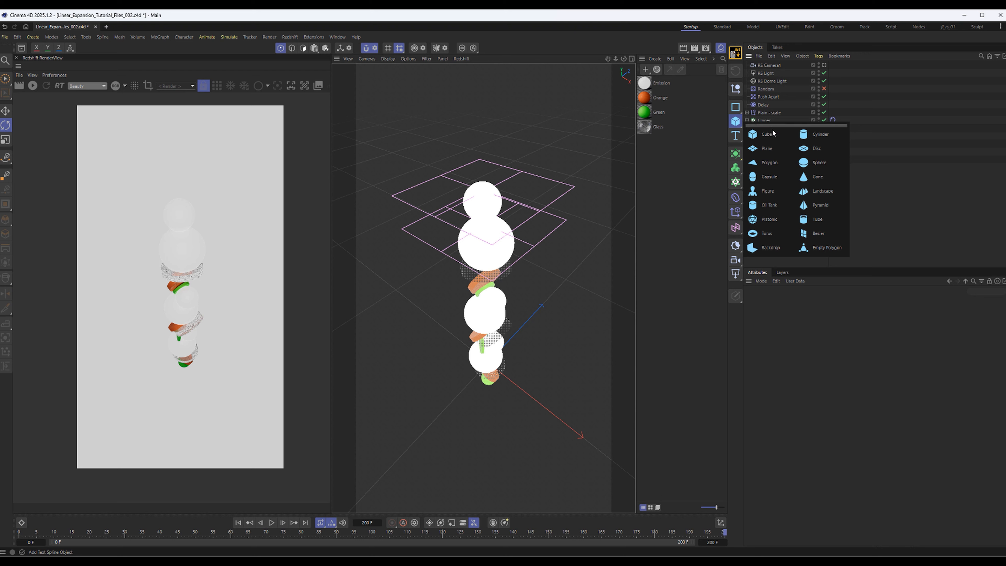
{"action": "left_click", "coordinate": [765, 148]}
{"action": "left_click_drag", "start_coordinate": [761, 68], "coordinate": [776, 227]}
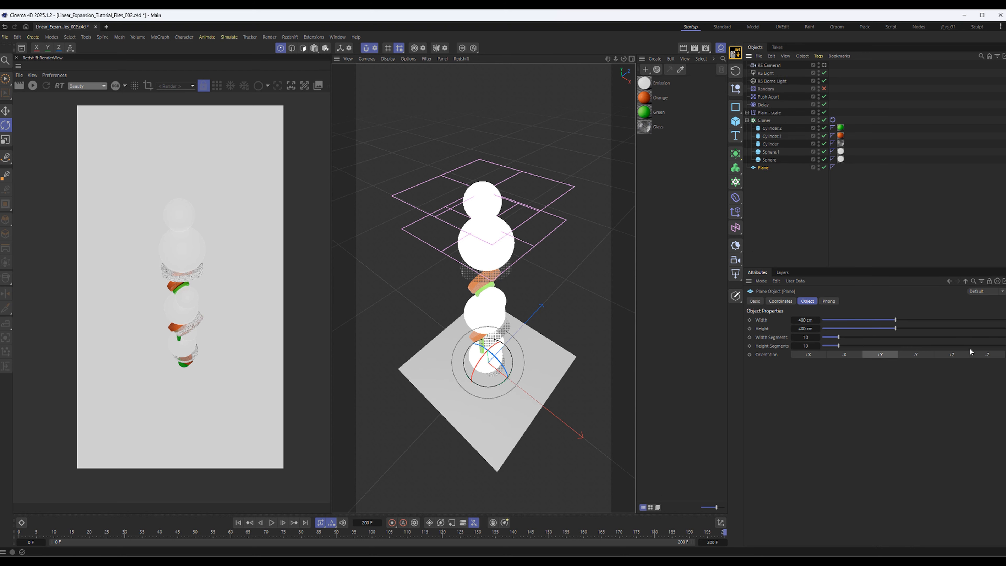
{"action": "left_click", "coordinate": [947, 354]}
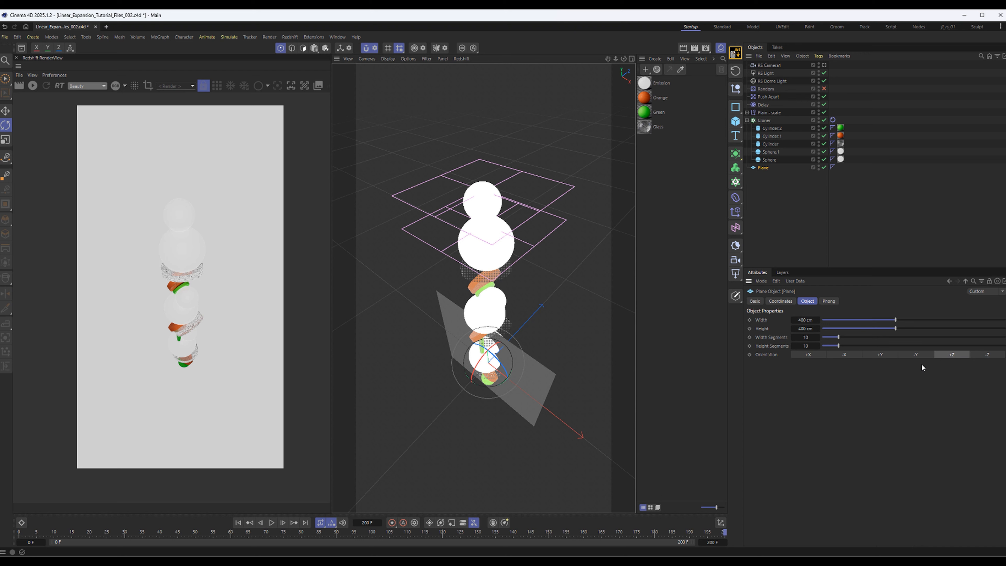
Move the plane back behind the stack and scale it up into a large backdrop
{"action": "key", "text": "e"}
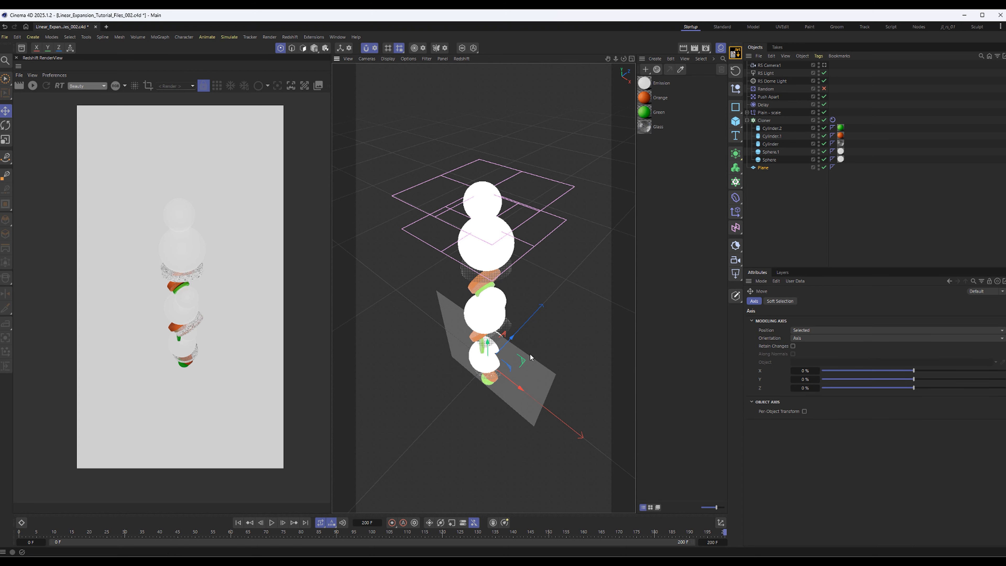
{"action": "left_click_drag", "start_coordinate": [514, 341], "coordinate": [544, 348]}
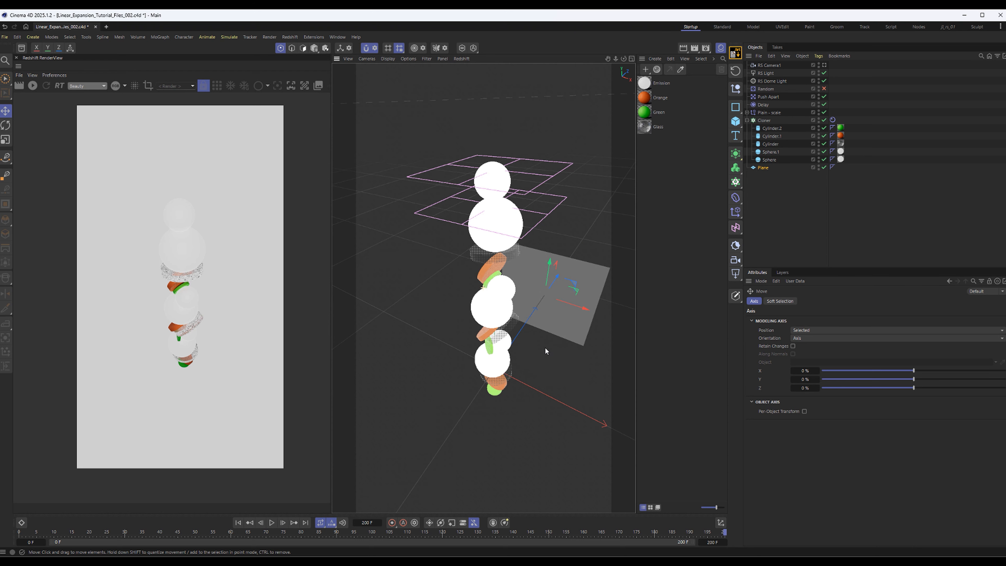
{"action": "key", "text": "t"}
{"action": "left_click_drag", "start_coordinate": [539, 299], "coordinate": [783, 374]}
{"action": "key", "text": "y"}
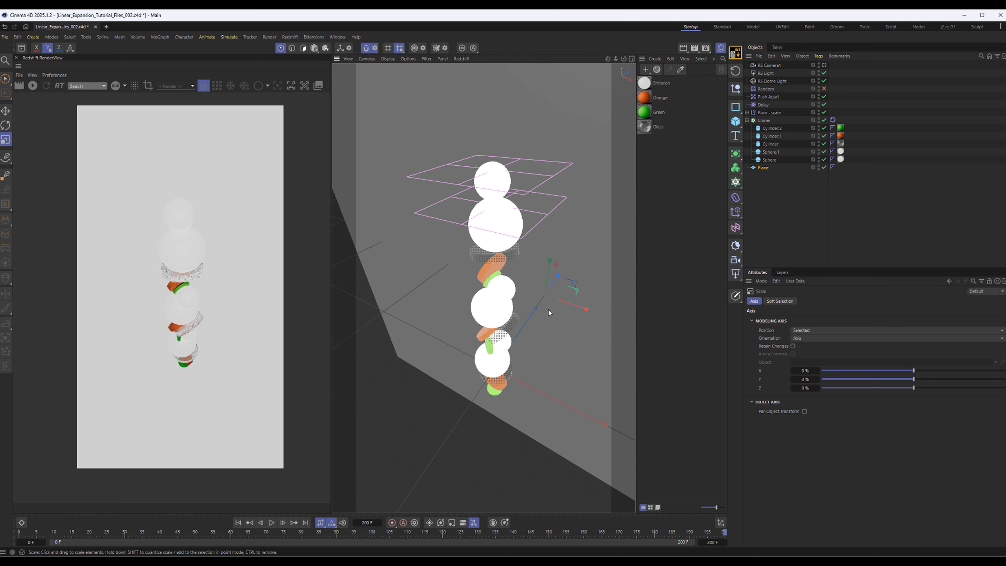
Collapse the Cloner, look through RS Camera1, and orbit the camera until the plane fills the background behind the diagonal stack
{"action": "left_click", "coordinate": [746, 120]}
{"action": "left_click", "coordinate": [772, 66]}
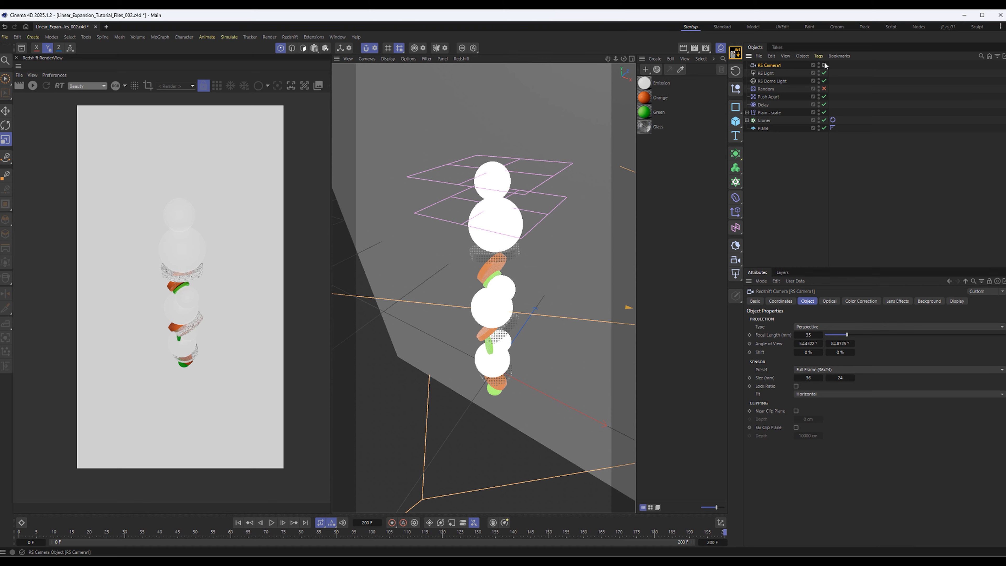
{"action": "left_click", "coordinate": [825, 65]}
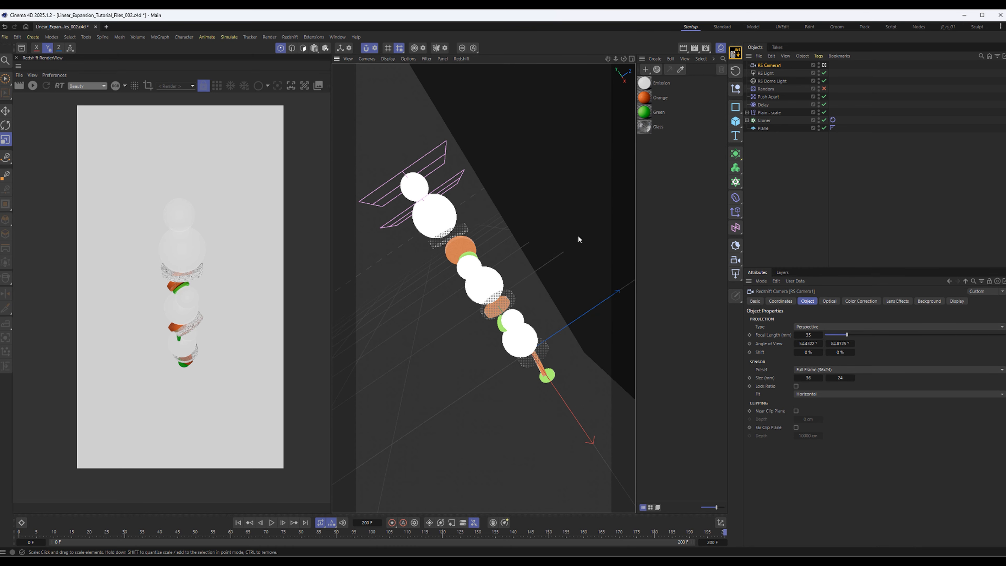
{"action": "left_click_drag", "start_coordinate": [479, 260], "coordinate": [558, 185], "text": "alt"}
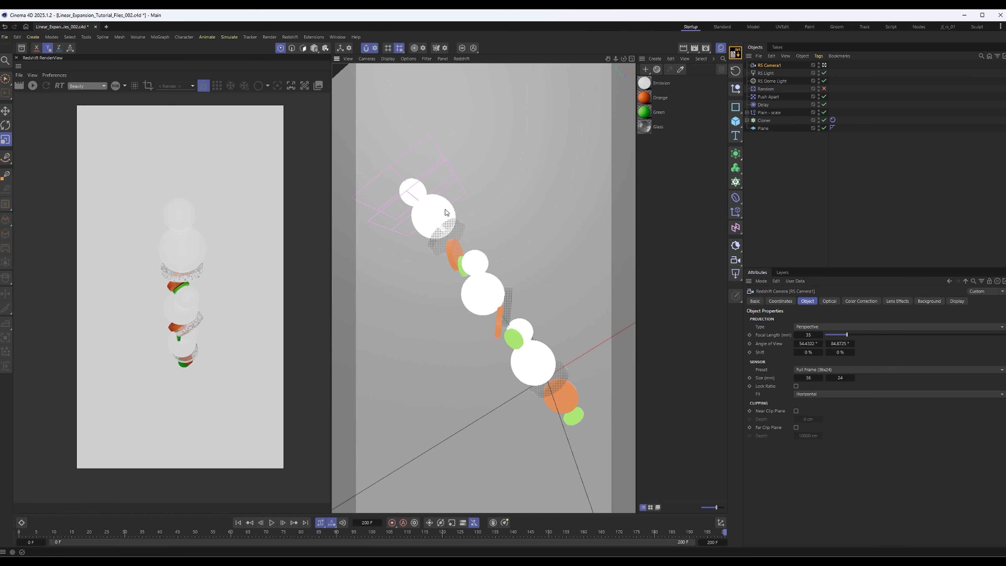
Deselect all objects, test-render the tilted stack against the backdrop plane, stop the render and save the scene
{"action": "left_click_drag", "start_coordinate": [479, 260], "coordinate": [481, 257], "text": "alt"}
{"action": "left_click", "coordinate": [782, 202]}
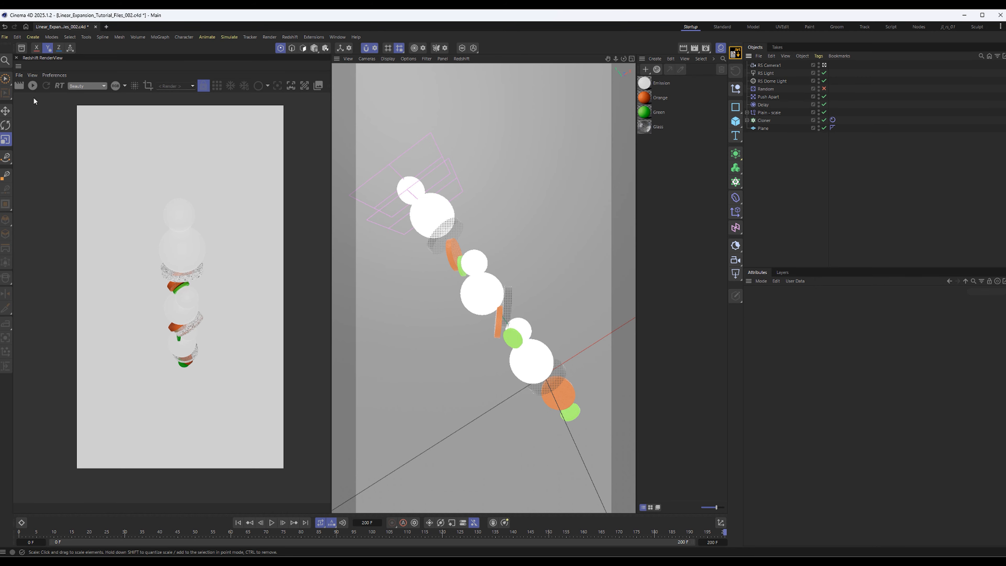
{"action": "left_click", "coordinate": [33, 85]}
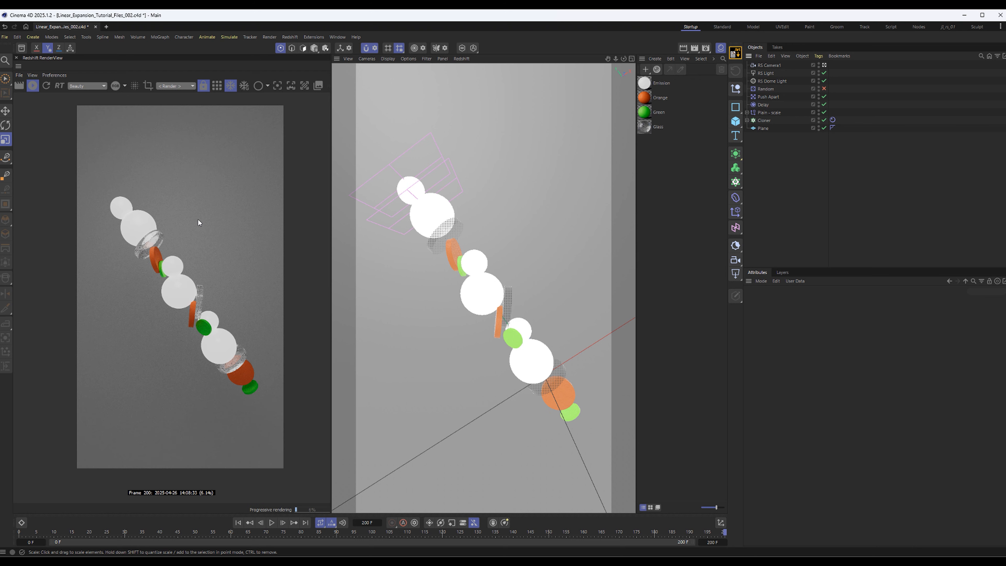
{"action": "left_click", "coordinate": [33, 88]}
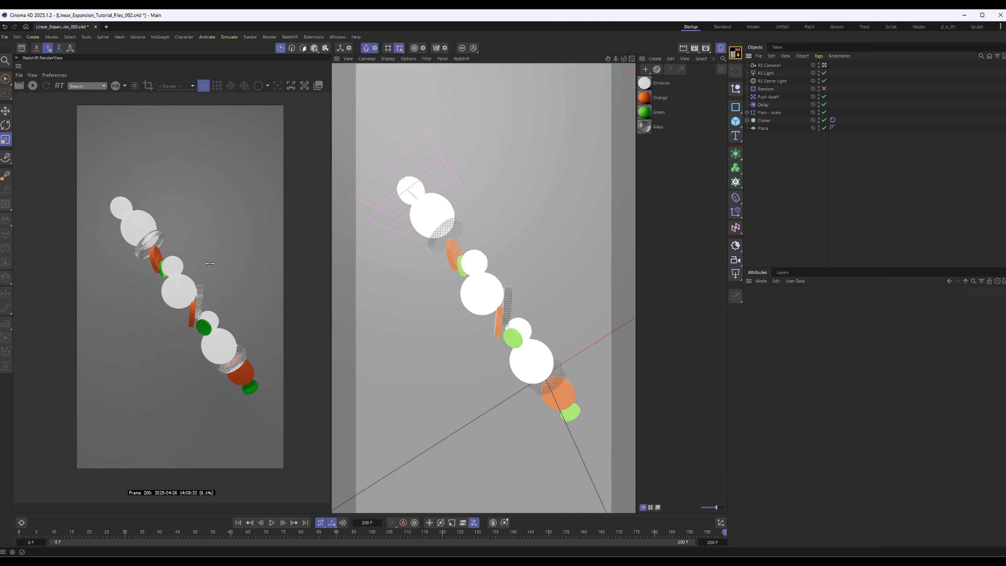
{"action": "key", "text": "ctrl+s"}
Create a Redshift Standard material named bg and assign it to the Plane
{"action": "left_click", "coordinate": [645, 69]}
{"action": "mouse_move", "coordinate": [697, 99]}
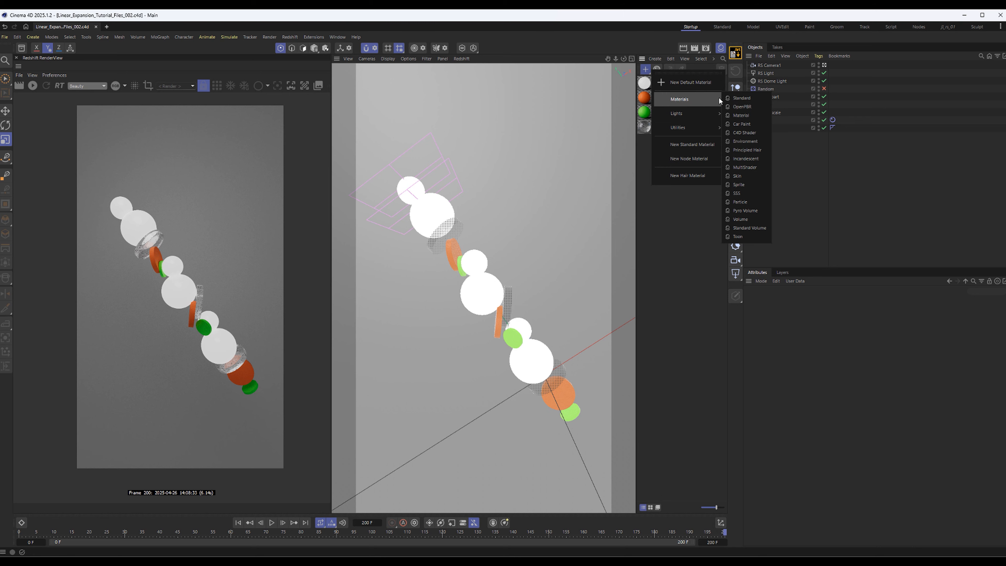
{"action": "left_click", "coordinate": [744, 99]}
{"action": "double_click", "coordinate": [663, 84]}
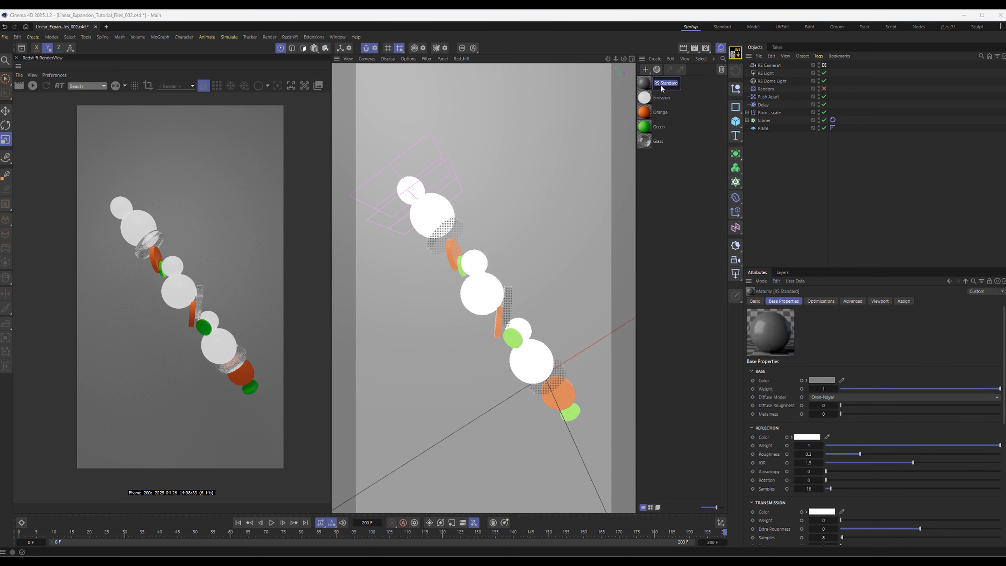
{"action": "type", "text": "bg"}
{"action": "key", "text": "Return"}
{"action": "left_click_drag", "start_coordinate": [740, 113], "coordinate": [765, 129]}
Lower the reflection weight of the bg material's RS Standard node and close the Node Editor
{"action": "double_click", "coordinate": [646, 83]}
{"action": "left_click_drag", "start_coordinate": [679, 75], "coordinate": [376, 113]}
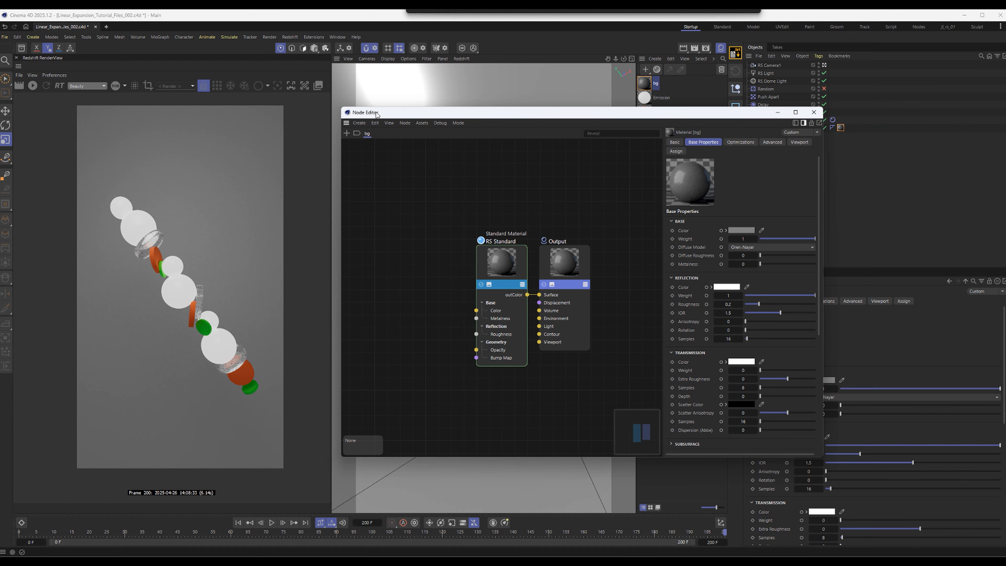
{"action": "left_click", "coordinate": [478, 262]}
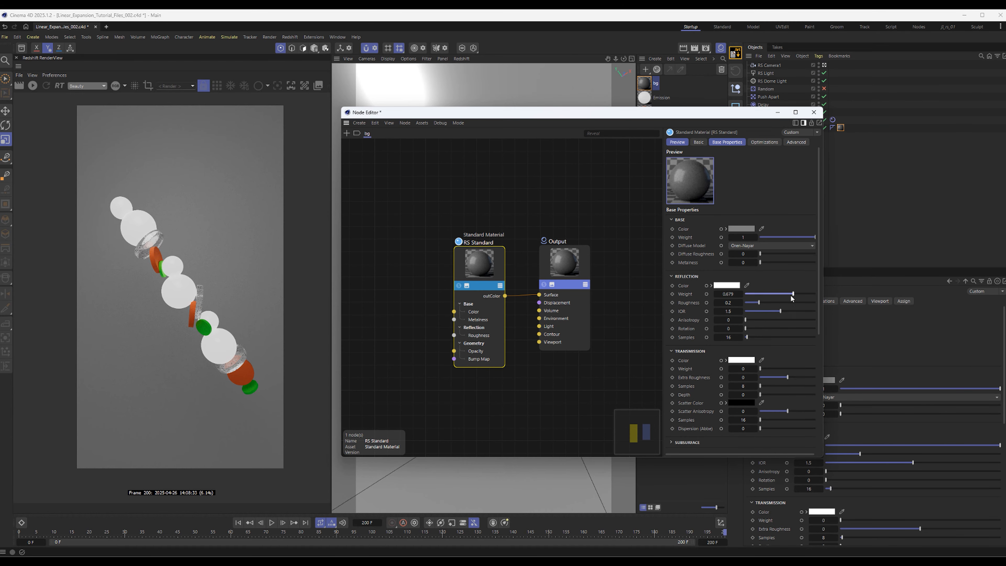
{"action": "left_click", "coordinate": [814, 112]}
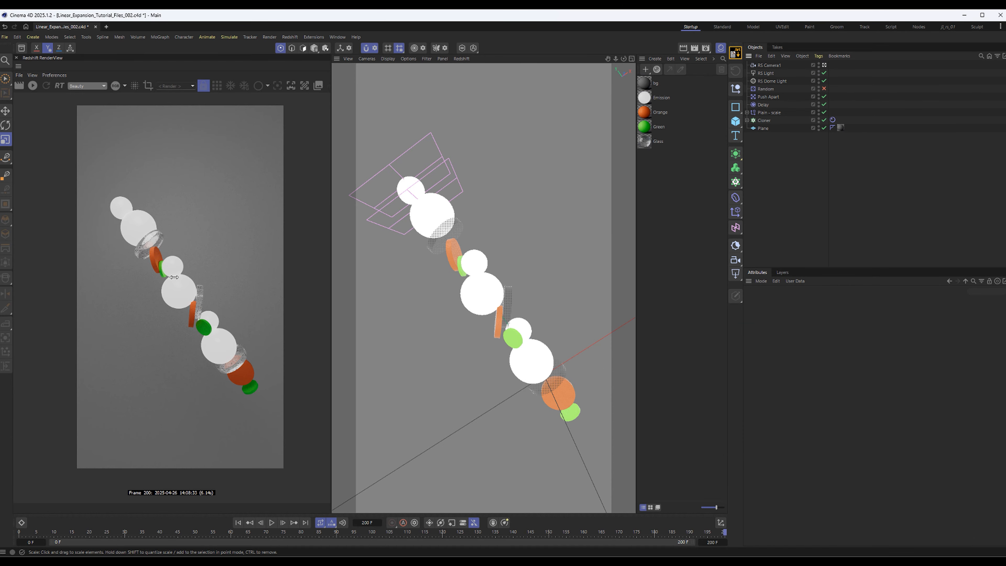
Render the scene with the bg material and examine the stack against the backdrop
{"action": "right_click_drag", "start_coordinate": [174, 276], "coordinate": [154, 310], "text": "alt"}
{"action": "middle_click_drag", "start_coordinate": [211, 281], "coordinate": [201, 278], "text": "alt"}
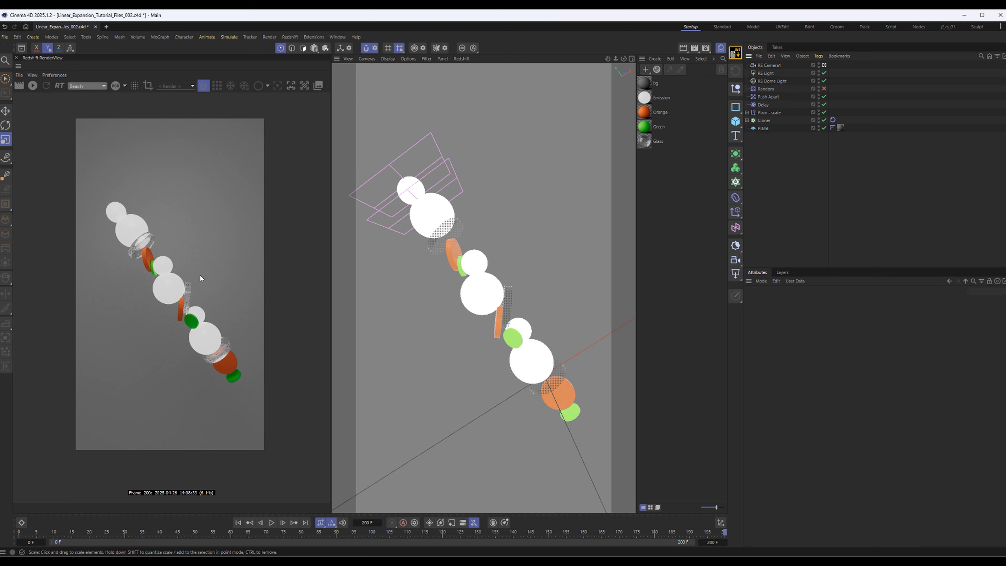
{"action": "left_click", "coordinate": [33, 86]}
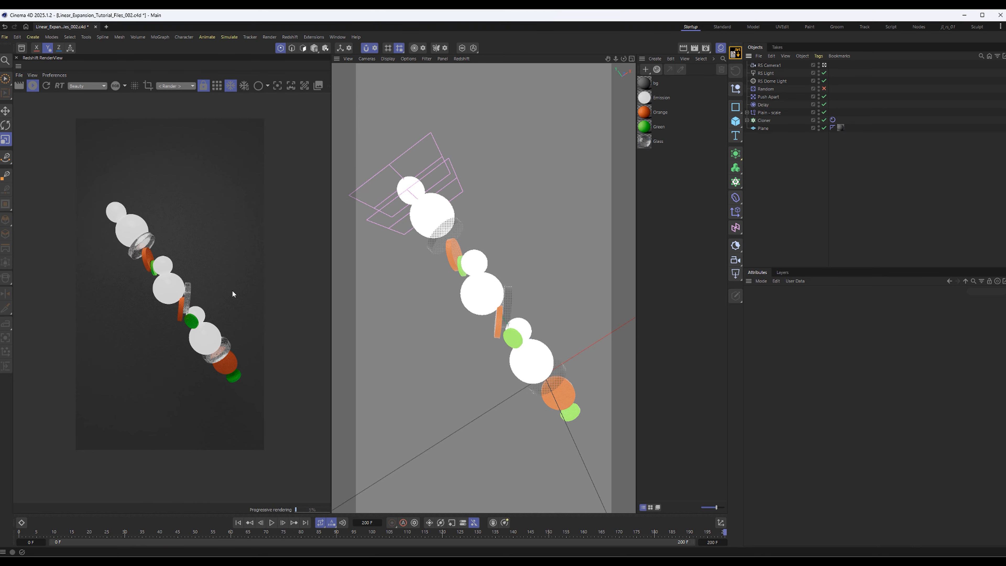
{"action": "right_click_drag", "start_coordinate": [202, 322], "coordinate": [283, 289], "text": "alt"}
{"action": "middle_click_drag", "start_coordinate": [248, 264], "coordinate": [245, 282], "text": "alt"}
{"action": "scroll", "coordinate": [202, 336], "scroll_direction": "down", "scroll_amount": 3}
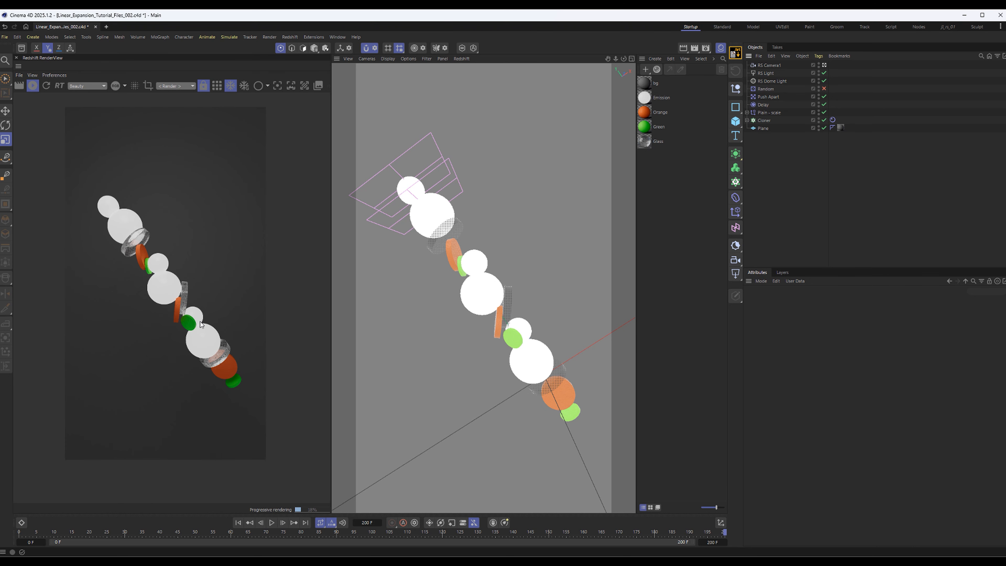
Rewind the animation to frame 0, stop the live render and save the scene
{"action": "left_click", "coordinate": [238, 522]}
{"action": "left_click", "coordinate": [34, 86]}
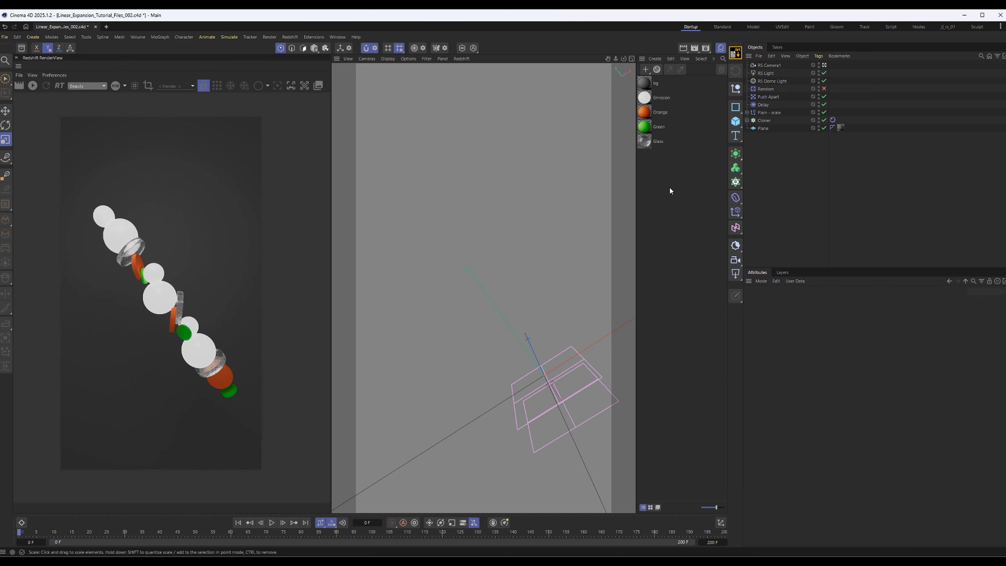
{"action": "key", "text": "ctrl+s"}
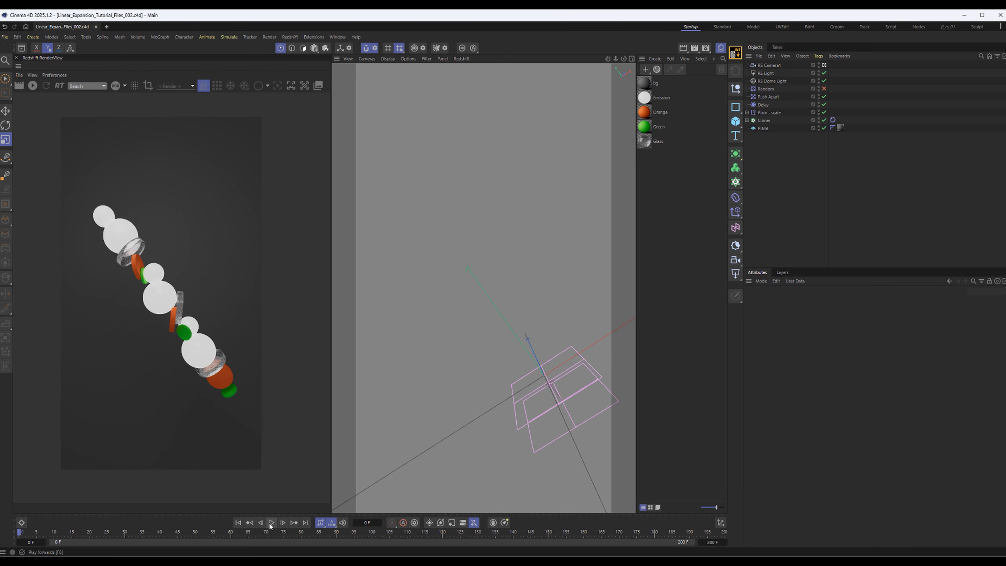
Expand the Plain - scale effector and the Cloner, and show the Cloner's list of effectors
{"action": "left_click", "coordinate": [276, 523]}
{"action": "left_click", "coordinate": [747, 113]}
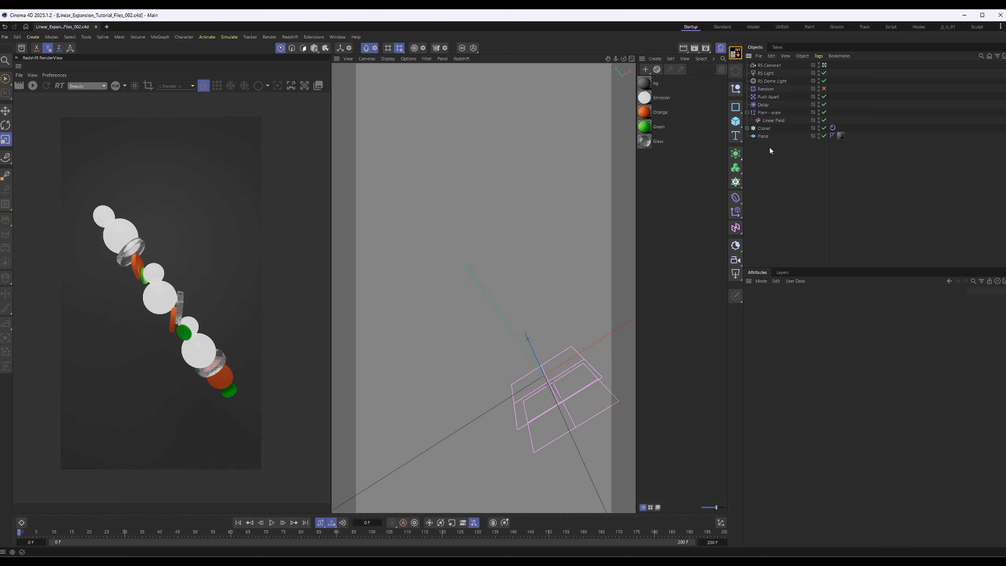
{"action": "left_click", "coordinate": [747, 128]}
{"action": "left_click", "coordinate": [763, 129]}
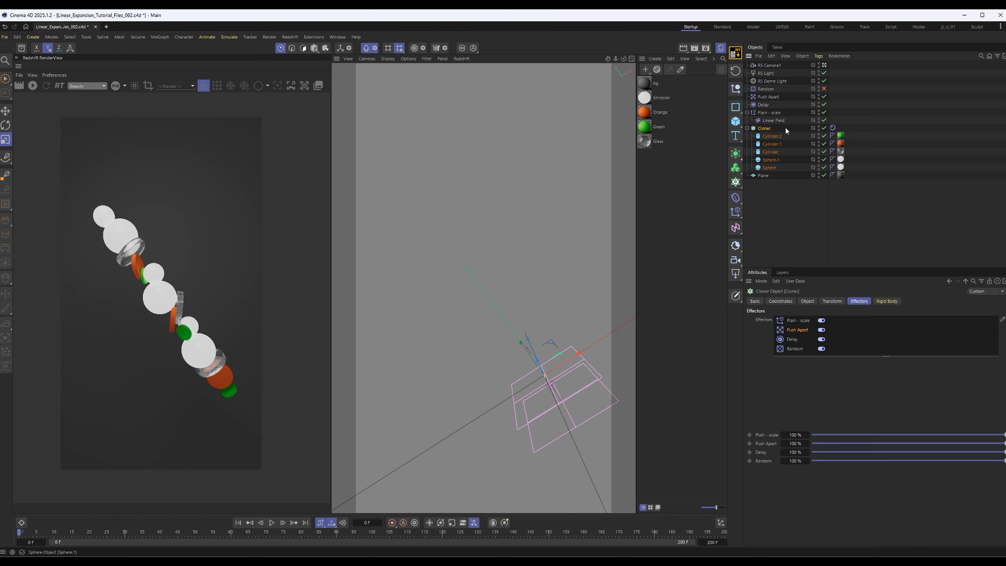
Set the Push Apart effector's radius to 50 cm
{"action": "left_click", "coordinate": [766, 89]}
{"action": "left_click", "coordinate": [772, 97]}
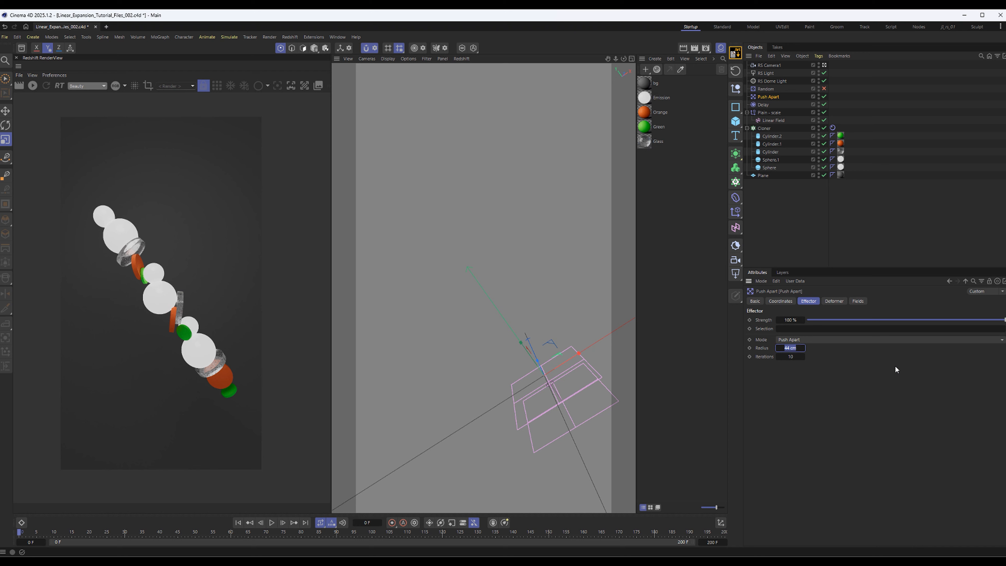
{"action": "type", "text": "50"}
{"action": "key", "text": "Return"}
Review the Delay effector's strength and the Plain - scale effector's rotation parameters
{"action": "left_click", "coordinate": [769, 104]}
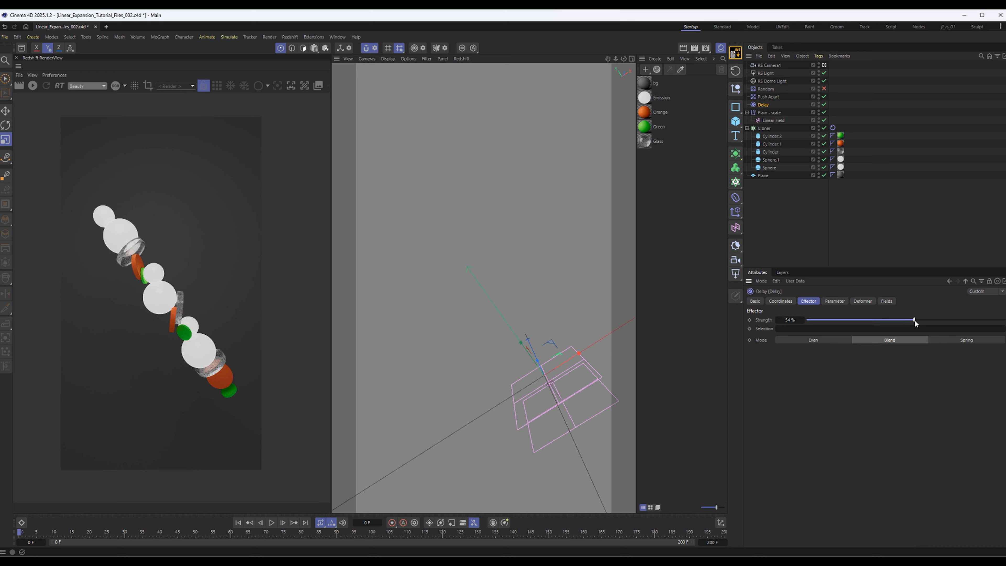
{"action": "left_click", "coordinate": [765, 113]}
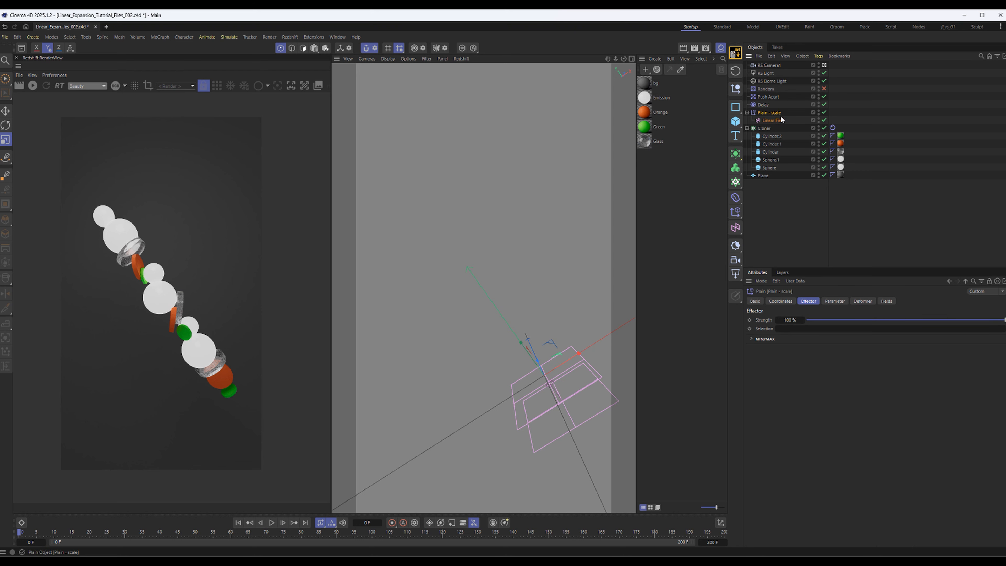
{"action": "left_click", "coordinate": [834, 300]}
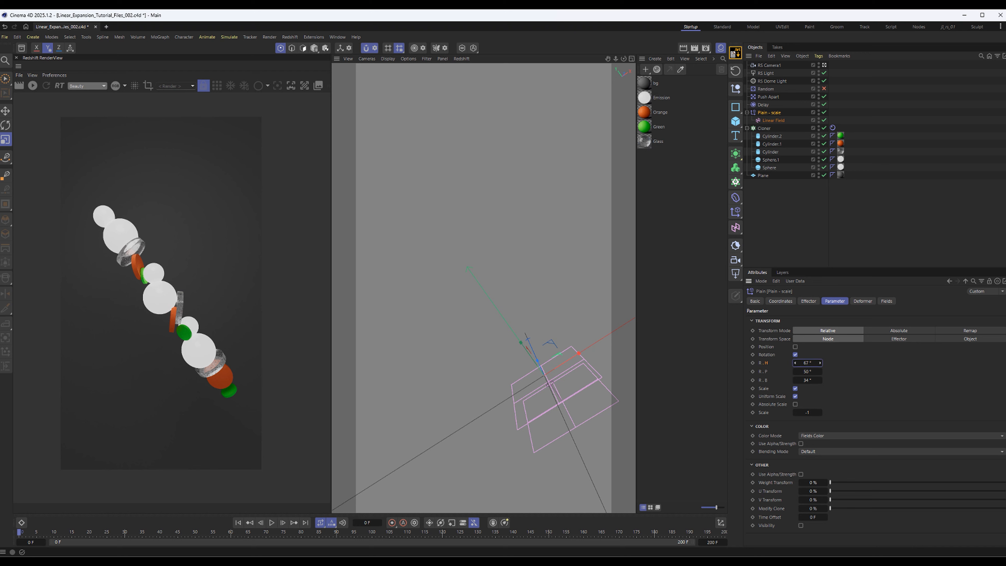
{"action": "left_click_drag", "start_coordinate": [808, 371], "coordinate": [811, 380]}
Show the Linear Field's length and direction settings, and collapse the Plain - scale and Cloner hierarchies
{"action": "left_click", "coordinate": [772, 120]}
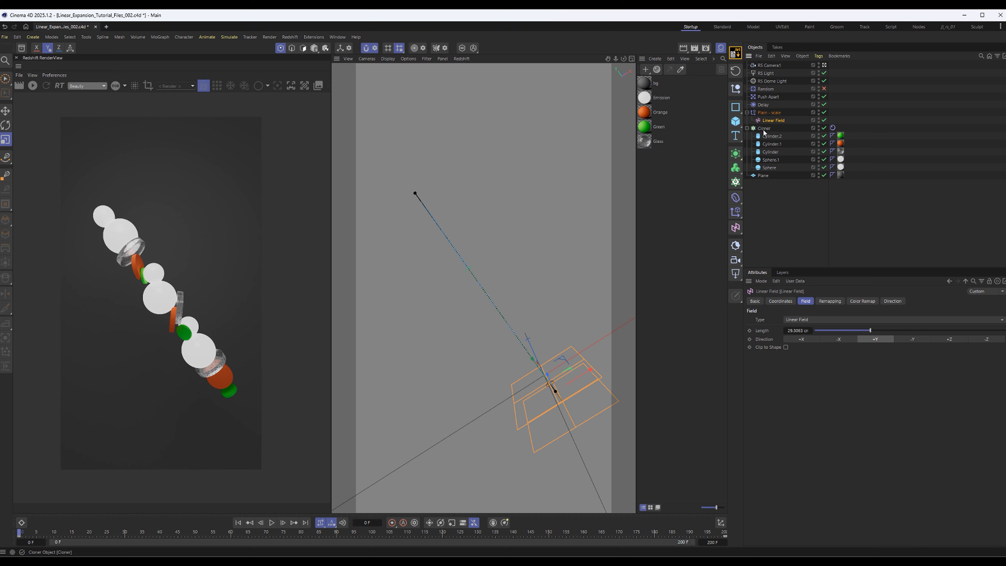
{"action": "left_click", "coordinate": [746, 113]}
{"action": "left_click", "coordinate": [746, 120]}
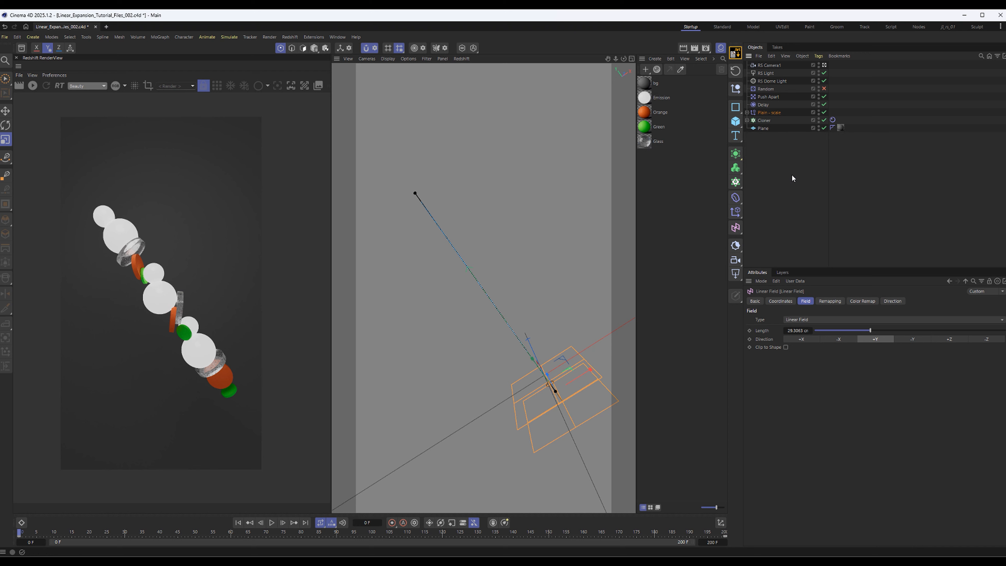
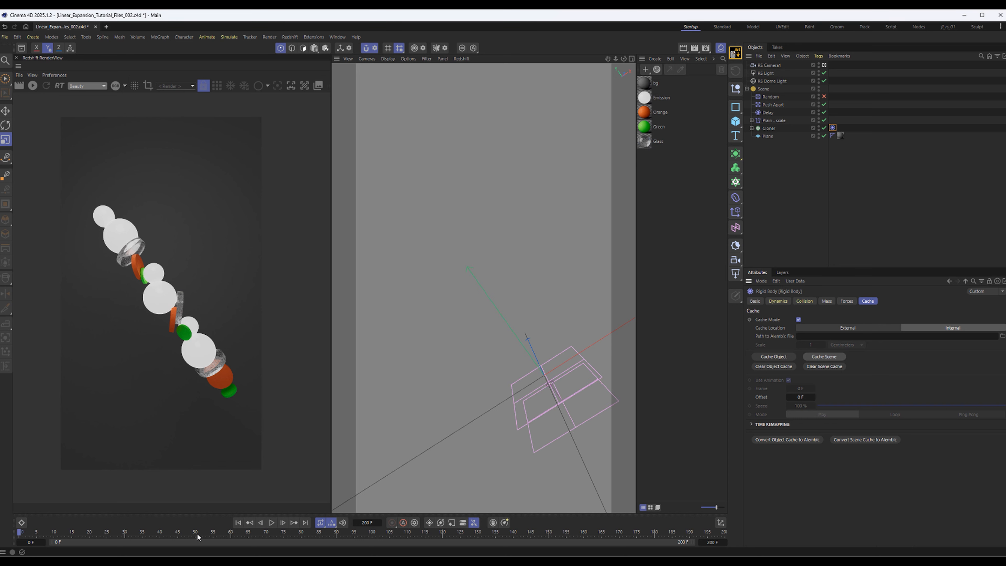
Play and scrub through the whole animation to check the cached rigid body simulation
{"action": "left_click", "coordinate": [272, 523]}
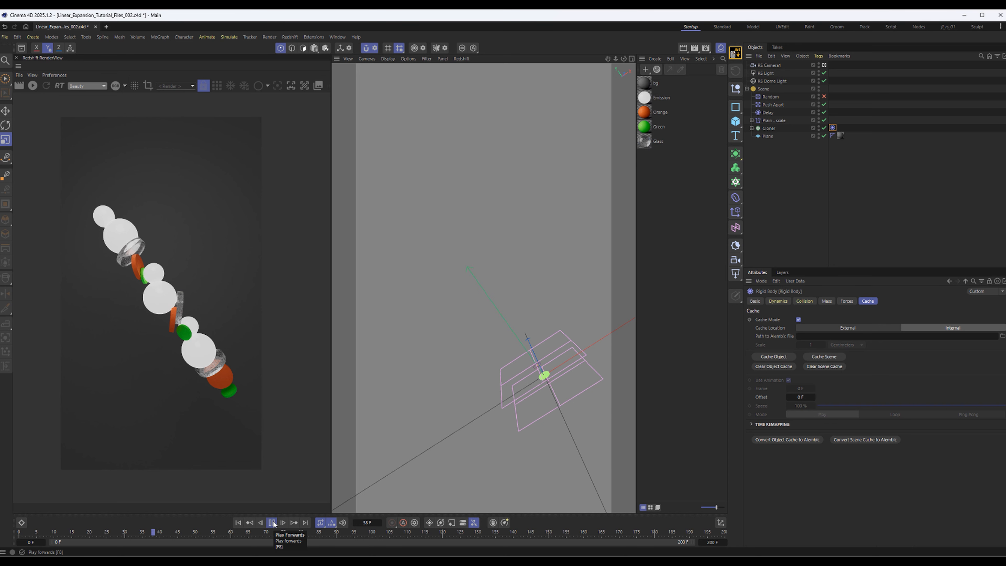
{"action": "left_click", "coordinate": [271, 523]}
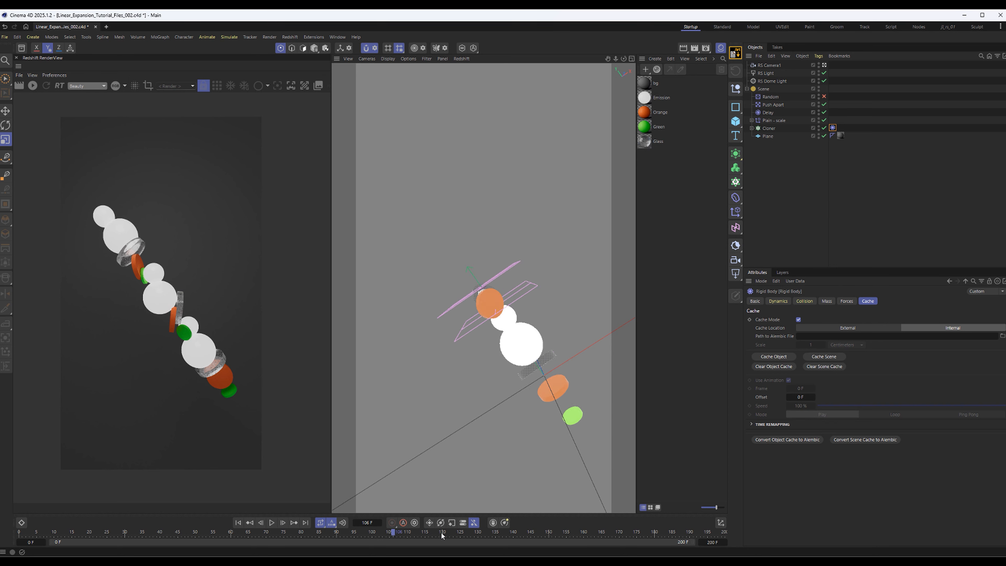
{"action": "left_click_drag", "start_coordinate": [443, 536], "coordinate": [272, 547]}
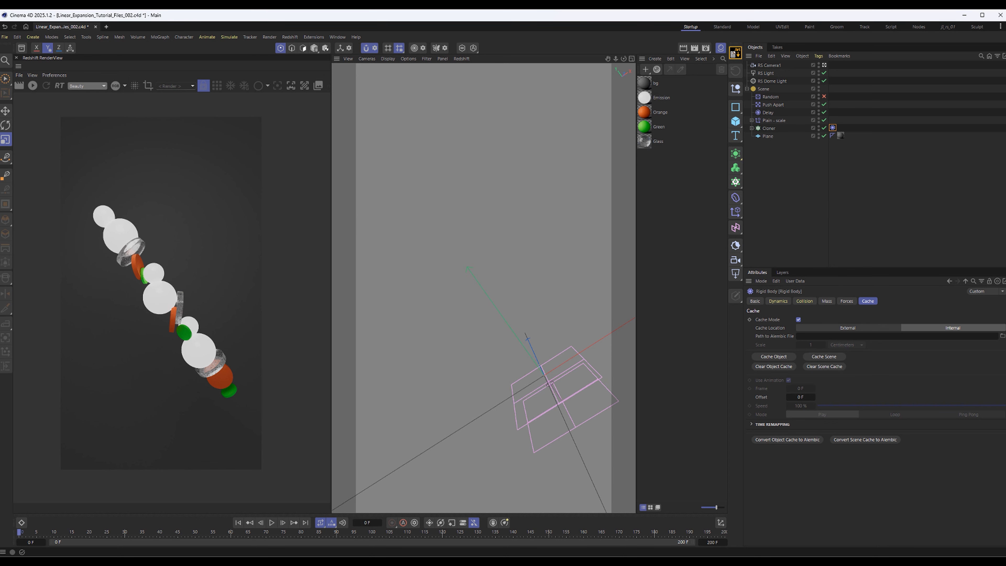
{"action": "left_click_drag", "start_coordinate": [19, 532], "coordinate": [444, 542]}
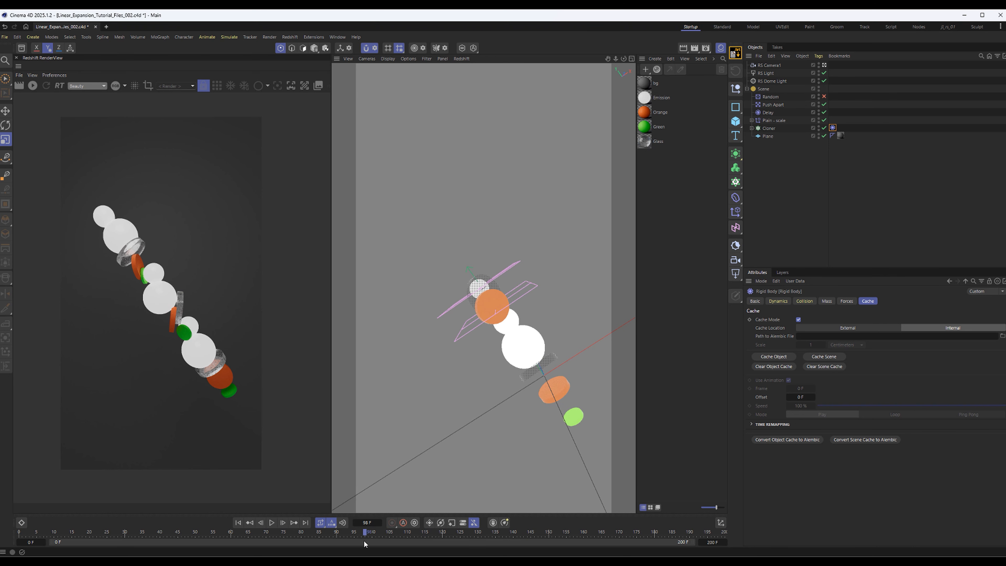
{"action": "left_click_drag", "start_coordinate": [303, 539], "coordinate": [876, 504]}
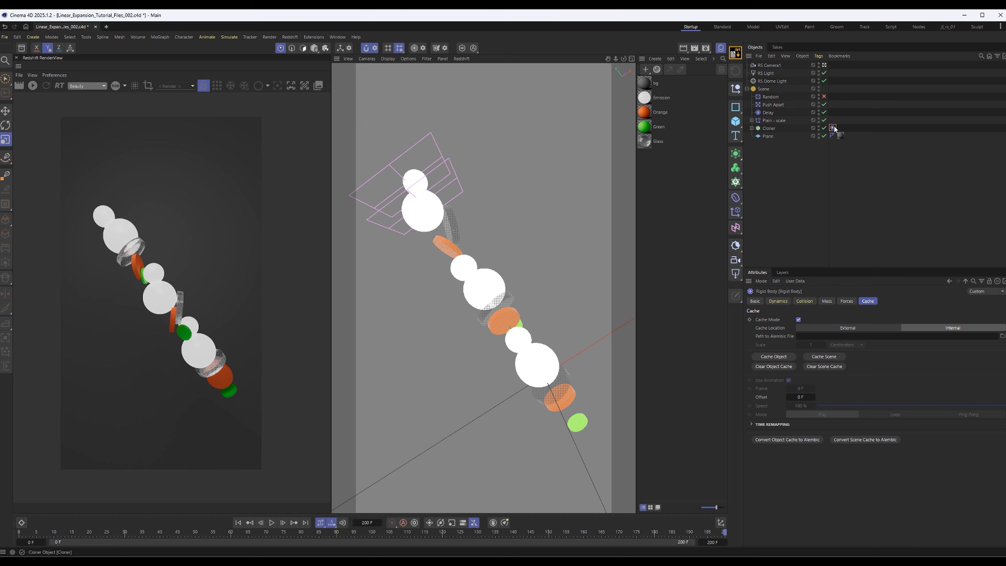
Clear the scene's simulation cache and scrub through the timeline to compare the uncached motion
{"action": "left_click", "coordinate": [823, 365]}
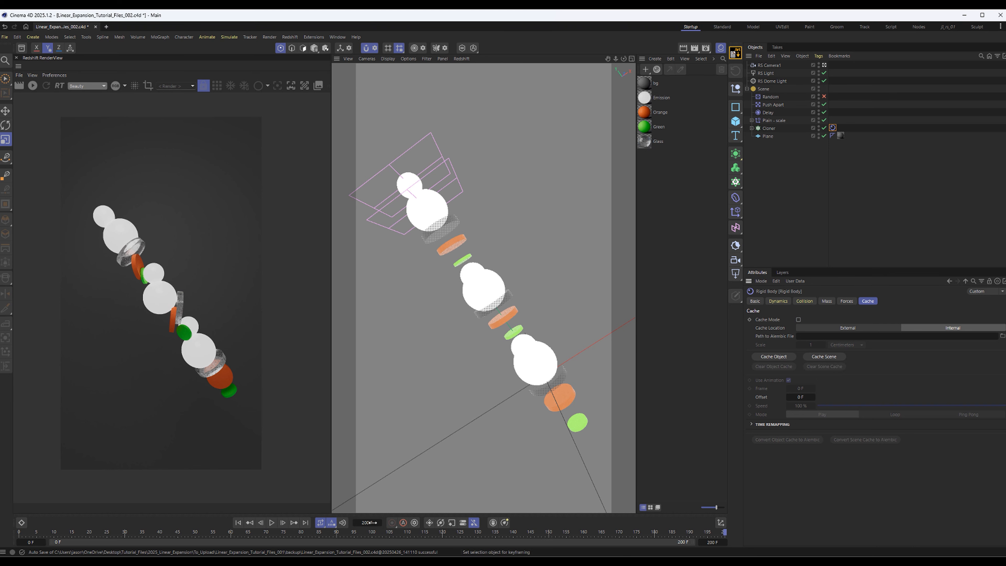
{"action": "left_click_drag", "start_coordinate": [722, 535], "coordinate": [314, 544]}
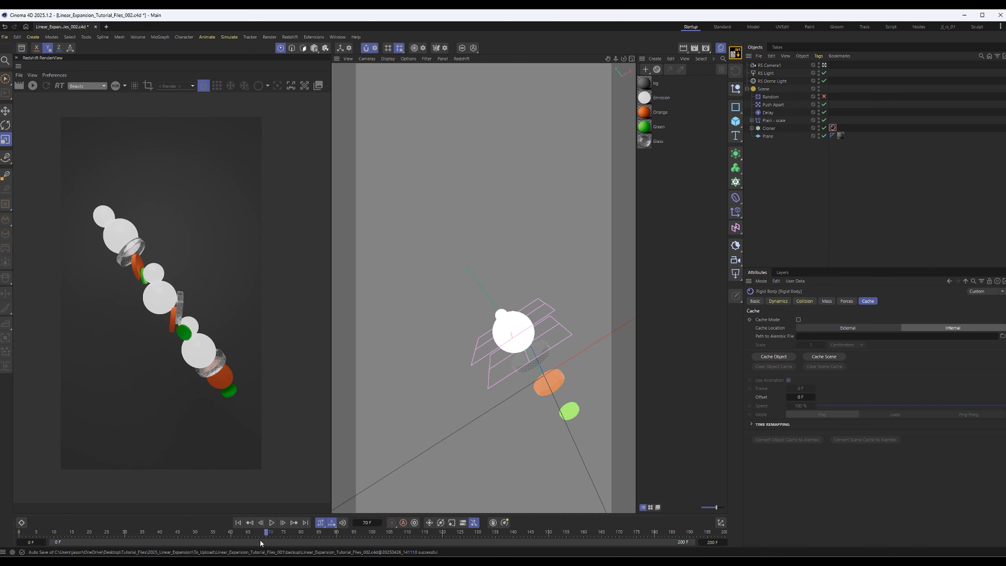
{"action": "left_click_drag", "start_coordinate": [389, 539], "coordinate": [732, 533]}
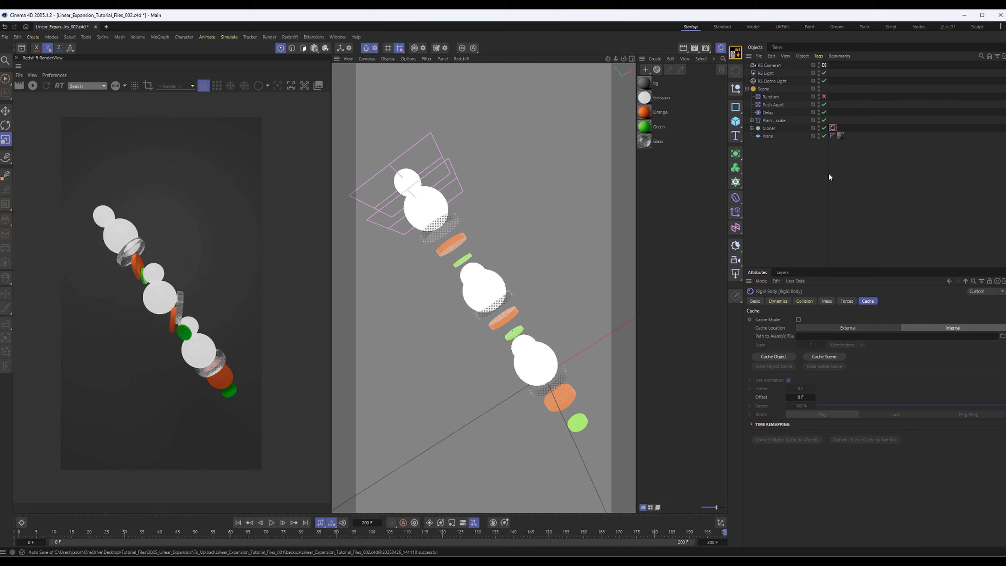
Cache the whole scene's simulation from the Cloner's Rigid Body tag and play the animation
{"action": "left_click", "coordinate": [767, 128]}
{"action": "left_click", "coordinate": [832, 127]}
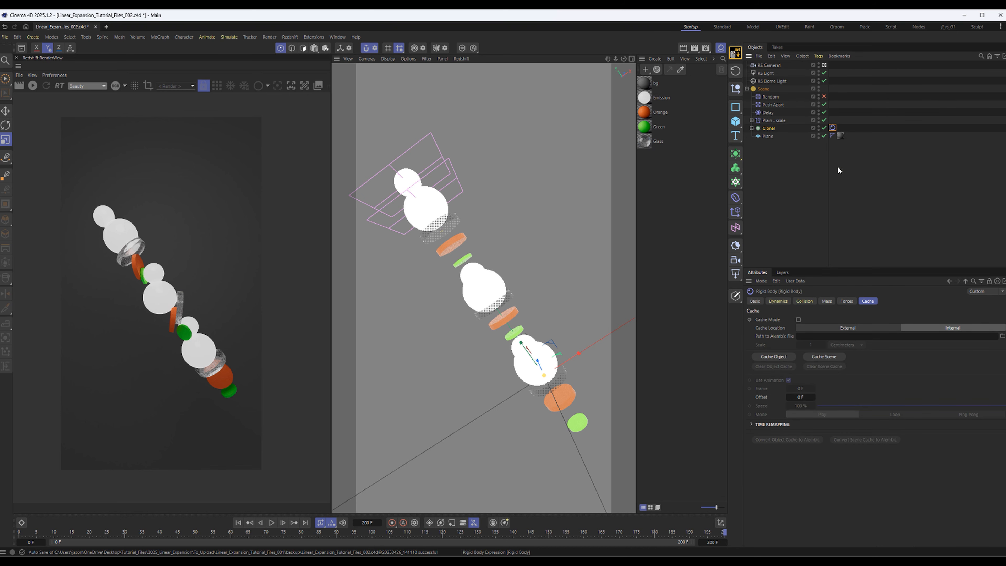
{"action": "left_click", "coordinate": [831, 356]}
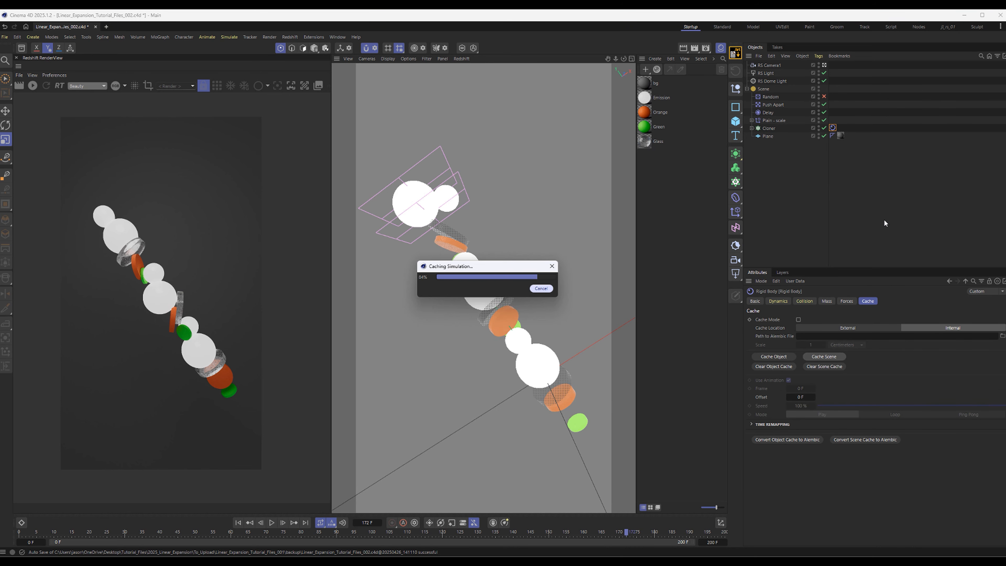
{"action": "left_click", "coordinate": [272, 523]}
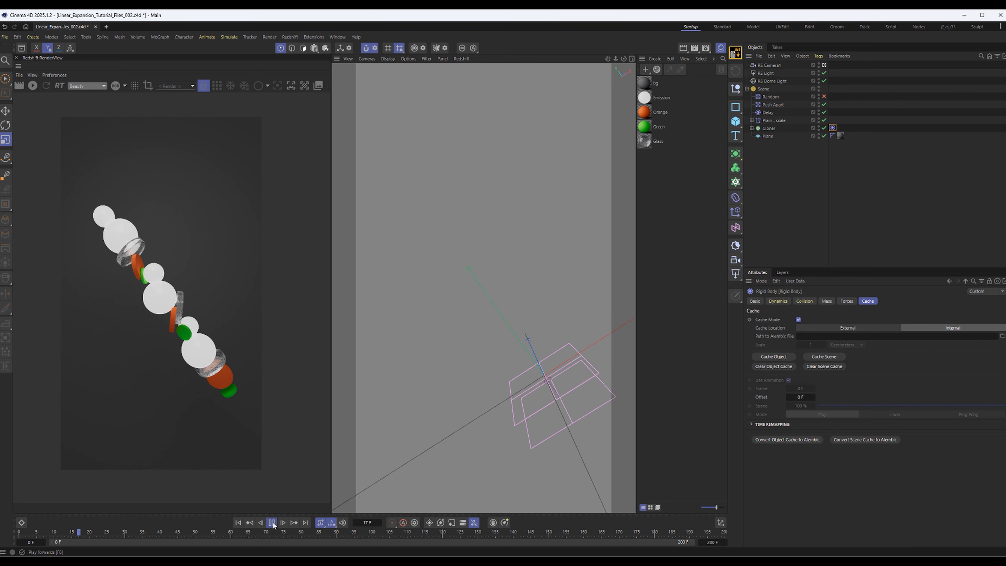
Duplicate the glass cylinder inside the Cloner, giving the copy a radius of 64 cm and a height of 25 cm
{"action": "left_click", "coordinate": [751, 128]}
{"action": "left_click", "coordinate": [792, 225]}
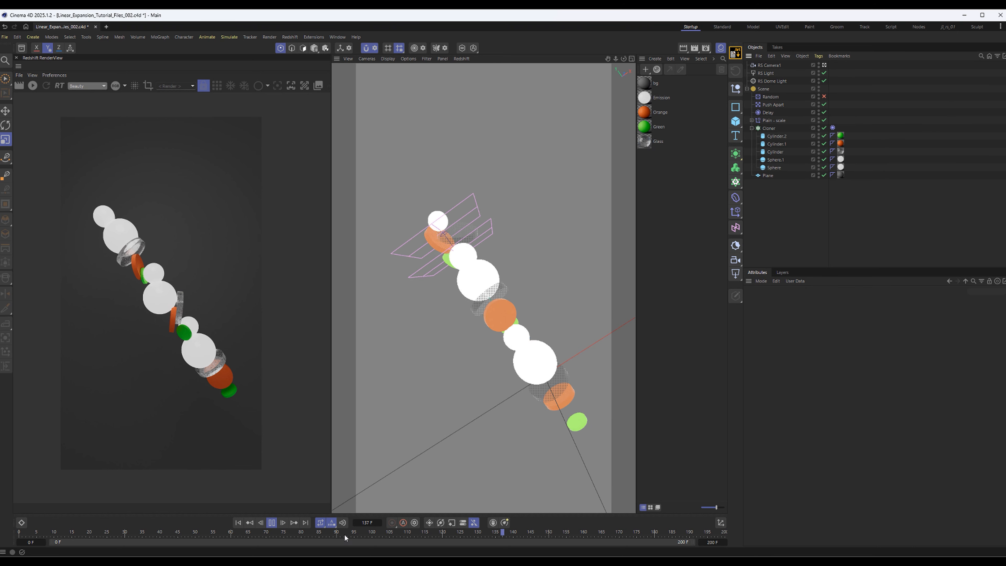
{"action": "key", "text": "space"}
{"action": "left_click", "coordinate": [776, 136]}
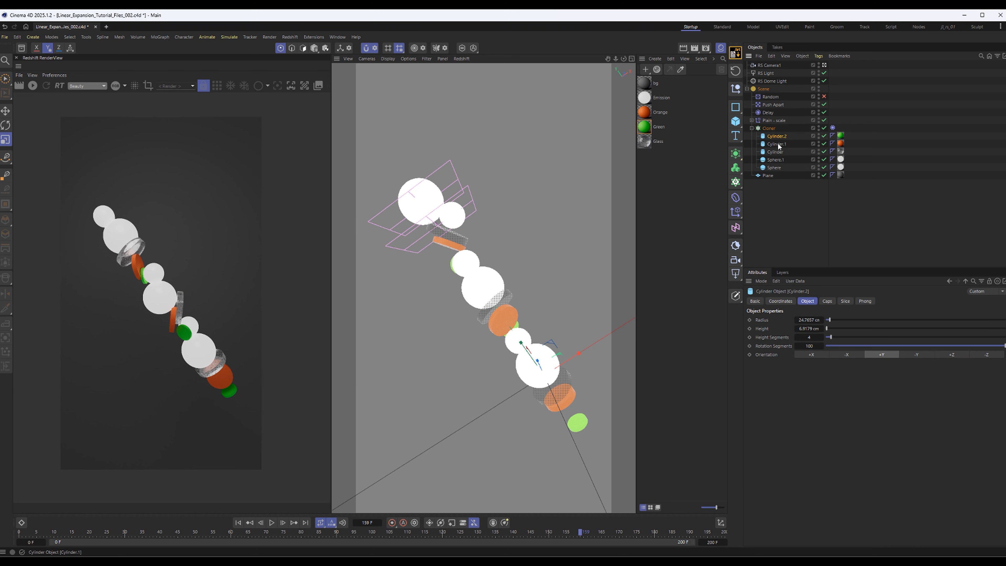
{"action": "left_click", "coordinate": [777, 144]}
{"action": "left_click_drag", "start_coordinate": [778, 153], "coordinate": [782, 148], "text": "ctrl"}
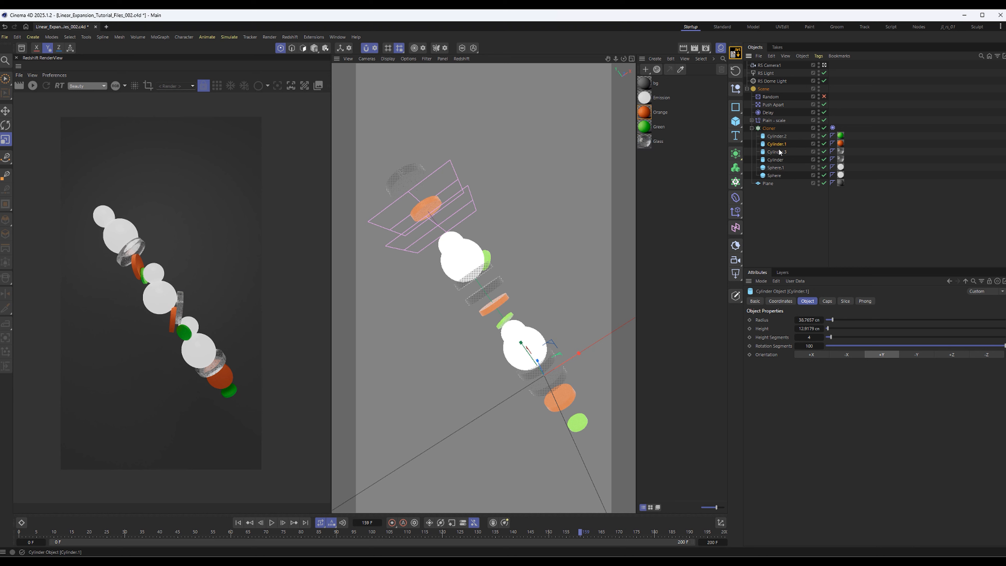
{"action": "left_click_drag", "start_coordinate": [813, 316], "coordinate": [812, 329]}
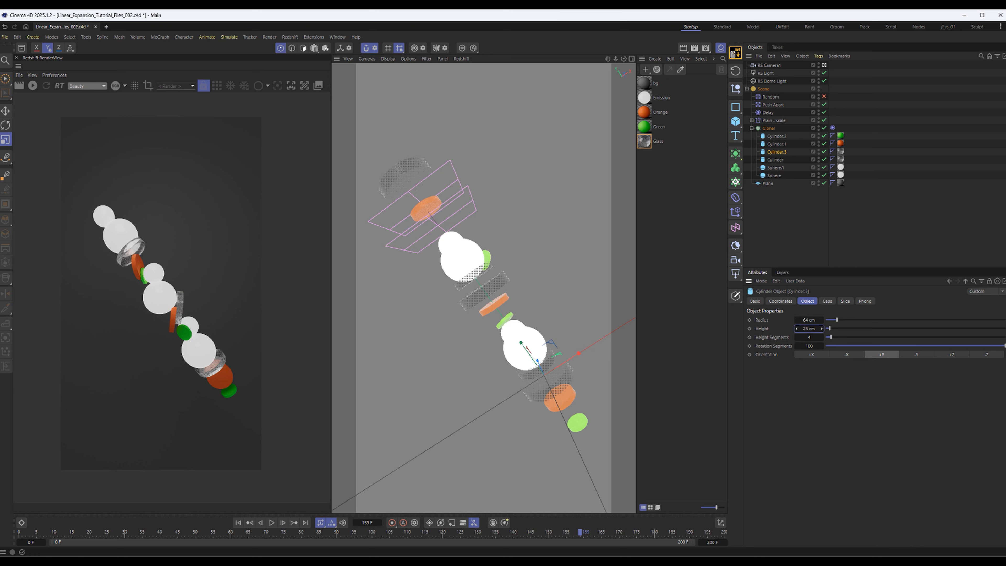
Enable cap fillets with a 1 cm radius on all four cylinders in the Cloner
{"action": "left_click", "coordinate": [776, 136], "text": "shift"}
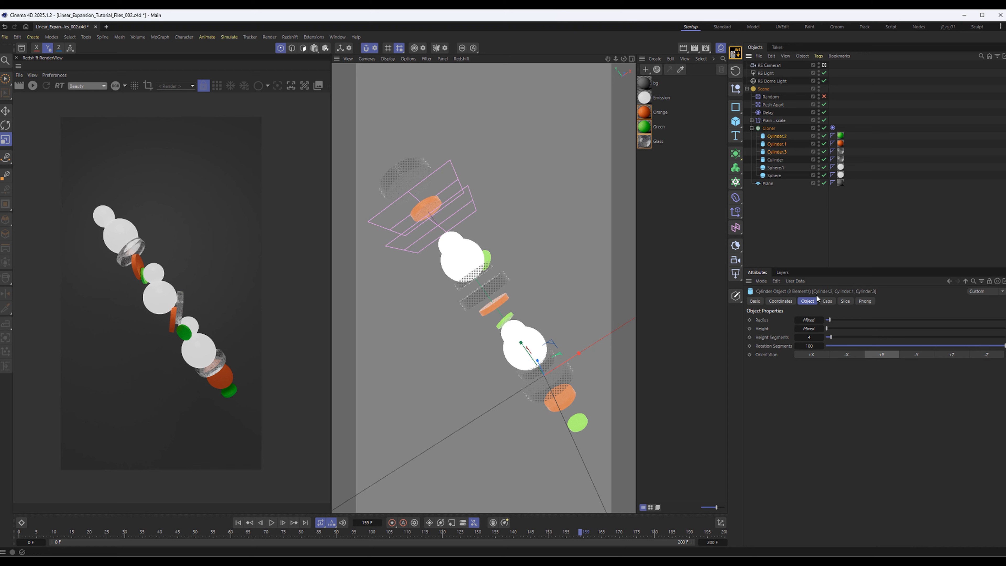
{"action": "left_click", "coordinate": [827, 301]}
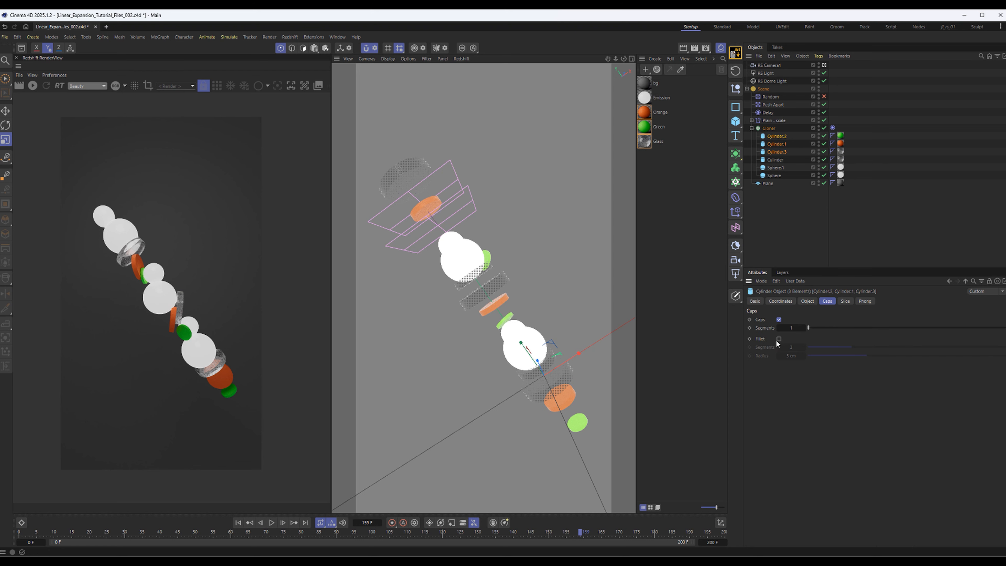
{"action": "left_click", "coordinate": [775, 159]}
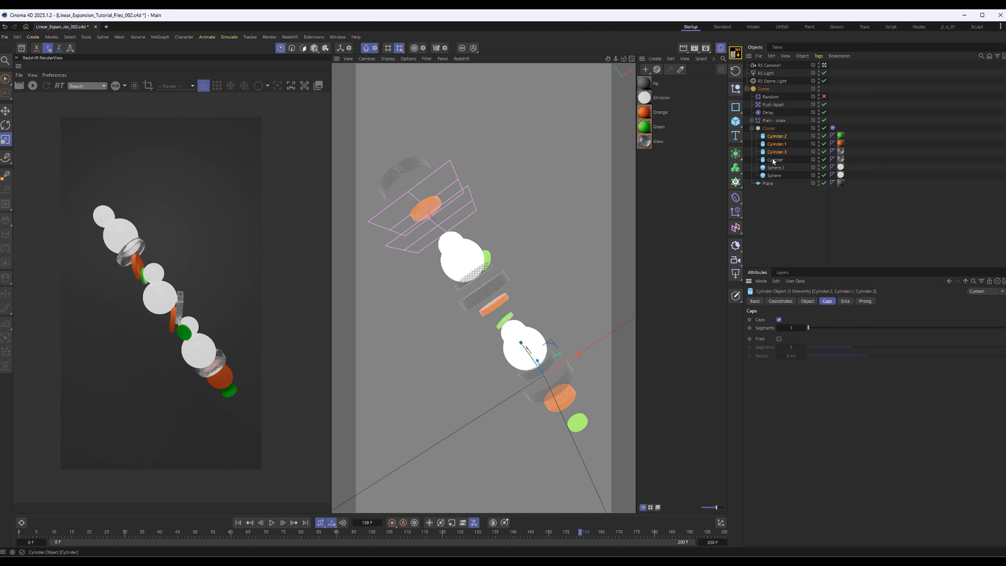
{"action": "left_click", "coordinate": [777, 137], "text": "shift"}
{"action": "left_click", "coordinate": [778, 339]}
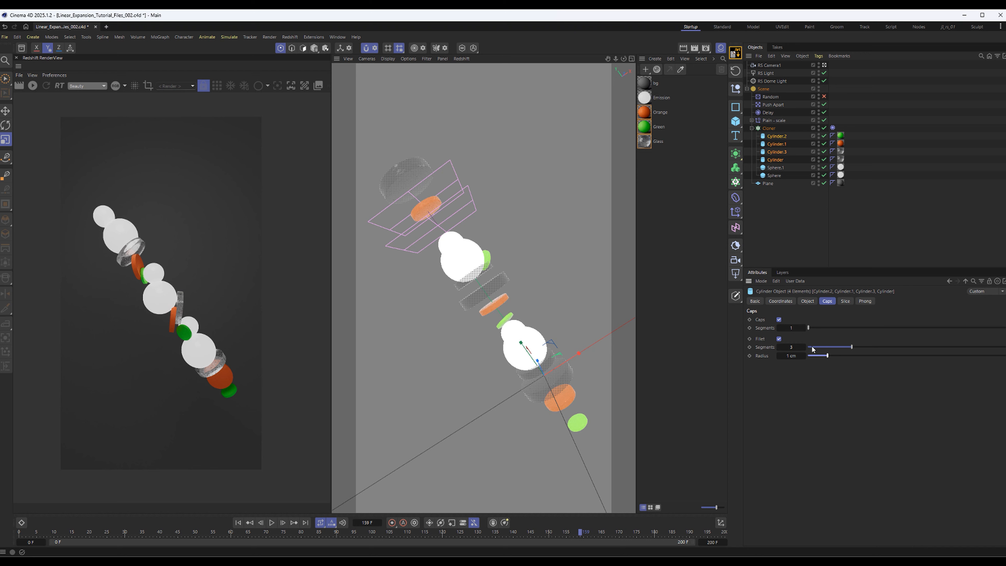
Return to the first frame, collapse the Cloner and Scene hierarchies, and save the project
{"action": "left_click", "coordinate": [238, 522]}
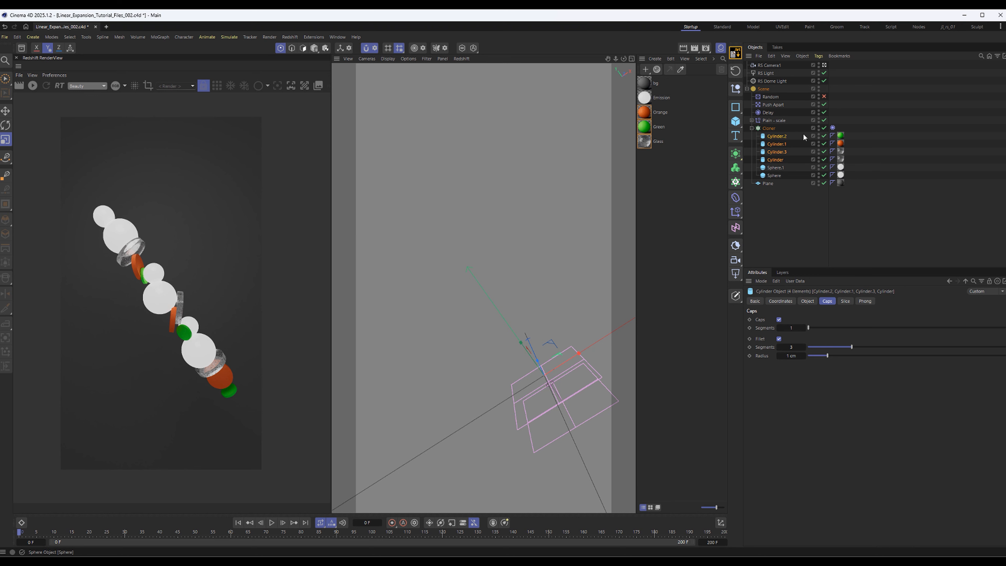
{"action": "left_click", "coordinate": [751, 128]}
{"action": "left_click", "coordinate": [746, 89]}
{"action": "left_click", "coordinate": [787, 133]}
{"action": "key", "text": "ctrl+s"}
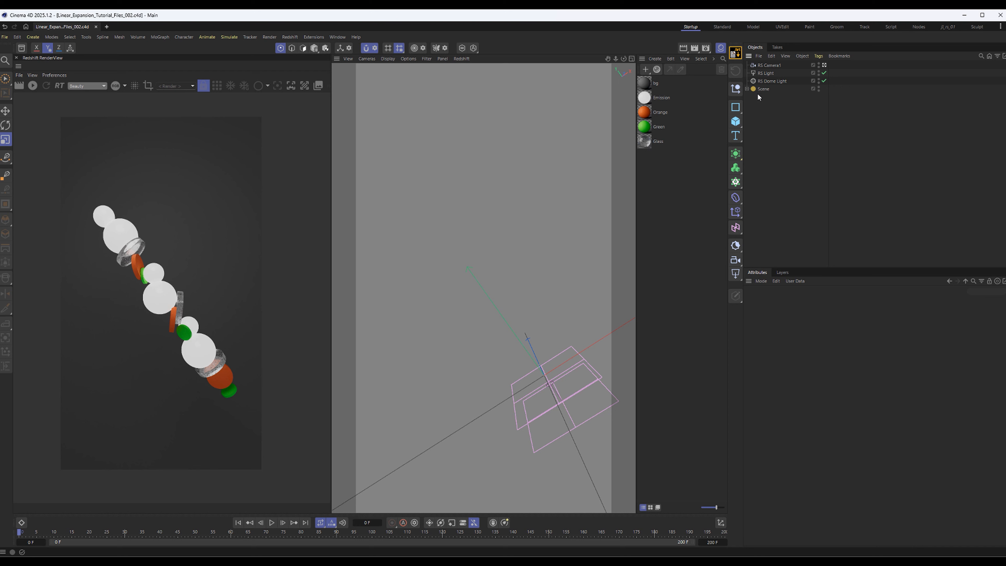
Review the Scene hierarchy and the RS Camera1 projection settings, and briefly play the animation
{"action": "left_click", "coordinate": [746, 88]}
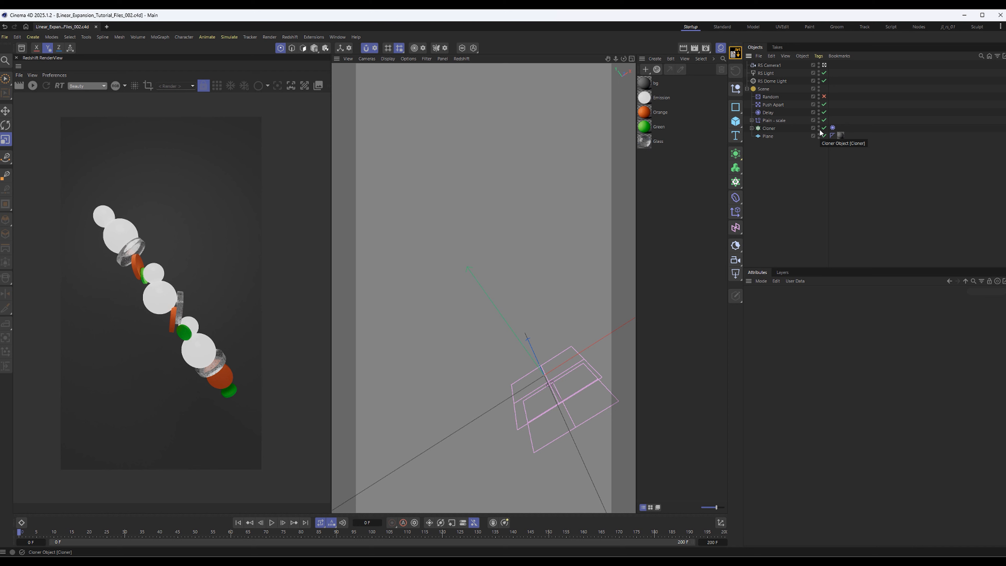
{"action": "left_click", "coordinate": [768, 65]}
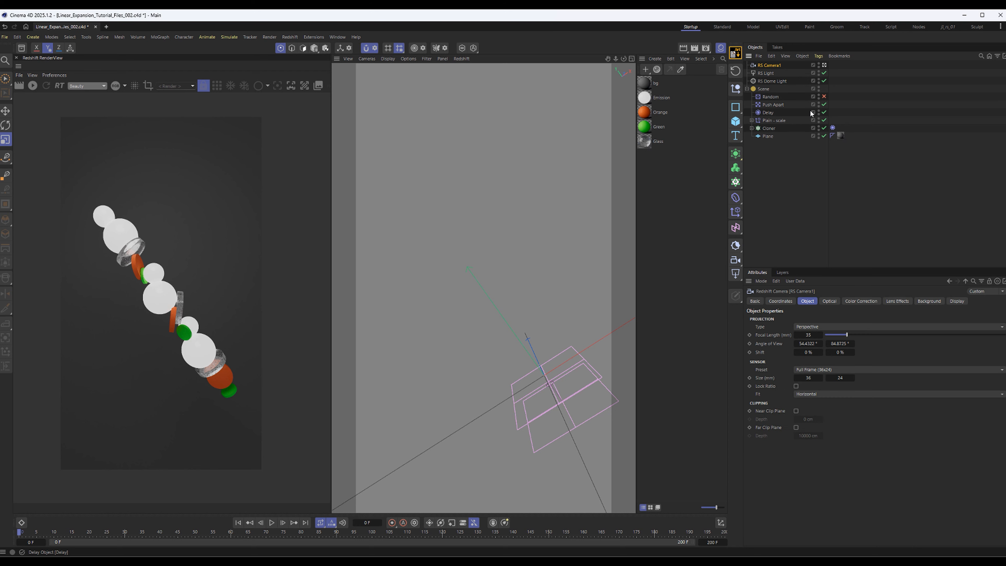
{"action": "left_click", "coordinate": [747, 89]}
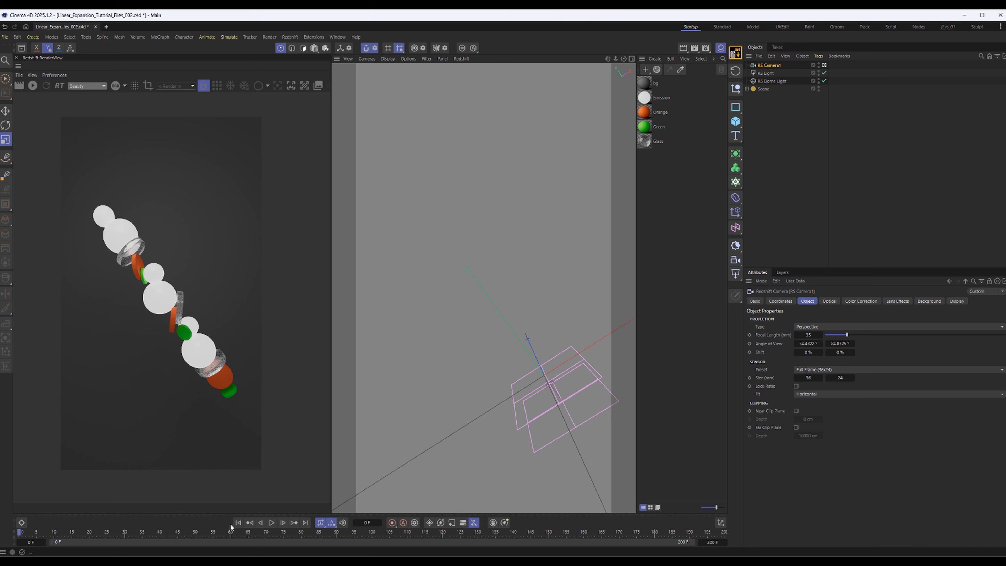
{"action": "left_click", "coordinate": [272, 523]}
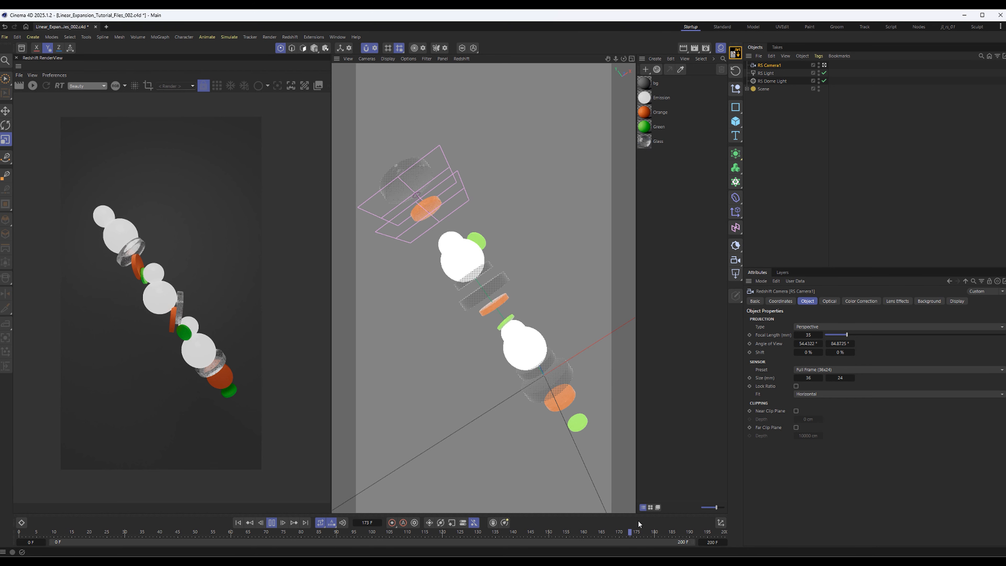
{"action": "left_click", "coordinate": [272, 523]}
Add a MoGraph Cache tag to the Cloner and bake its animation
{"action": "left_click", "coordinate": [746, 89]}
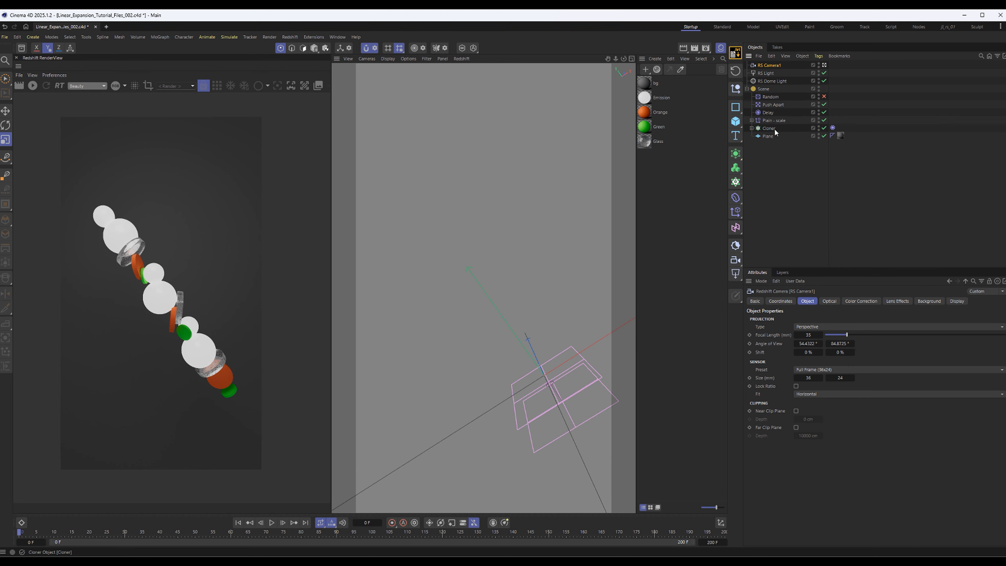
{"action": "left_click", "coordinate": [768, 128]}
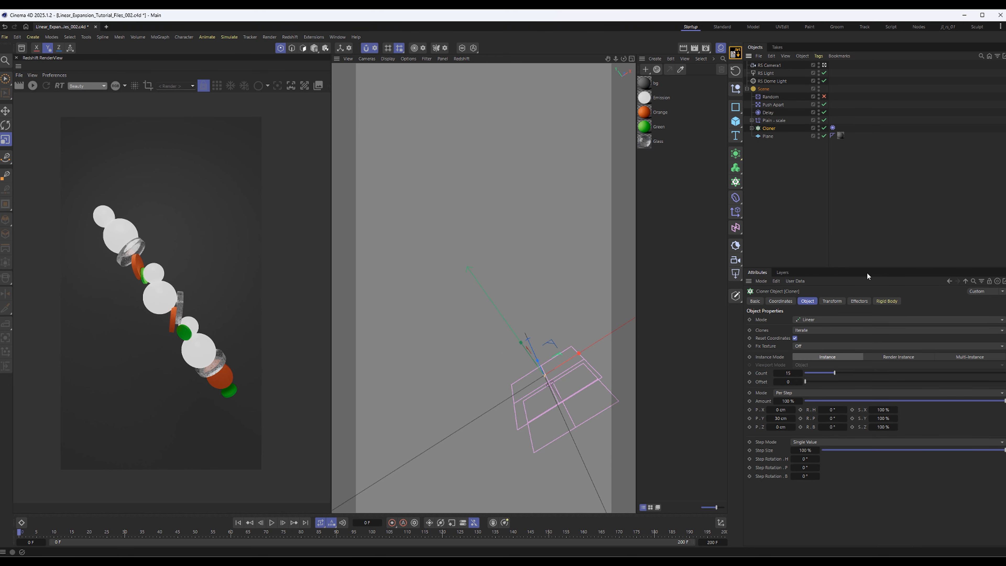
{"action": "left_click", "coordinate": [818, 56]}
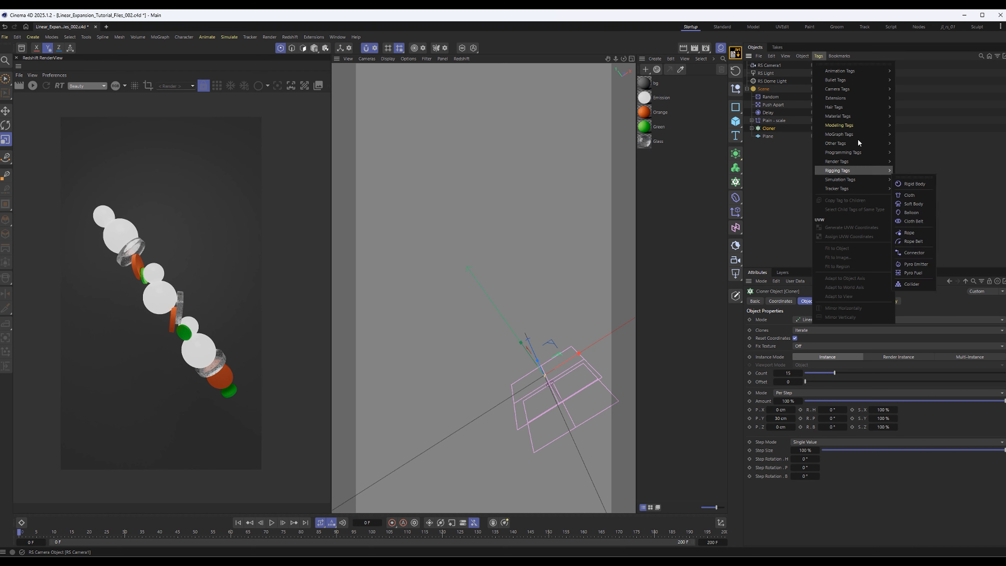
{"action": "mouse_move", "coordinate": [860, 132]}
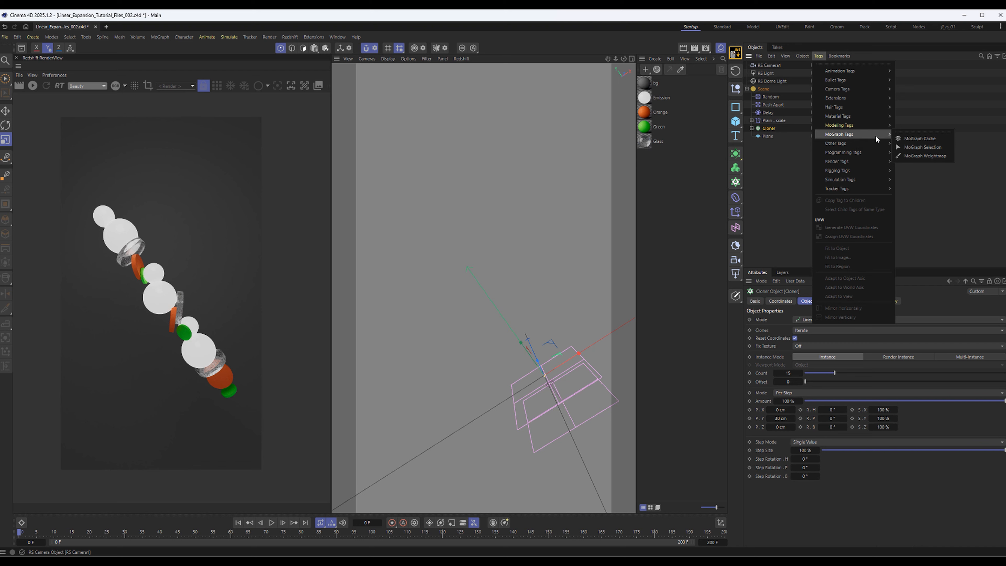
{"action": "left_click", "coordinate": [918, 139]}
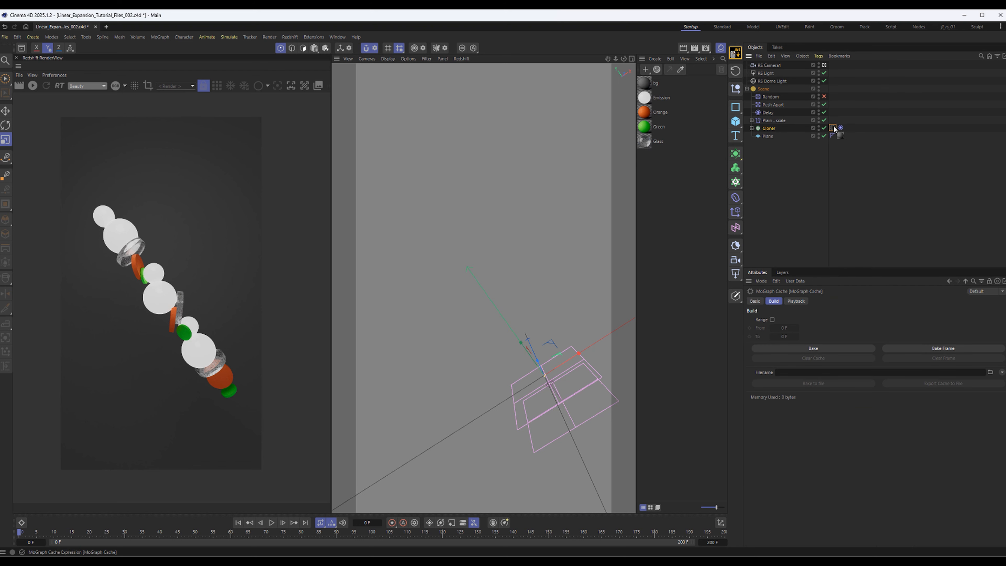
{"action": "left_click", "coordinate": [820, 347]}
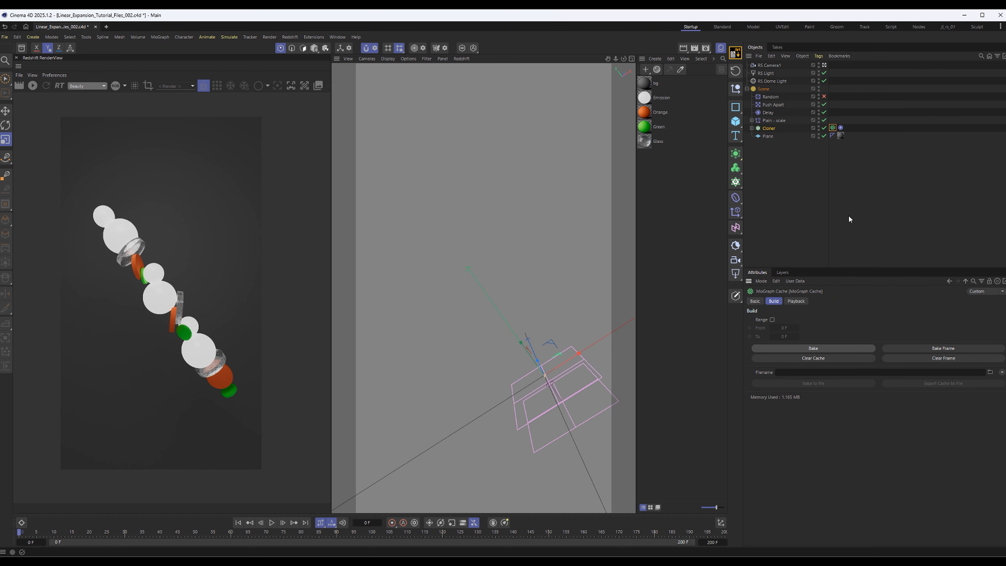
Play and scrub the baked Cloner animation, and start the Redshift live render at frame 186
{"action": "left_click", "coordinate": [272, 523]}
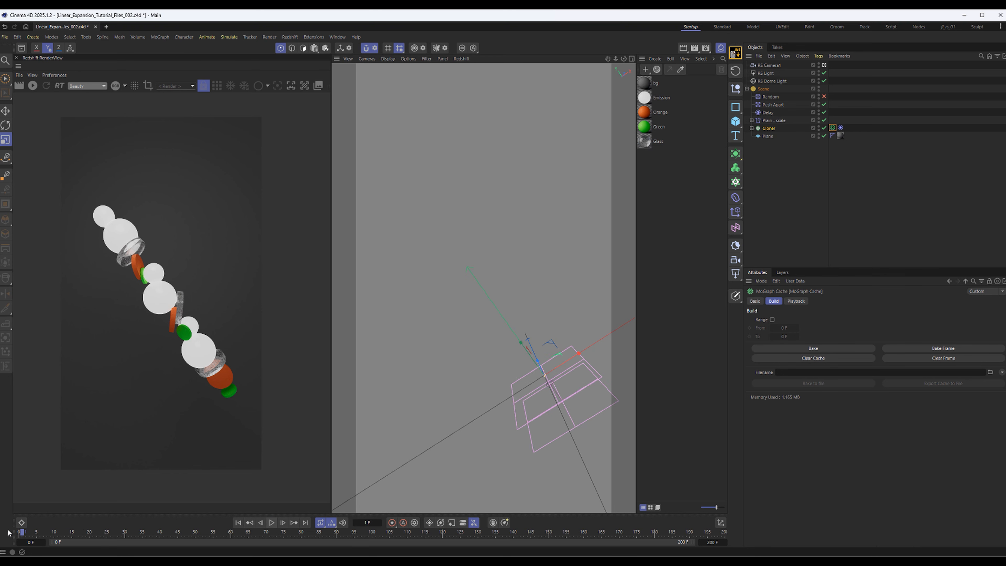
{"action": "left_click_drag", "start_coordinate": [365, 554], "coordinate": [723, 545]}
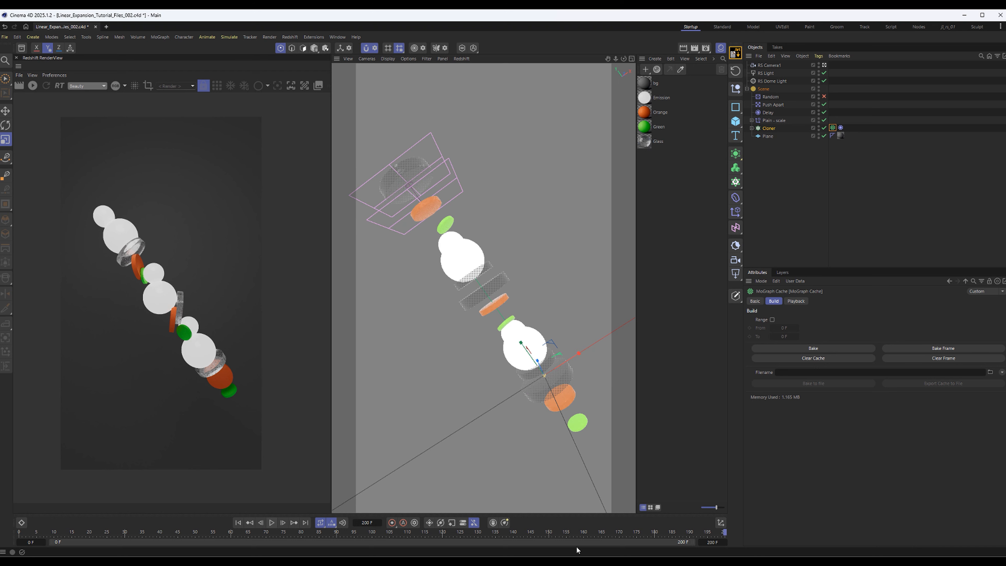
{"action": "left_click", "coordinate": [238, 522]}
{"action": "left_click", "coordinate": [271, 522]}
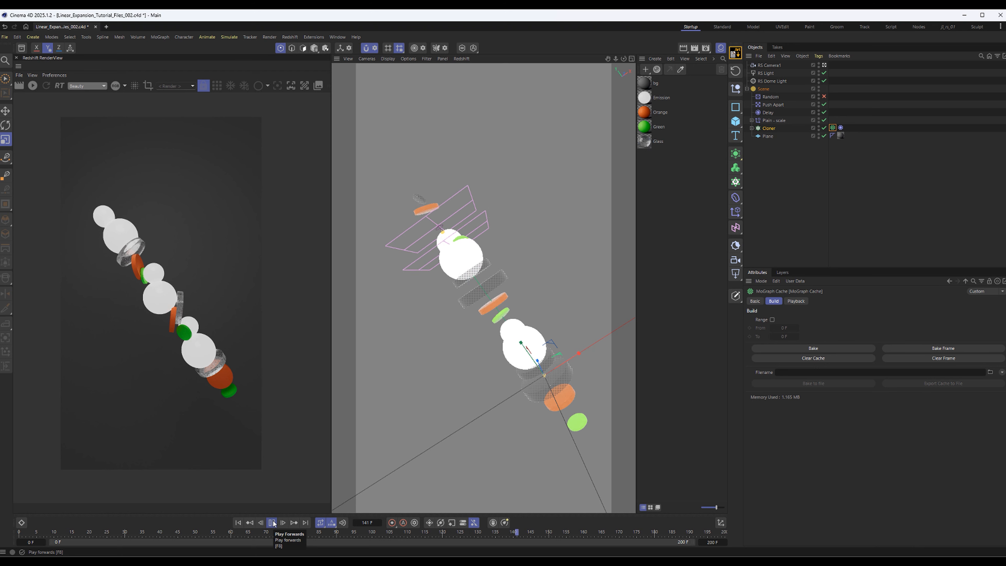
{"action": "left_click", "coordinate": [271, 522]}
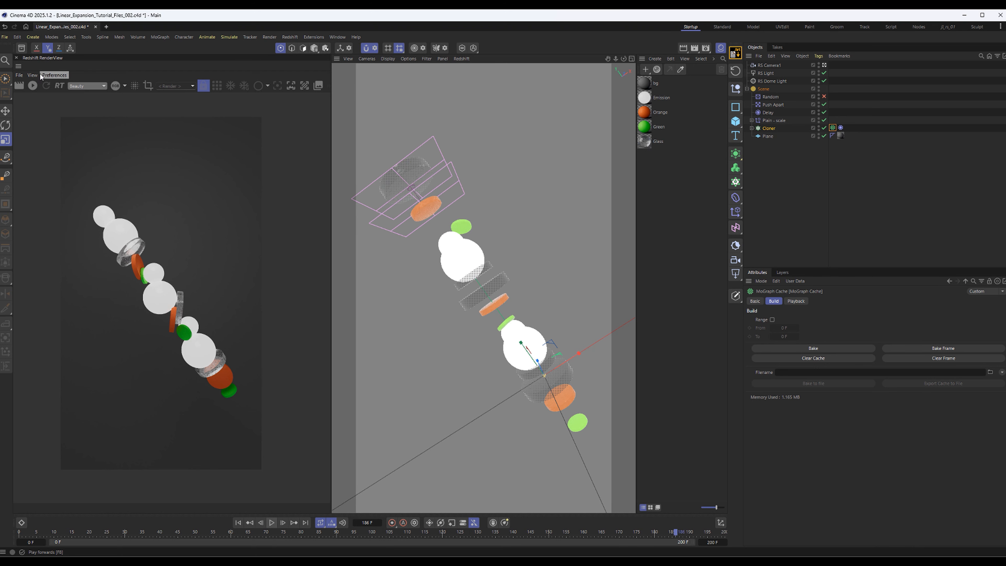
{"action": "left_click", "coordinate": [32, 86]}
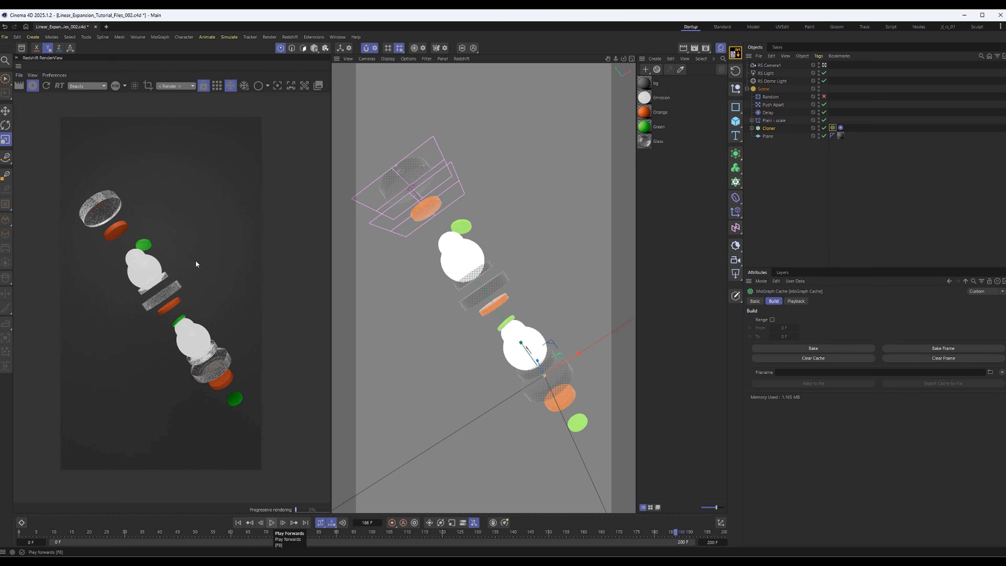
Turn off the RS Dome Light and pause the Redshift live render
{"action": "left_click", "coordinate": [772, 81]}
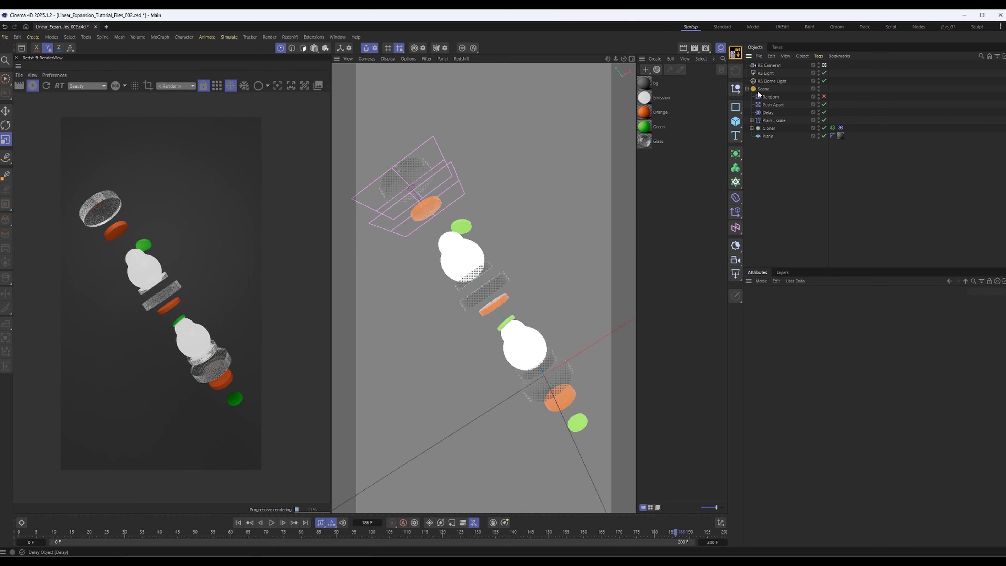
{"action": "left_click", "coordinate": [746, 89]}
{"action": "left_click", "coordinate": [765, 73]}
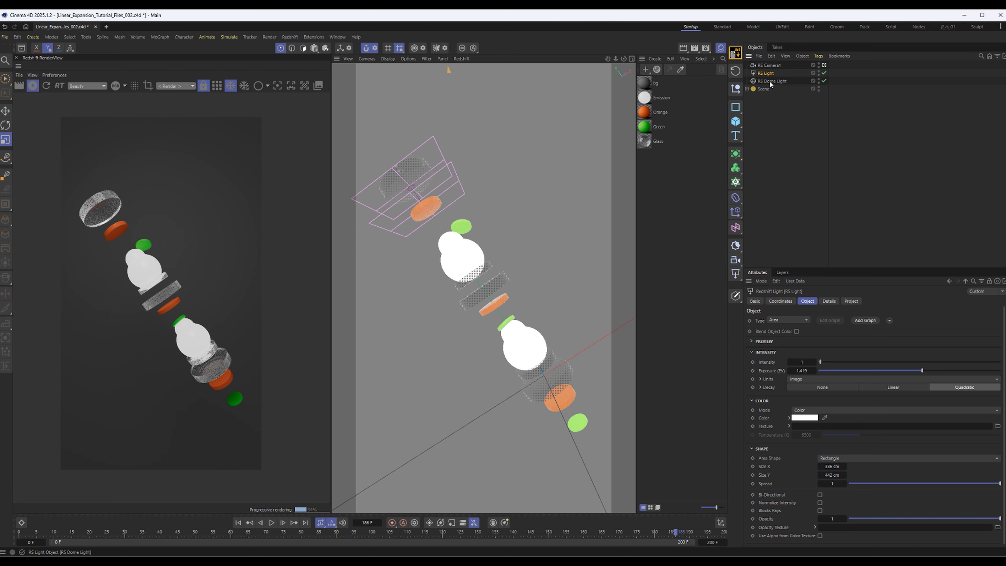
{"action": "left_click", "coordinate": [824, 81]}
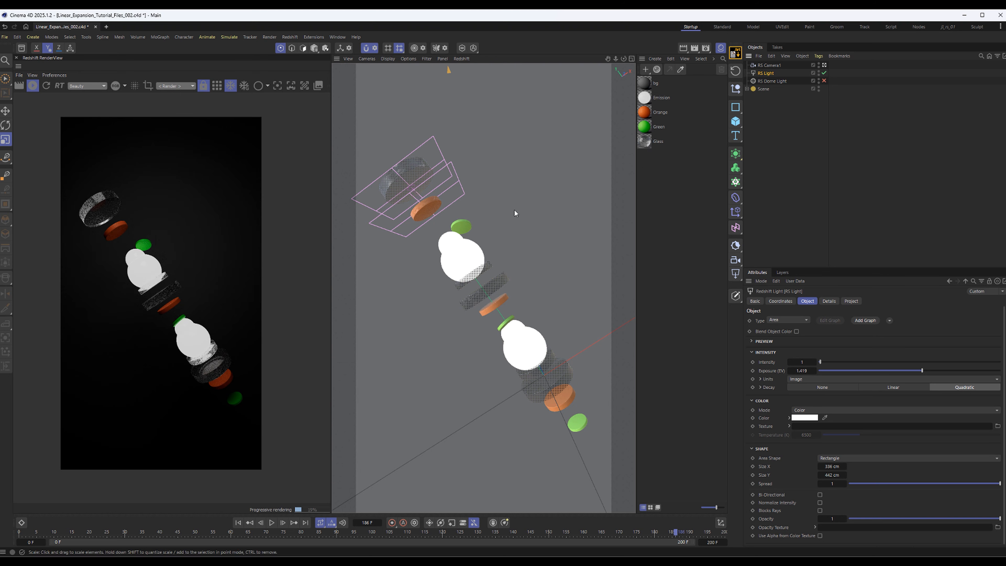
{"action": "middle_click", "coordinate": [479, 227]}
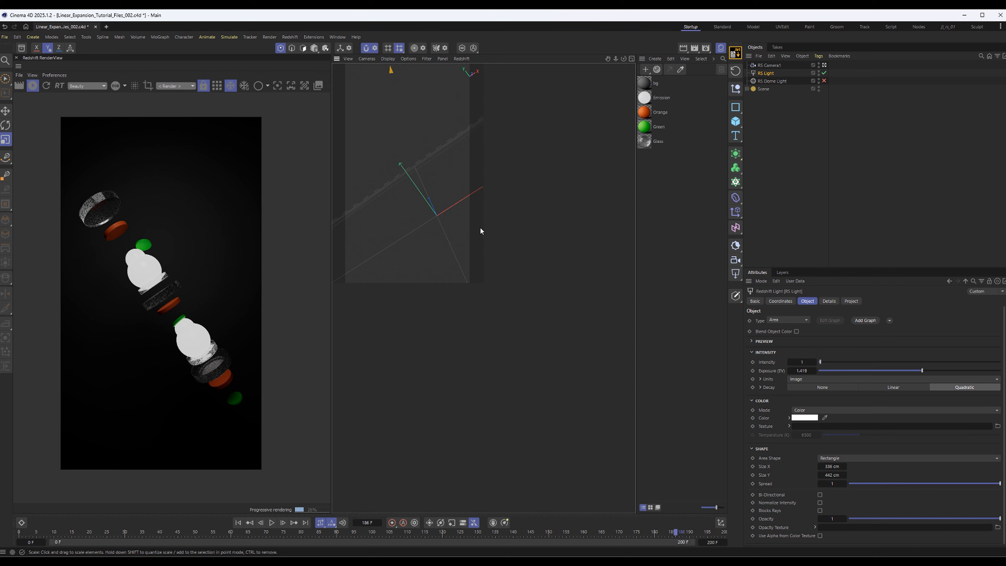
{"action": "left_click", "coordinate": [33, 86]}
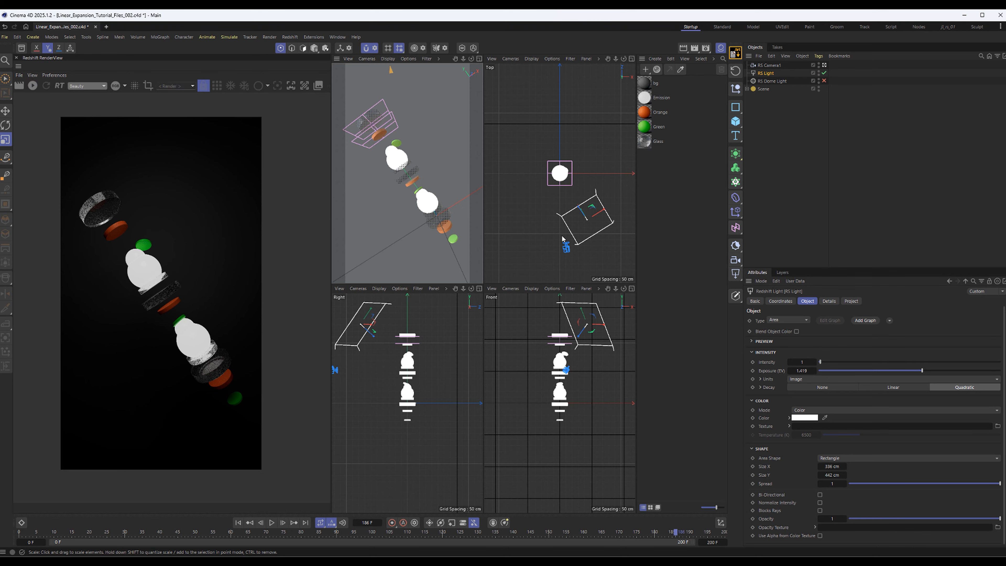
Rotate the RS Light in the Right view to change its tilt toward the cloned stack
{"action": "scroll", "coordinate": [543, 219], "scroll_direction": "down", "scroll_amount": 2}
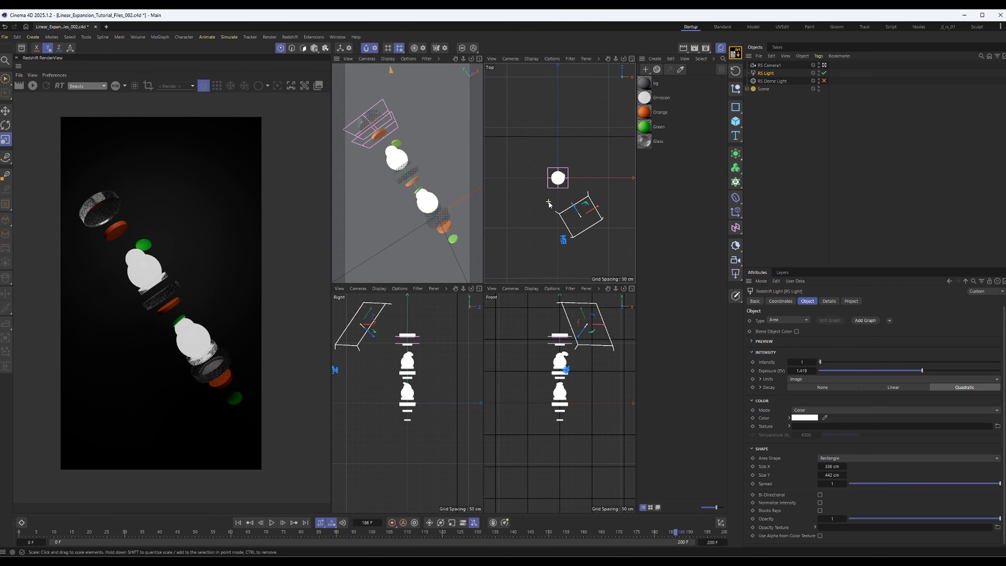
{"action": "middle_click_drag", "start_coordinate": [506, 199], "coordinate": [527, 217], "text": "alt"}
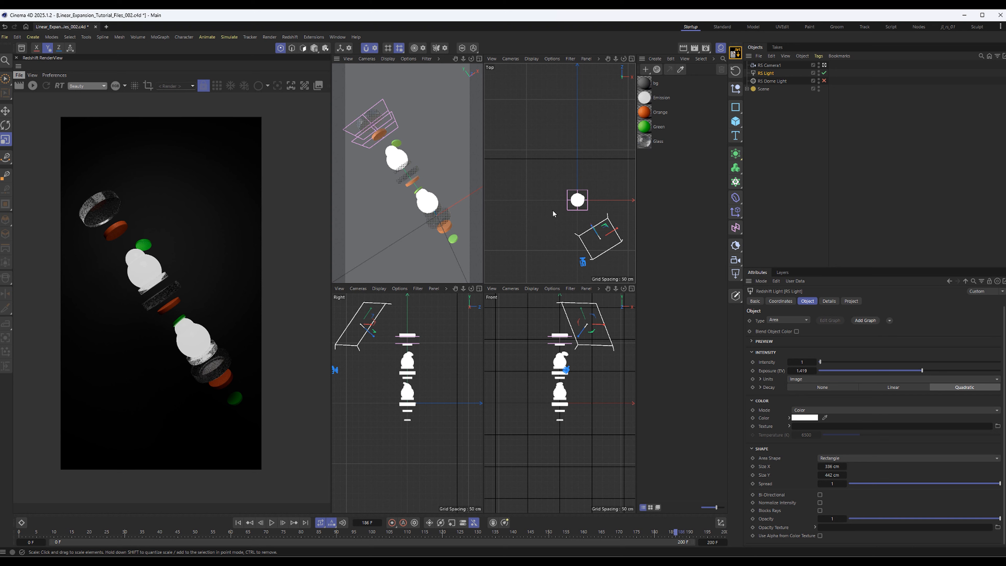
{"action": "middle_click_drag", "start_coordinate": [553, 213], "coordinate": [520, 174], "text": "alt"}
{"action": "scroll", "coordinate": [561, 190], "scroll_direction": "up", "scroll_amount": 3}
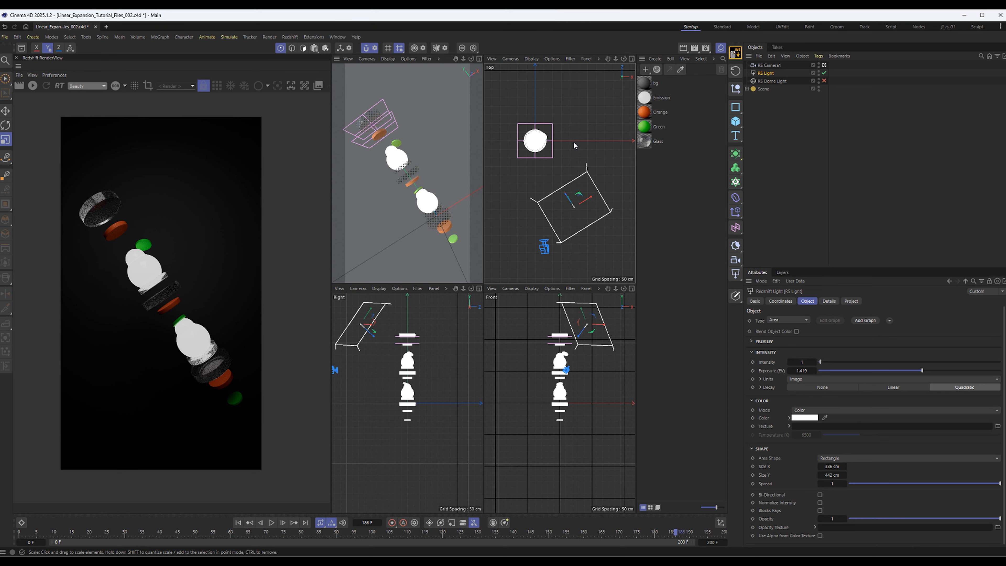
{"action": "mouse_move", "coordinate": [578, 142]}
{"action": "middle_mouse_down", "text": "alt"}
{"action": "mouse_move", "coordinate": [598, 127]}
{"action": "mouse_move", "coordinate": [557, 145]}
{"action": "mouse_move", "coordinate": [606, 147]}
{"action": "mouse_move", "coordinate": [589, 179]}
{"action": "mouse_move", "coordinate": [570, 168]}
{"action": "mouse_move", "coordinate": [582, 155]}
{"action": "mouse_move", "coordinate": [564, 128]}
{"action": "middle_mouse_up", "text": "alt"}
{"action": "scroll", "coordinate": [583, 162], "scroll_direction": "up", "scroll_amount": 4}
{"action": "middle_click_drag", "start_coordinate": [587, 377], "coordinate": [572, 399], "text": "alt"}
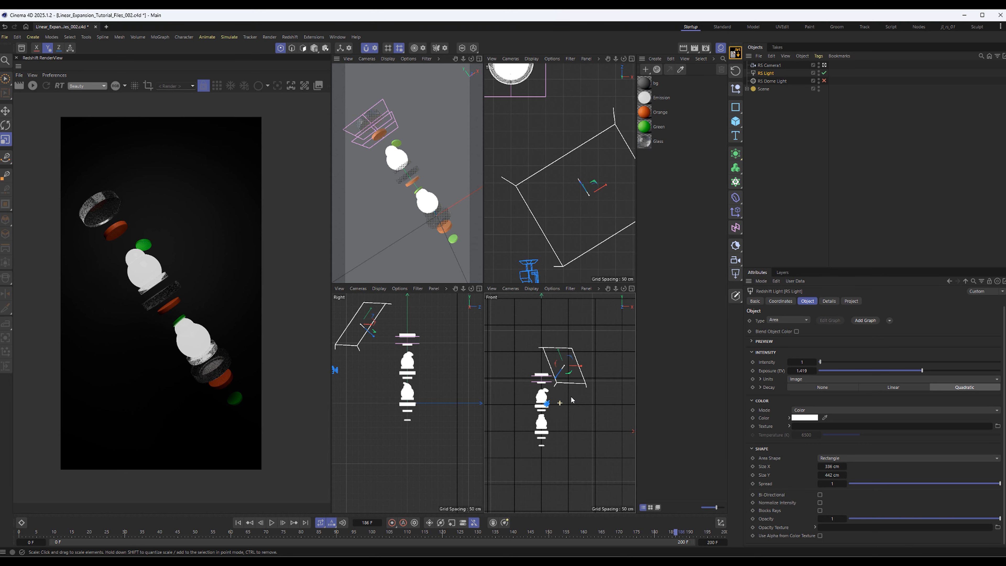
{"action": "key", "text": "r"}
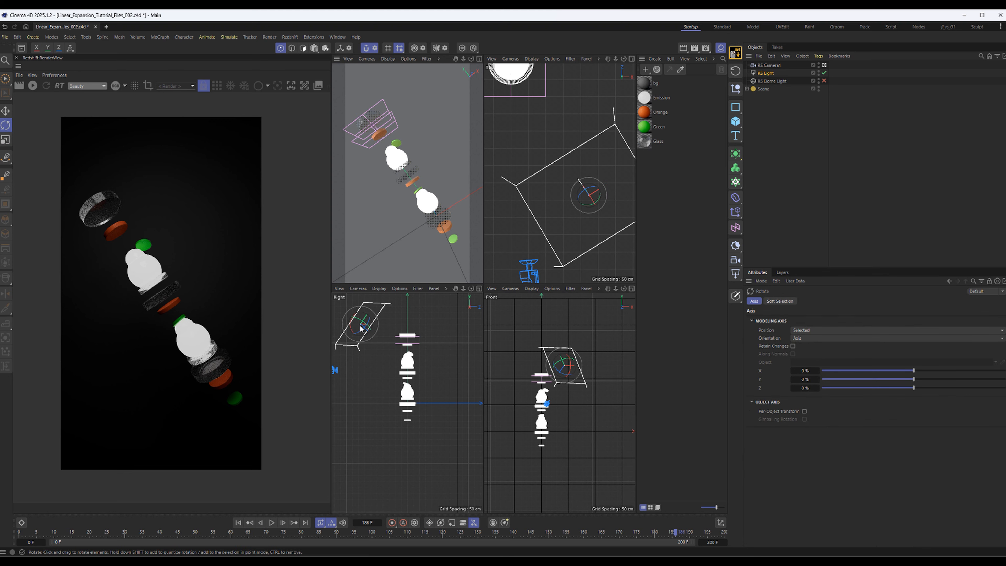
{"action": "left_click_drag", "start_coordinate": [359, 327], "coordinate": [390, 324]}
{"action": "key", "text": "e"}
Rotate the RS Light in the Front view to angle it down at the stack, and raise it slightly
{"action": "left_click", "coordinate": [479, 58]}
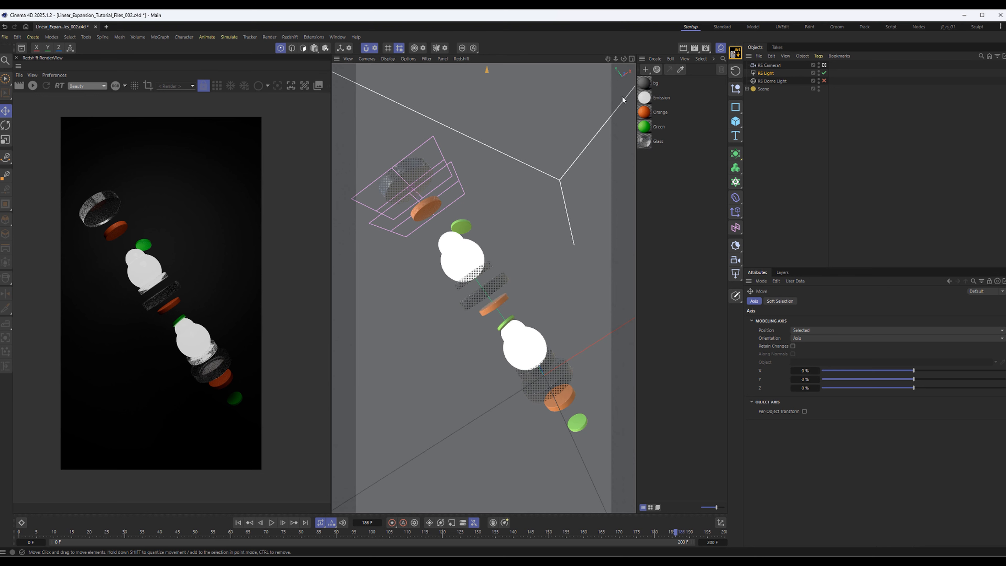
{"action": "left_click", "coordinate": [632, 59]}
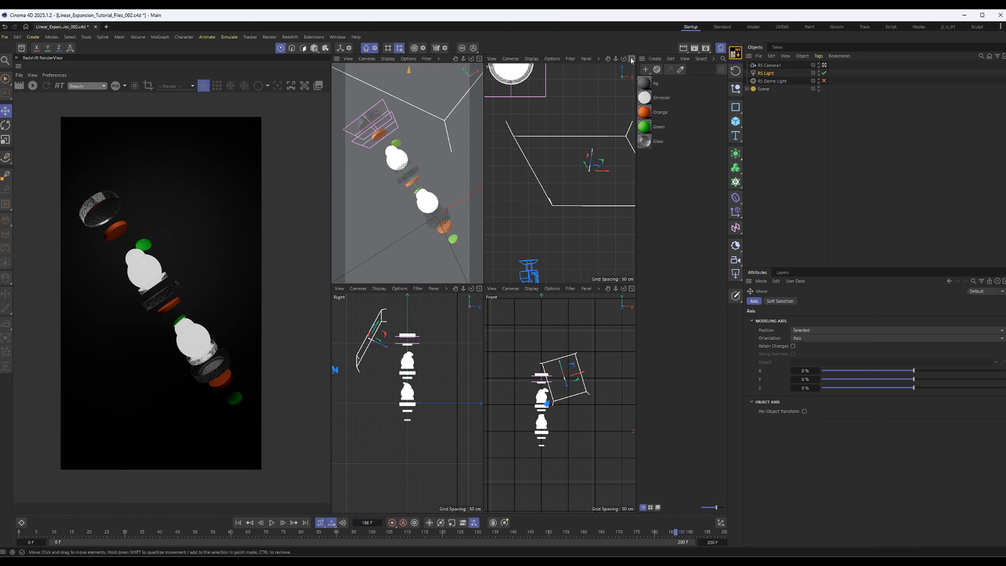
{"action": "left_click", "coordinate": [632, 289]}
{"action": "scroll", "coordinate": [541, 347], "scroll_direction": "down", "scroll_amount": 2}
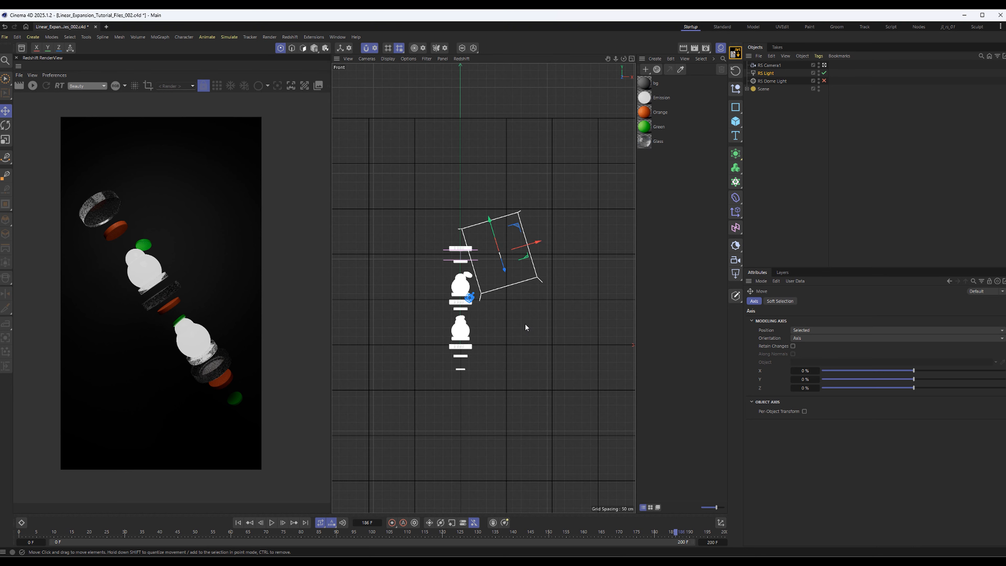
{"action": "key", "text": "r"}
{"action": "left_click_drag", "start_coordinate": [503, 305], "coordinate": [490, 286]}
{"action": "key", "text": "e"}
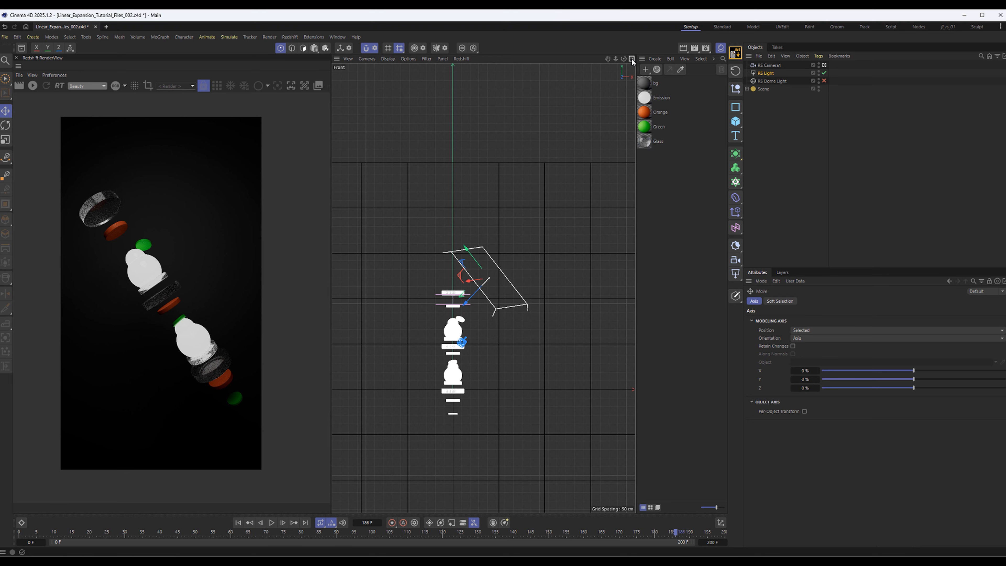
Return to the full camera view and restart the Redshift live render
{"action": "middle_click", "coordinate": [392, 382]}
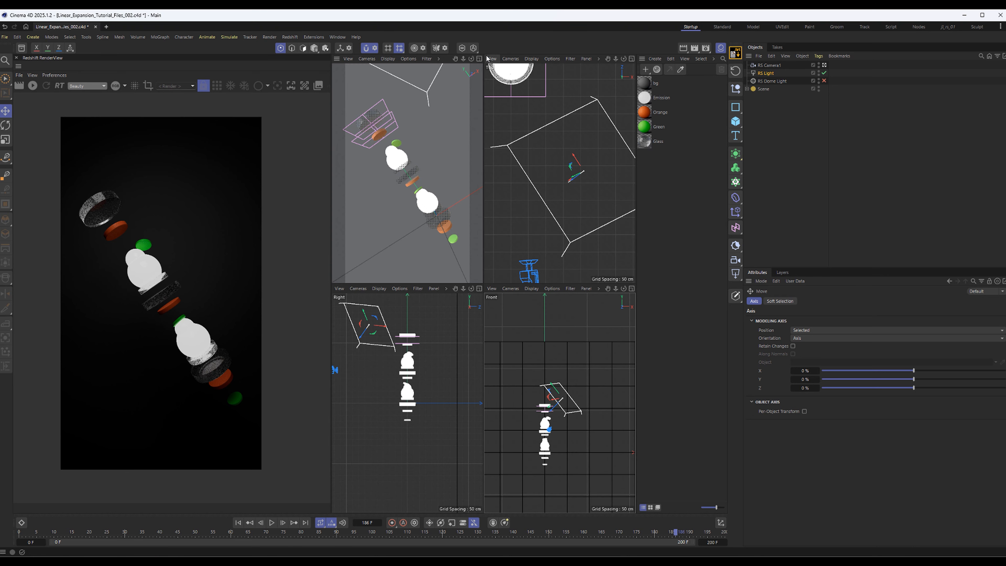
{"action": "middle_click", "coordinate": [404, 201]}
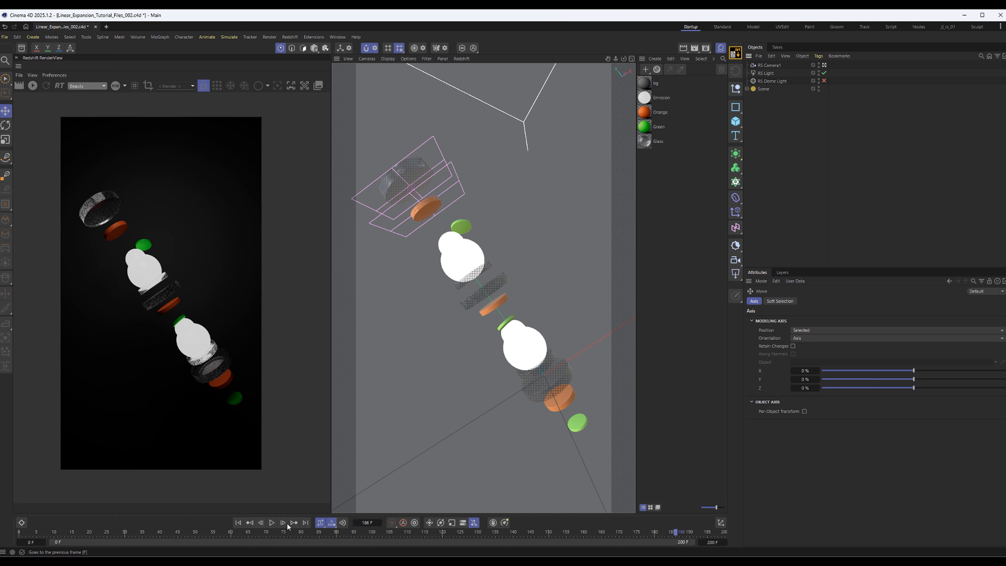
{"action": "left_click", "coordinate": [32, 86]}
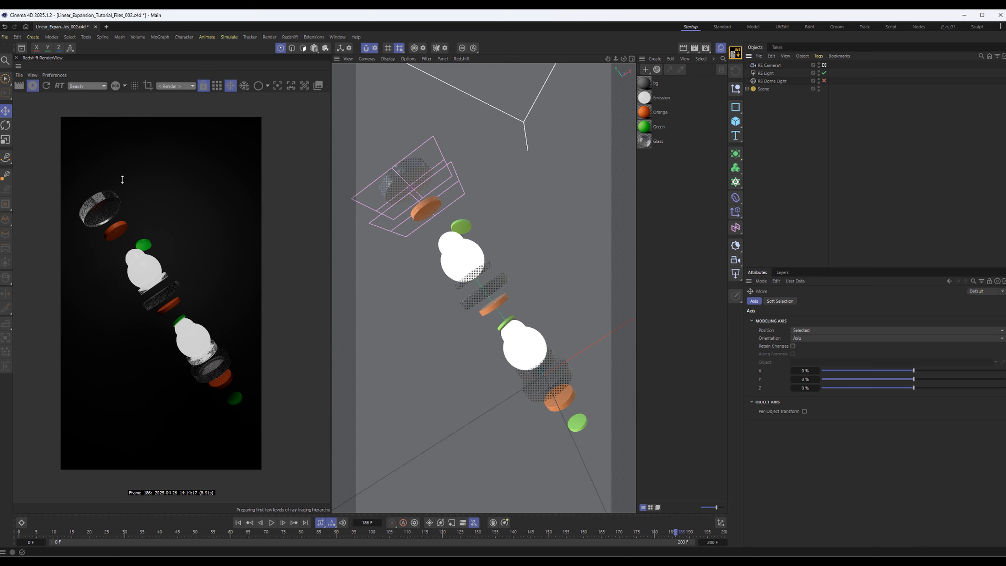
Adjust the RS Light's angle, moving it farther from the stack in the Front view and toward the background plane in the Right view
{"action": "left_click", "coordinate": [765, 74]}
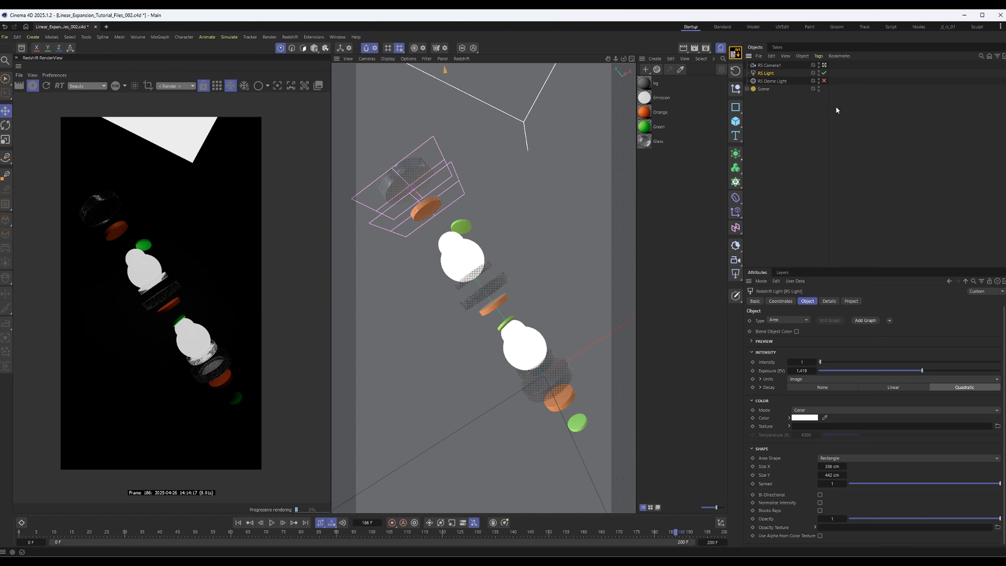
{"action": "key", "text": "r"}
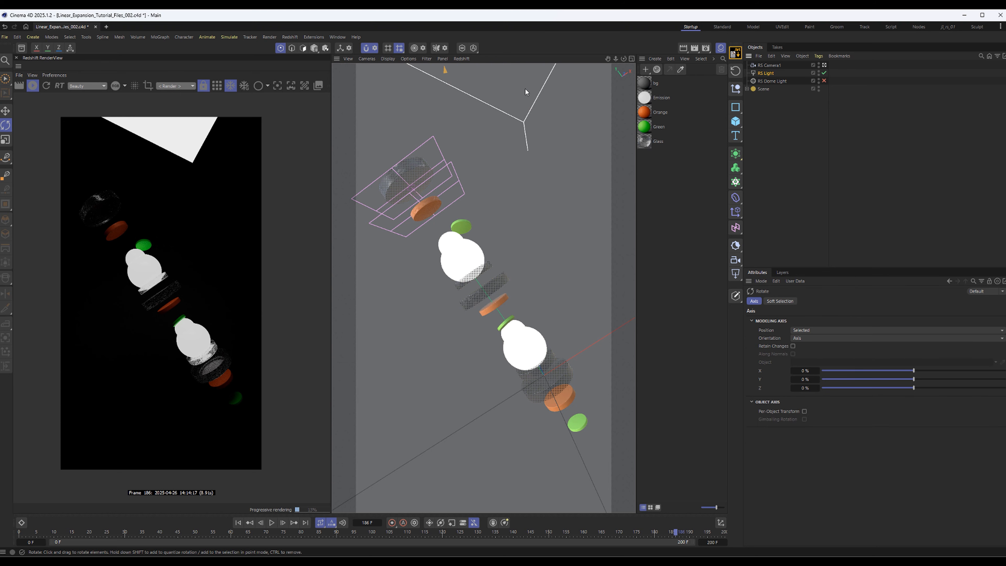
{"action": "left_click", "coordinate": [632, 59]}
{"action": "left_click_drag", "start_coordinate": [567, 394], "coordinate": [580, 401]}
{"action": "key", "text": "e"}
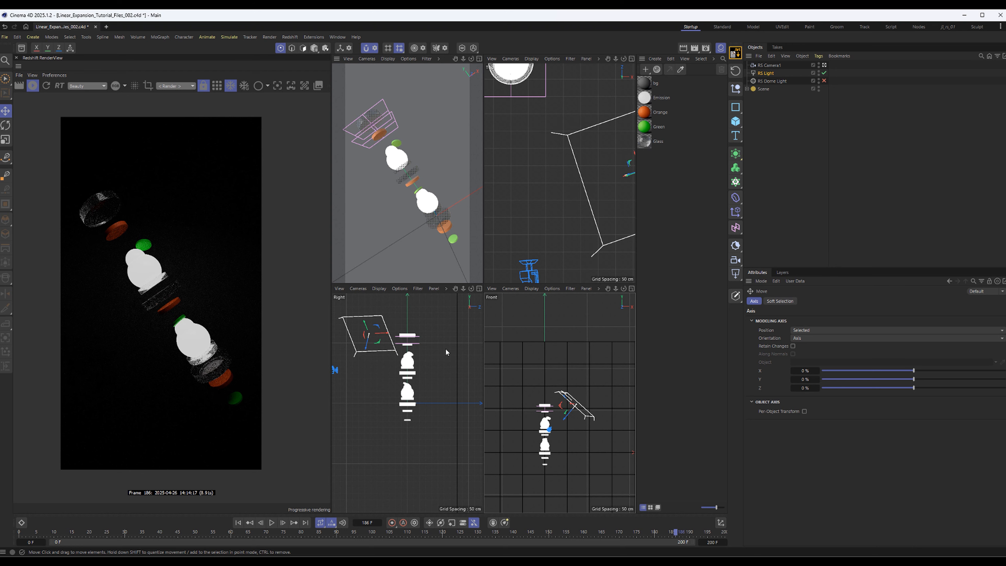
{"action": "left_click_drag", "start_coordinate": [371, 339], "coordinate": [402, 332]}
{"action": "left_click_drag", "start_coordinate": [408, 357], "coordinate": [426, 336]}
Examine the discs, spheres and area light closely in the Redshift render, and view the whole frame again
{"action": "scroll", "coordinate": [290, 389], "scroll_direction": "up", "scroll_amount": 5}
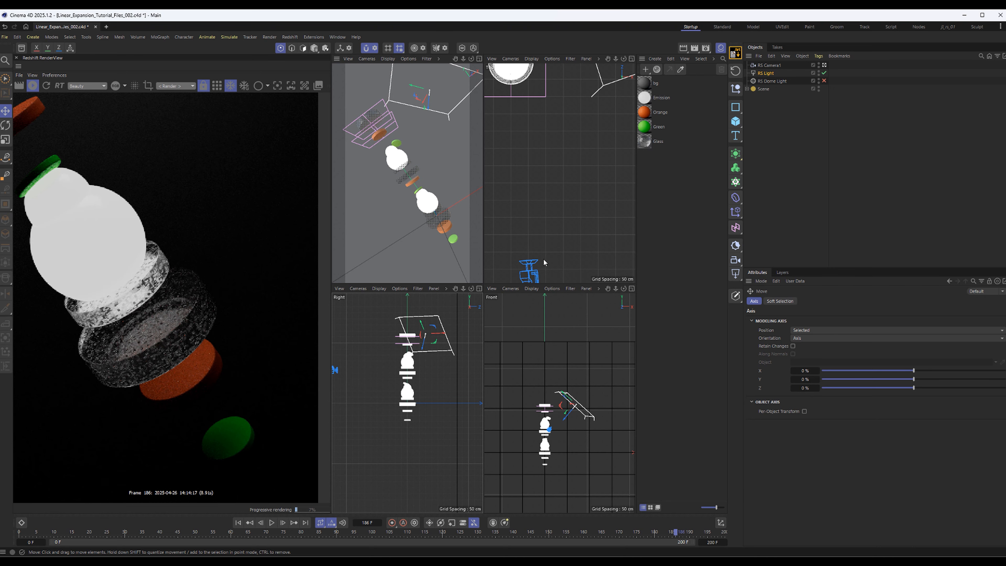
{"action": "middle_click_drag", "start_coordinate": [132, 298], "coordinate": [205, 305]}
{"action": "scroll", "coordinate": [200, 322], "scroll_direction": "down", "scroll_amount": 5}
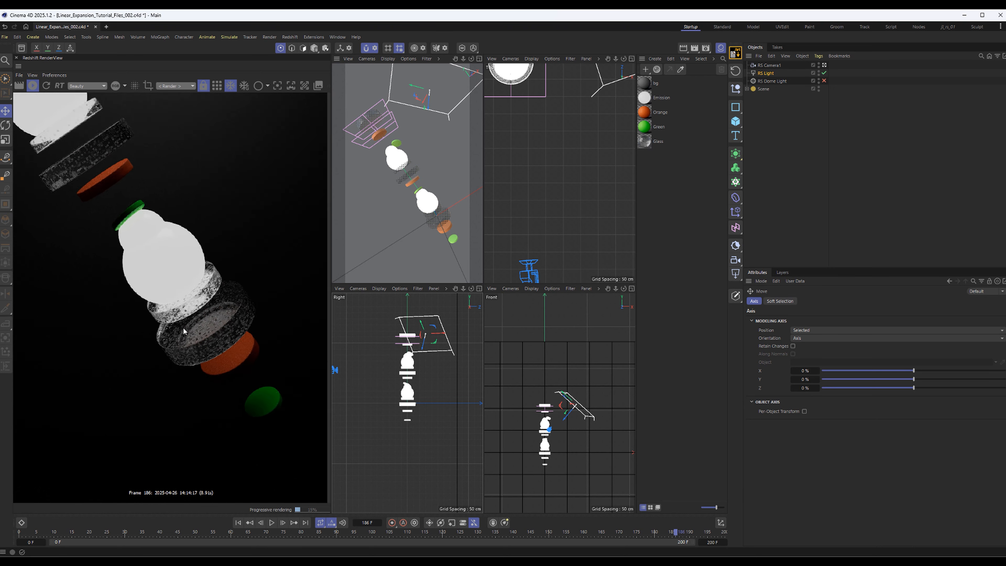
{"action": "scroll", "coordinate": [200, 334], "scroll_direction": "up", "scroll_amount": 2}
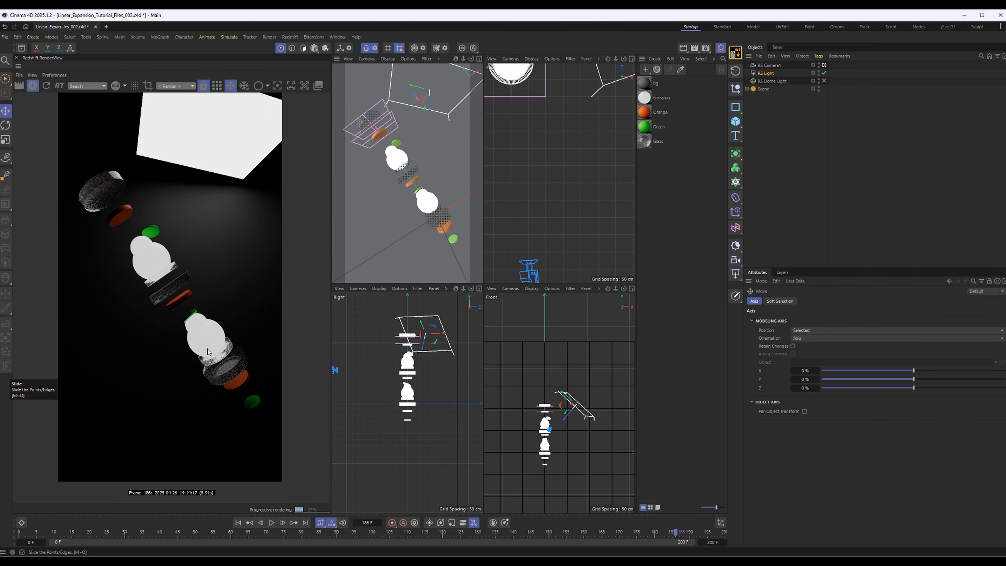
{"action": "scroll", "coordinate": [201, 334], "scroll_direction": "down", "scroll_amount": 2}
{"action": "scroll", "coordinate": [201, 334], "scroll_direction": "up", "scroll_amount": 5}
{"action": "right_click_drag", "start_coordinate": [547, 165], "coordinate": [574, 168], "text": "alt"}
{"action": "middle_click_drag", "start_coordinate": [187, 239], "coordinate": [276, 387], "text": "alt"}
{"action": "right_click_drag", "start_coordinate": [276, 386], "coordinate": [591, 198], "text": "alt"}
{"action": "right_click_drag", "start_coordinate": [218, 214], "coordinate": [5, 262], "text": "alt"}
{"action": "scroll", "coordinate": [213, 299], "scroll_direction": "down", "scroll_amount": 6}
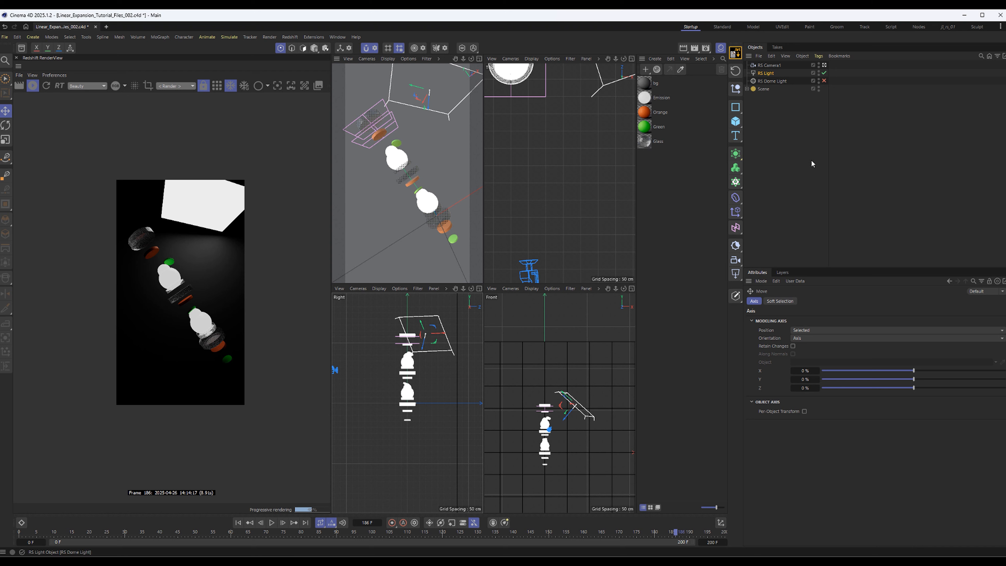
Set the RS Light's exposure to 3.515, its size to 214 by 367 cm, and its spread to 0.535
{"action": "left_click", "coordinate": [767, 73]}
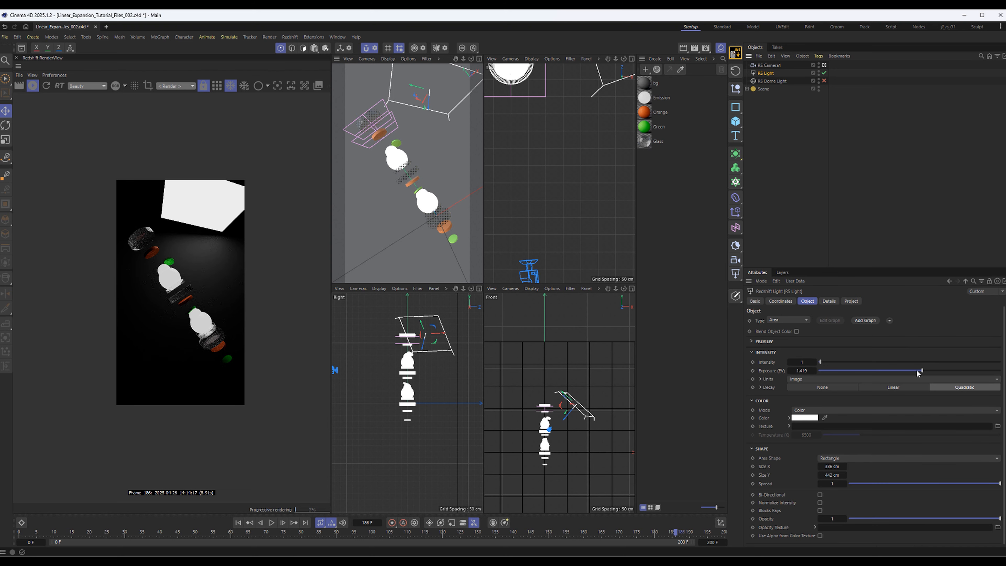
{"action": "left_click_drag", "start_coordinate": [932, 372], "coordinate": [935, 372]}
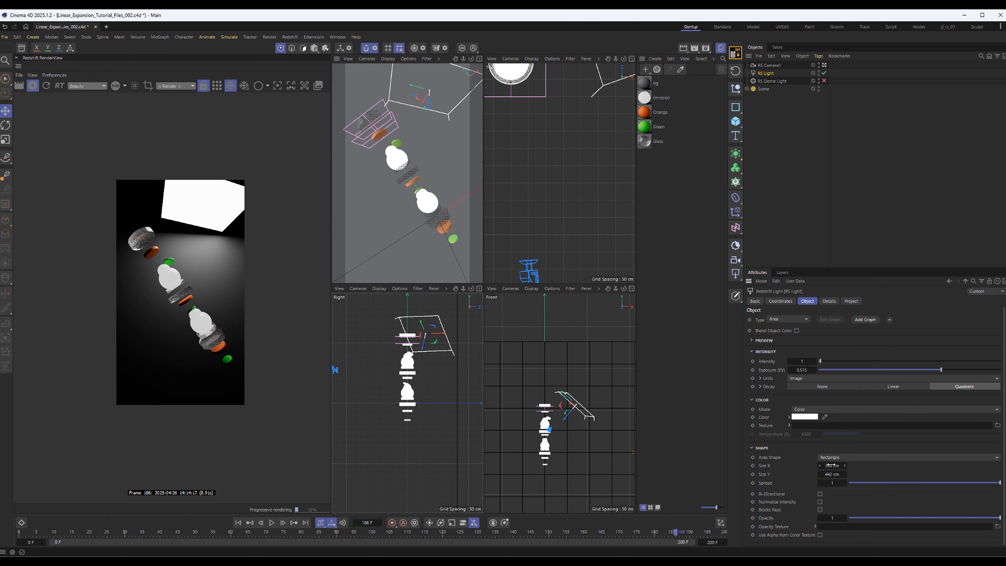
{"action": "left_click_drag", "start_coordinate": [831, 465], "coordinate": [774, 465]}
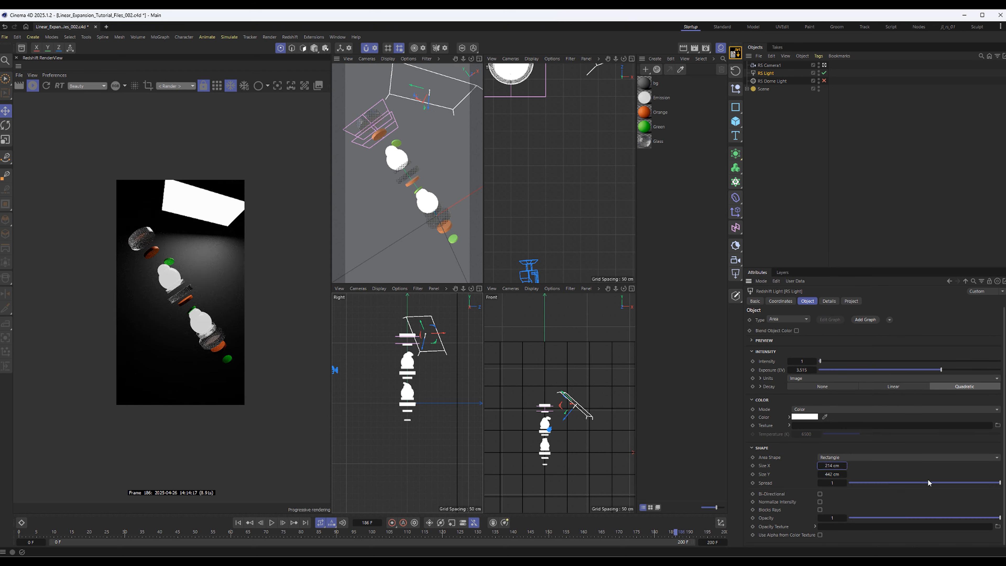
{"action": "left_click_drag", "start_coordinate": [832, 474], "coordinate": [801, 474]}
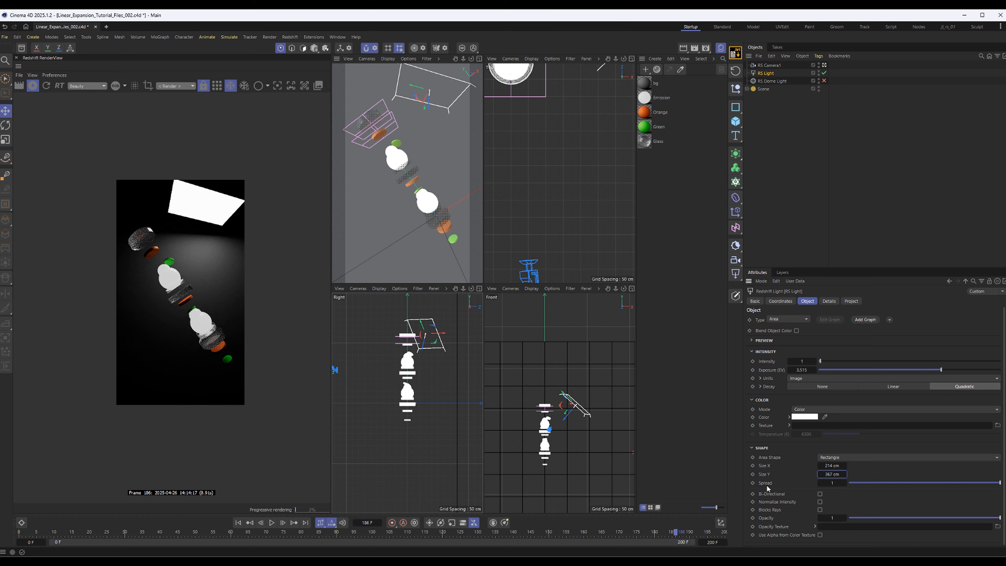
{"action": "left_click_drag", "start_coordinate": [1000, 483], "coordinate": [929, 489]}
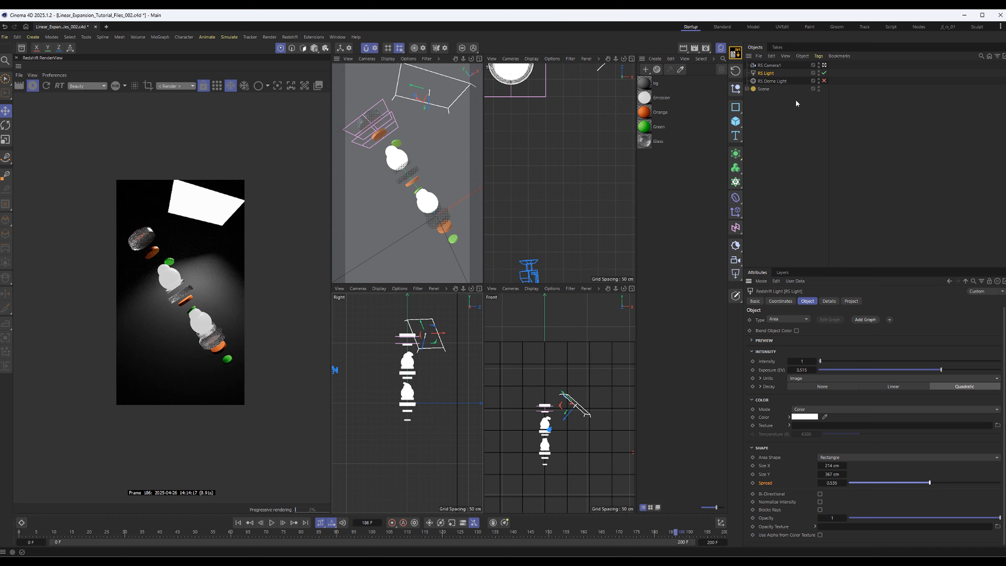
Expand the Scene hierarchy and rename the Plane object as BG
{"action": "left_click", "coordinate": [747, 89]}
{"action": "left_click", "coordinate": [770, 136]}
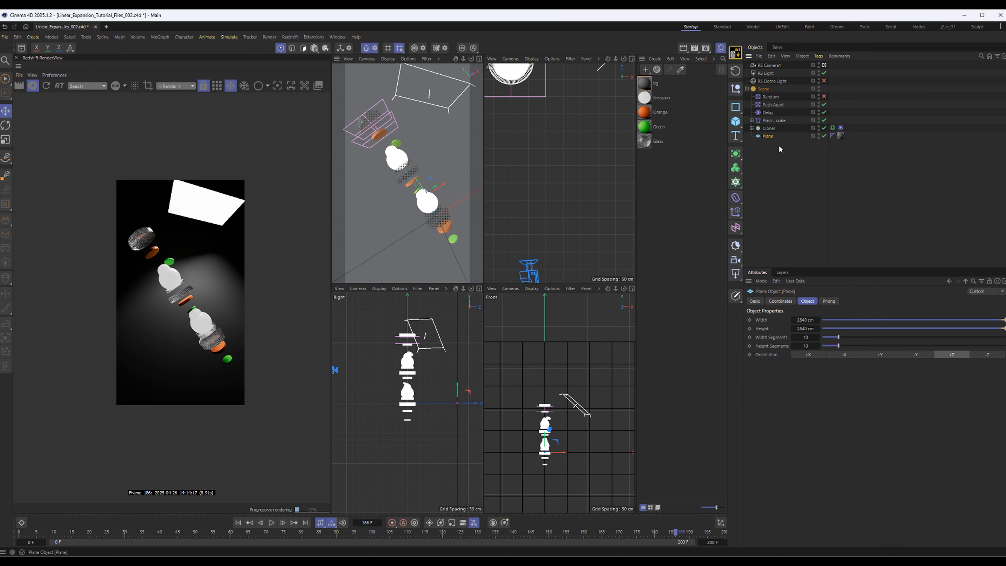
{"action": "double_click", "coordinate": [768, 136]}
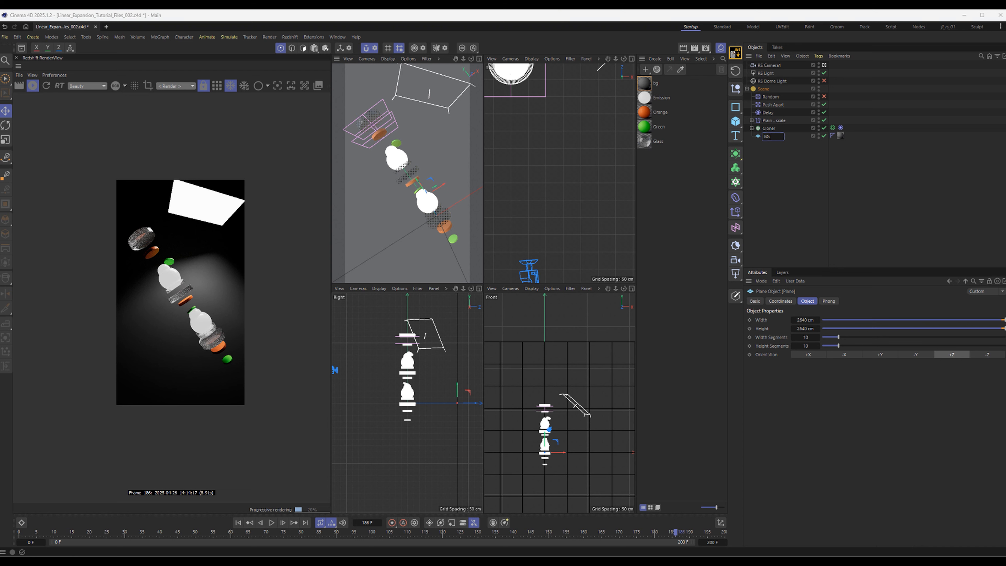
{"action": "key", "text": "Return"}
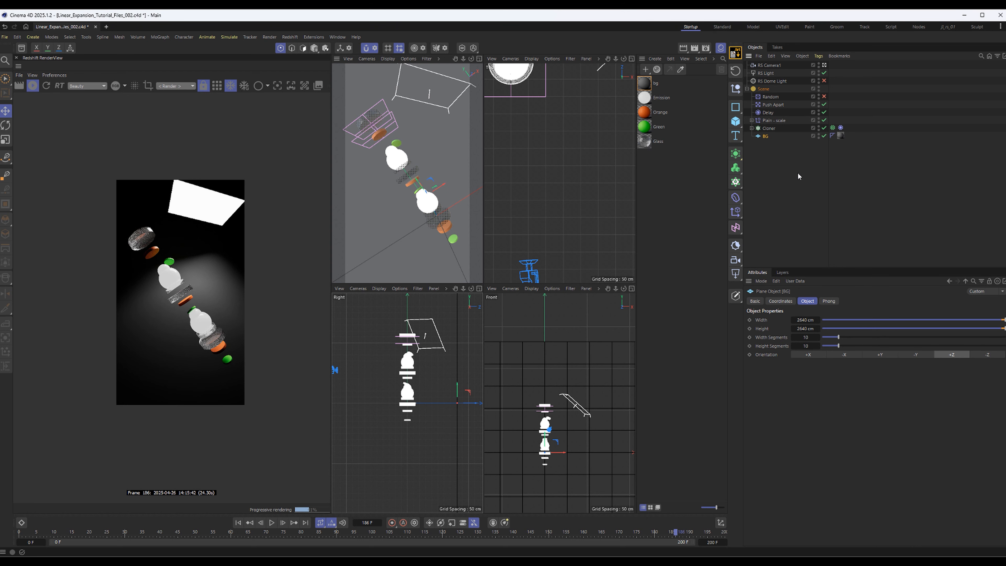
Hide the RS Light from the camera by setting its Camera contribution to 0, keeping its Diffuse contribution at 1
{"action": "left_click", "coordinate": [765, 73]}
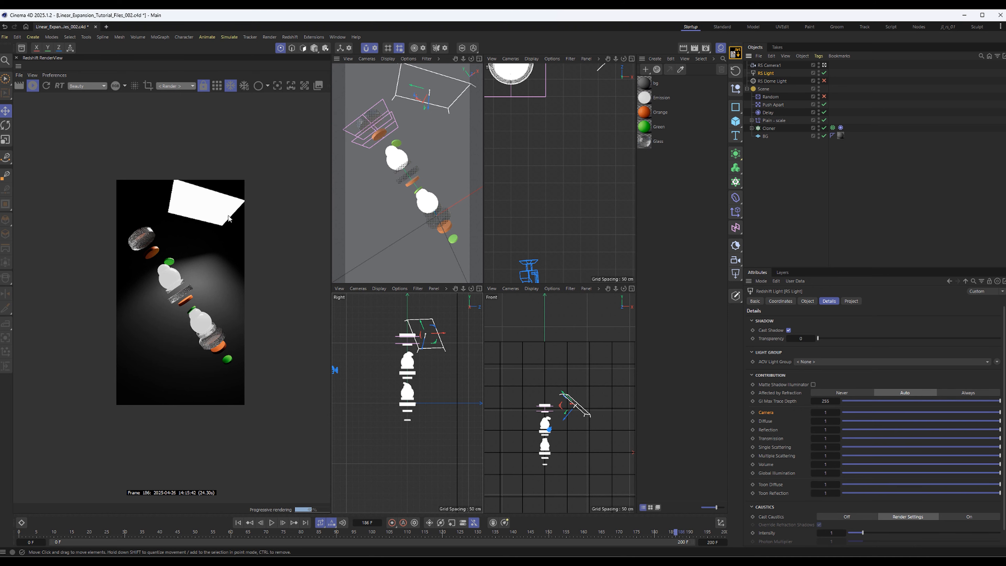
{"action": "scroll", "coordinate": [181, 191], "scroll_direction": "up", "scroll_amount": 4}
{"action": "middle_click_drag", "start_coordinate": [208, 147], "coordinate": [146, 316]}
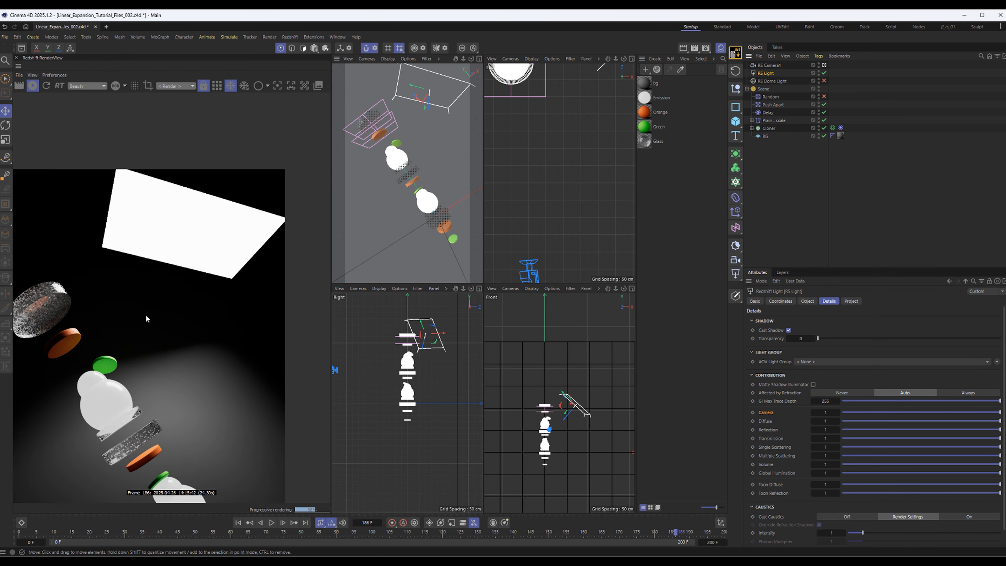
{"action": "scroll", "coordinate": [107, 347], "scroll_direction": "down", "scroll_amount": 1}
{"action": "scroll", "coordinate": [107, 347], "scroll_direction": "down", "scroll_amount": 4}
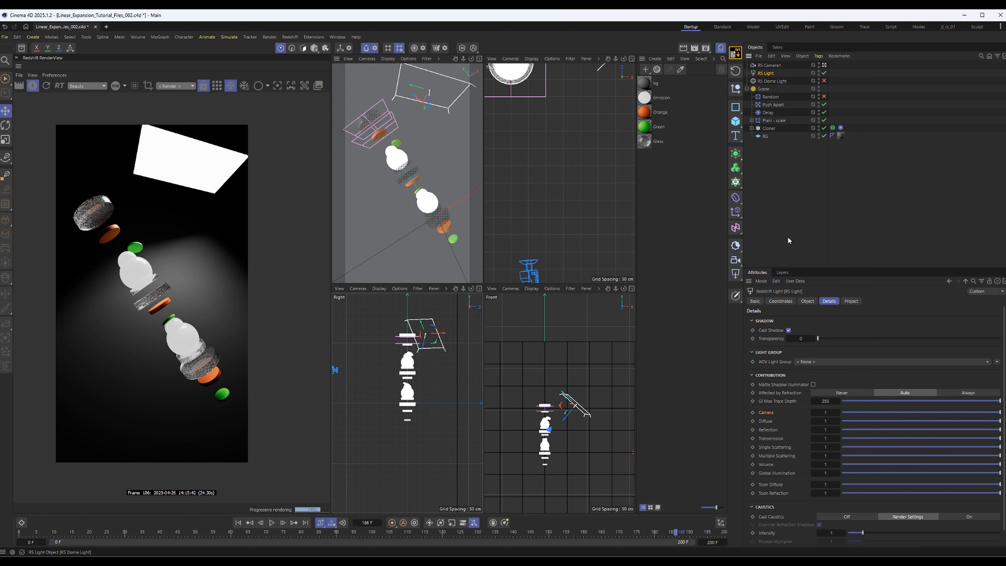
{"action": "left_click_drag", "start_coordinate": [935, 415], "coordinate": [810, 415]}
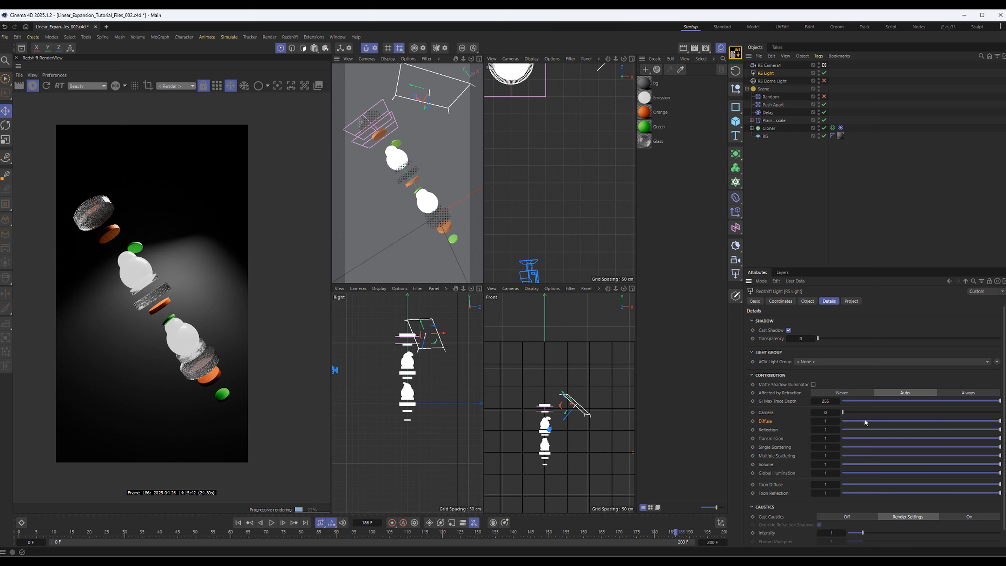
{"action": "left_click_drag", "start_coordinate": [865, 421], "coordinate": [1001, 424]}
Reorient the RS Light beside the stack with its spread set to 1, and maximize the Perspective view
{"action": "key", "text": "r"}
{"action": "mouse_move", "coordinate": [437, 89]}
{"action": "left_mouse_down"}
{"action": "mouse_move", "coordinate": [443, 82]}
{"action": "mouse_move", "coordinate": [427, 104]}
{"action": "mouse_move", "coordinate": [420, 89]}
{"action": "mouse_move", "coordinate": [433, 96]}
{"action": "left_mouse_up"}
{"action": "left_click_drag", "start_coordinate": [431, 336], "coordinate": [452, 387]}
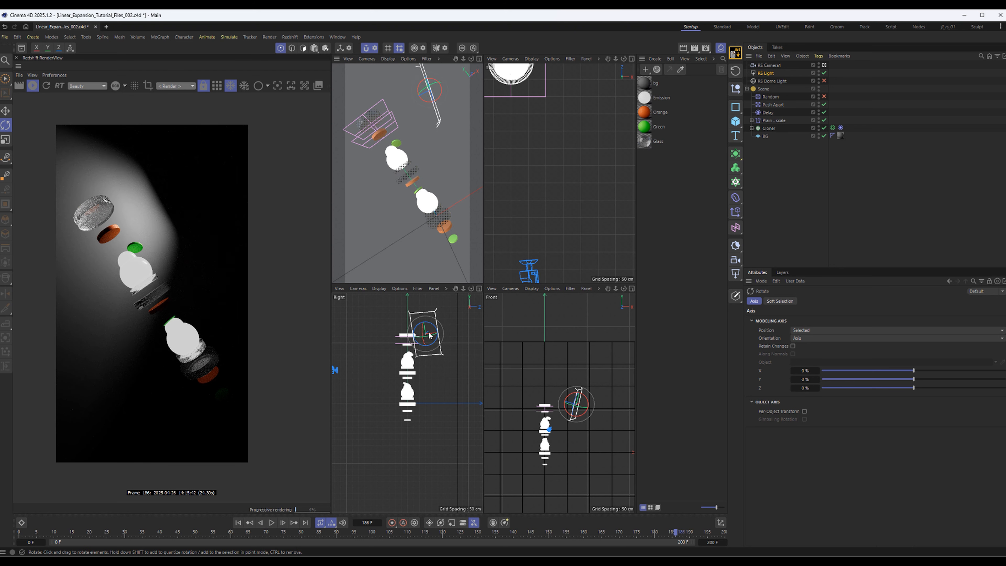
{"action": "left_click_drag", "start_coordinate": [430, 336], "coordinate": [443, 333]}
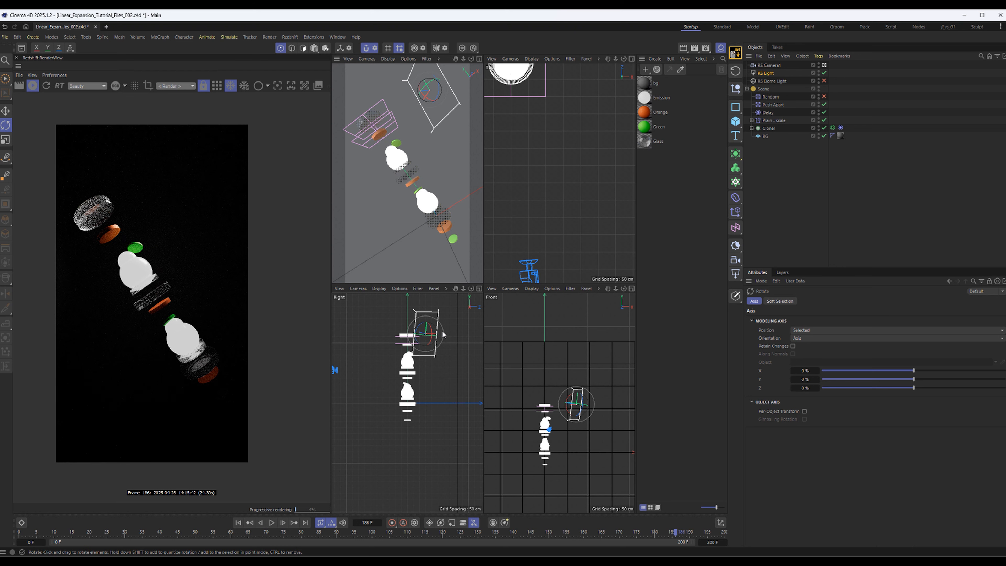
{"action": "key", "text": "F1"}
{"action": "key", "text": "e"}
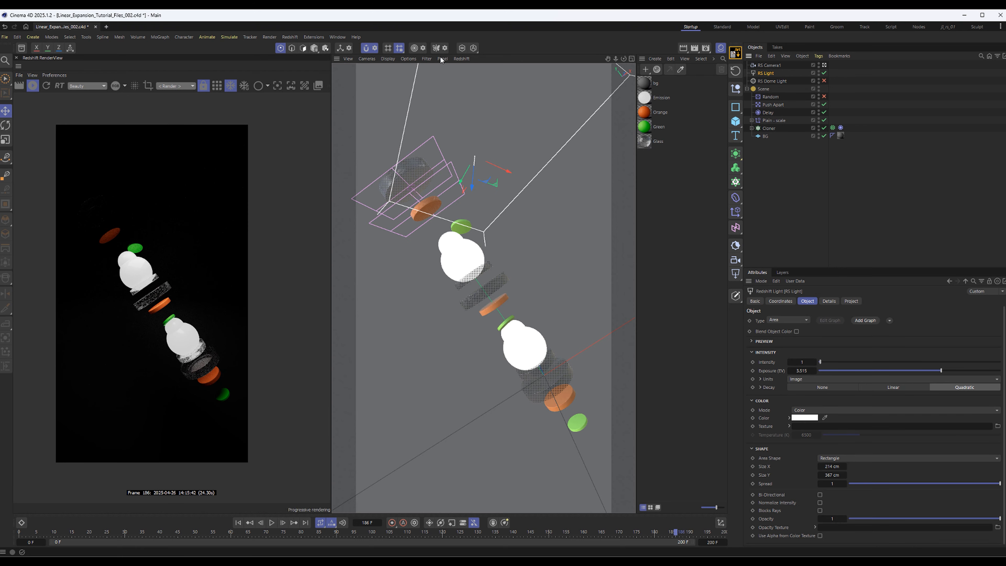
Leave the RS Camera1 view and orbit around the stack to examine it and its lighting from other angles
{"action": "left_click", "coordinate": [366, 59]}
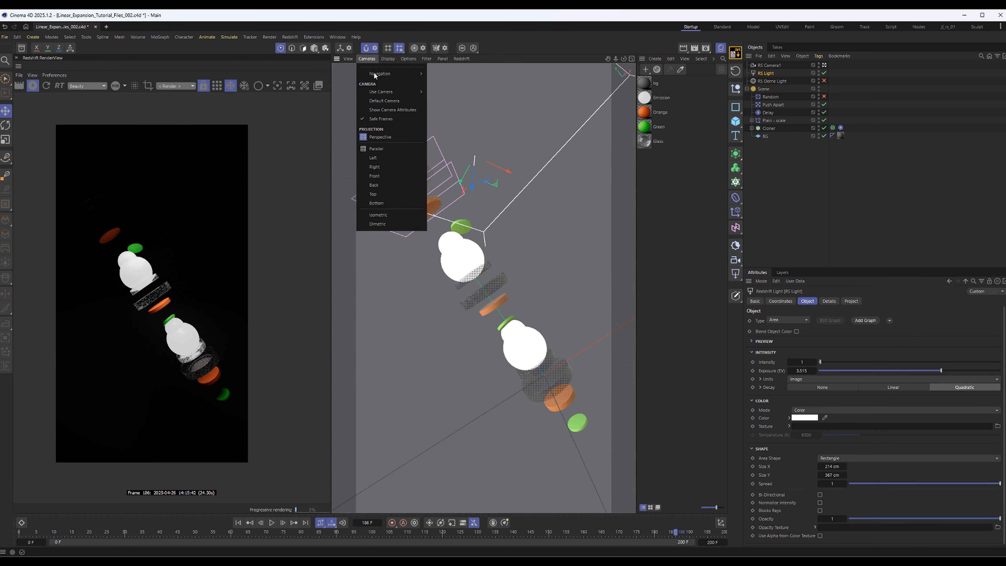
{"action": "mouse_move", "coordinate": [392, 91]}
{"action": "left_click", "coordinate": [479, 108]}
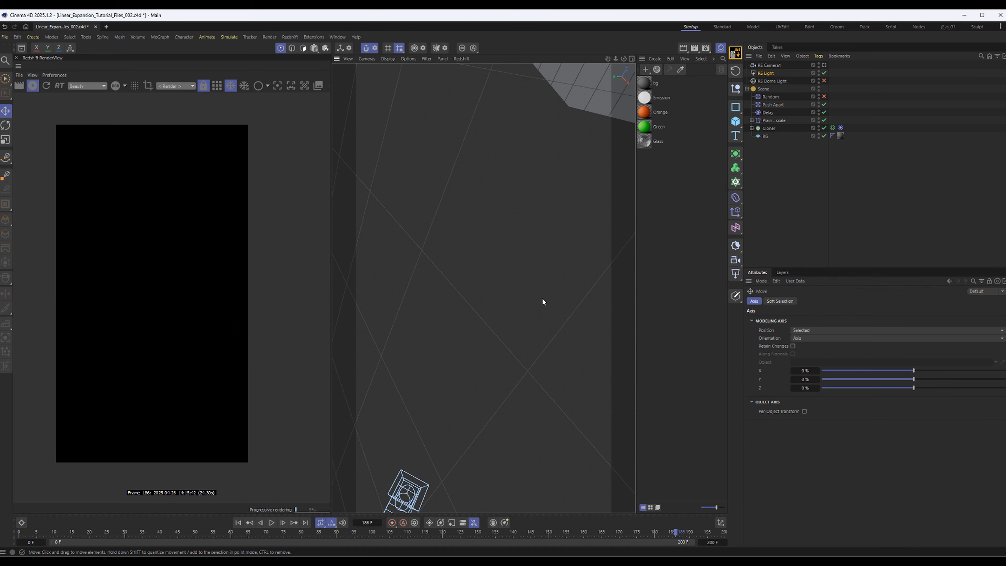
{"action": "mouse_move", "coordinate": [456, 354]}
{"action": "left_mouse_down", "text": "alt"}
{"action": "mouse_move", "coordinate": [548, 194]}
{"action": "mouse_move", "coordinate": [522, 173]}
{"action": "mouse_move", "coordinate": [563, 181]}
{"action": "mouse_move", "coordinate": [491, 210]}
{"action": "mouse_move", "coordinate": [516, 214]}
{"action": "mouse_move", "coordinate": [484, 194]}
{"action": "mouse_move", "coordinate": [452, 236]}
{"action": "mouse_move", "coordinate": [427, 171]}
{"action": "mouse_move", "coordinate": [494, 318]}
{"action": "left_mouse_up", "text": "alt"}
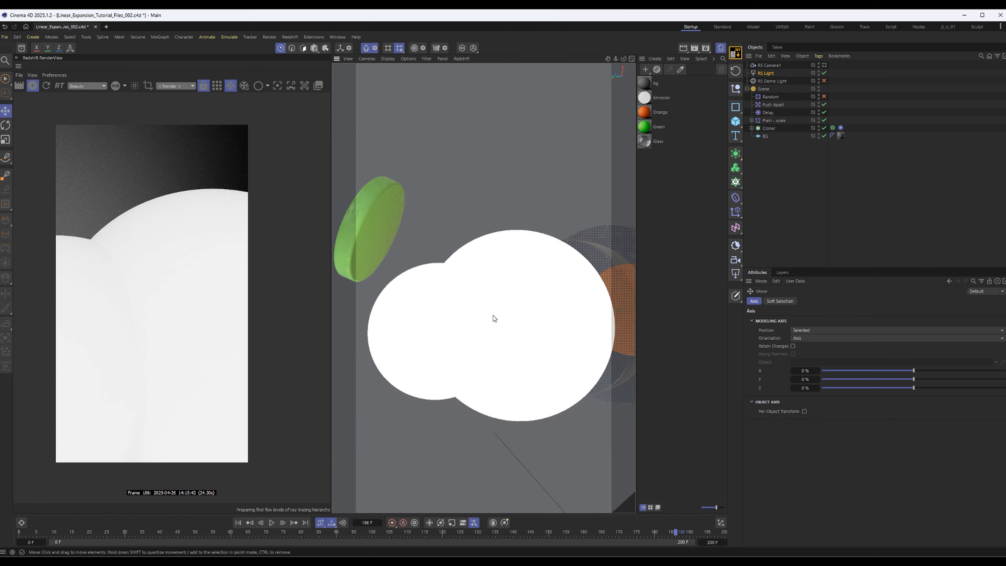
{"action": "scroll", "coordinate": [495, 319], "scroll_direction": "down", "scroll_amount": 10}
{"action": "middle_click_drag", "start_coordinate": [494, 319], "coordinate": [474, 277], "text": "alt"}
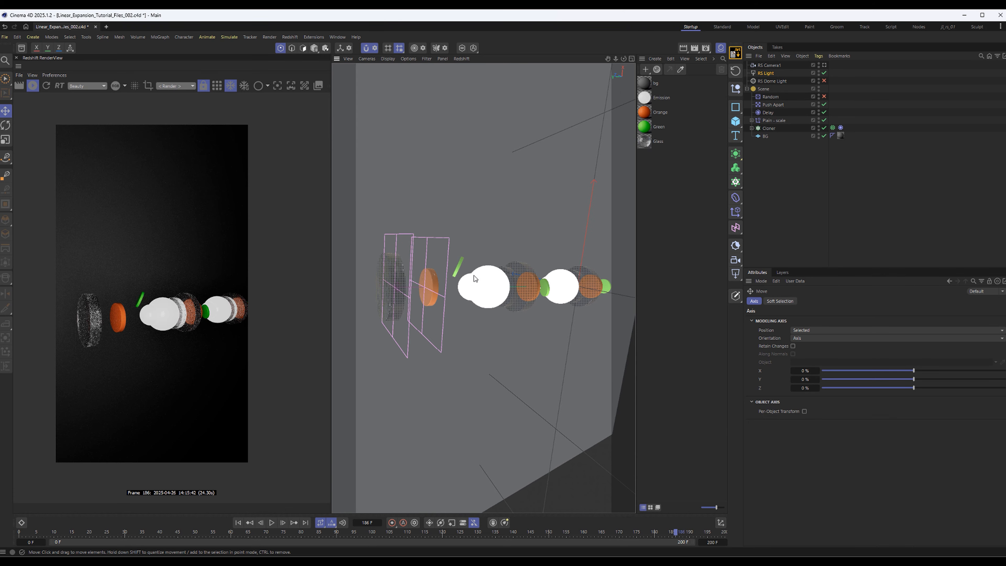
{"action": "left_click_drag", "start_coordinate": [474, 277], "coordinate": [503, 212], "text": "alt"}
{"action": "left_click_drag", "start_coordinate": [530, 275], "coordinate": [531, 297], "text": "alt"}
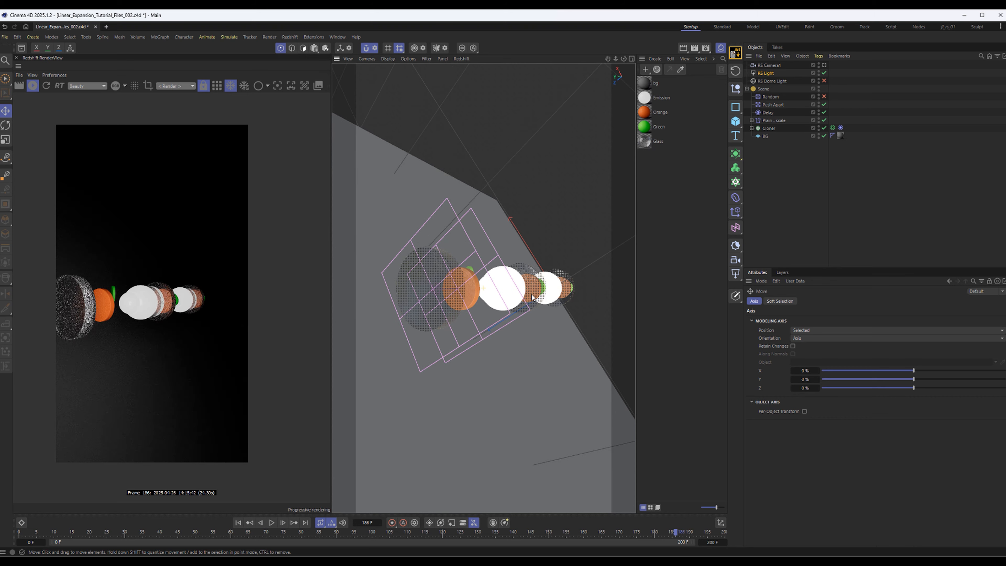
Look through RS Camera1 again and set the Redshift RenderView to render from RS Camera1
{"action": "left_click", "coordinate": [824, 65]}
{"action": "left_click", "coordinate": [770, 66]}
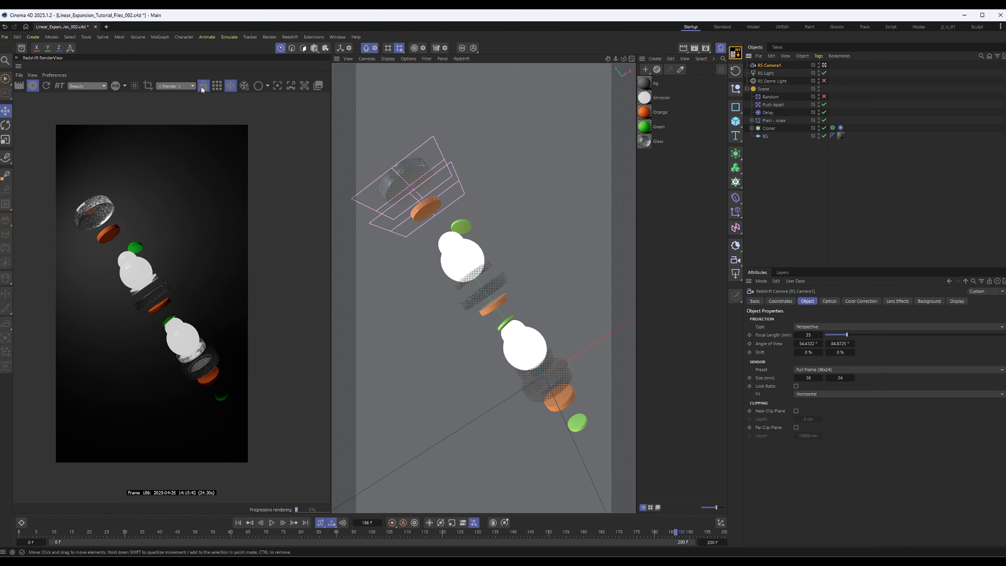
{"action": "left_click", "coordinate": [187, 86]}
{"action": "left_click", "coordinate": [774, 177]}
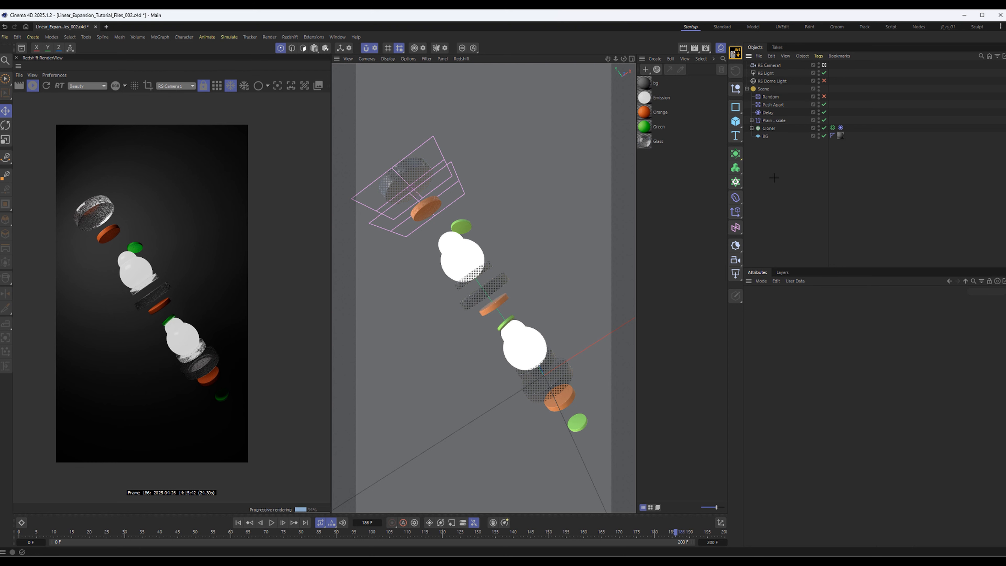
Collapse the Scene group, enable the RS Dome Light and rename it RS Dome Light -fill
{"action": "left_click", "coordinate": [746, 89]}
{"action": "left_click", "coordinate": [772, 81]}
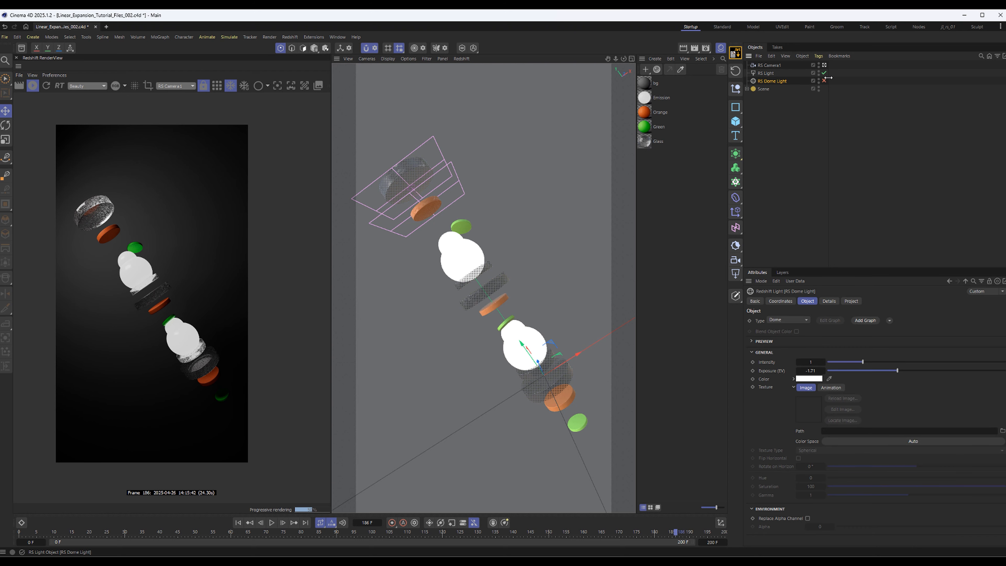
{"action": "left_click", "coordinate": [824, 81]}
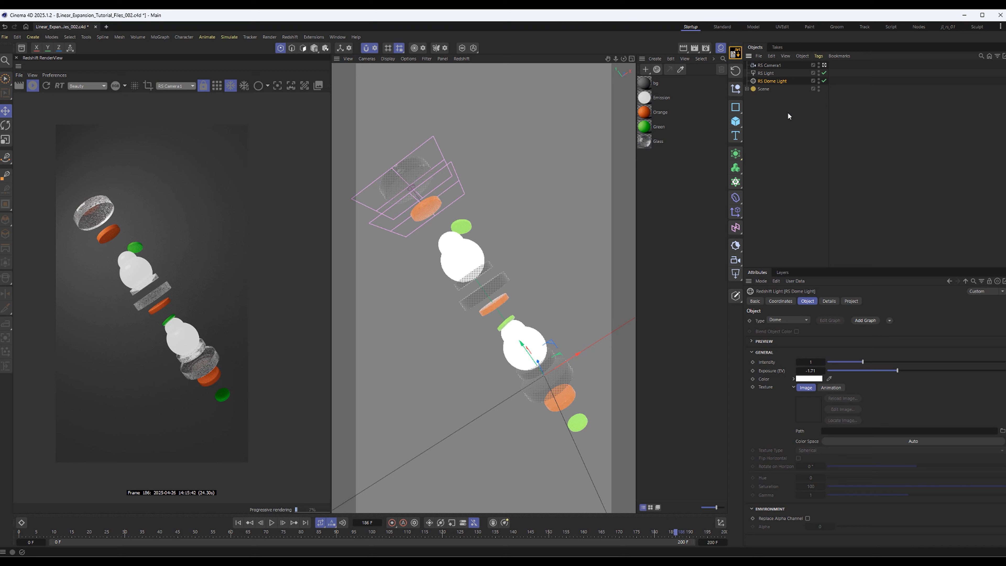
{"action": "double_click", "coordinate": [785, 81]}
{"action": "type", "text": "-f"}
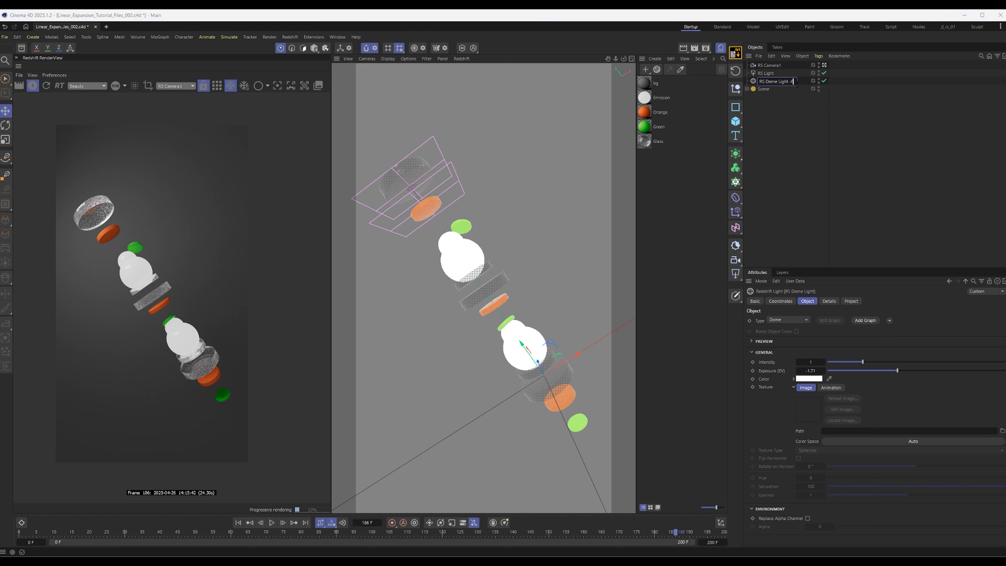
{"action": "type", "text": "ill"}
Rename the RS Light as RS Light -key
{"action": "double_click", "coordinate": [778, 73]}
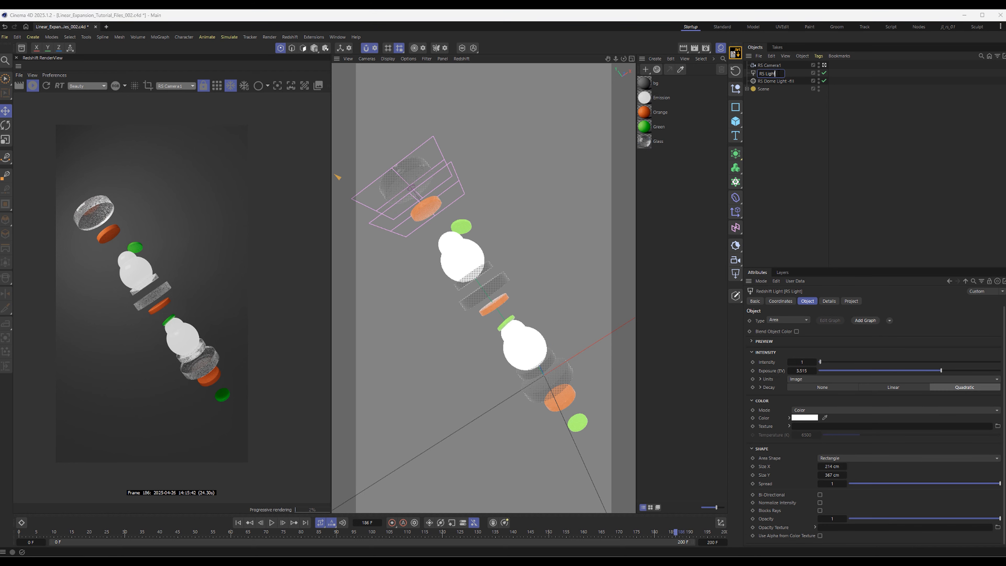
{"action": "type", "text": "-key"}
{"action": "key", "text": "Return"}
Lower the exposure of the RS Dome Light -fill and save the project
{"action": "left_click", "coordinate": [775, 81]}
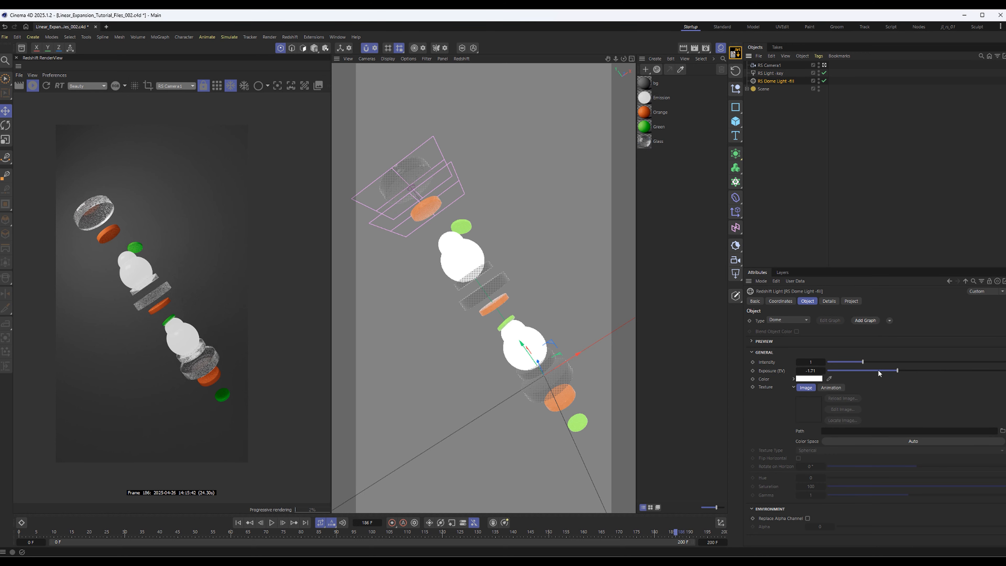
{"action": "left_click_drag", "start_coordinate": [894, 370], "coordinate": [873, 368]}
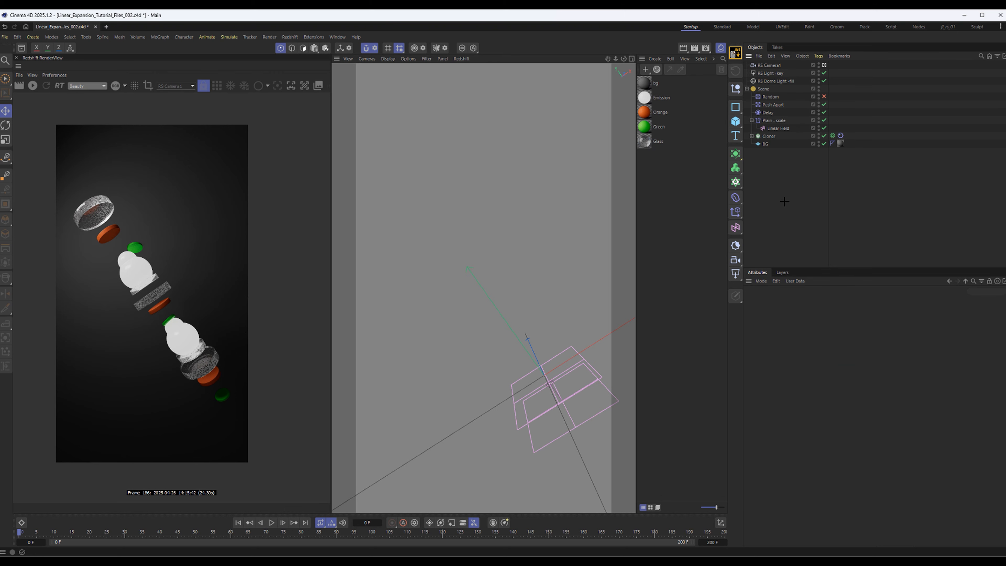
{"action": "key", "text": "ctrl+s"}
Review the Plain - scale effector's transform parameters and the Cloner's Rigid Body collision settings
{"action": "left_click", "coordinate": [775, 122]}
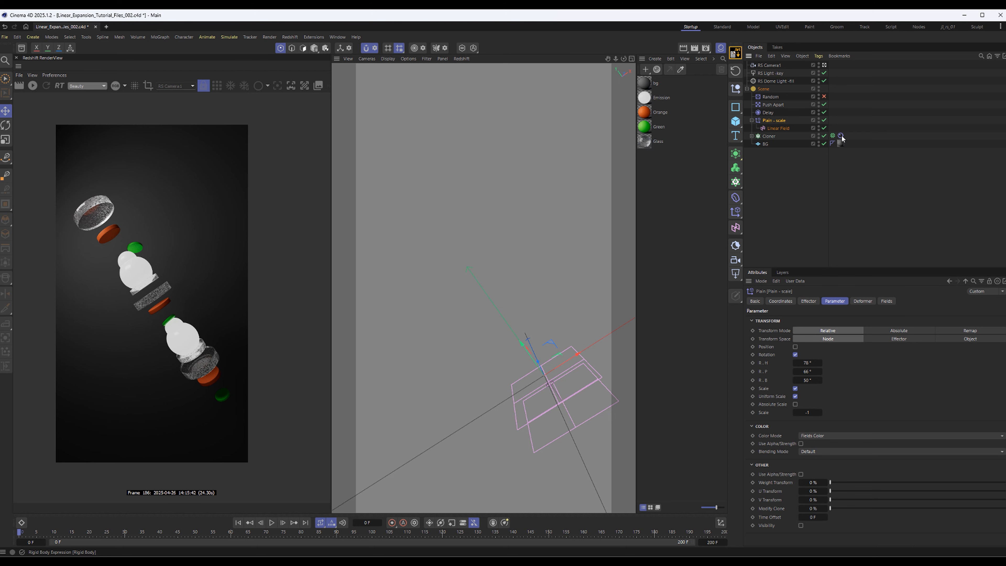
{"action": "left_click", "coordinate": [840, 136]}
{"action": "left_click", "coordinate": [808, 302]}
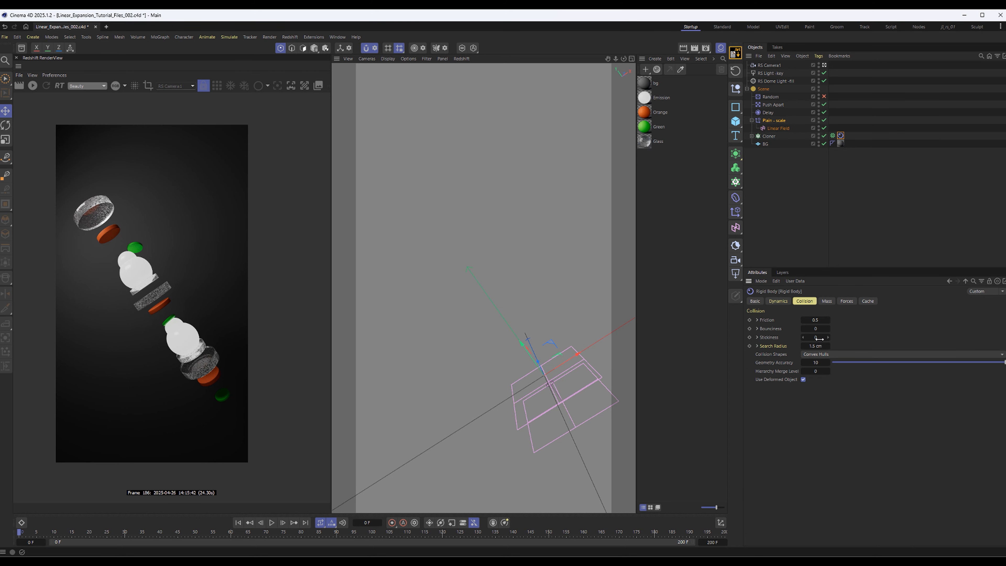
{"action": "left_click", "coordinate": [771, 120]}
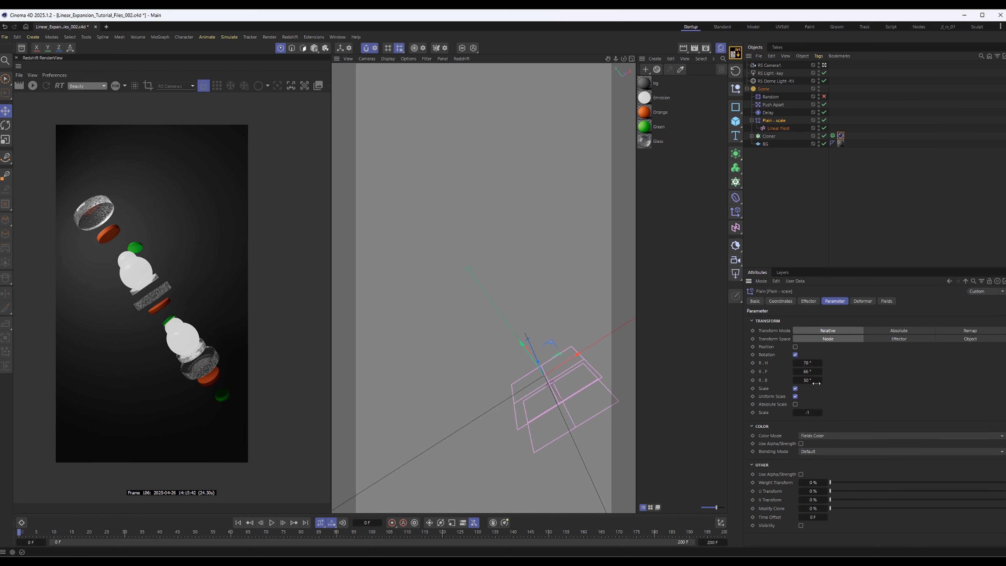
{"action": "left_click", "coordinate": [795, 347]}
{"action": "left_click", "coordinate": [795, 347]}
Try placing the Delay effector above Random in the Scene group, check its deformer and field settings, and play the animation
{"action": "left_click_drag", "start_coordinate": [768, 117], "coordinate": [768, 95]}
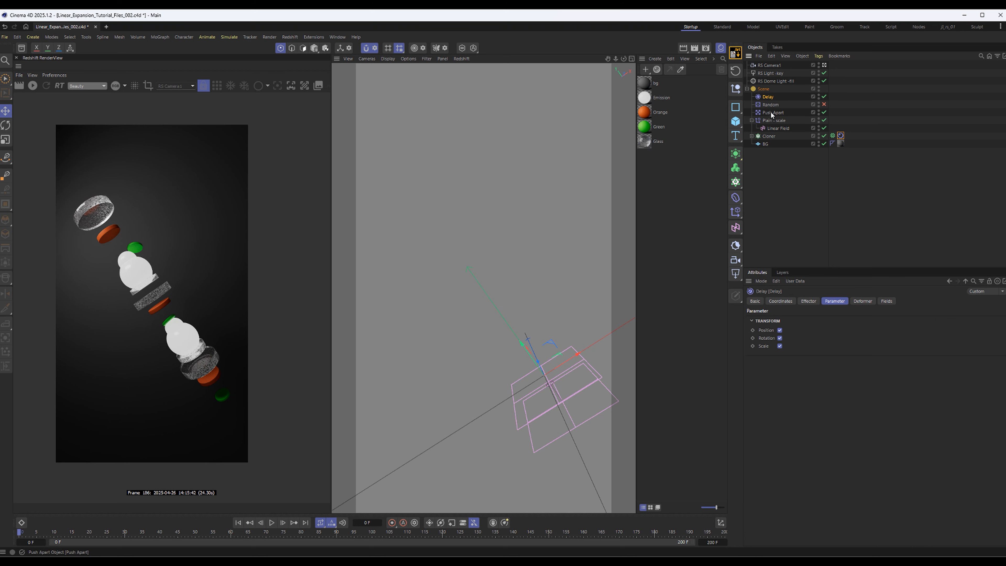
{"action": "left_click", "coordinate": [864, 302]}
{"action": "left_click", "coordinate": [888, 302]}
{"action": "left_click", "coordinate": [867, 303]}
{"action": "left_click", "coordinate": [795, 170]}
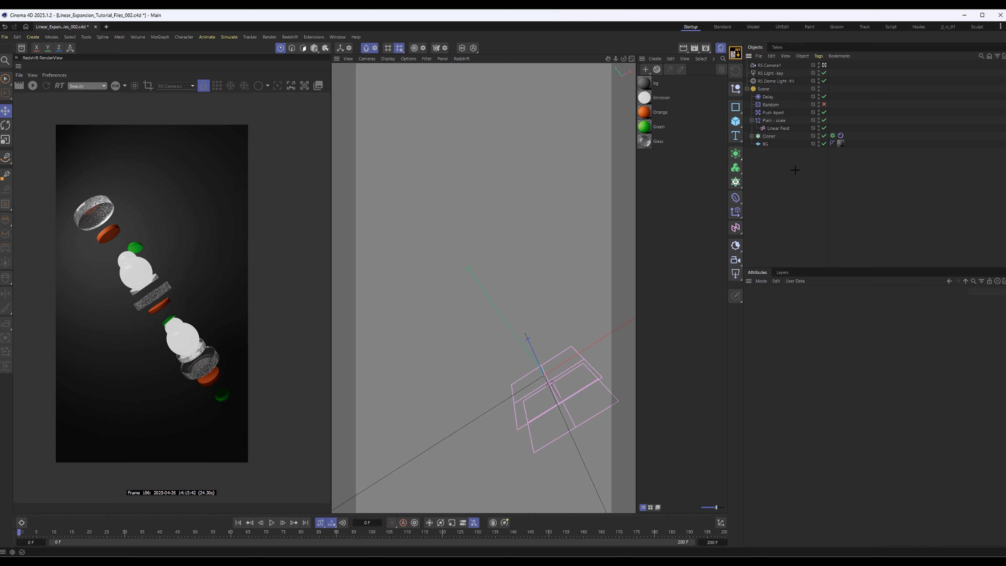
{"action": "left_click", "coordinate": [273, 523]}
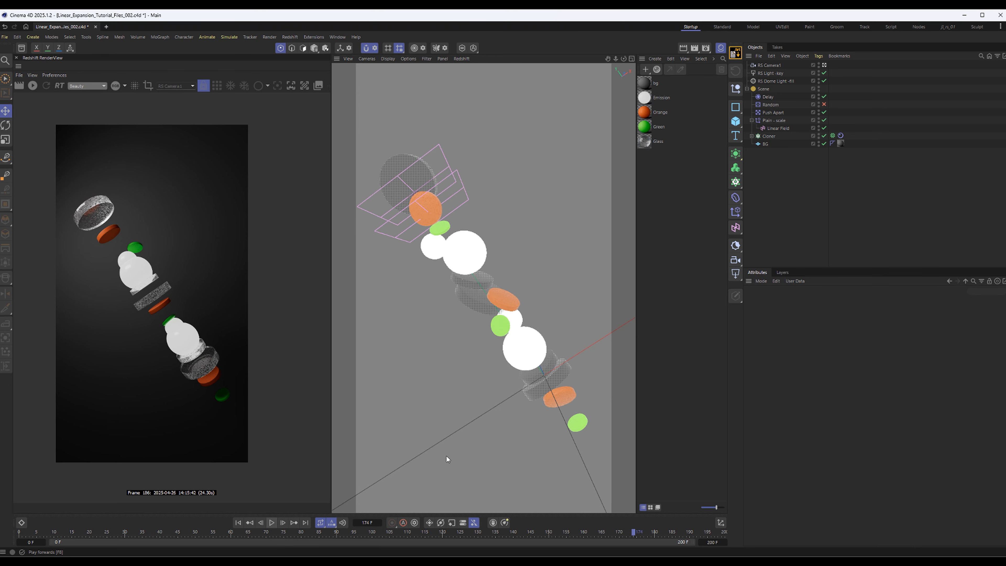
Open the Cloner's MoGraph Cache build settings, replay the animation and save the project
{"action": "key", "text": "ctrl+s"}
{"action": "left_click", "coordinate": [833, 137]}
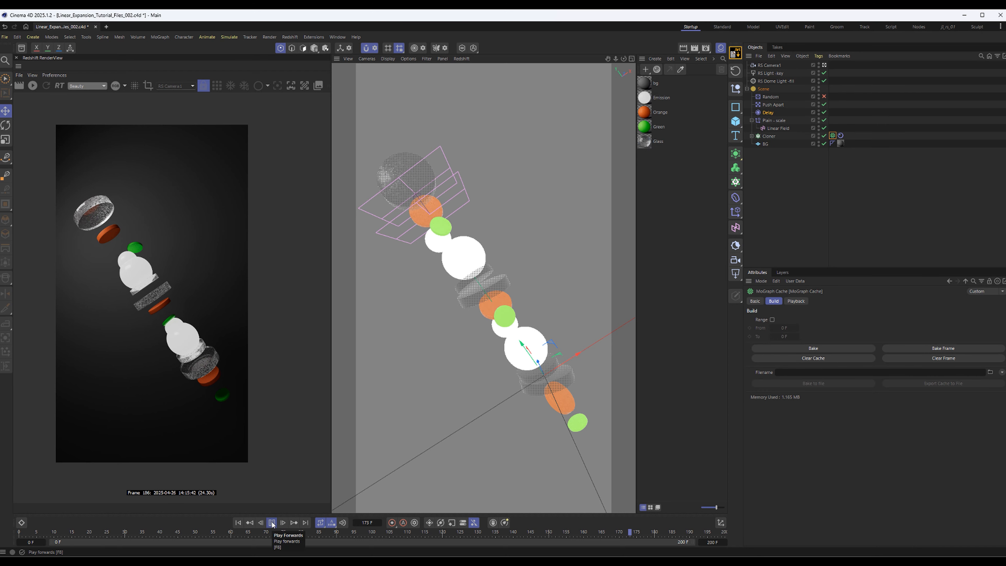
{"action": "left_click", "coordinate": [271, 522]}
{"action": "key", "text": "ctrl+s"}
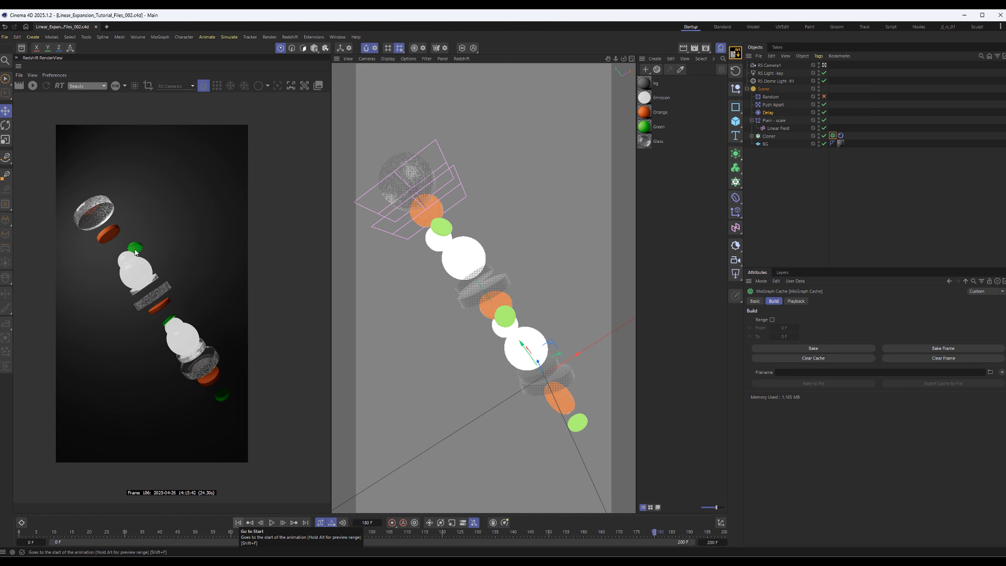
Restart the Redshift preview at frame 180 and reframe the camera so the stack runs diagonally through the frame
{"action": "left_click", "coordinate": [36, 87]}
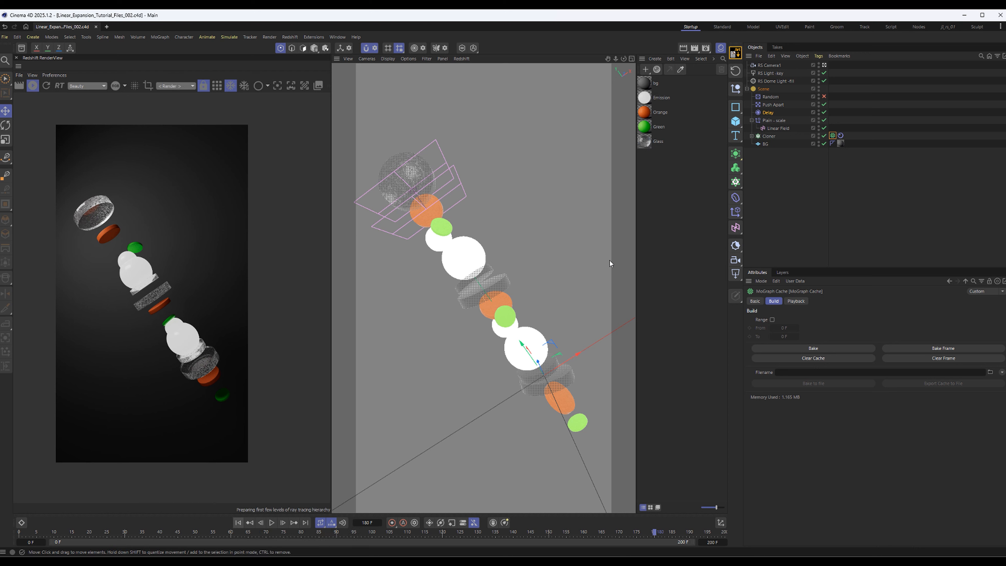
{"action": "left_click_drag", "start_coordinate": [616, 58], "coordinate": [606, 59]}
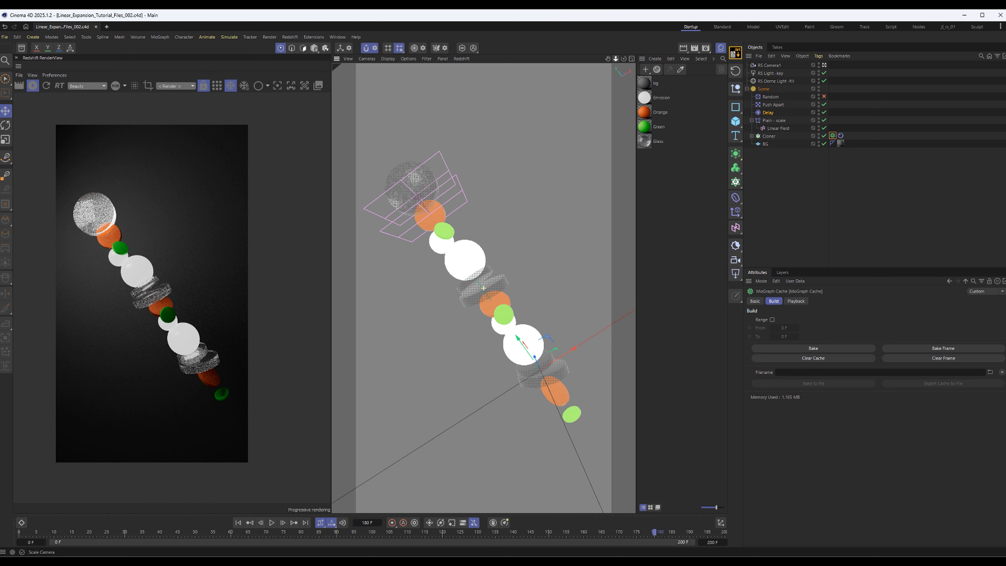
{"action": "right_click_drag", "start_coordinate": [517, 241], "coordinate": [512, 241], "text": "alt"}
{"action": "middle_click_drag", "start_coordinate": [512, 240], "coordinate": [518, 243], "text": "alt"}
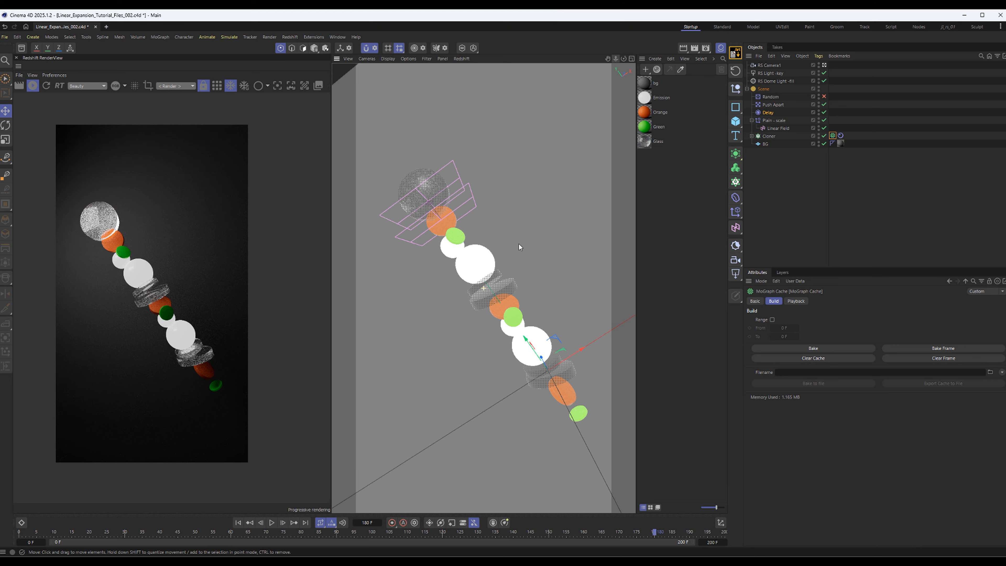
{"action": "scroll", "coordinate": [477, 299], "scroll_direction": "up", "scroll_amount": 2}
{"action": "left_click_drag", "start_coordinate": [480, 272], "coordinate": [497, 291], "text": "alt"}
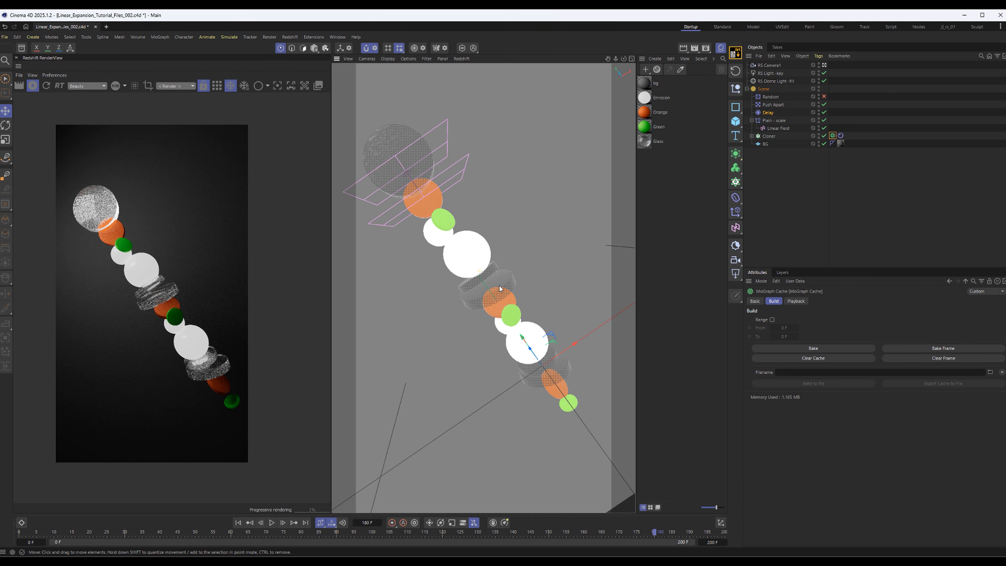
{"action": "middle_click_drag", "start_coordinate": [482, 264], "coordinate": [493, 290], "text": "alt"}
{"action": "left_click_drag", "start_coordinate": [491, 288], "coordinate": [480, 272], "text": "alt"}
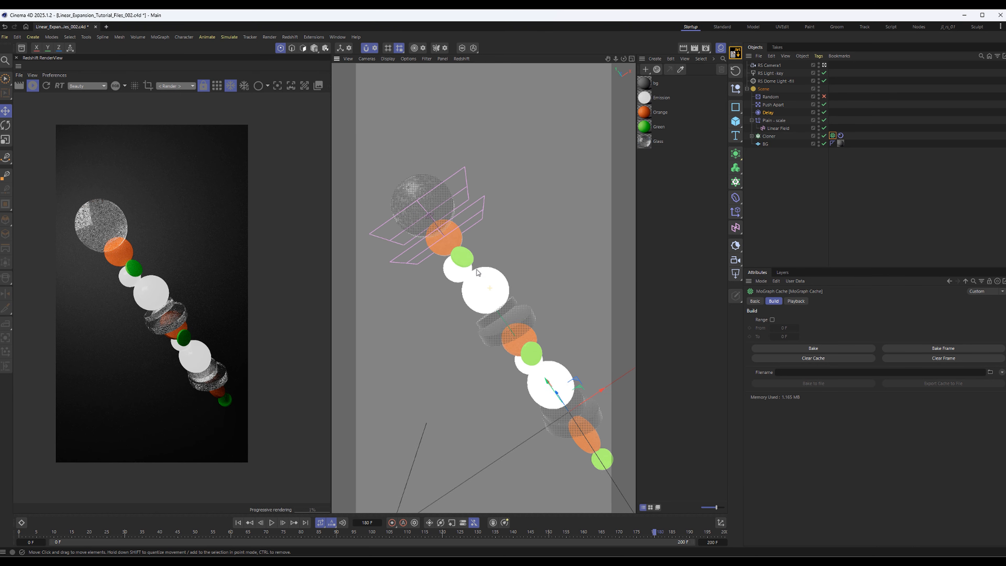
{"action": "middle_click_drag", "start_coordinate": [497, 317], "coordinate": [491, 292], "text": "alt"}
{"action": "left_click_drag", "start_coordinate": [491, 292], "coordinate": [478, 252], "text": "alt"}
{"action": "left_click_drag", "start_coordinate": [509, 286], "coordinate": [502, 300], "text": "alt"}
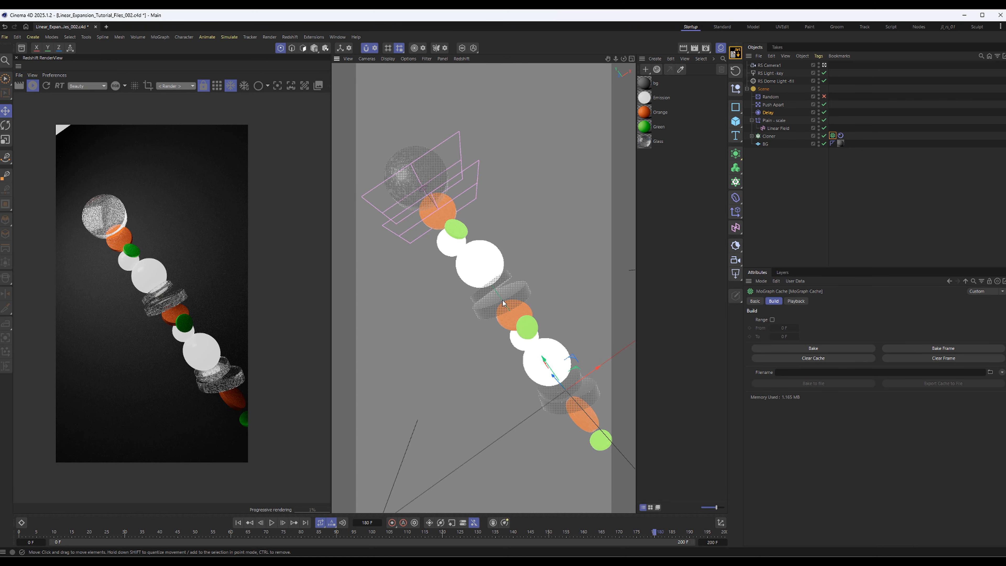
{"action": "middle_click_drag", "start_coordinate": [508, 321], "coordinate": [499, 314], "text": "alt"}
{"action": "left_click_drag", "start_coordinate": [499, 314], "coordinate": [494, 314], "text": "alt"}
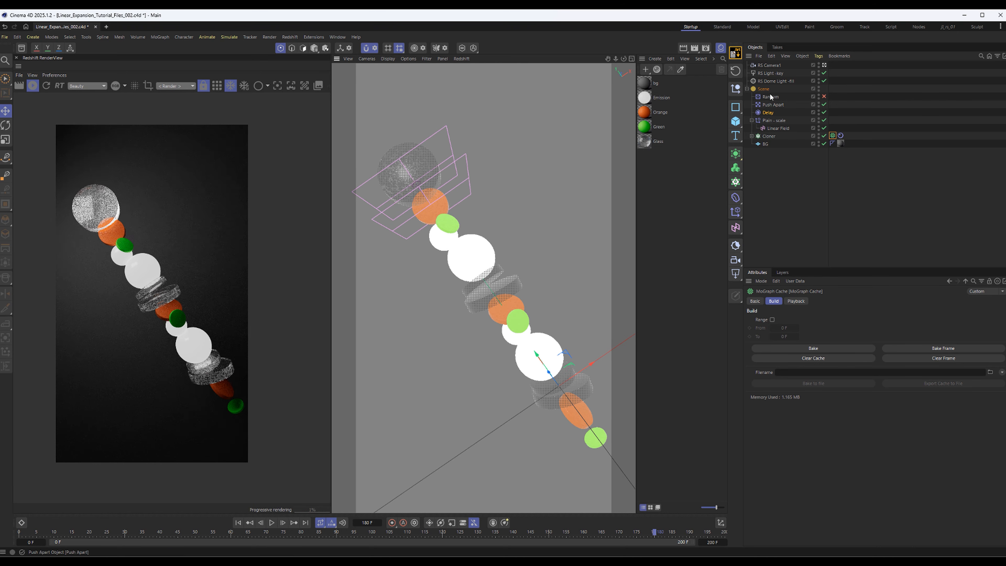
Expand the Cloner to list its cylinder and sphere objects
{"action": "left_click", "coordinate": [790, 172]}
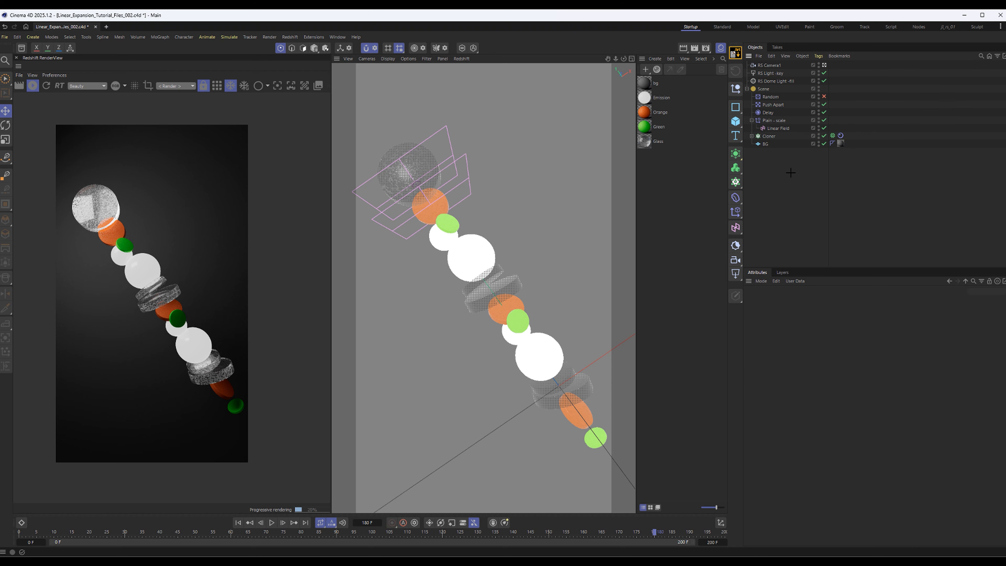
{"action": "left_click", "coordinate": [751, 136]}
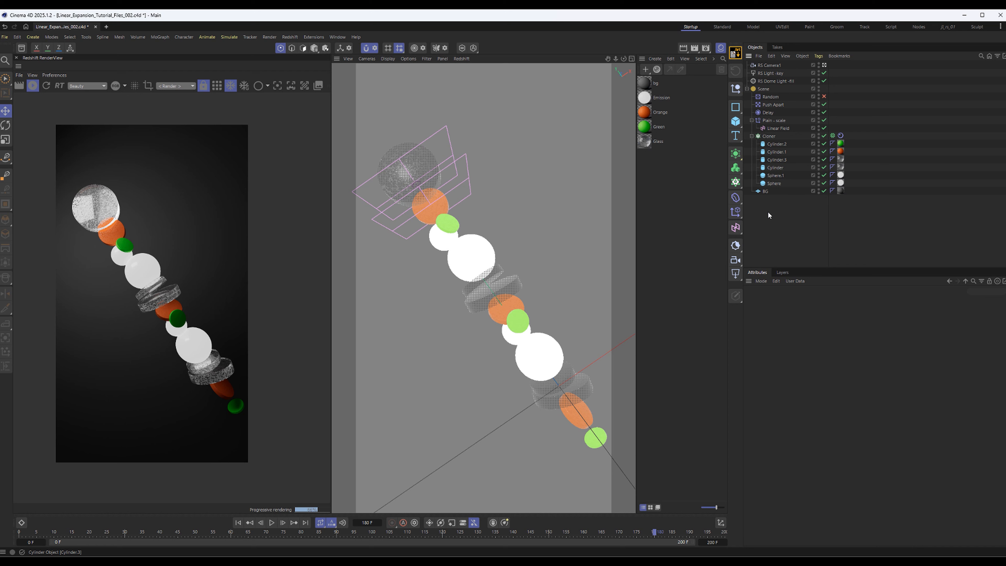
Fit the render preview to its panel, stop the Redshift preview and return the animation to frame 0
{"action": "left_click", "coordinate": [773, 105]}
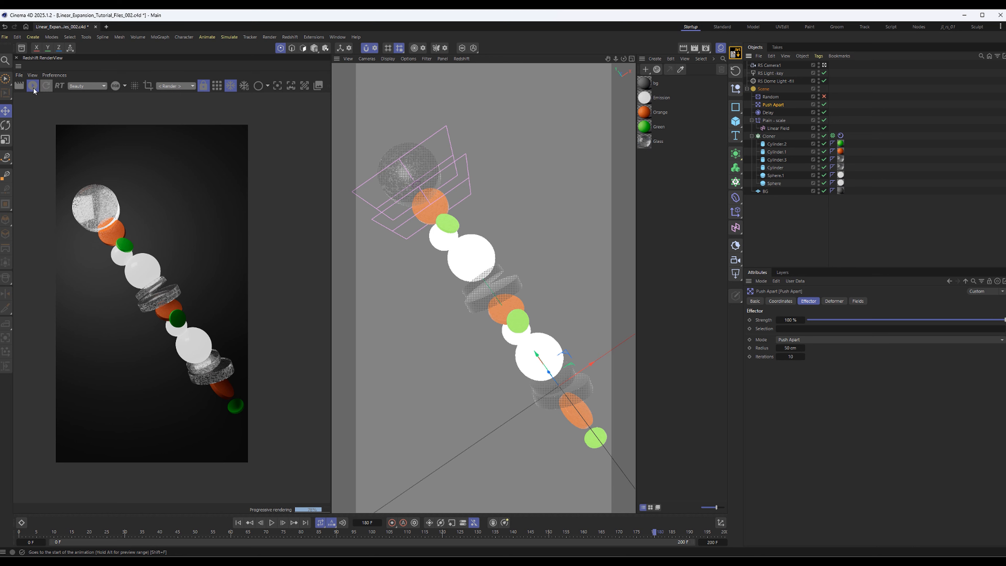
{"action": "scroll", "coordinate": [253, 230], "scroll_direction": "up", "scroll_amount": 6}
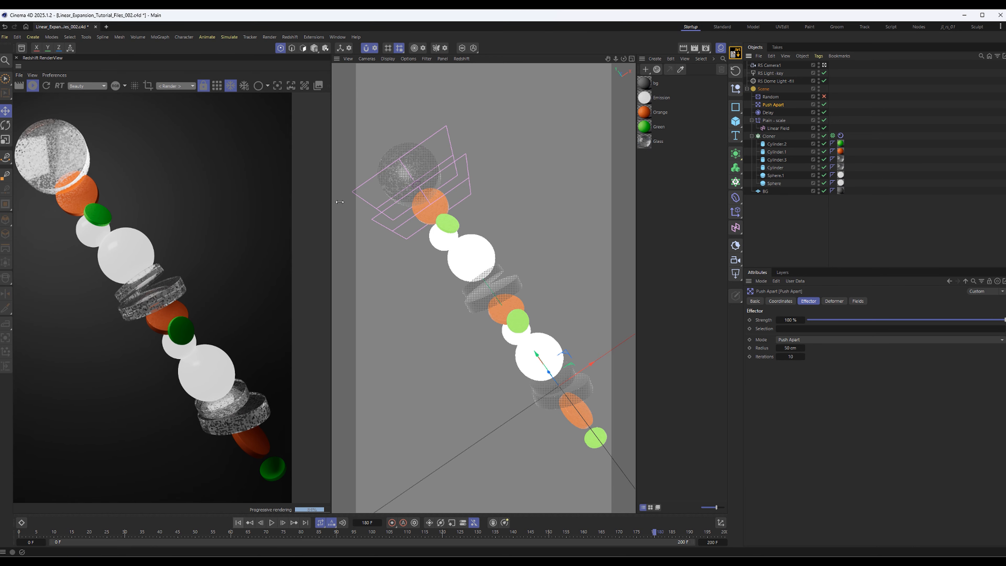
{"action": "scroll", "coordinate": [222, 190], "scroll_direction": "down", "scroll_amount": 3}
{"action": "left_click", "coordinate": [34, 86]}
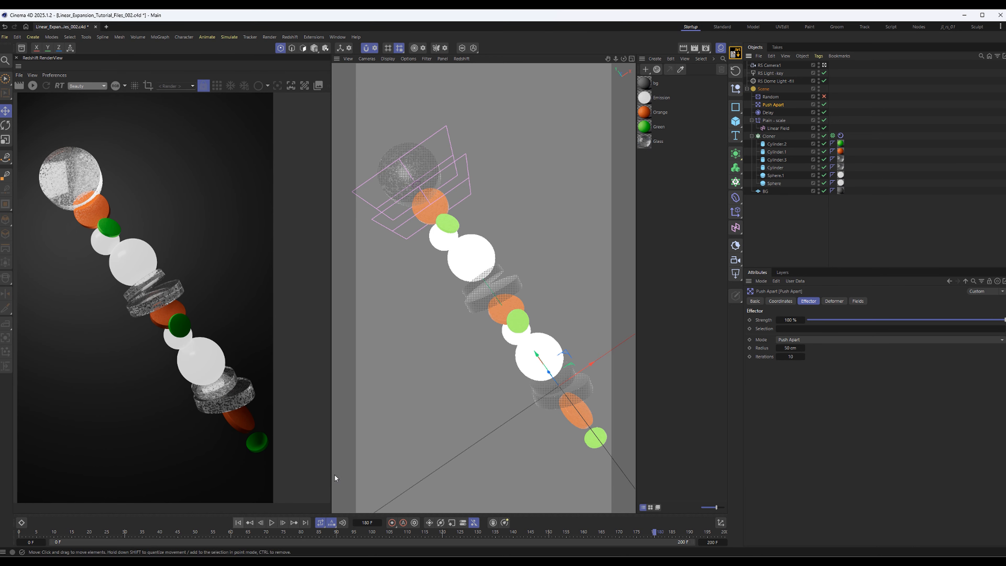
{"action": "left_click", "coordinate": [238, 523]}
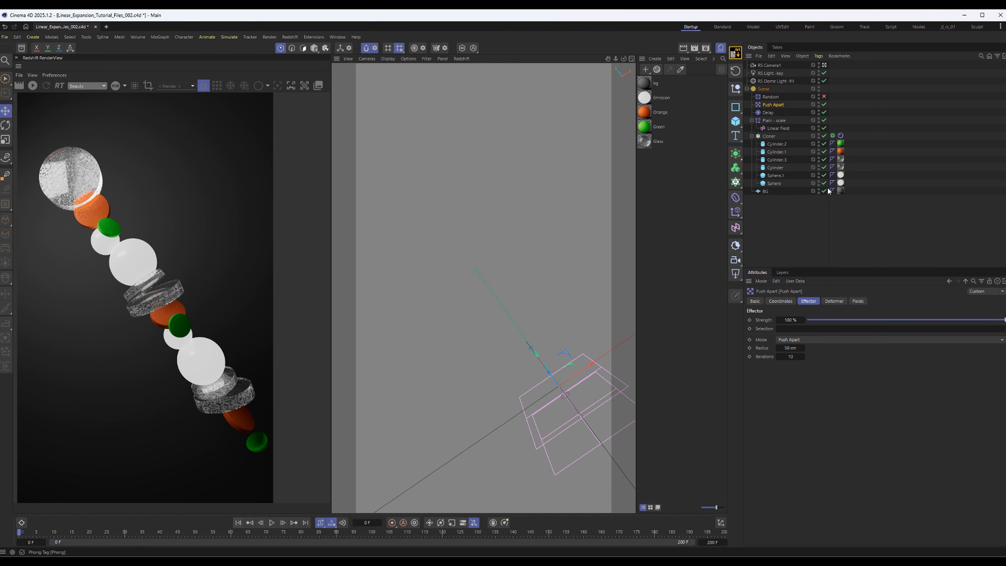
Set the Push Apart effector's radius to 75 cm
{"action": "left_click", "coordinate": [841, 135]}
{"action": "left_click", "coordinate": [772, 104]}
{"action": "left_click", "coordinate": [789, 348]}
{"action": "type", "text": "75"}
{"action": "key", "text": "Return"}
Clear and rebake the Cloner's MoGraph Cache, and play the animation back to check it
{"action": "left_click", "coordinate": [832, 136]}
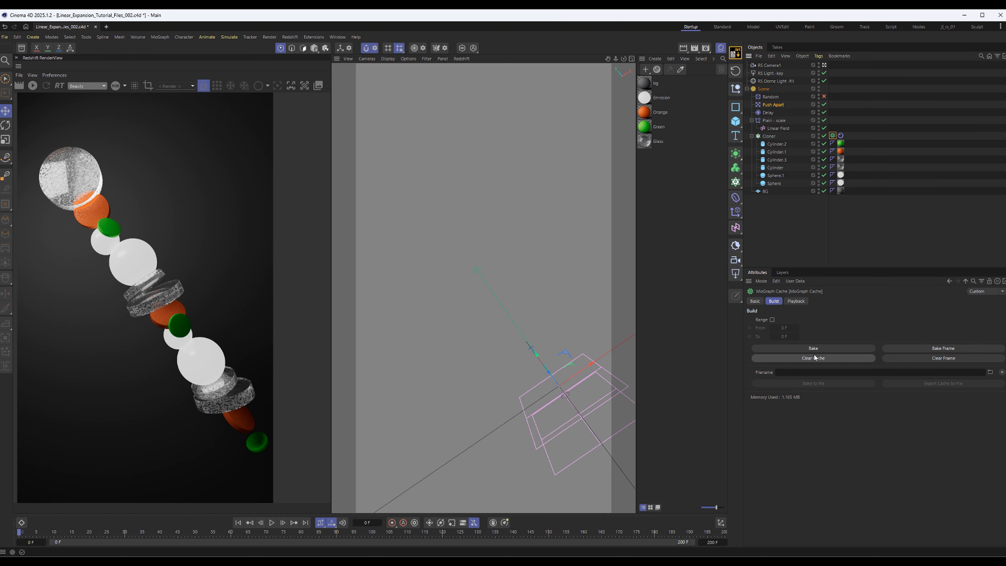
{"action": "left_click", "coordinate": [813, 348]}
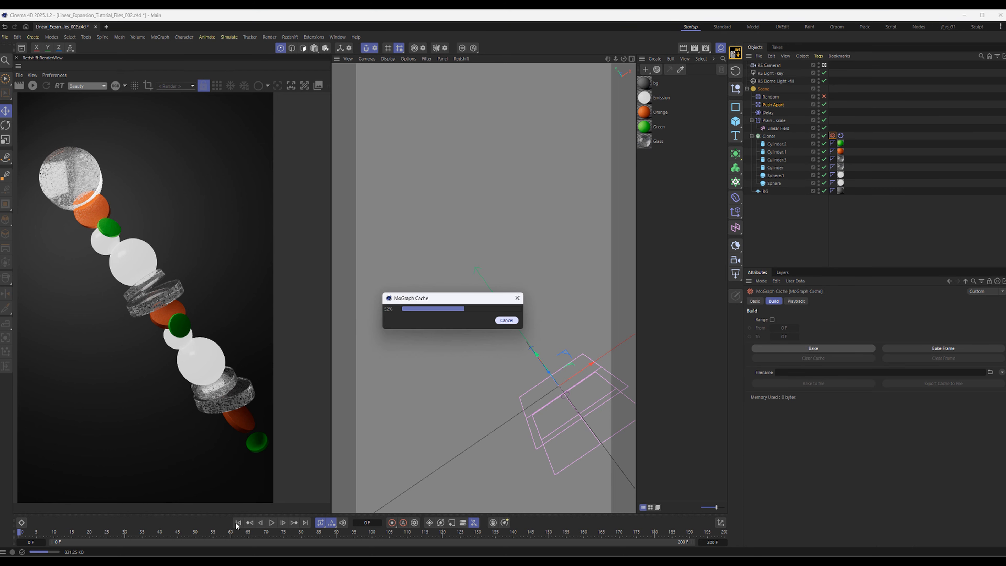
{"action": "left_click", "coordinate": [272, 523]}
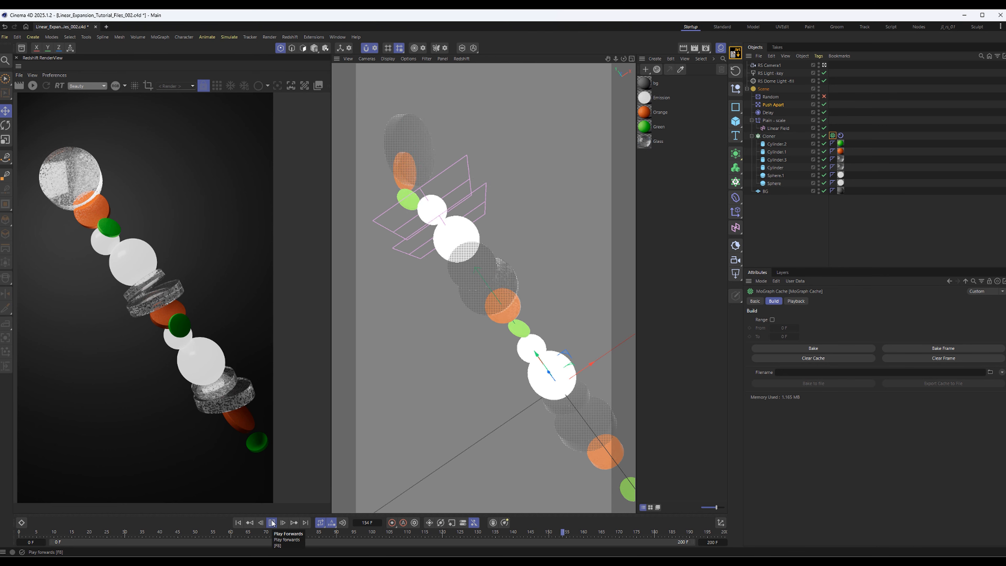
{"action": "left_click", "coordinate": [272, 522]}
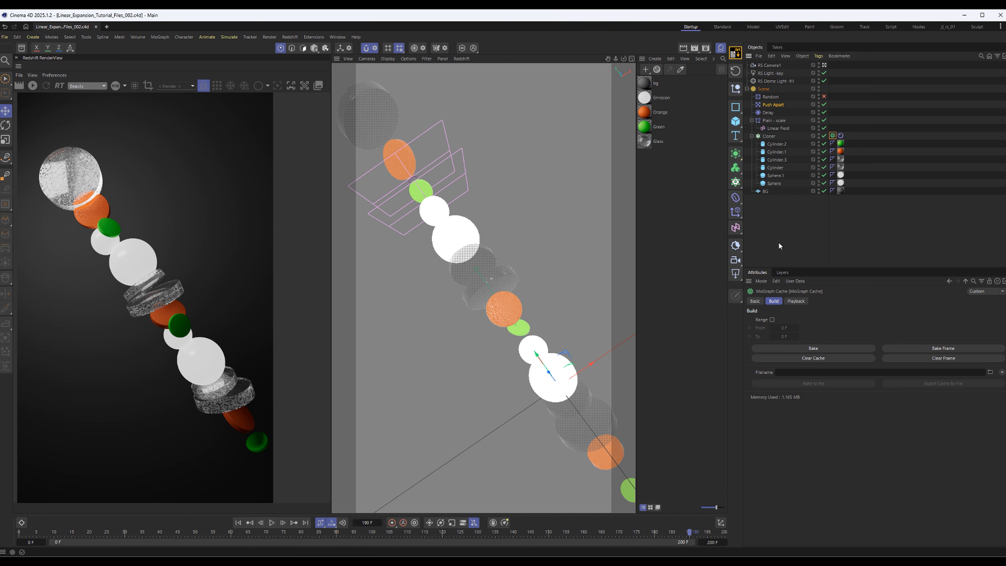
Collapse the Scene group and adjust the camera view so more of the stack's lower end is in frame
{"action": "left_click", "coordinate": [778, 242]}
{"action": "left_click", "coordinate": [746, 89]}
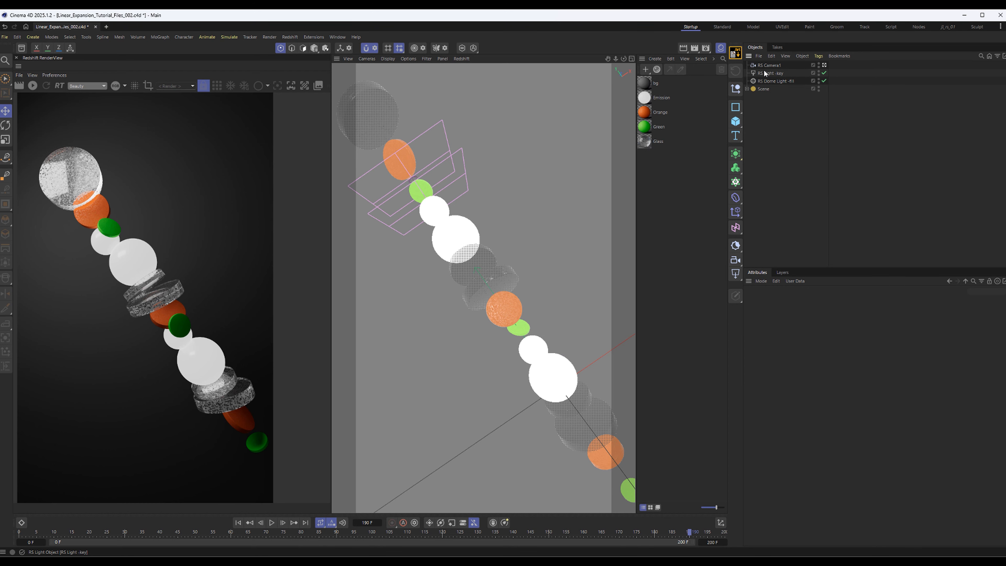
{"action": "left_click", "coordinate": [769, 72]}
{"action": "left_click", "coordinate": [790, 151]}
{"action": "middle_click_drag", "start_coordinate": [558, 336], "coordinate": [545, 330], "text": "alt"}
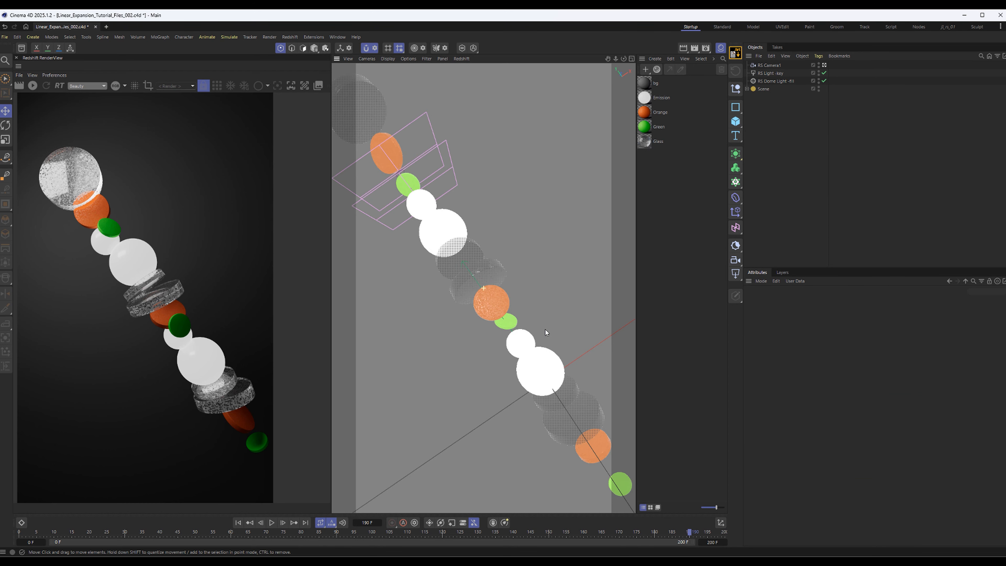
{"action": "left_click_drag", "start_coordinate": [480, 274], "coordinate": [486, 279], "text": "alt"}
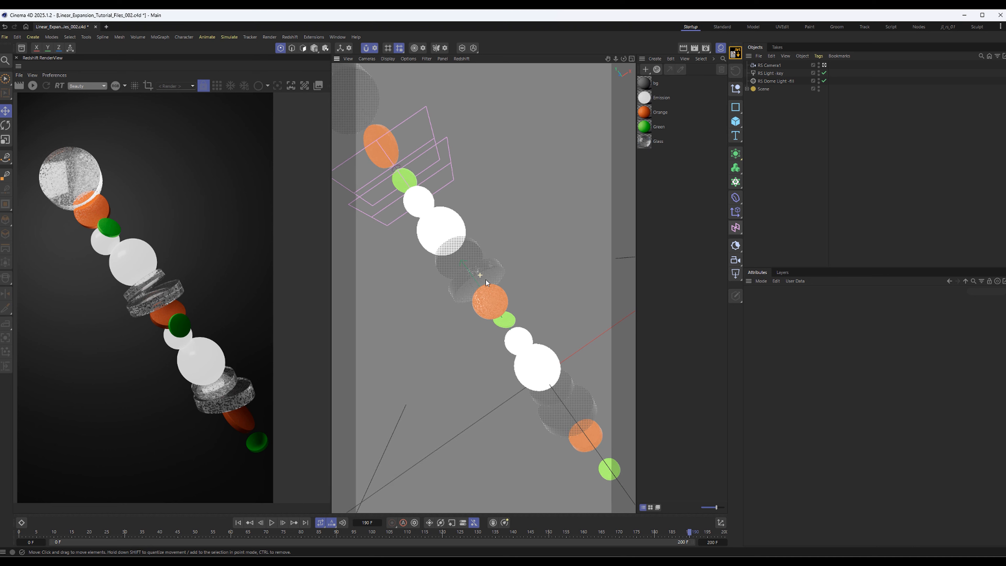
Set RS Camera1's focal length to 50 mm and pull the camera back until the whole stack fits the frame
{"action": "left_click", "coordinate": [772, 65]}
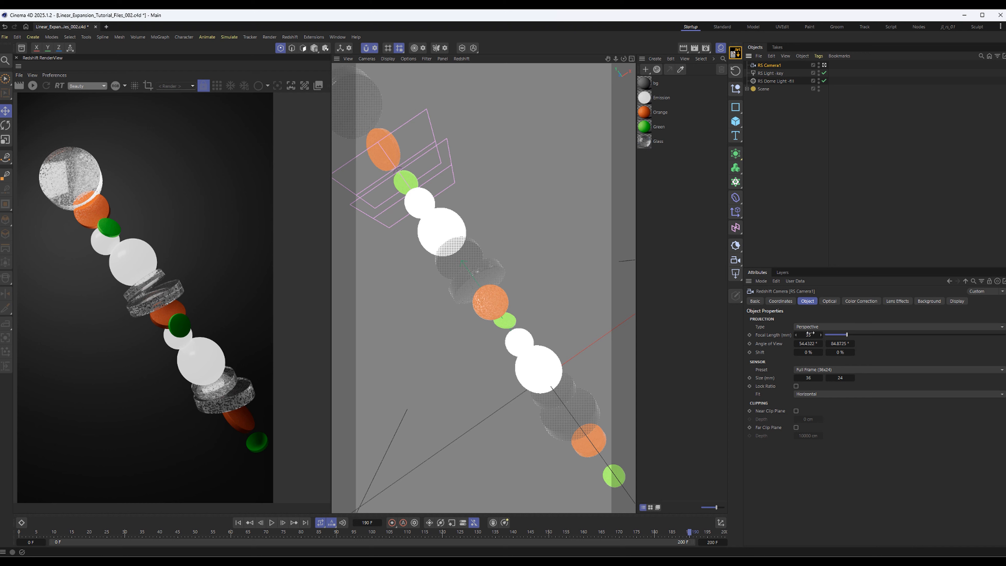
{"action": "left_click_drag", "start_coordinate": [809, 334], "coordinate": [814, 335]}
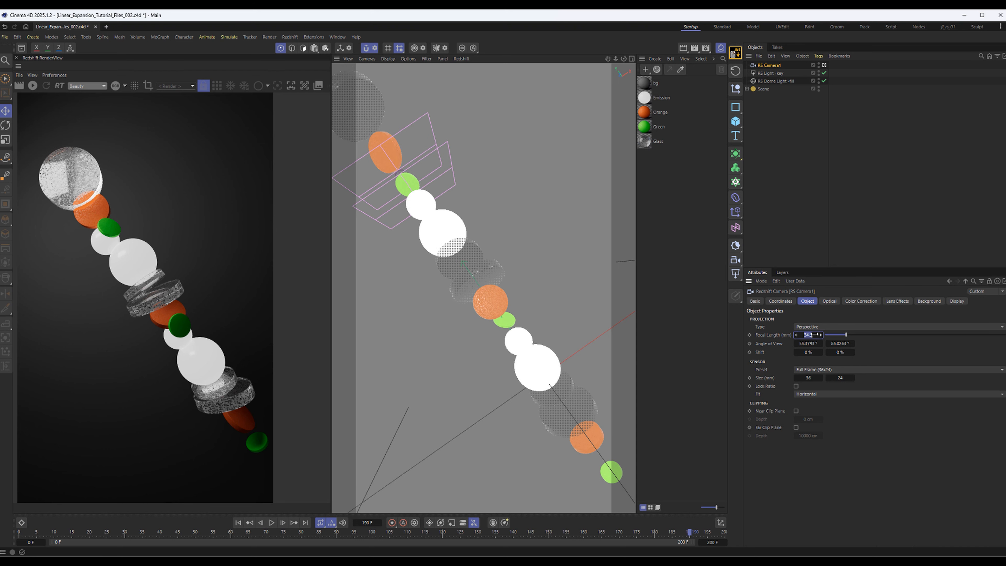
{"action": "type", "text": "50"}
{"action": "key", "text": "Return"}
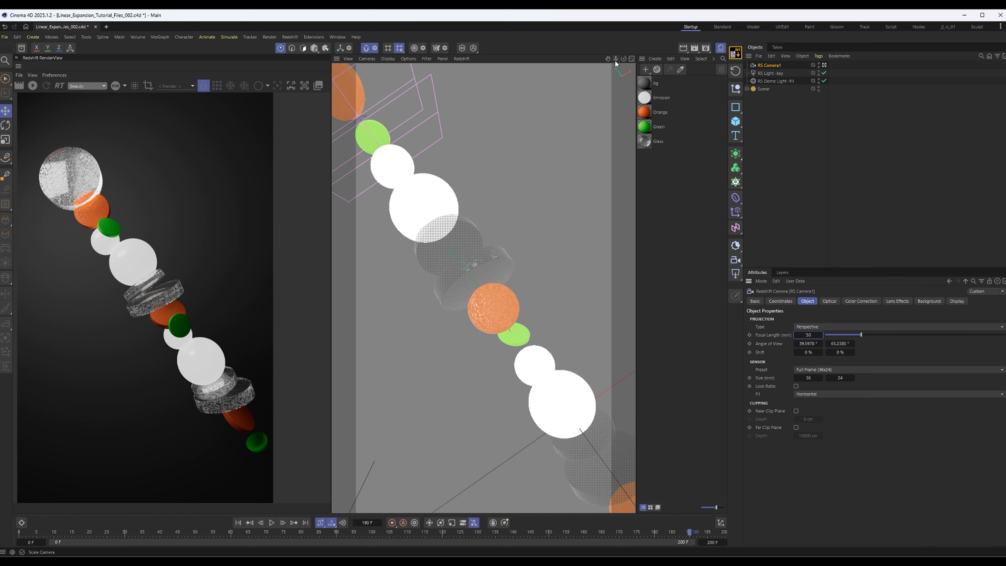
{"action": "left_click_drag", "start_coordinate": [616, 59], "coordinate": [554, 60]}
{"action": "middle_click_drag", "start_coordinate": [534, 253], "coordinate": [541, 247], "text": "alt"}
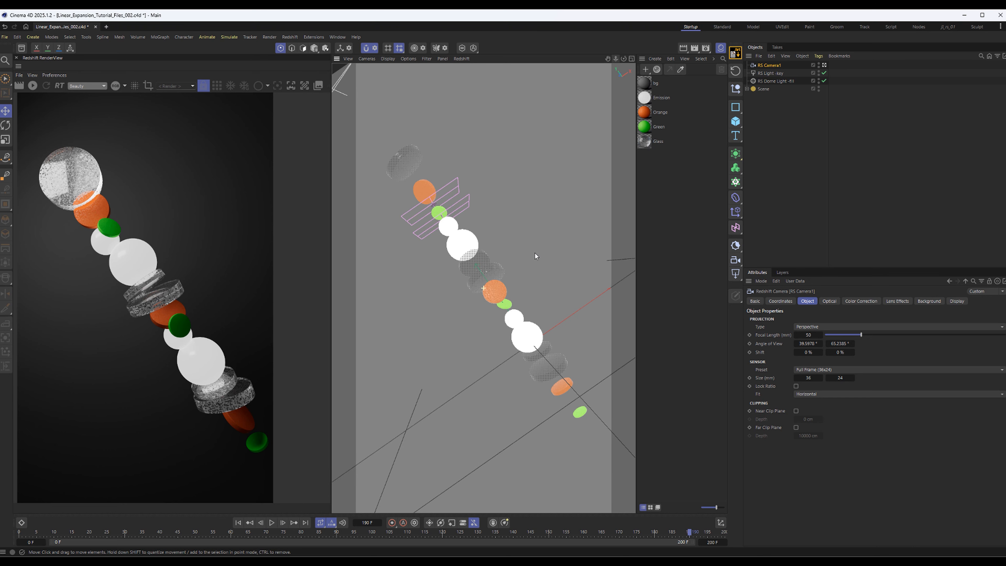
Replay the animation from frame 0 in the new camera framing and return to the start
{"action": "left_click", "coordinate": [238, 523]}
{"action": "left_click", "coordinate": [271, 523]}
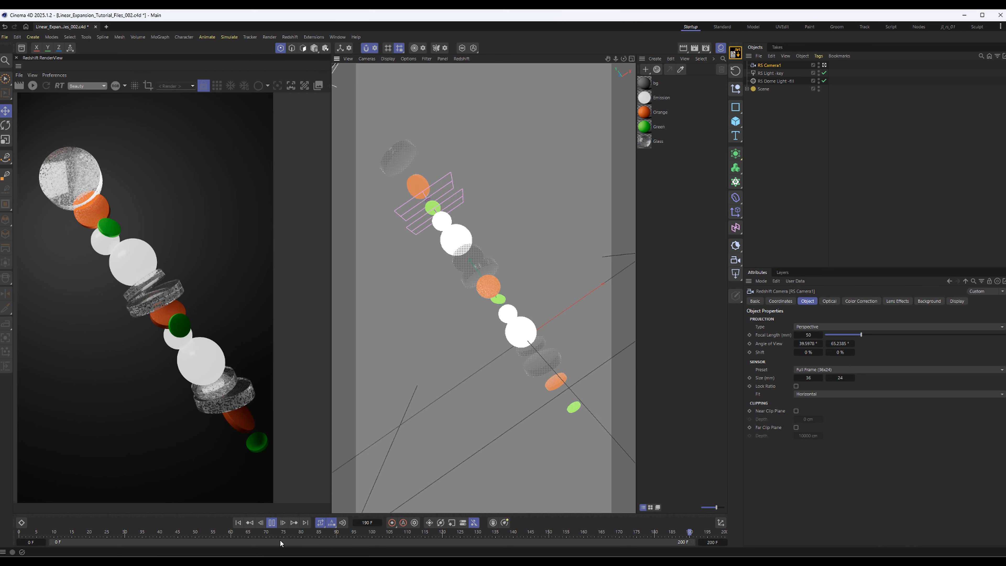
{"action": "left_click", "coordinate": [238, 522]}
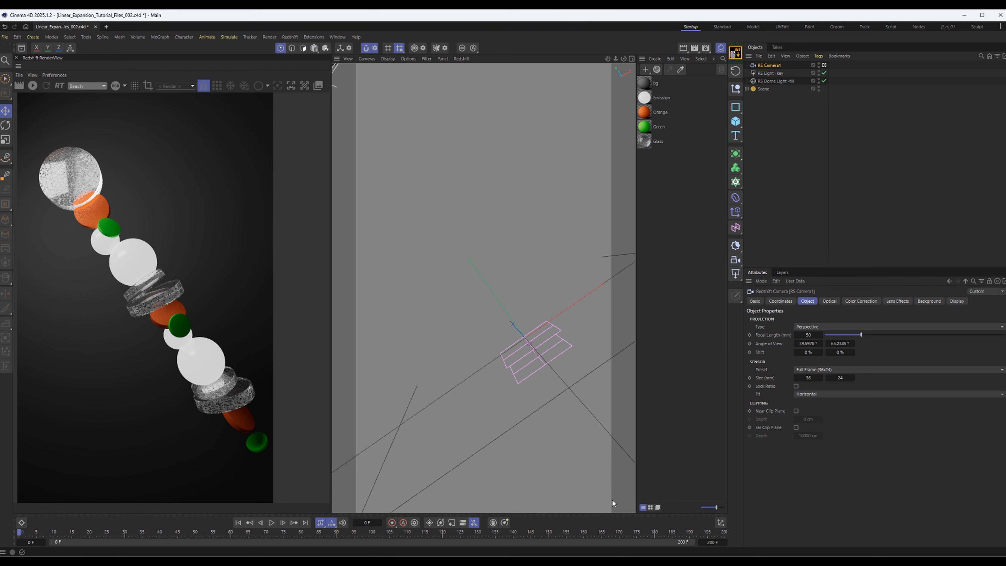
{"action": "key", "text": "F8"}
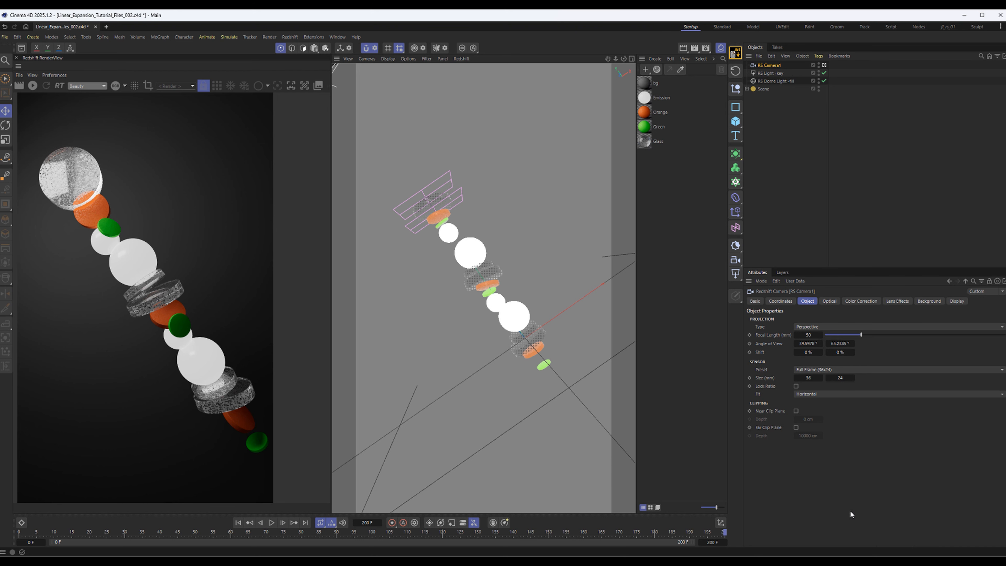
{"action": "left_click", "coordinate": [238, 522]}
Cache the scene's simulation from the Cloner's Rigid Body tag and scrub the timeline to frame 160
{"action": "left_click", "coordinate": [747, 89]}
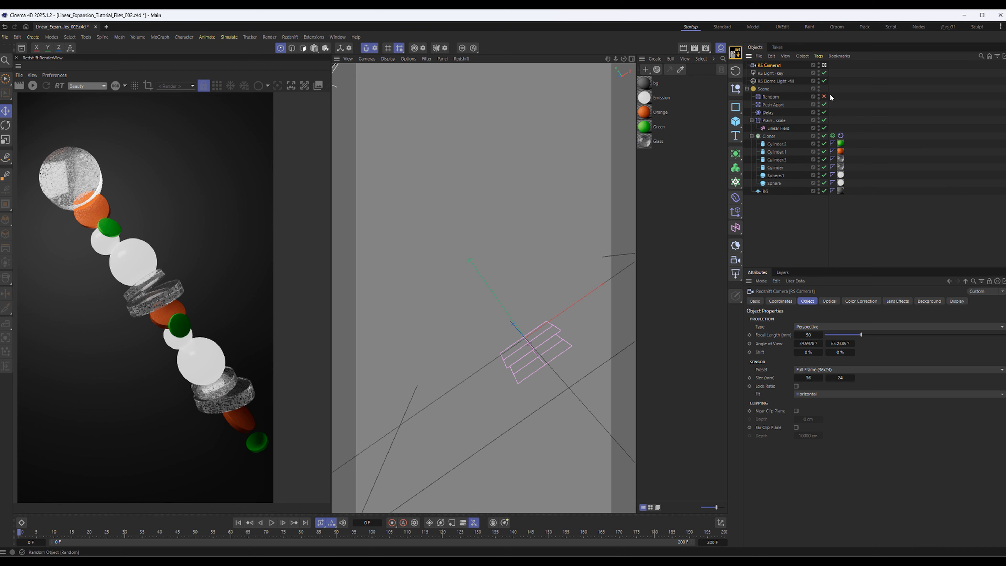
{"action": "left_click", "coordinate": [840, 135]}
{"action": "left_click", "coordinate": [792, 359]}
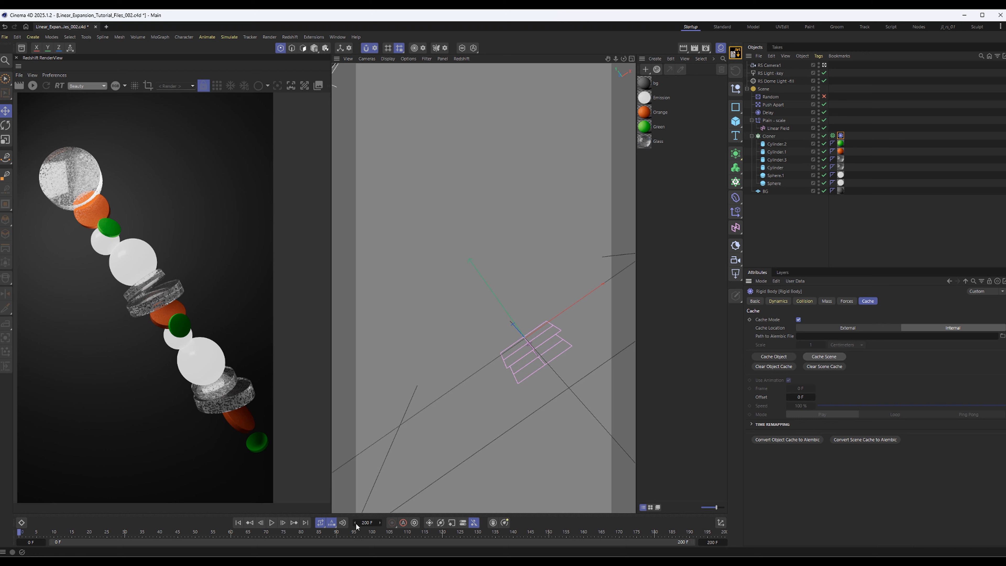
{"action": "left_click_drag", "start_coordinate": [408, 532], "coordinate": [583, 533]}
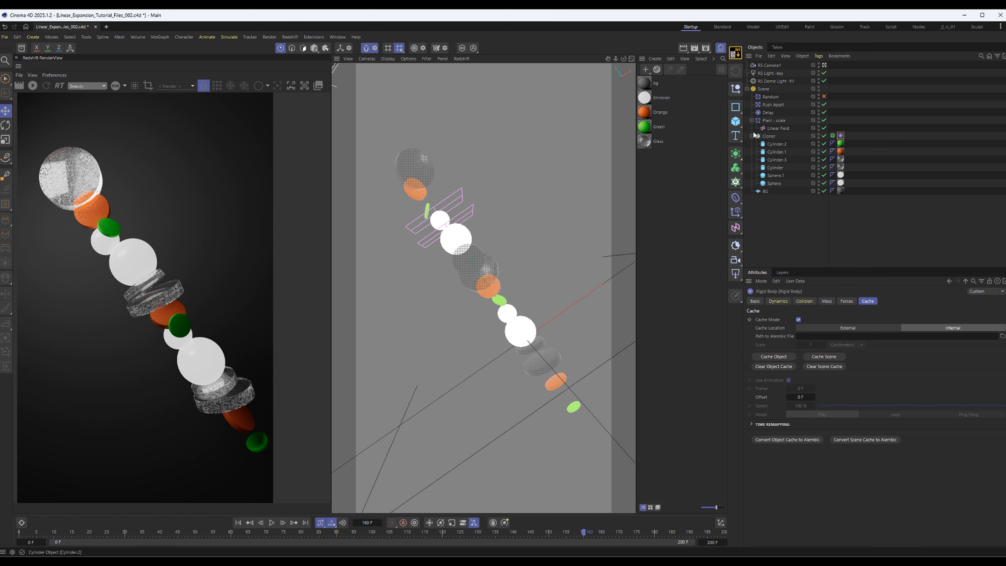
Collapse the Cloner and Plain - scale hierarchies inside the Scene group and clear the selection
{"action": "left_click", "coordinate": [751, 136]}
{"action": "left_click", "coordinate": [751, 120]}
{"action": "left_click", "coordinate": [772, 180]}
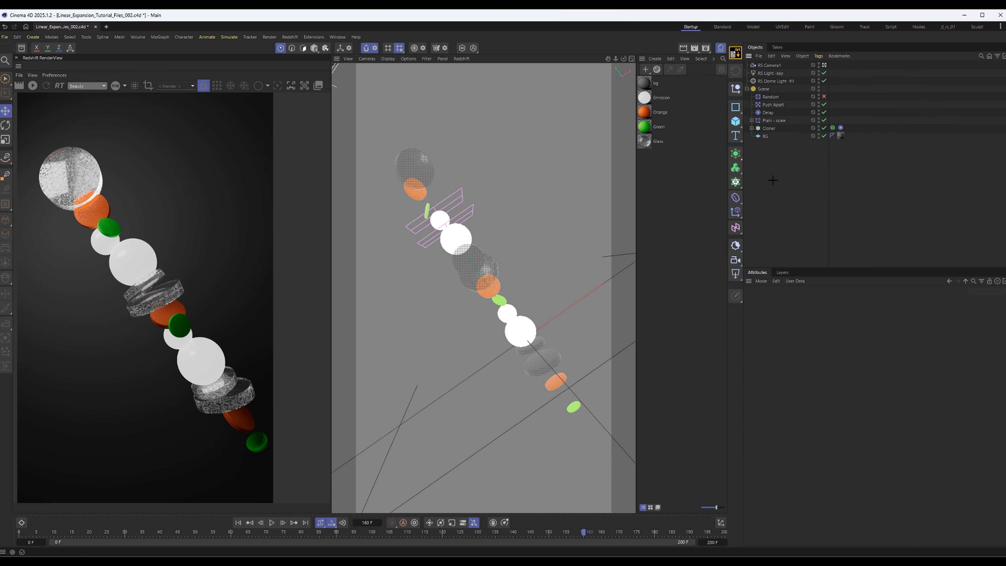
Enable Bokeh on RS Camera1 with an aperture of 1 and restart the Redshift preview at frame 160
{"action": "left_click", "coordinate": [781, 66]}
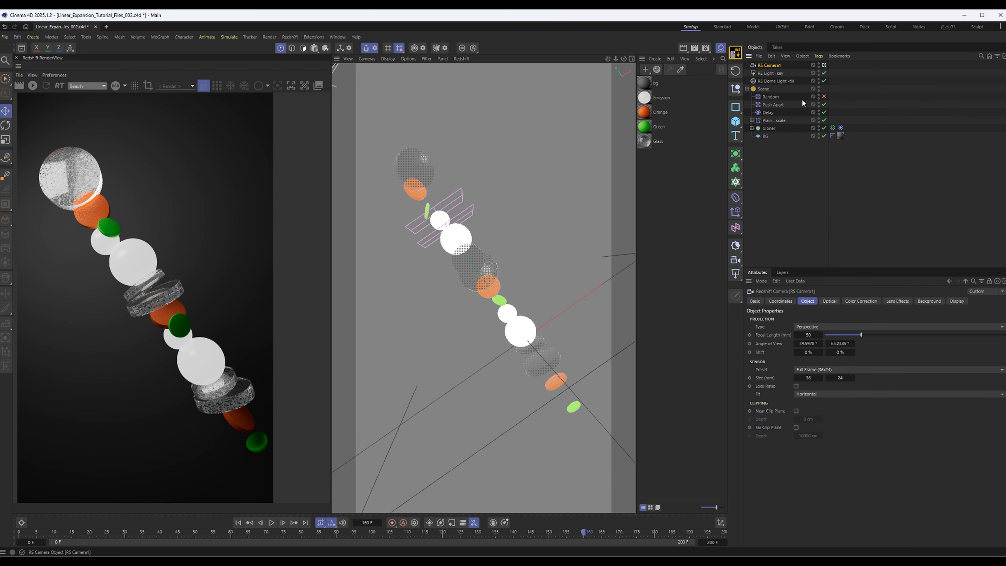
{"action": "left_click", "coordinate": [830, 301]}
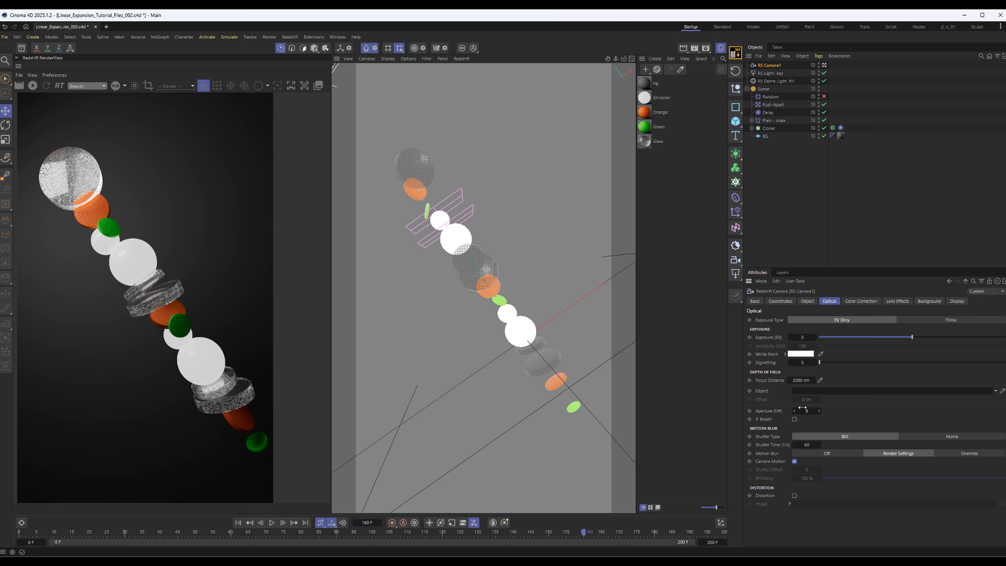
{"action": "left_click", "coordinate": [816, 412]}
{"action": "type", "text": "1"}
{"action": "key", "text": "Return"}
{"action": "right_click_drag", "start_coordinate": [128, 217], "coordinate": [19, 253], "text": "alt"}
{"action": "left_click", "coordinate": [33, 86]}
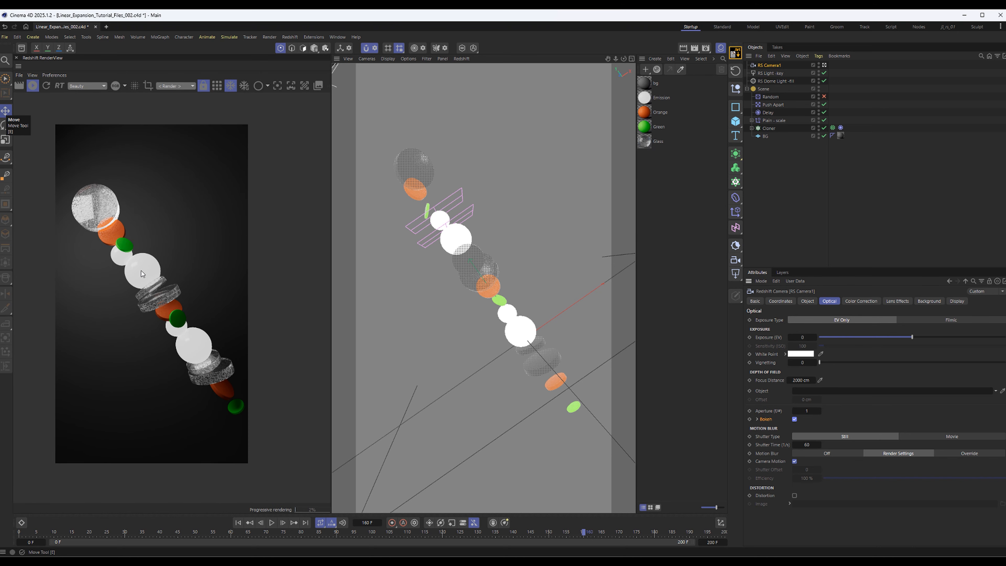
{"action": "right_click_drag", "start_coordinate": [421, 206], "coordinate": [228, 284], "text": "alt"}
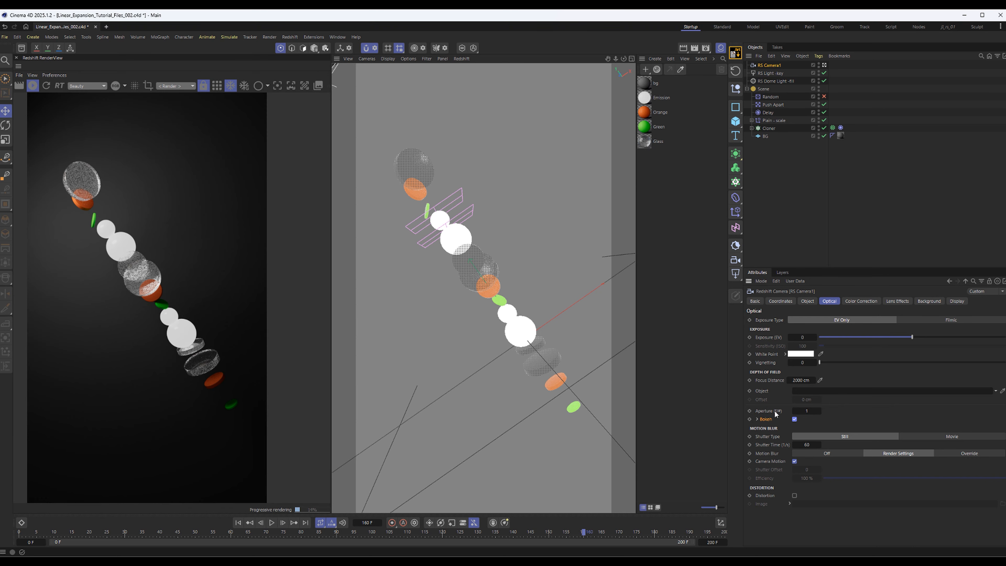
Duplicate RS Camera1 and move the copy into a tilted close-up of the glass, orange and green discs
{"action": "left_click_drag", "start_coordinate": [777, 67], "coordinate": [781, 77], "text": "ctrl"}
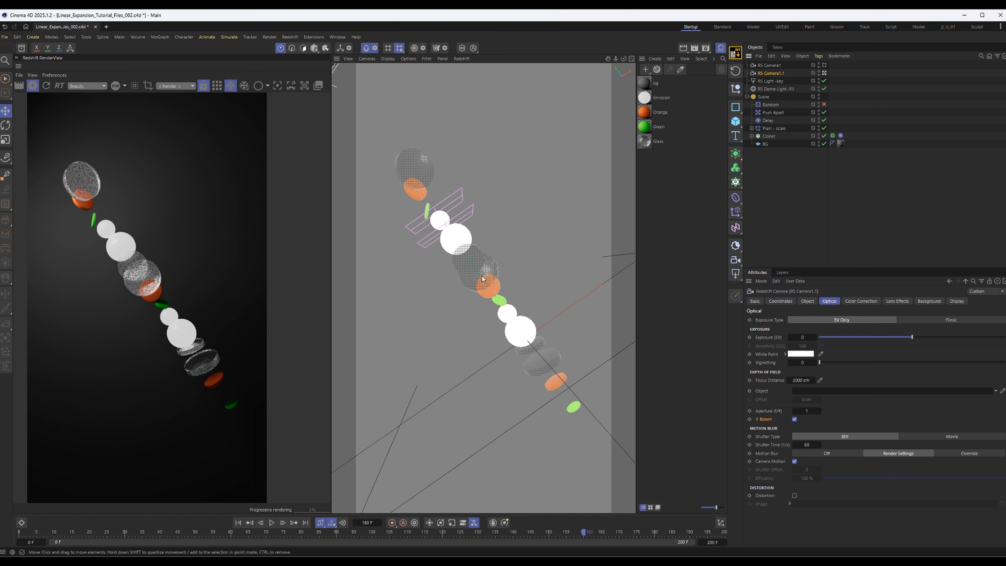
{"action": "mouse_move", "coordinate": [481, 276]}
{"action": "left_mouse_down", "text": "alt"}
{"action": "mouse_move", "coordinate": [449, 299]}
{"action": "mouse_move", "coordinate": [474, 271]}
{"action": "left_mouse_up", "text": "alt"}
{"action": "scroll", "coordinate": [475, 269], "scroll_direction": "up", "scroll_amount": 10}
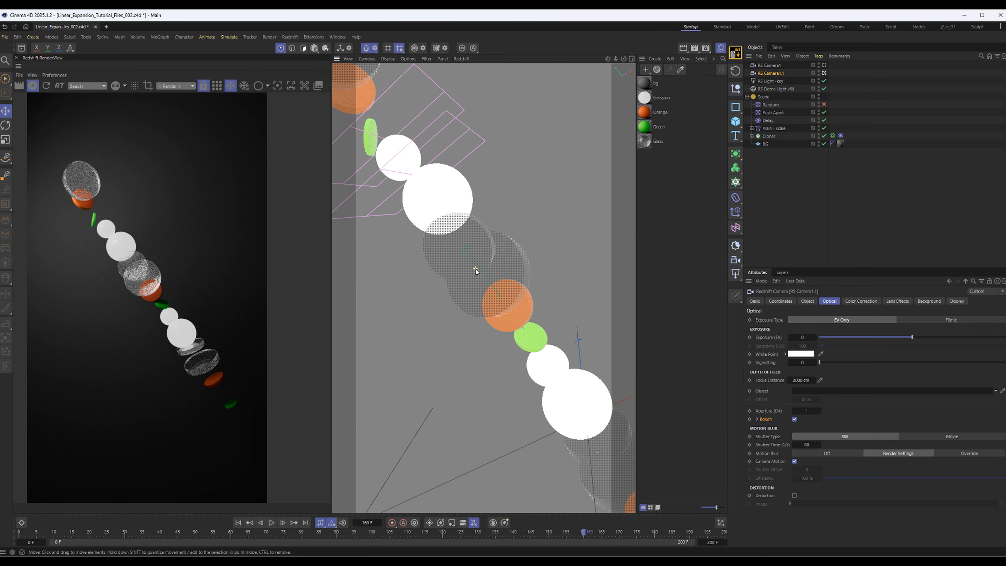
{"action": "left_click_drag", "start_coordinate": [433, 208], "coordinate": [478, 211], "text": "alt"}
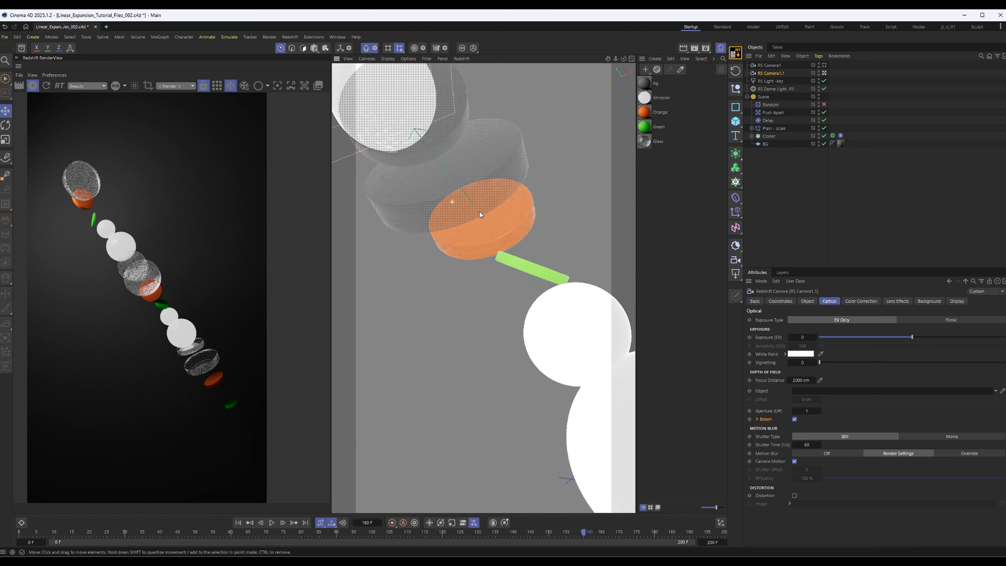
{"action": "middle_click_drag", "start_coordinate": [468, 221], "coordinate": [484, 297], "text": "alt"}
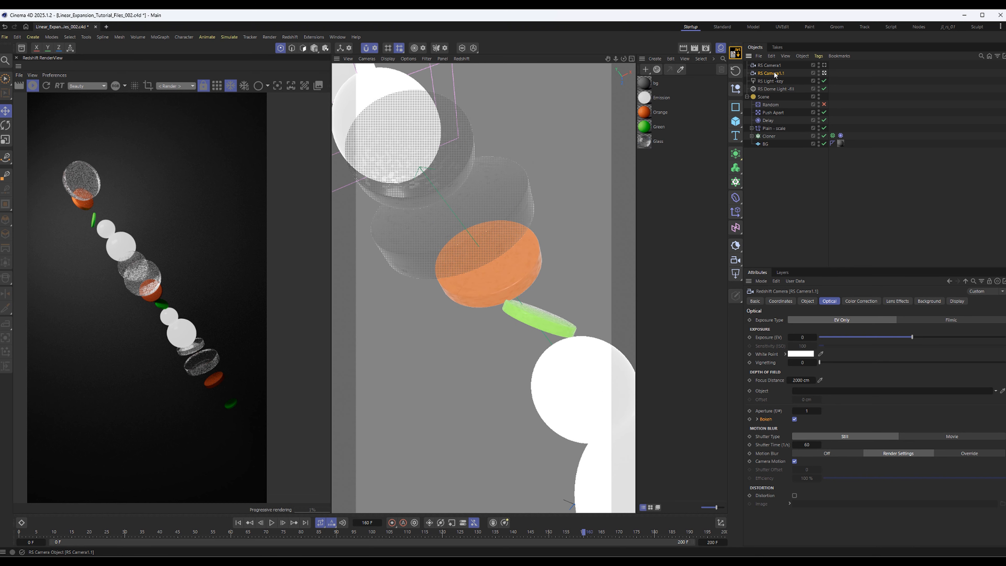
Set the duplicated camera's focus distance on the upper glass disc using Click to Focus in the render preview
{"action": "left_click", "coordinate": [811, 302]}
{"action": "left_click", "coordinate": [833, 304]}
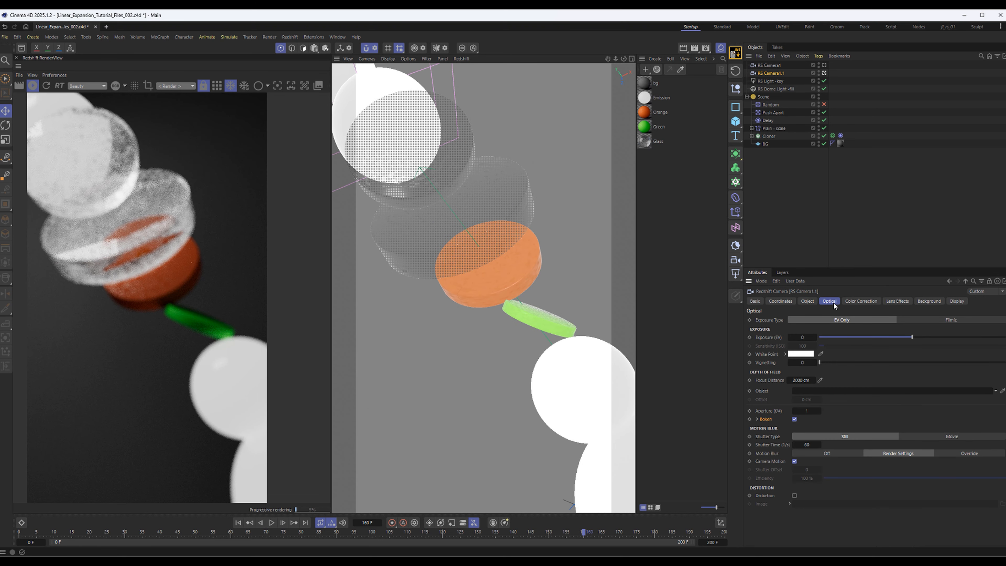
{"action": "scroll", "coordinate": [99, 408], "scroll_direction": "down", "scroll_amount": 3}
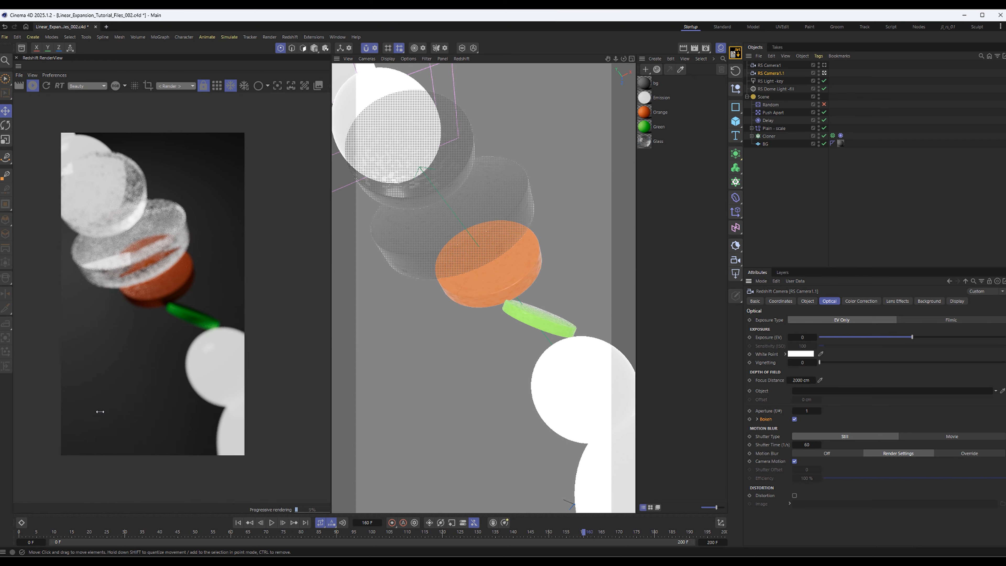
{"action": "scroll", "coordinate": [131, 381], "scroll_direction": "up", "scroll_amount": 1}
{"action": "left_click_drag", "start_coordinate": [137, 262], "coordinate": [147, 279]}
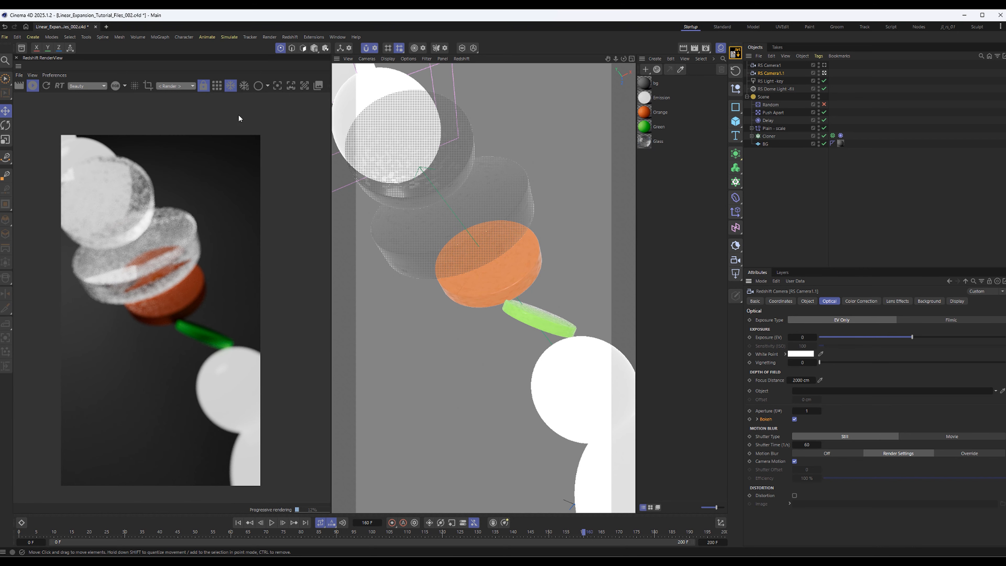
{"action": "left_click", "coordinate": [277, 87]}
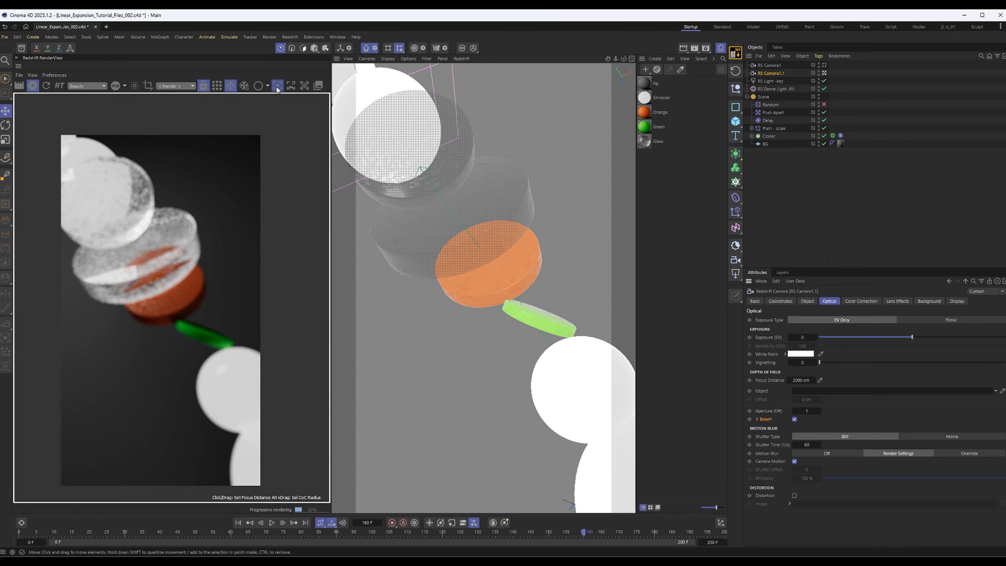
{"action": "left_click", "coordinate": [120, 218]}
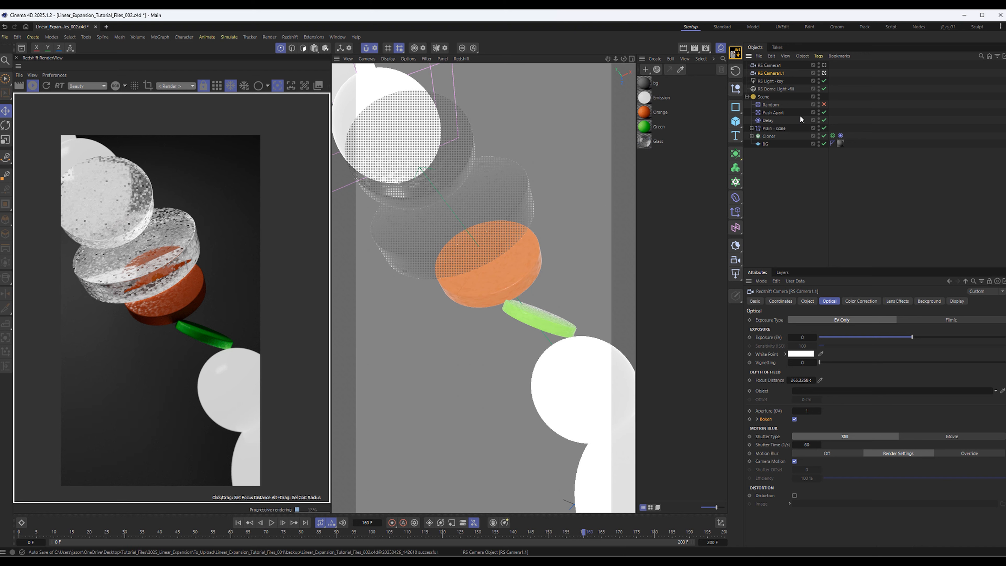
Set the duplicated close-up camera's aperture to 0.25 and reframe it slightly further up the disc stack
{"action": "left_click", "coordinate": [805, 410]}
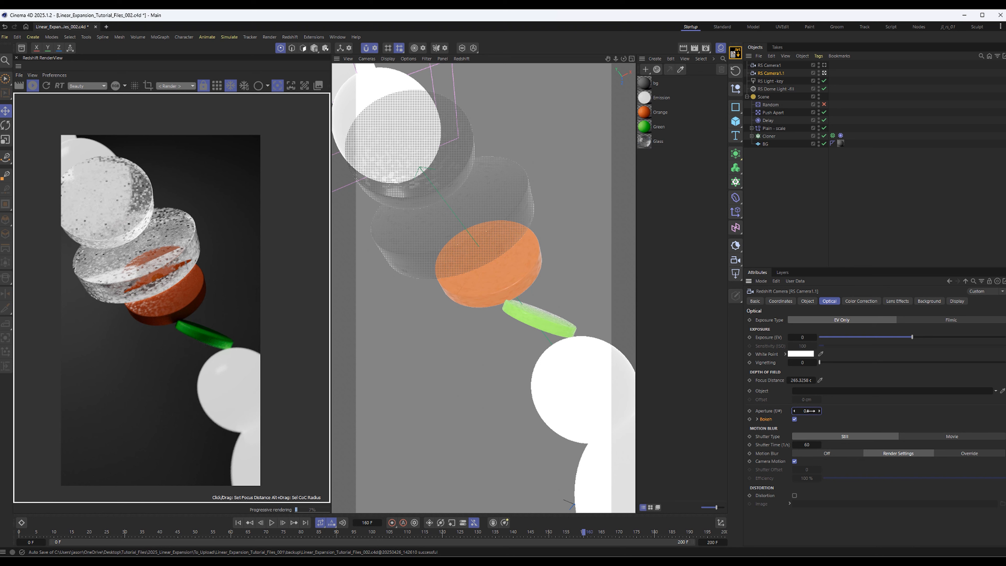
{"action": "type", "text": ".25"}
{"action": "key", "text": "Return"}
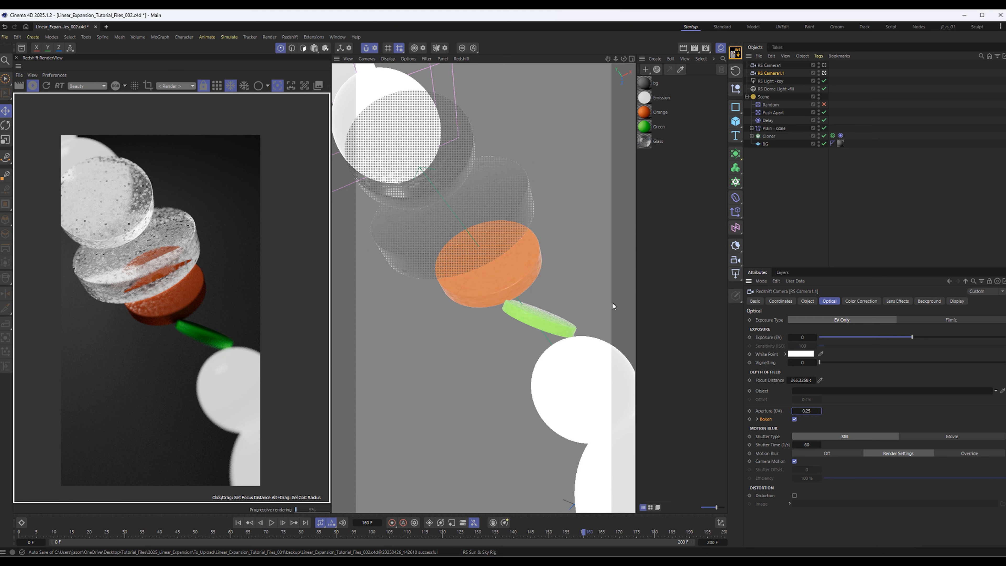
{"action": "scroll", "coordinate": [459, 283], "scroll_direction": "up", "scroll_amount": 3}
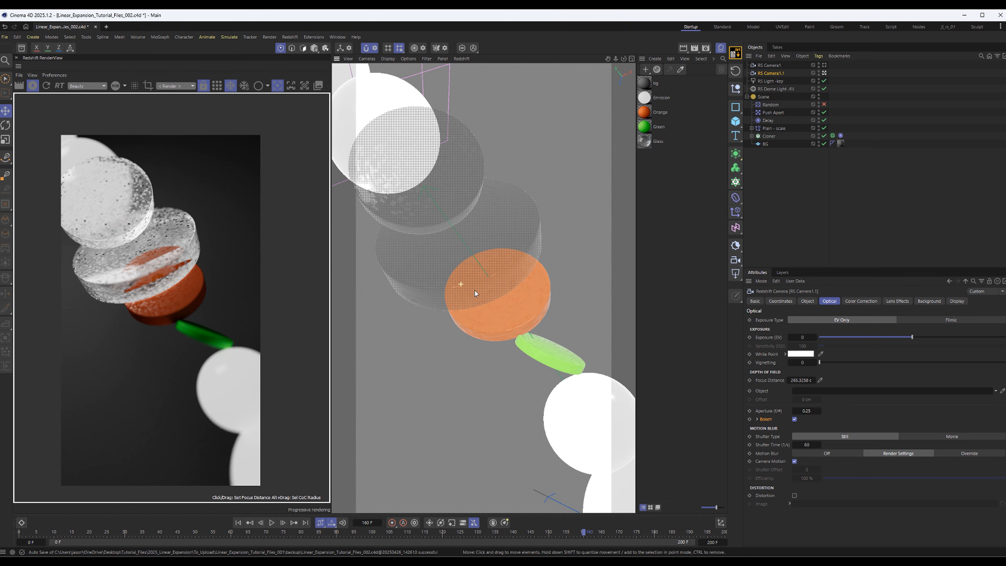
{"action": "scroll", "coordinate": [475, 292], "scroll_direction": "up", "scroll_amount": 4}
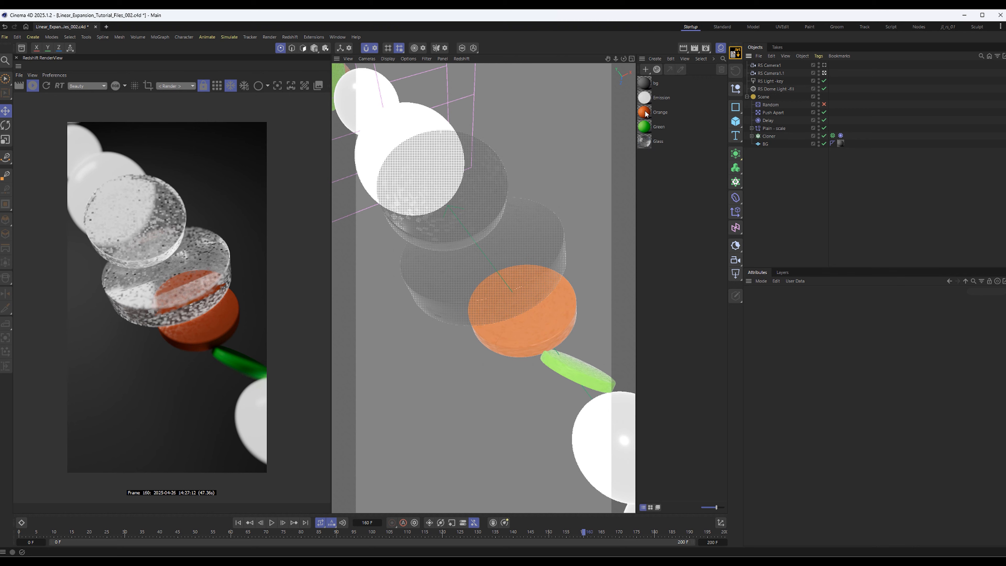
Change the Orange material's base color to a lighter orange with RGB 255, 135, 51
{"action": "double_click", "coordinate": [645, 113]}
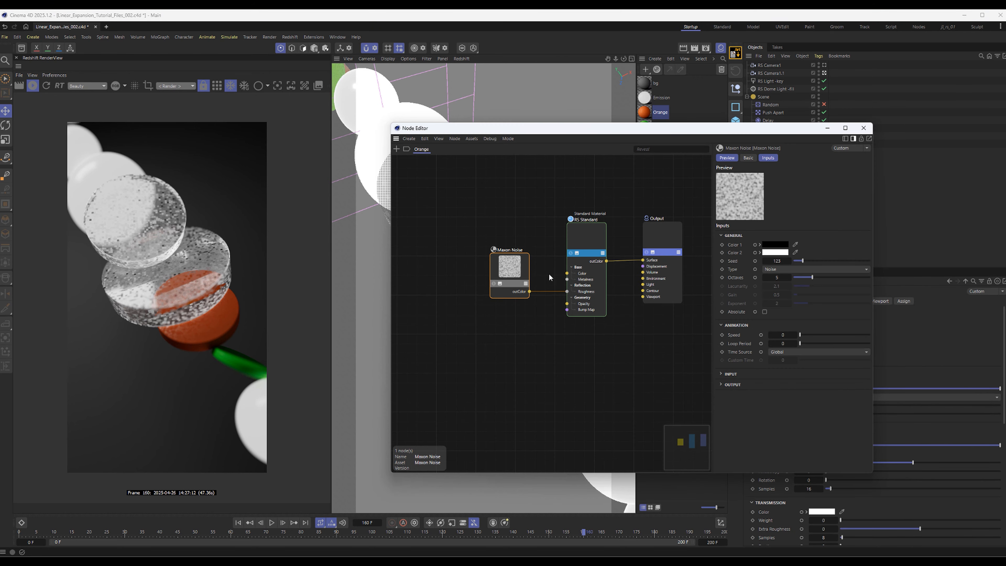
{"action": "left_click", "coordinate": [585, 235]}
{"action": "left_click_drag", "start_coordinate": [643, 133], "coordinate": [738, 125]}
{"action": "left_click", "coordinate": [890, 237]}
{"action": "left_click_drag", "start_coordinate": [899, 252], "coordinate": [686, 239]}
{"action": "left_click_drag", "start_coordinate": [720, 276], "coordinate": [723, 276]}
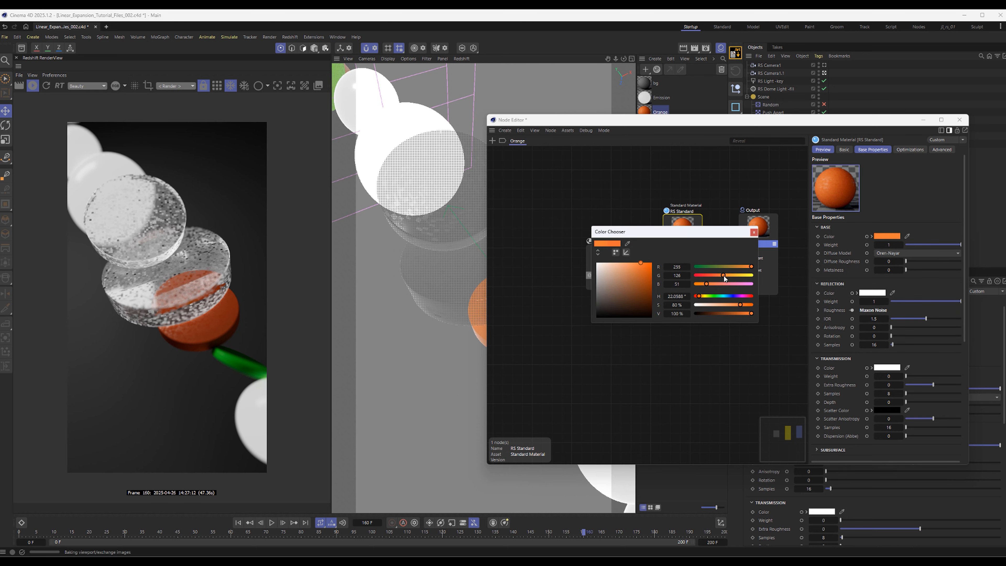
{"action": "left_click_drag", "start_coordinate": [673, 232], "coordinate": [643, 259]}
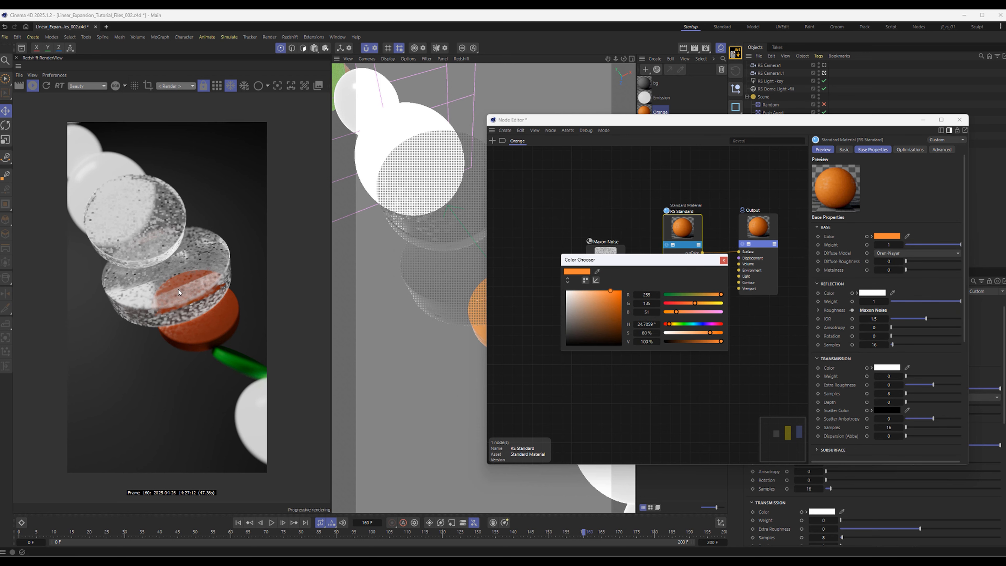
Limit the preview to a render region around the orange disc and lower the Orange material's reflection weight to 0.612
{"action": "scroll", "coordinate": [213, 343], "scroll_direction": "up", "scroll_amount": 2}
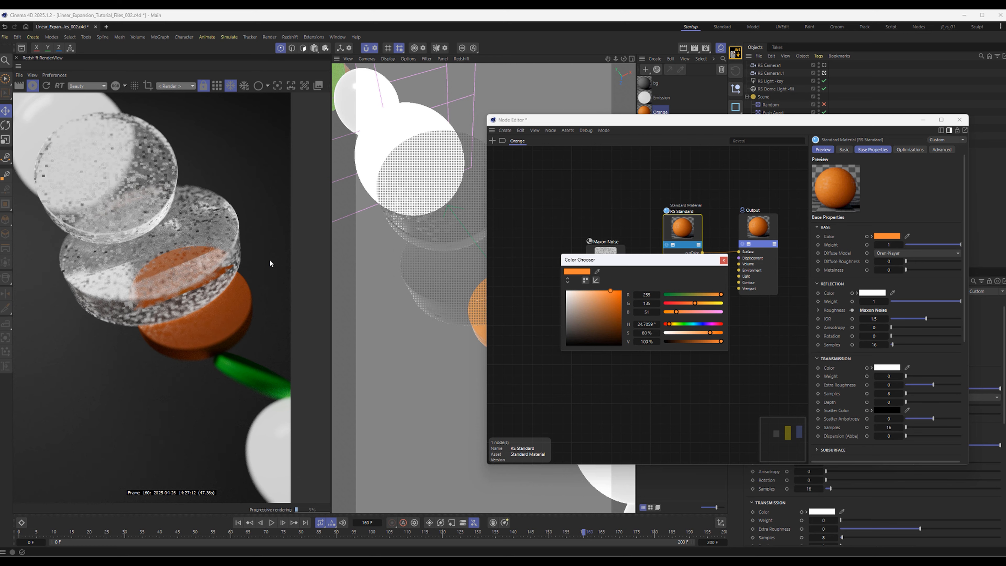
{"action": "left_click_drag", "start_coordinate": [58, 198], "coordinate": [305, 393]}
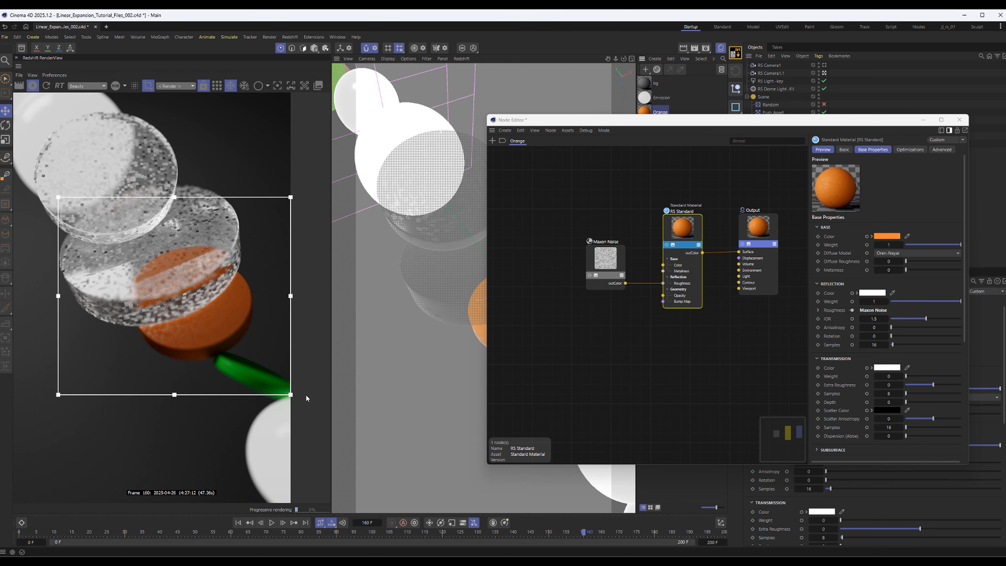
{"action": "left_click_drag", "start_coordinate": [685, 240], "coordinate": [666, 239]}
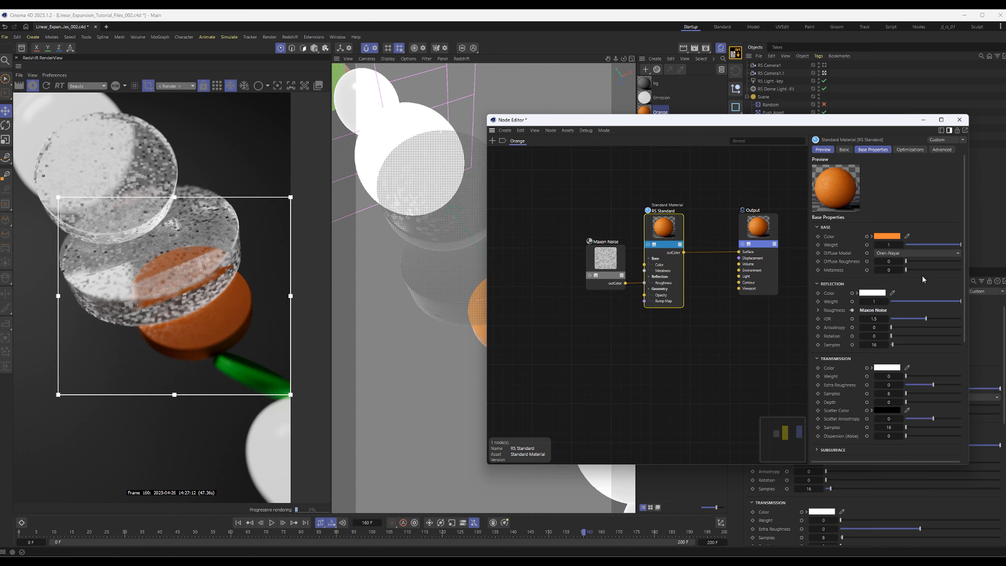
{"action": "left_click", "coordinate": [924, 301]}
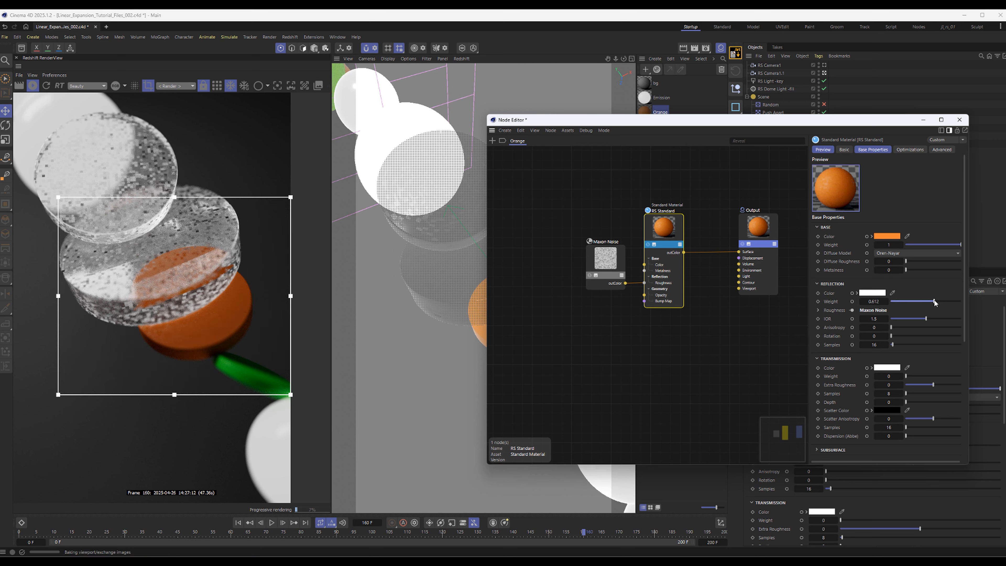
{"action": "left_click", "coordinate": [934, 301]}
Add a slight subsurface effect to the Orange material with a weight of 0.039
{"action": "scroll", "coordinate": [847, 366], "scroll_direction": "down", "scroll_amount": 3}
{"action": "scroll", "coordinate": [907, 333], "scroll_direction": "down", "scroll_amount": 3}
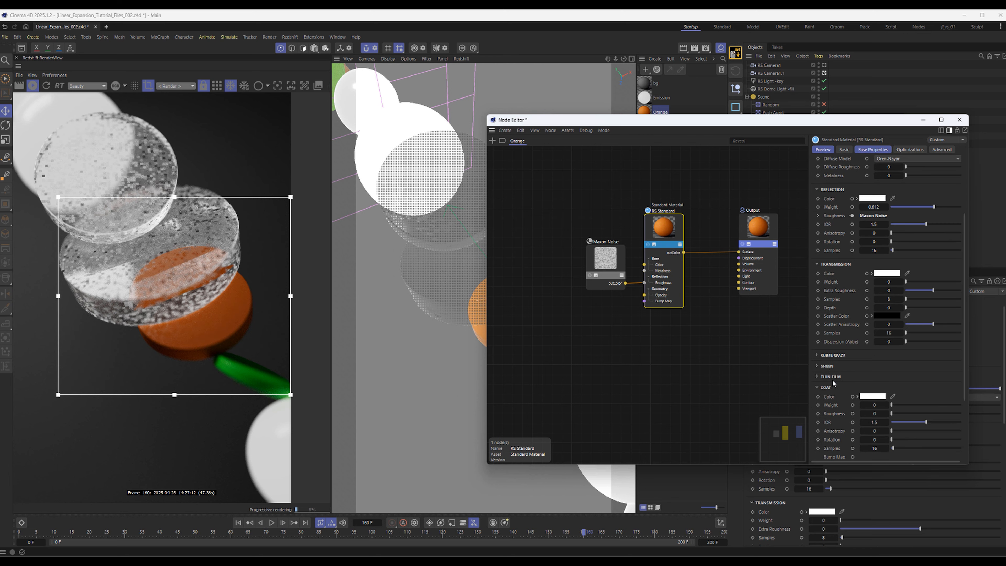
{"action": "left_click", "coordinate": [832, 355]}
{"action": "left_click_drag", "start_coordinate": [897, 373], "coordinate": [904, 394]}
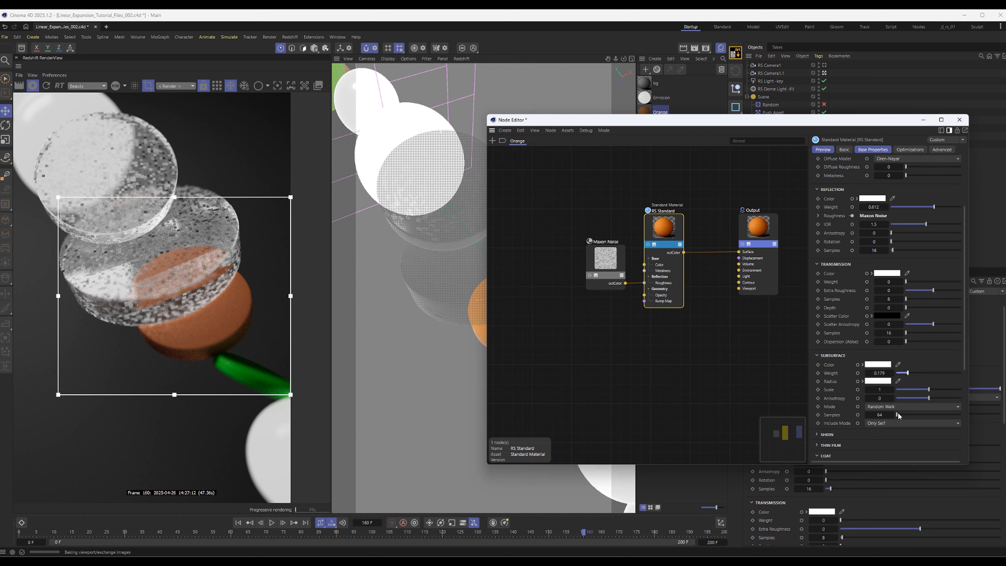
{"action": "left_click_drag", "start_coordinate": [907, 374], "coordinate": [898, 374]}
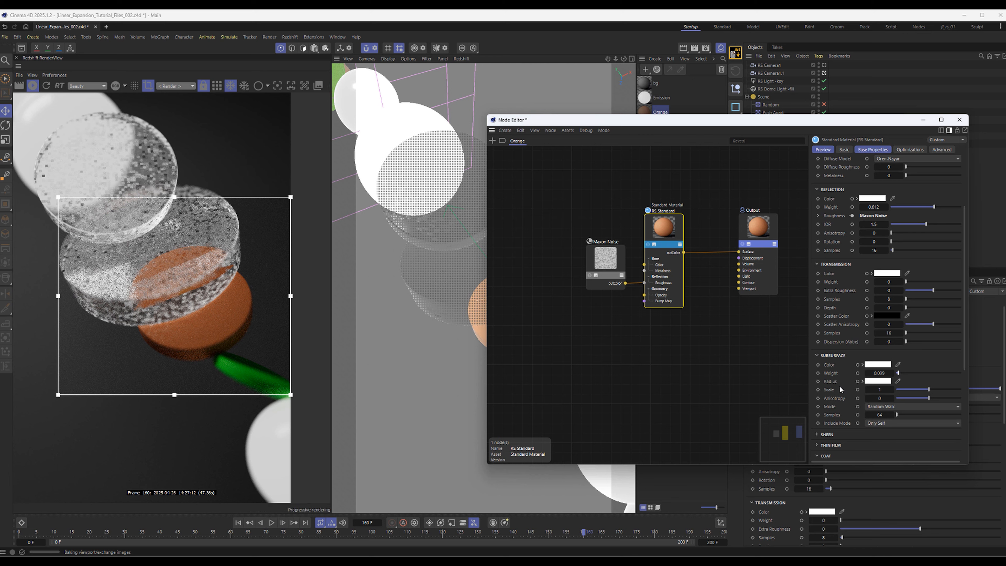
Give the Orange material a coat with weight 0.716 and roughness 0.16
{"action": "scroll", "coordinate": [839, 385], "scroll_direction": "down", "scroll_amount": 5}
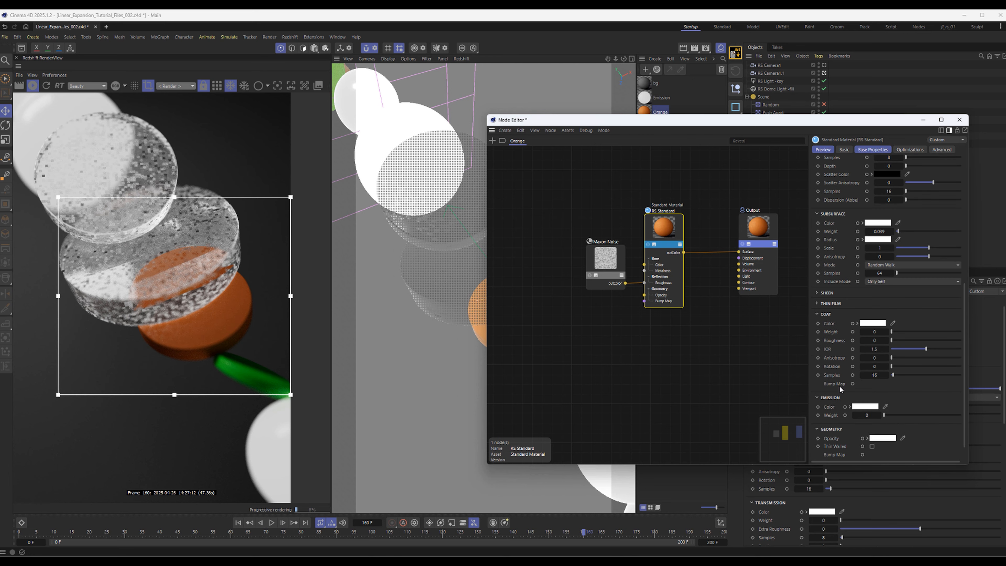
{"action": "scroll", "coordinate": [839, 385], "scroll_direction": "down", "scroll_amount": 1}
{"action": "left_click_drag", "start_coordinate": [891, 311], "coordinate": [961, 312]}
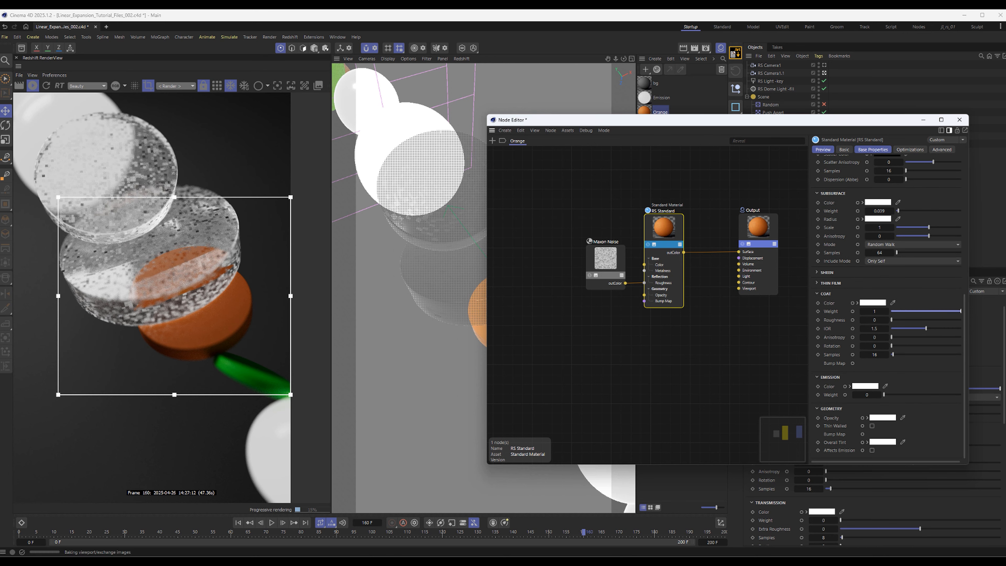
{"action": "left_click", "coordinate": [901, 320]}
{"action": "left_click", "coordinate": [941, 311]}
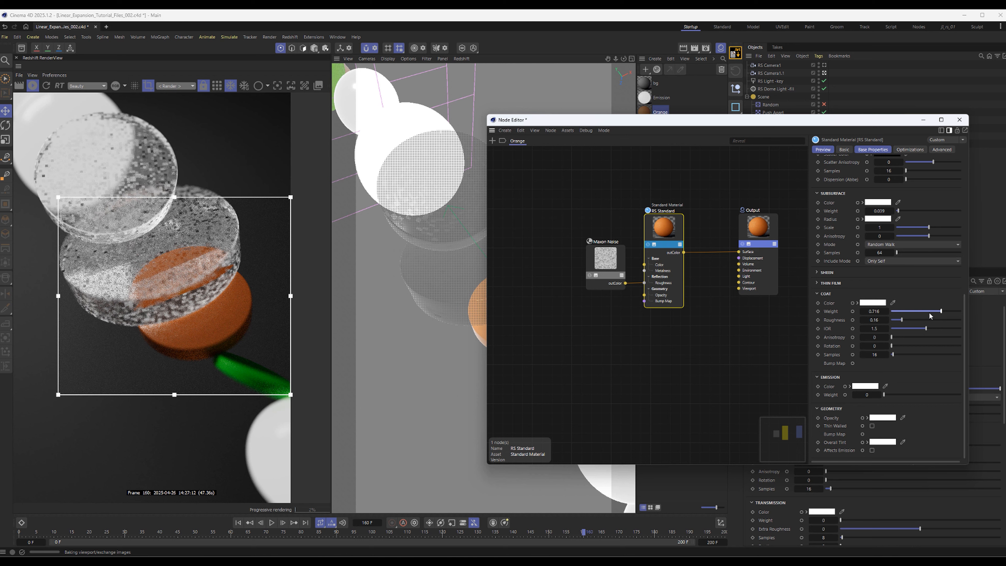
Connect the Maxon Noise node to the coat roughness of the Orange material and close the Node Editor
{"action": "left_click_drag", "start_coordinate": [615, 272], "coordinate": [660, 228]}
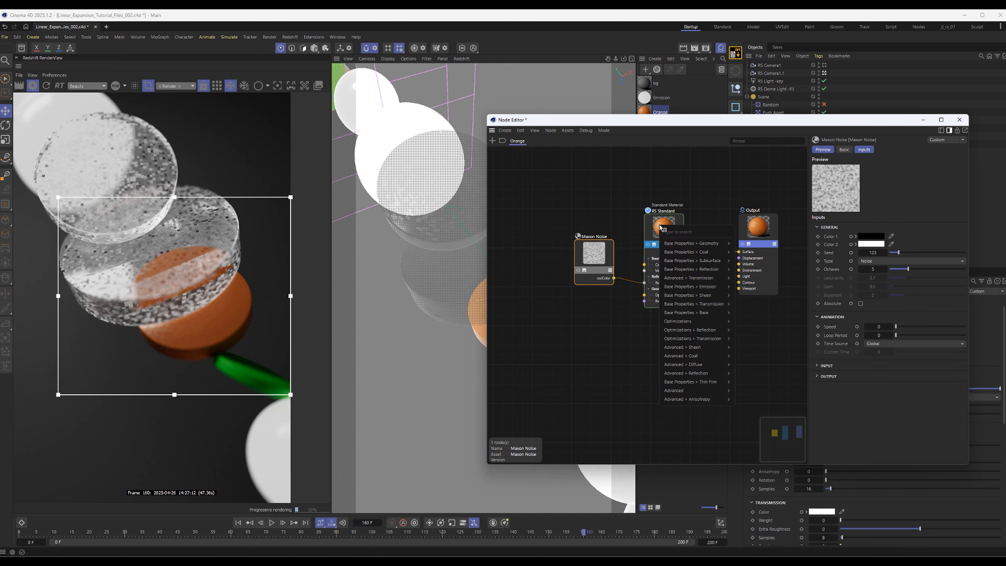
{"action": "mouse_move", "coordinate": [705, 252]}
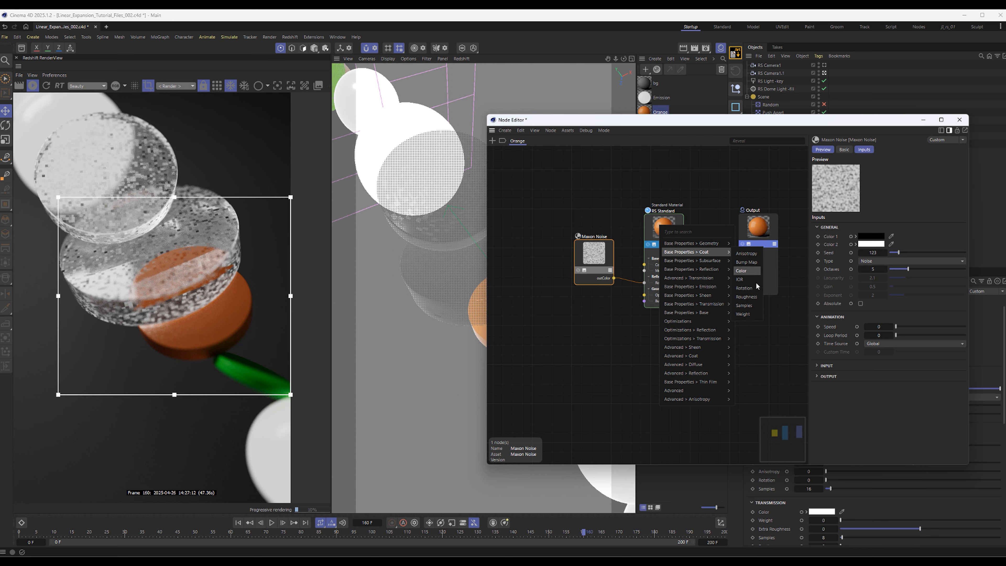
{"action": "left_click", "coordinate": [756, 299]}
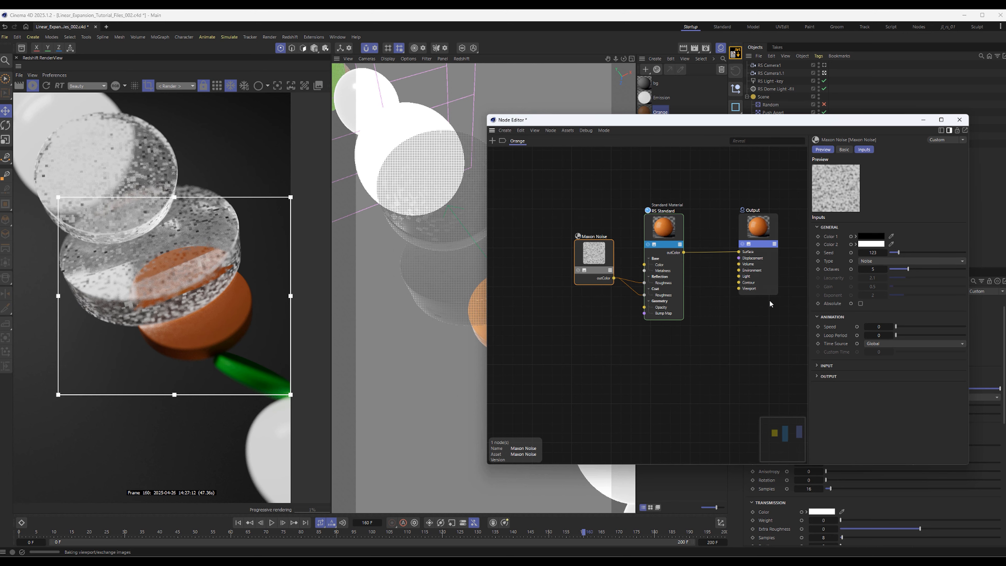
{"action": "left_click_drag", "start_coordinate": [606, 262], "coordinate": [604, 283]}
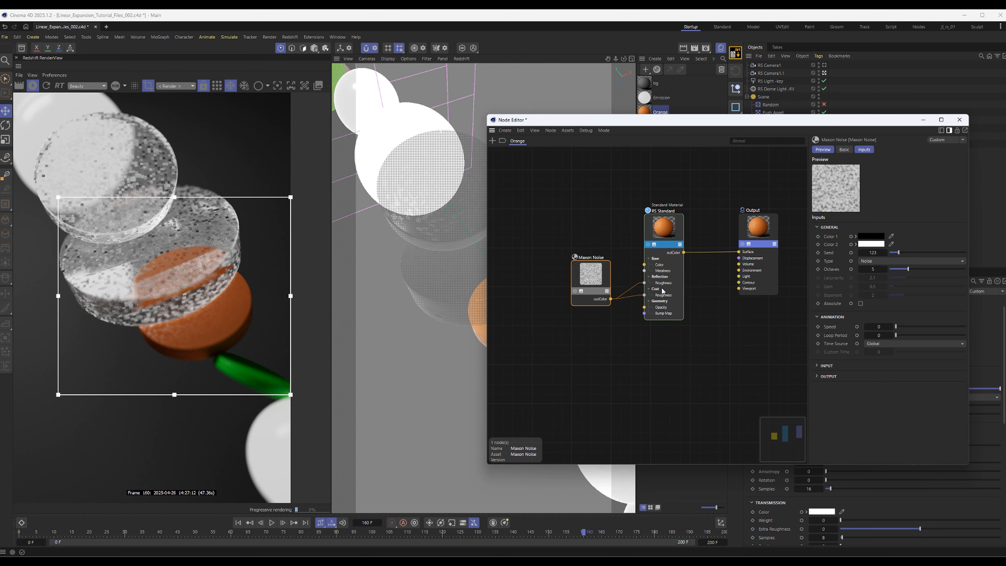
{"action": "left_click_drag", "start_coordinate": [804, 125], "coordinate": [766, 133]}
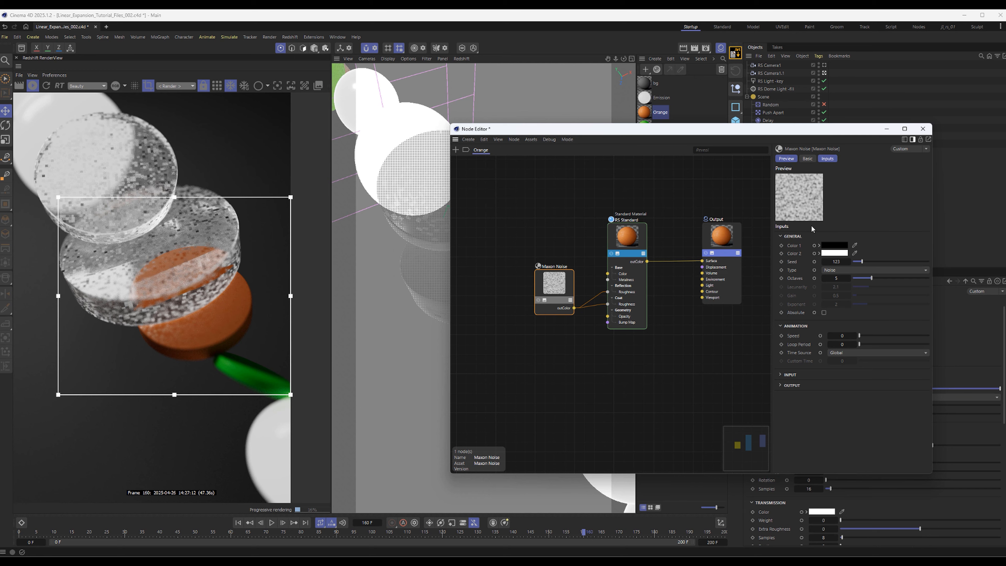
{"action": "left_click", "coordinate": [922, 129]}
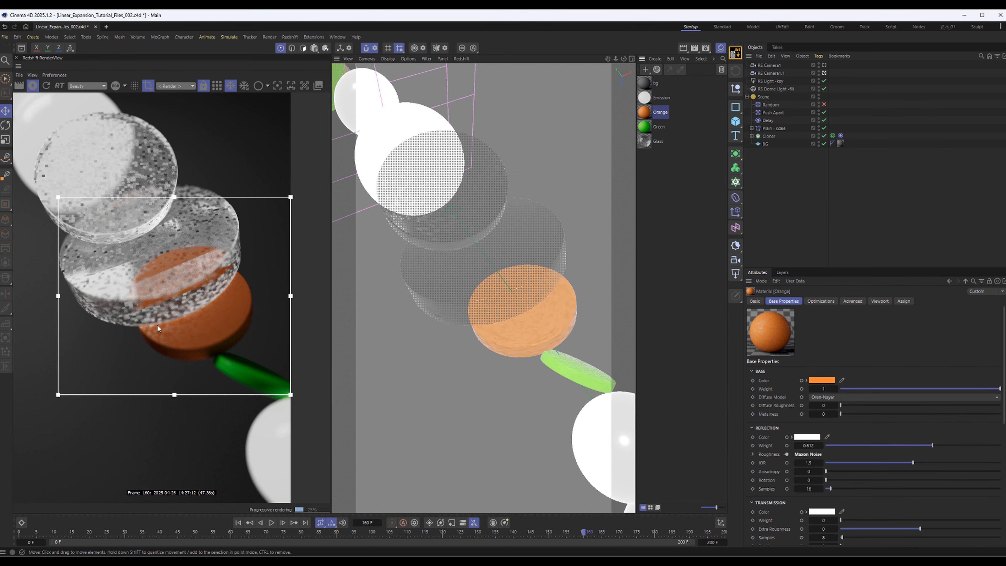
Turn off the render region and show the whole frame in the Redshift preview
{"action": "left_click", "coordinate": [148, 86]}
{"action": "scroll", "coordinate": [196, 250], "scroll_direction": "down", "scroll_amount": 5}
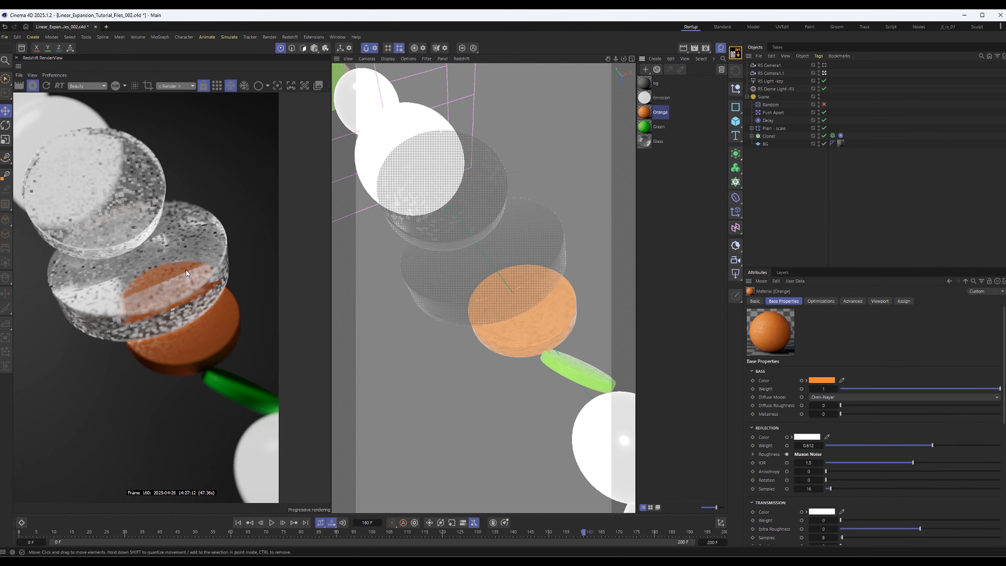
{"action": "scroll", "coordinate": [135, 323], "scroll_direction": "up", "scroll_amount": 3}
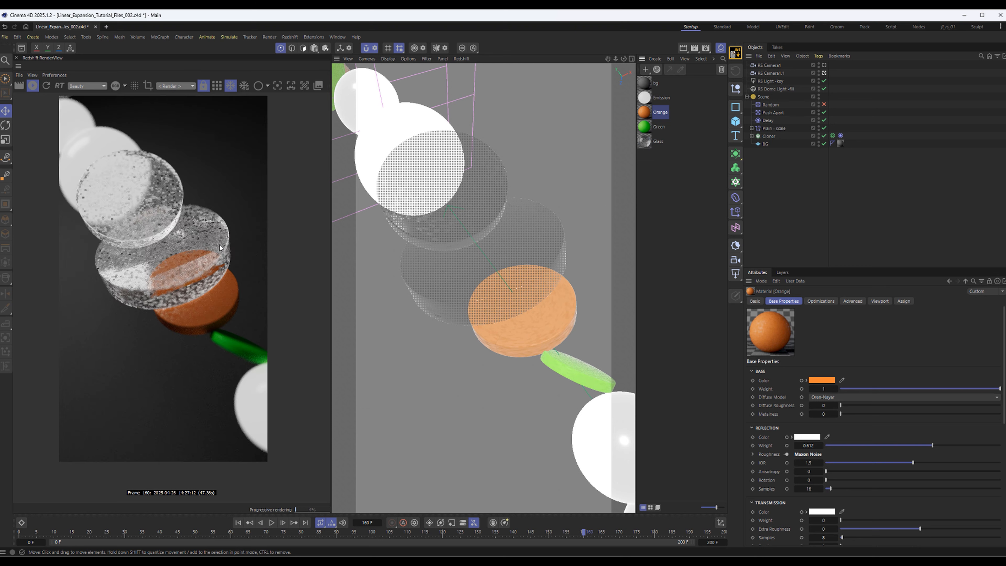
Collapse the Scene group and save the project
{"action": "left_click", "coordinate": [746, 96]}
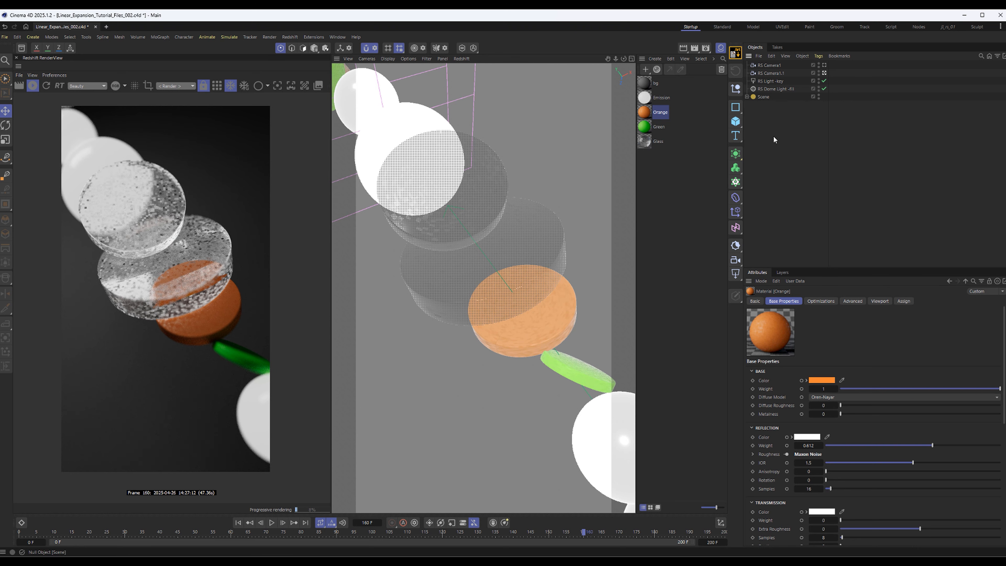
{"action": "left_click", "coordinate": [775, 139]}
{"action": "key", "text": "ctrl+s"}
Rename the duplicated close-up camera to RS Camera2
{"action": "left_click", "coordinate": [774, 73]}
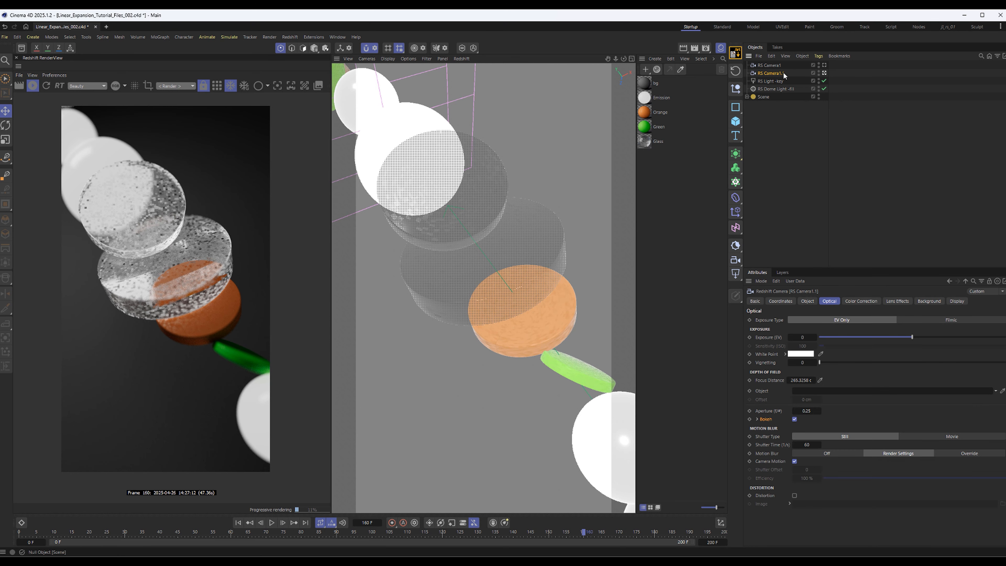
{"action": "double_click", "coordinate": [778, 73]}
{"action": "left_click_drag", "start_coordinate": [780, 74], "coordinate": [789, 74]}
{"action": "type", "text": "2"}
{"action": "left_click", "coordinate": [783, 166]}
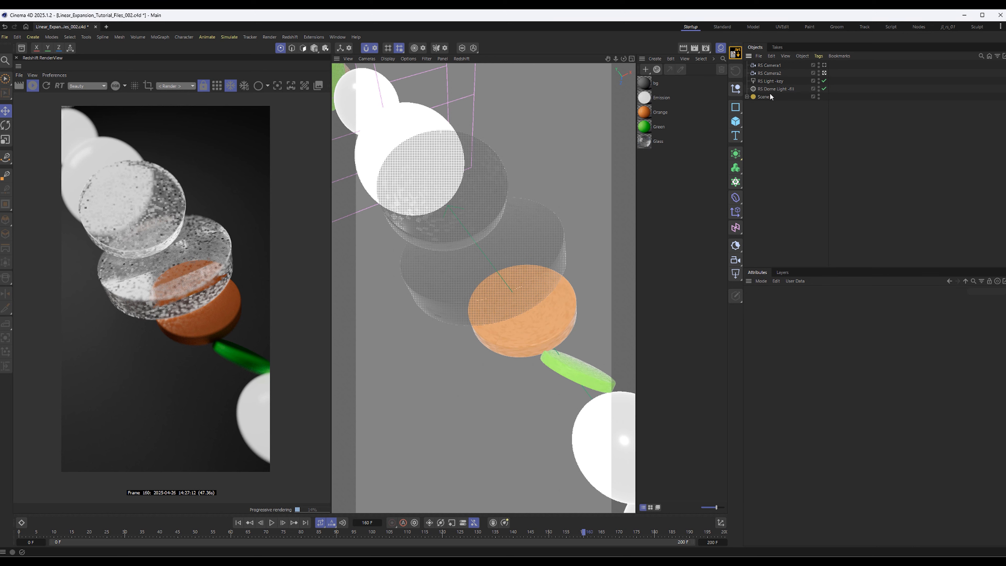
Make RS Camera2 a child of the Linear Field under Plain - scale in the Scene group
{"action": "left_click", "coordinate": [769, 73]}
{"action": "left_click", "coordinate": [746, 97]}
{"action": "left_click", "coordinate": [751, 128]}
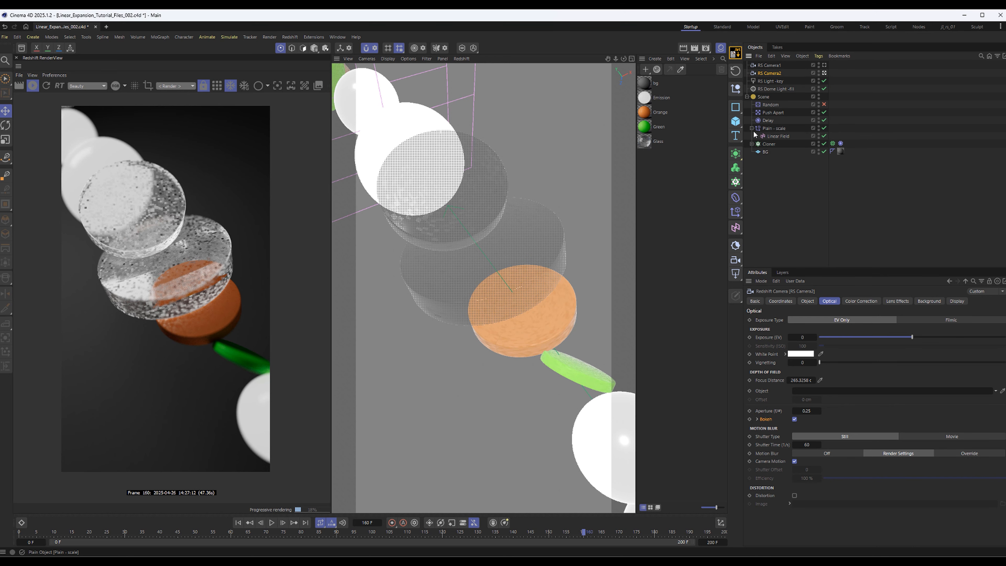
{"action": "left_click", "coordinate": [778, 136]}
{"action": "left_click_drag", "start_coordinate": [780, 75], "coordinate": [777, 136]}
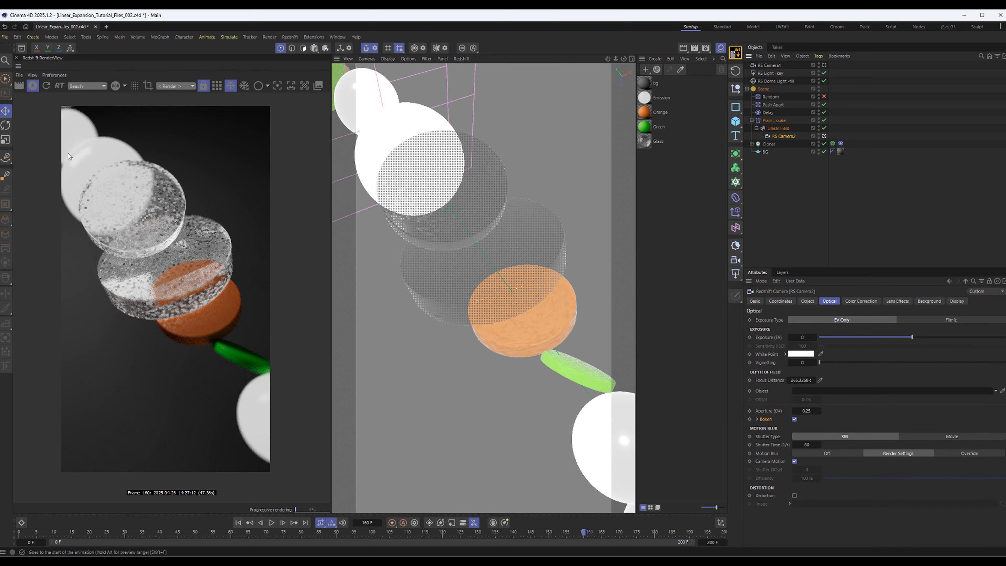
Play the animation from frame 0 to check how RS Camera2 follows the Linear Field
{"action": "left_click", "coordinate": [238, 522]}
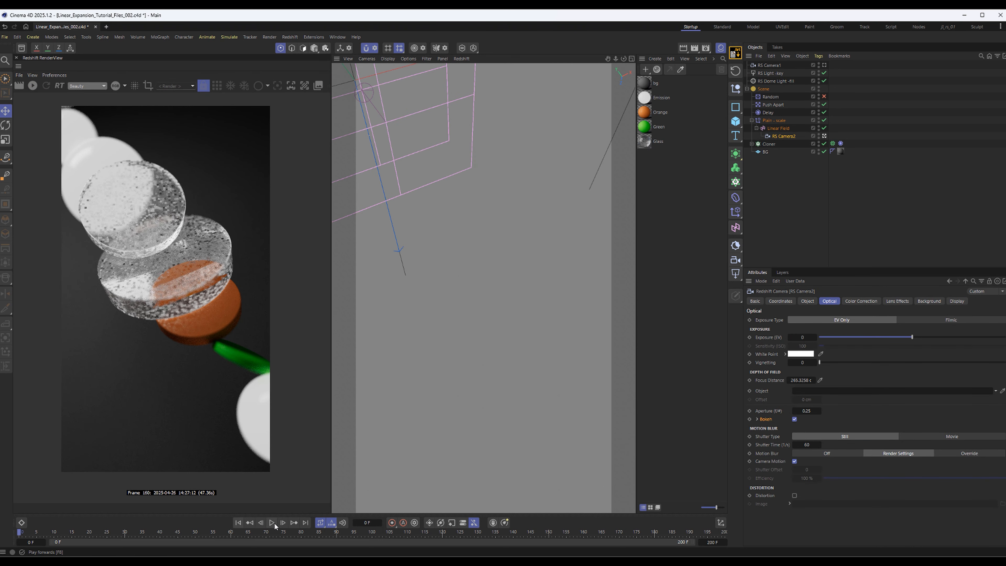
{"action": "left_click", "coordinate": [271, 523]}
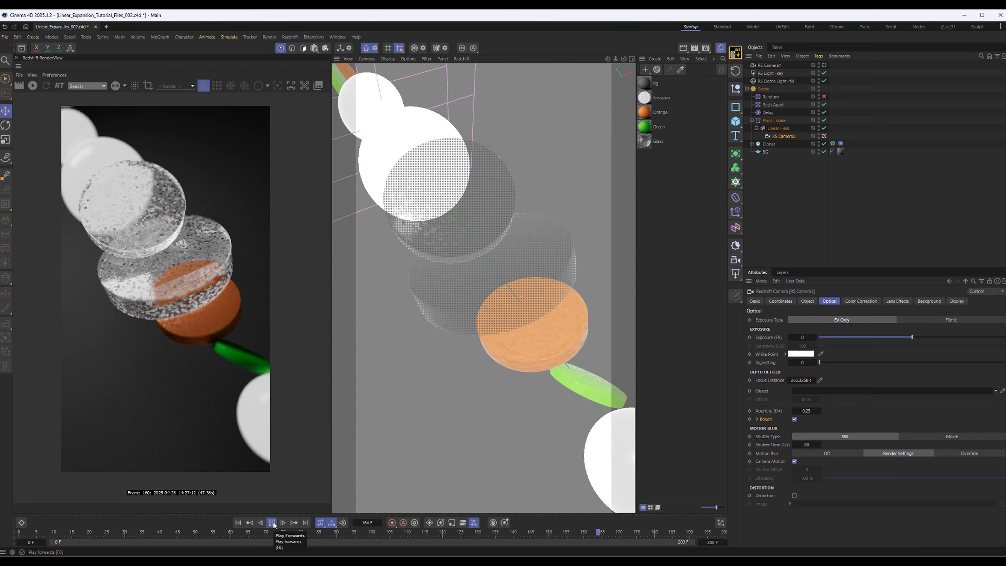
{"action": "left_click", "coordinate": [272, 522]}
Reframe RS Camera2 around the green disc and white spheres near the Linear Field and play the animation onward
{"action": "middle_click_drag", "start_coordinate": [416, 131], "coordinate": [532, 261], "text": "alt"}
{"action": "left_click_drag", "start_coordinate": [490, 212], "coordinate": [501, 217], "text": "alt"}
{"action": "middle_click_drag", "start_coordinate": [432, 177], "coordinate": [516, 281], "text": "alt"}
{"action": "left_click_drag", "start_coordinate": [517, 282], "coordinate": [509, 306], "text": "alt"}
{"action": "left_click_drag", "start_coordinate": [532, 258], "coordinate": [510, 250], "text": "alt"}
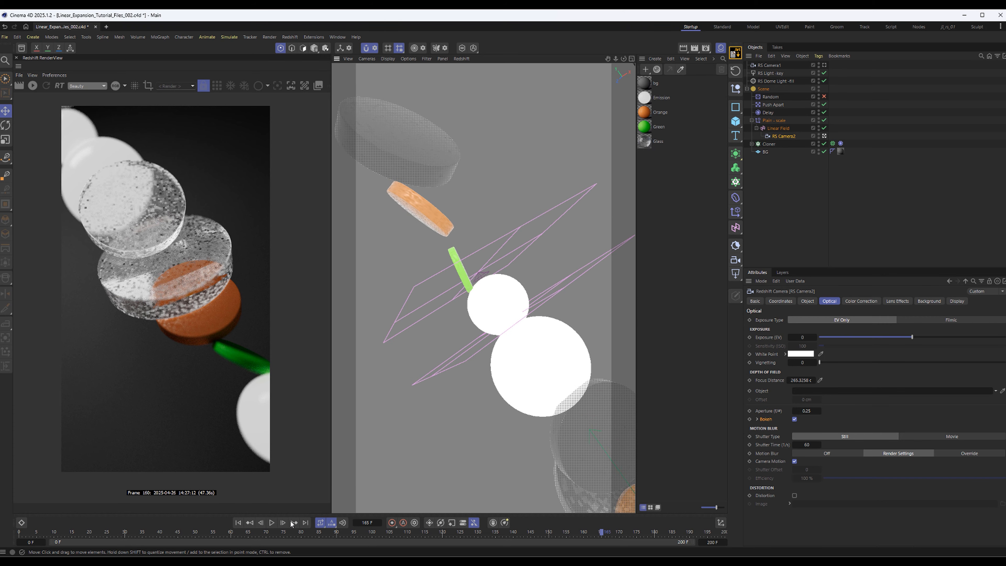
{"action": "left_click", "coordinate": [271, 523]}
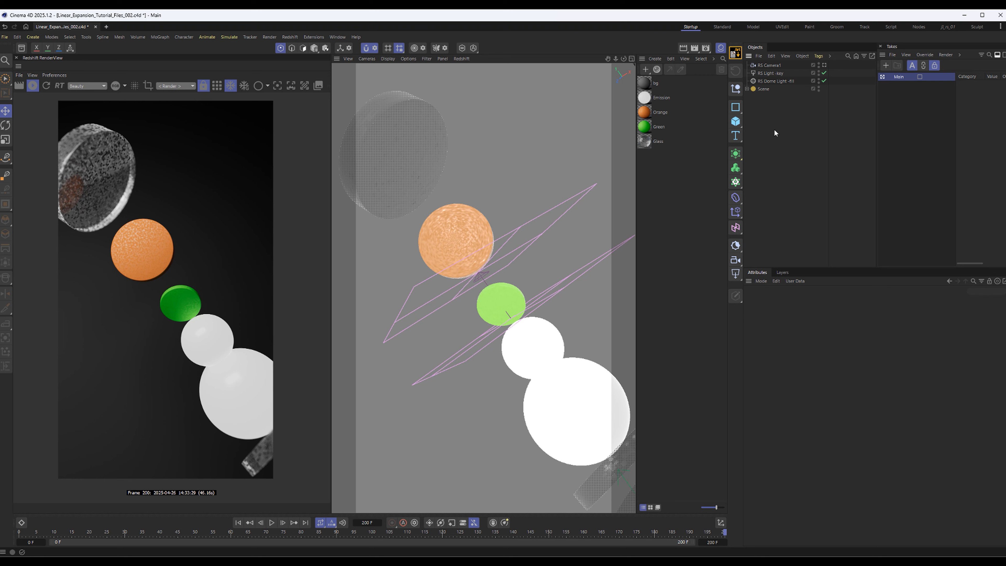
Expand the Scene group and create a new take named RSCamera2
{"action": "left_click", "coordinate": [747, 88]}
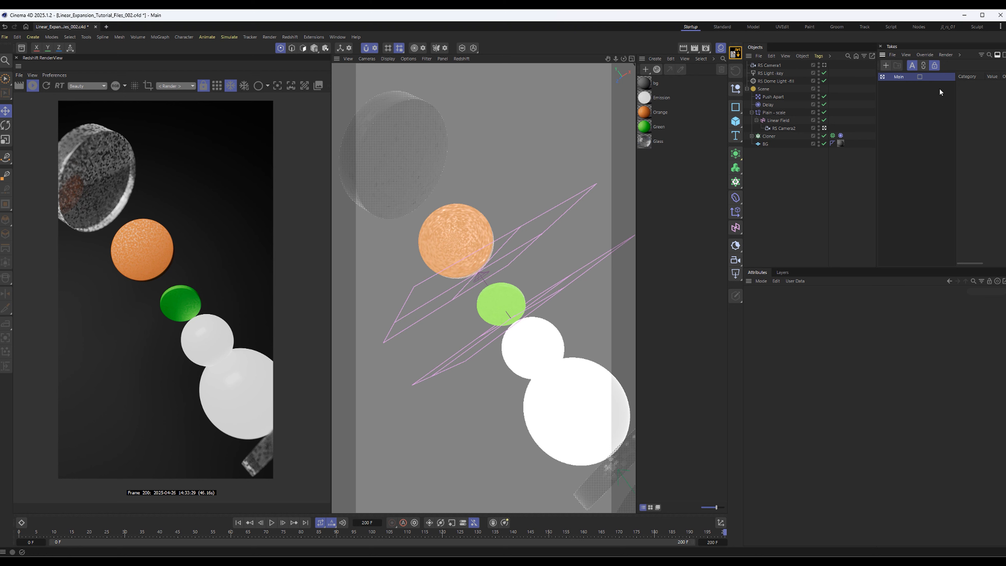
{"action": "left_click", "coordinate": [339, 36]}
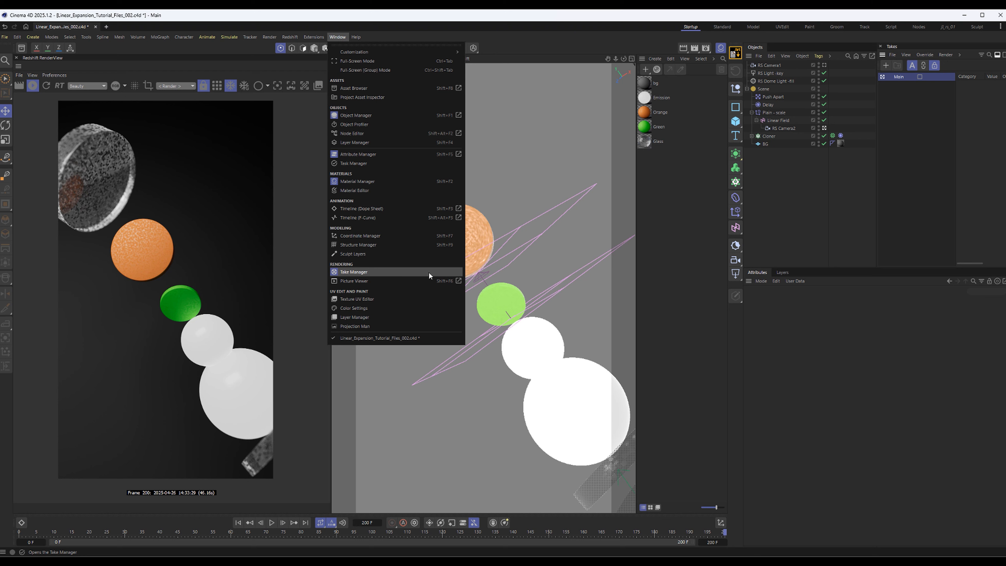
{"action": "left_click", "coordinate": [898, 78]}
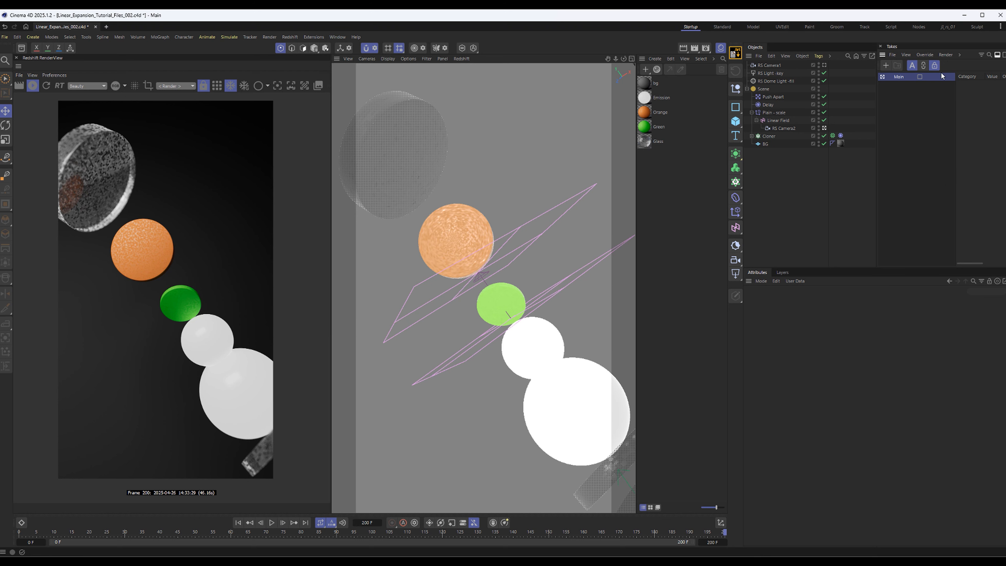
{"action": "left_click", "coordinate": [886, 65]}
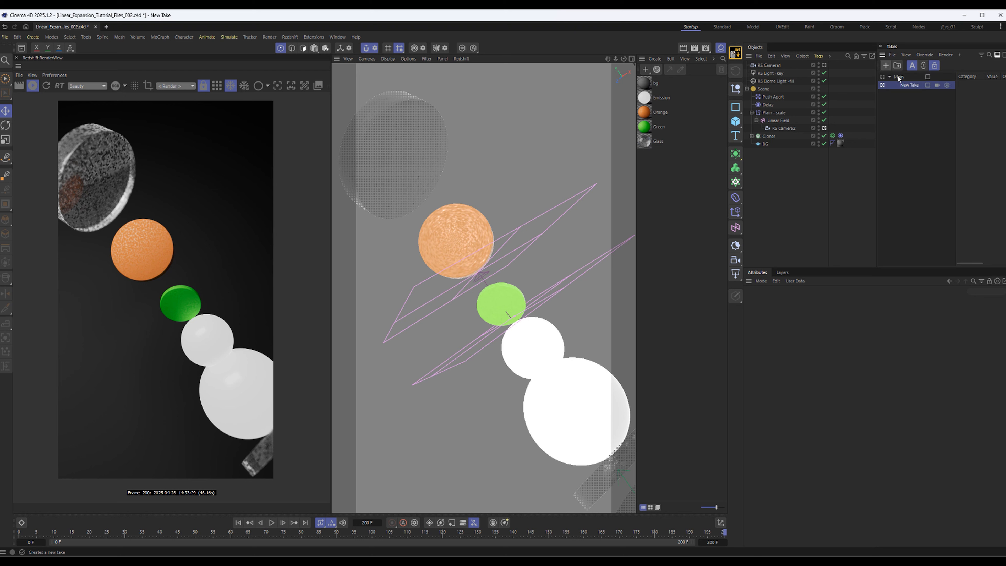
{"action": "double_click", "coordinate": [908, 86]}
{"action": "type", "text": "RSc"}
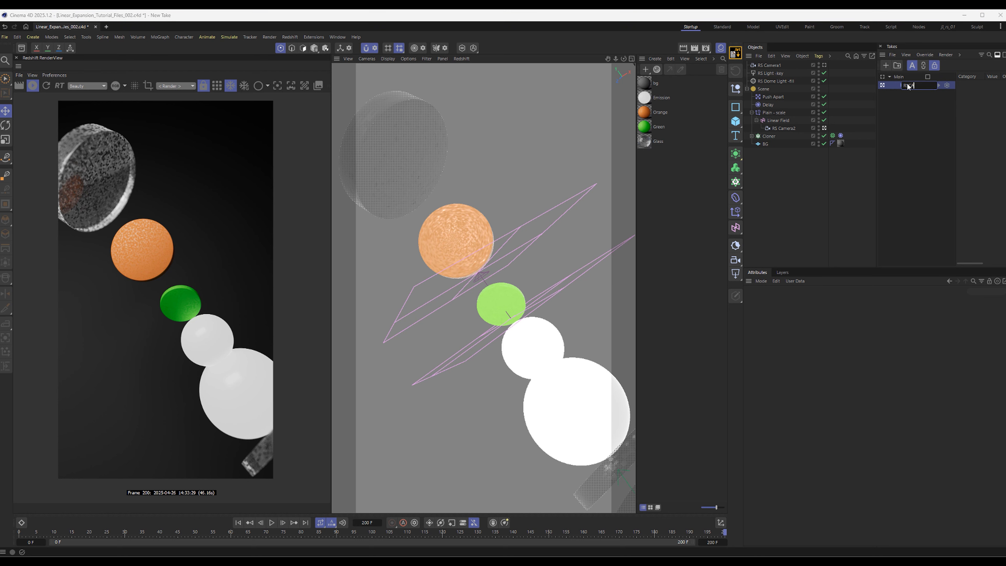
{"action": "key", "text": "BackSpace"}
{"action": "key", "text": "BackSpace"}
{"action": "key", "text": "BackSpace"}
{"action": "key", "text": "BackSpace"}
{"action": "key", "text": "Return"}
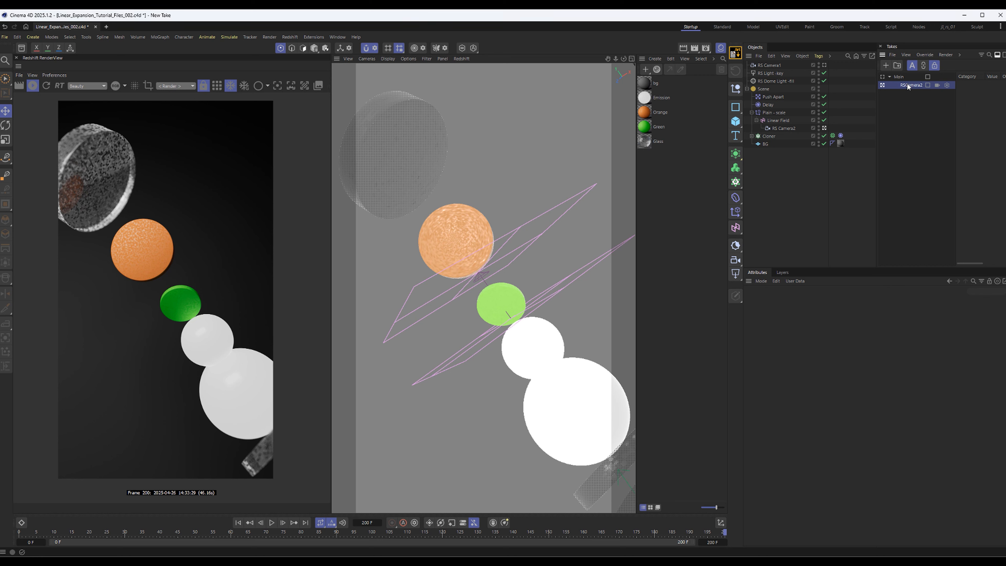
Add another take, place it above RSCamera2, and name it RSCamera1
{"action": "left_click", "coordinate": [885, 65]}
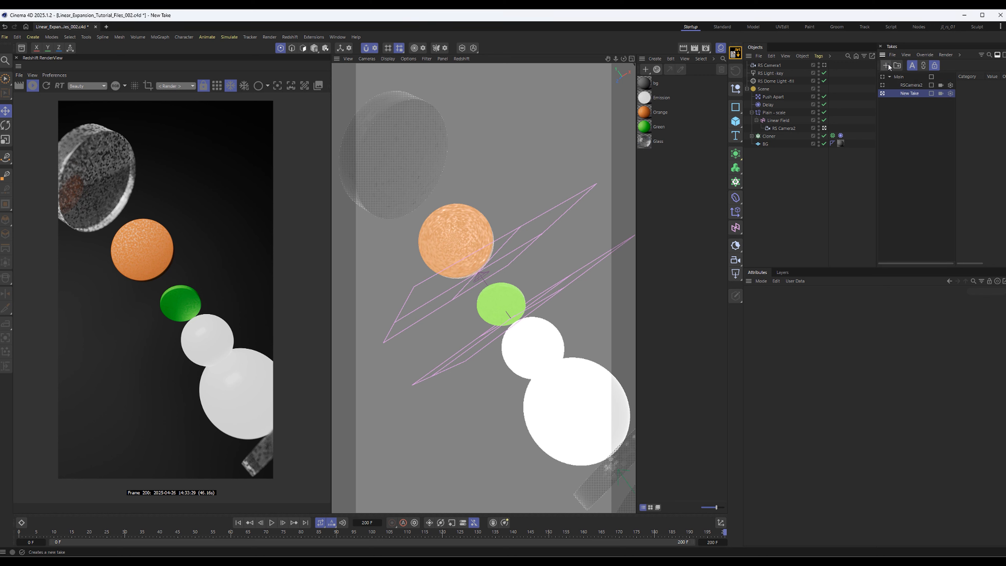
{"action": "left_click_drag", "start_coordinate": [917, 91], "coordinate": [918, 82]}
{"action": "double_click", "coordinate": [915, 86]}
{"action": "type", "text": "R"}
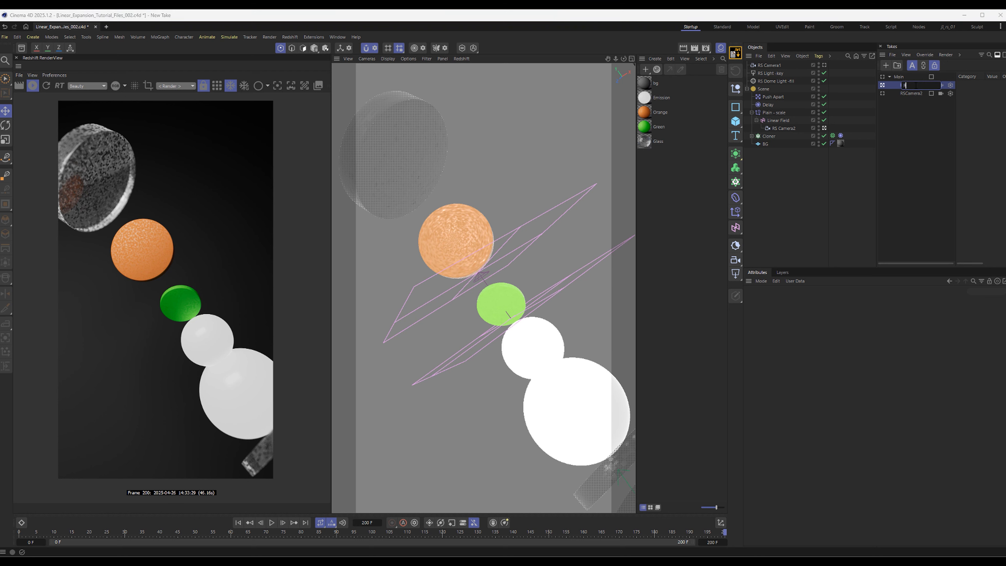
{"action": "type", "text": "SCam,e"}
{"action": "type", "text": "a1"}
{"action": "key", "text": "Return"}
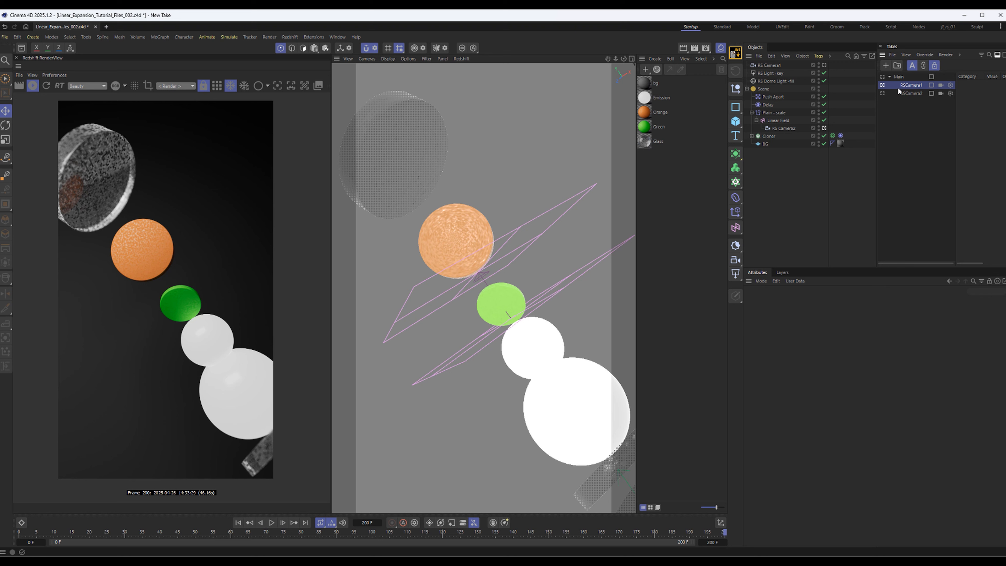
Assign RS Camera1 to the RSCamera1 take and RS Camera2 to the RSCamera2 take
{"action": "left_click_drag", "start_coordinate": [955, 95], "coordinate": [966, 95]}
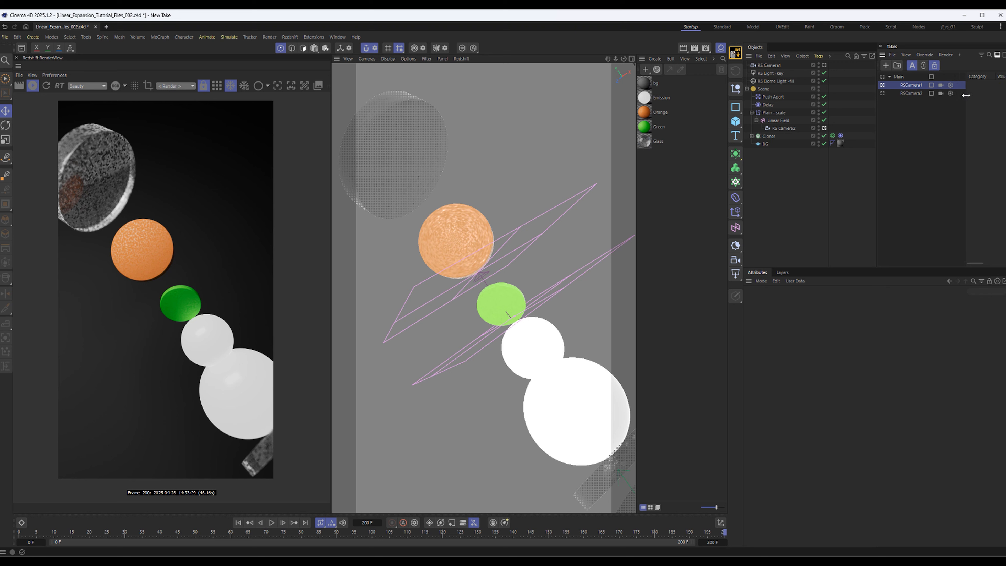
{"action": "left_click", "coordinate": [941, 84]}
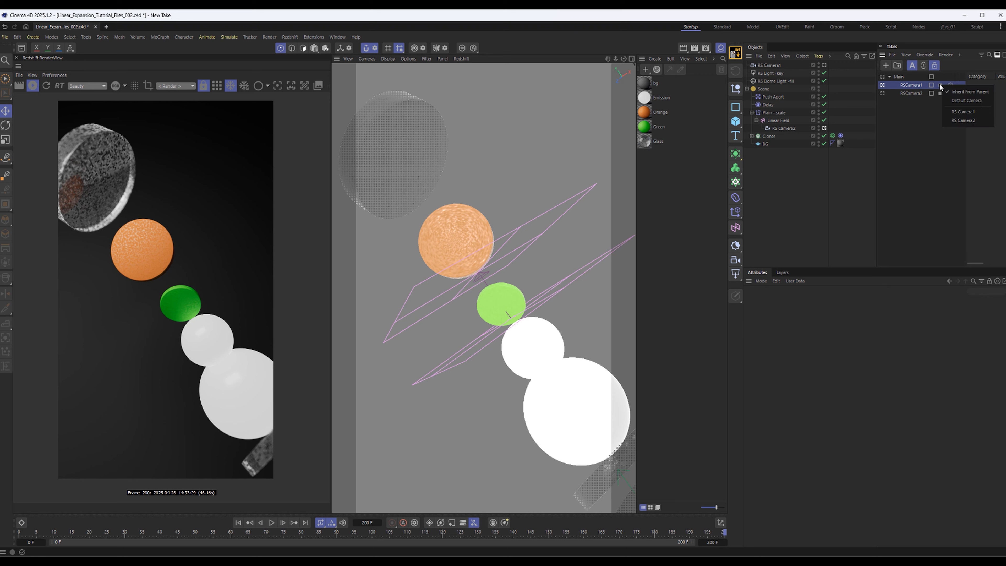
{"action": "left_click", "coordinate": [948, 109]}
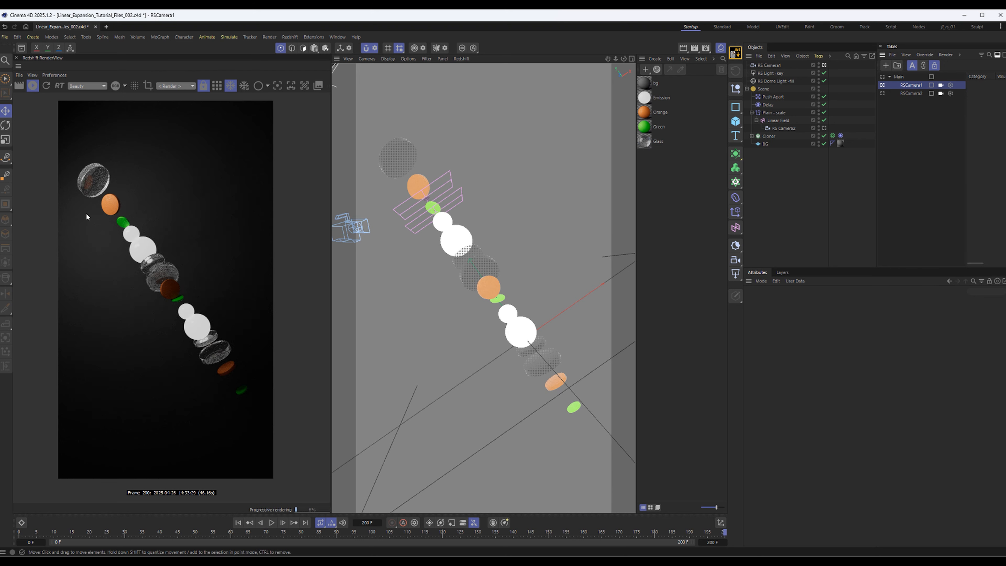
Switch between the RSCamera1 and RSCamera2 takes to check their views and assigned cameras
{"action": "left_click", "coordinate": [883, 94]}
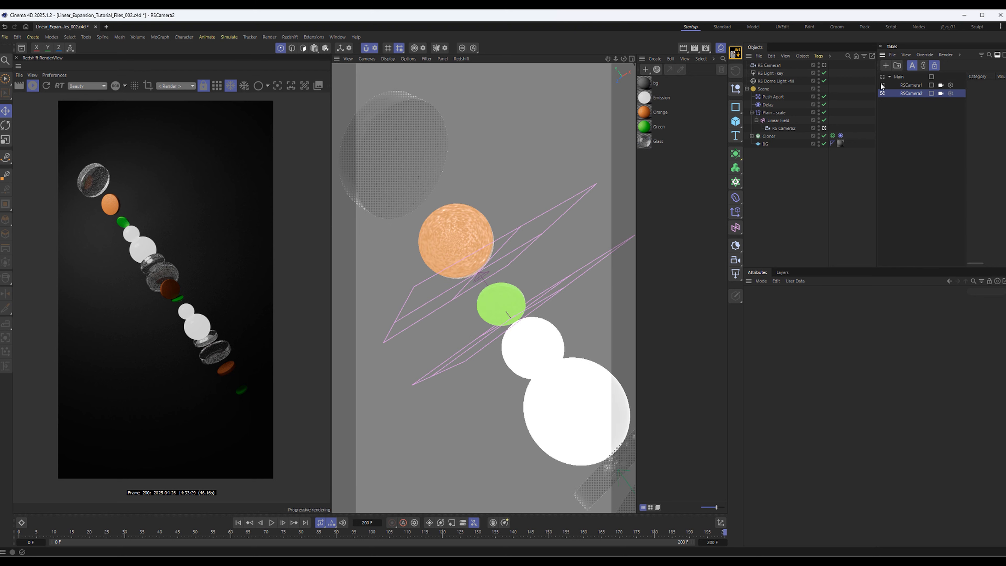
{"action": "left_click", "coordinate": [882, 85]}
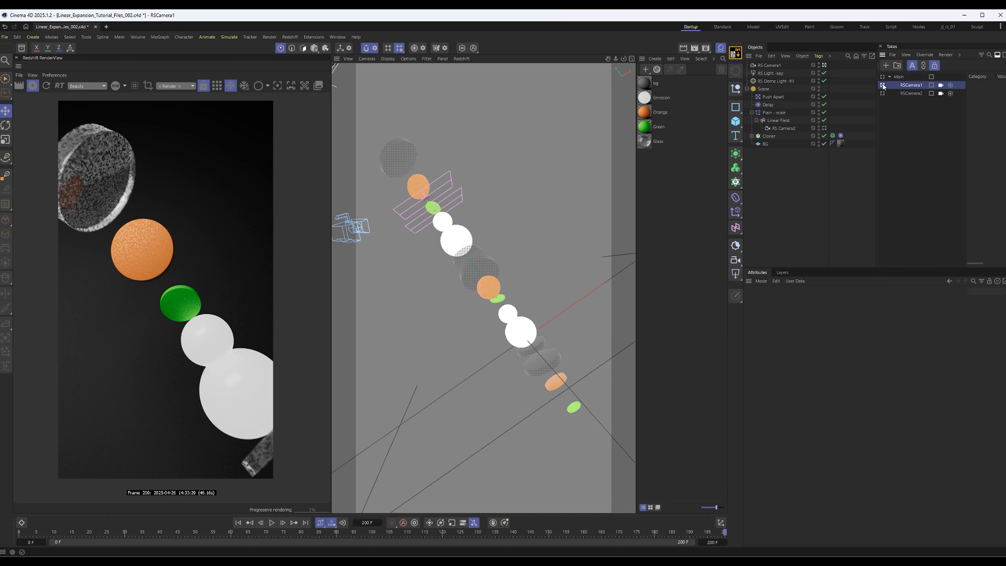
{"action": "left_click", "coordinate": [942, 86]}
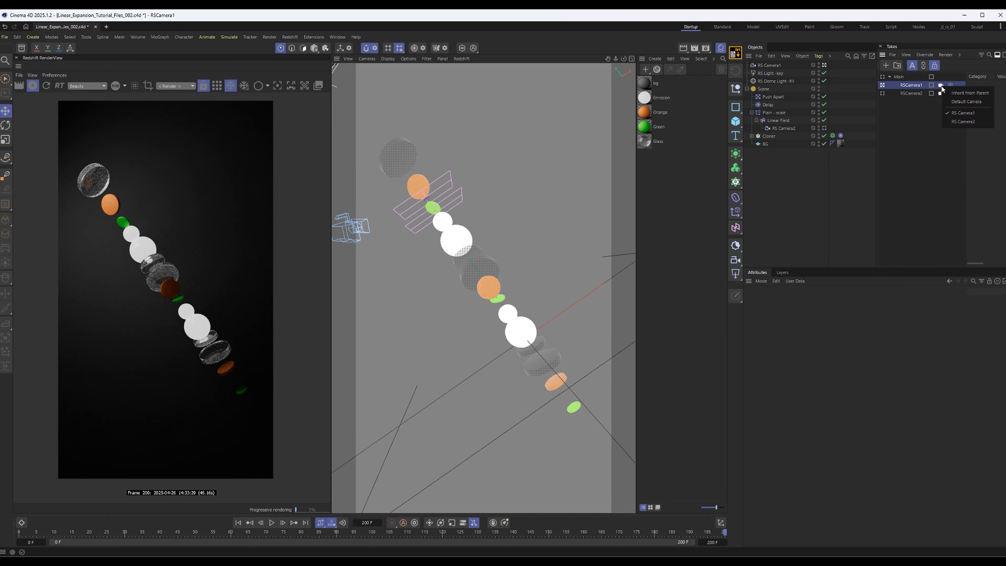
{"action": "left_click", "coordinate": [953, 114]}
{"action": "left_click", "coordinate": [942, 95]}
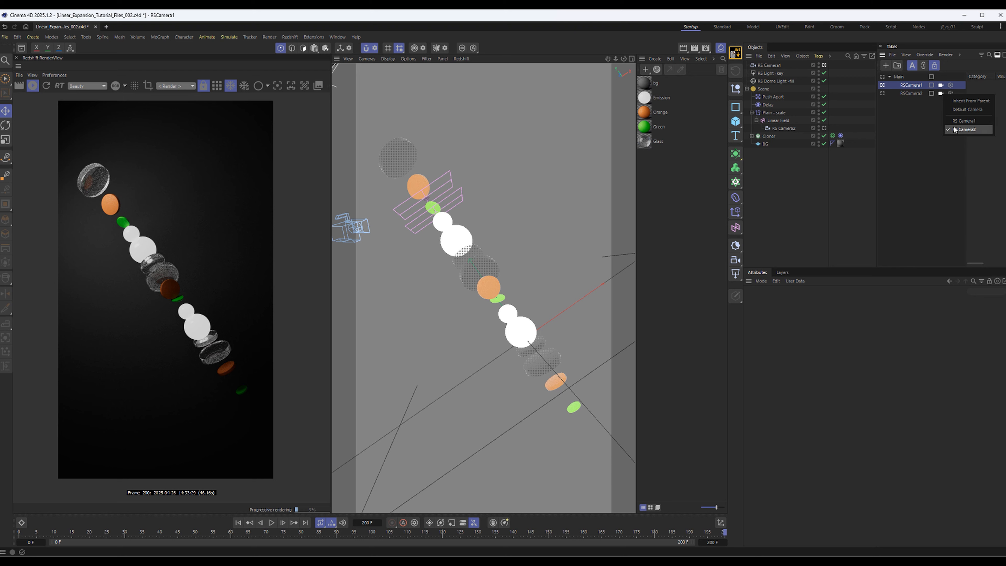
{"action": "left_click", "coordinate": [964, 129]}
{"action": "left_click", "coordinate": [883, 93]}
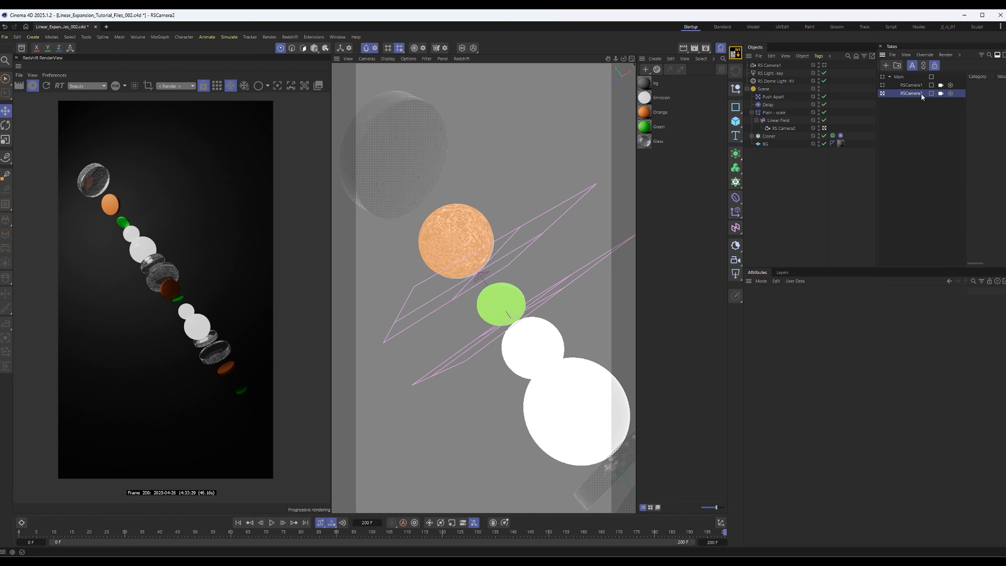
Make RS Camera1 the active camera in the Main take, and mark the RSCamera1 and RSCamera2 takes for rendering
{"action": "left_click", "coordinate": [883, 77]}
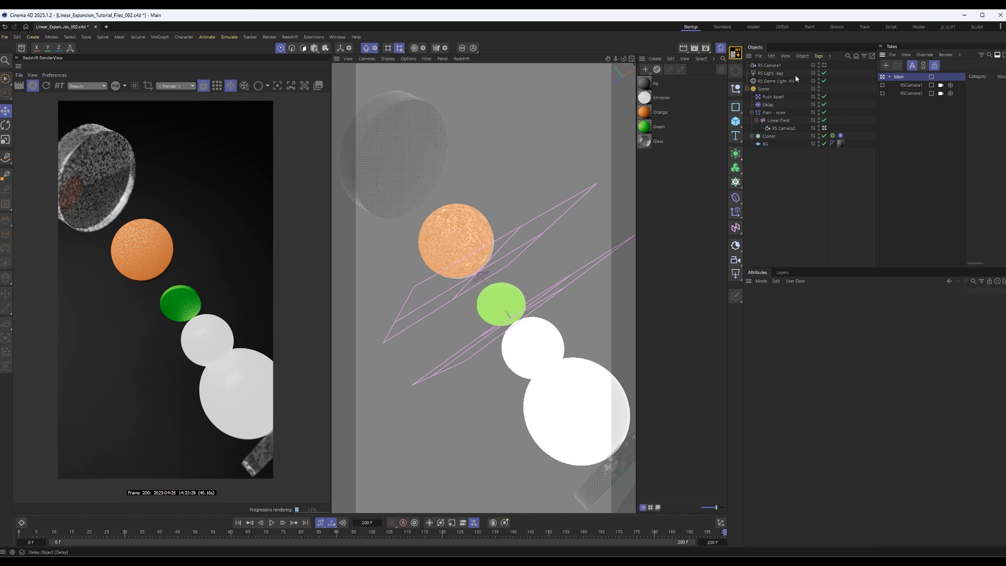
{"action": "left_click", "coordinate": [824, 65]}
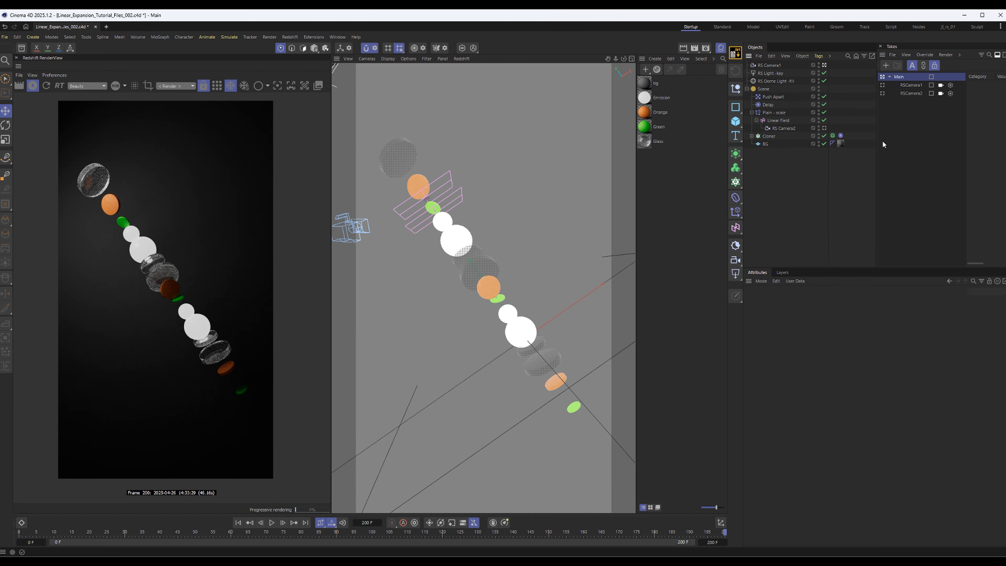
{"action": "left_click", "coordinate": [882, 85]}
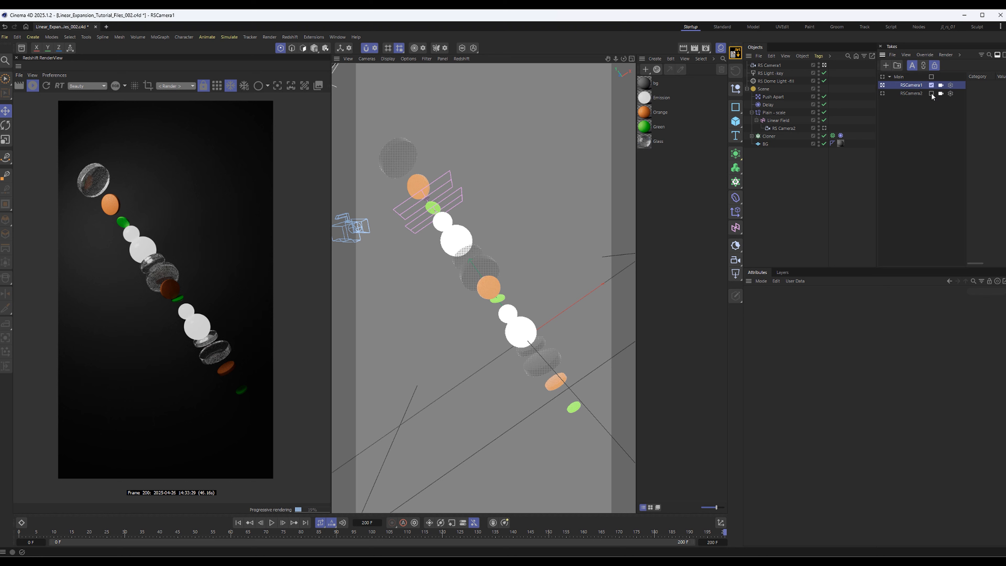
{"action": "left_click", "coordinate": [945, 54]}
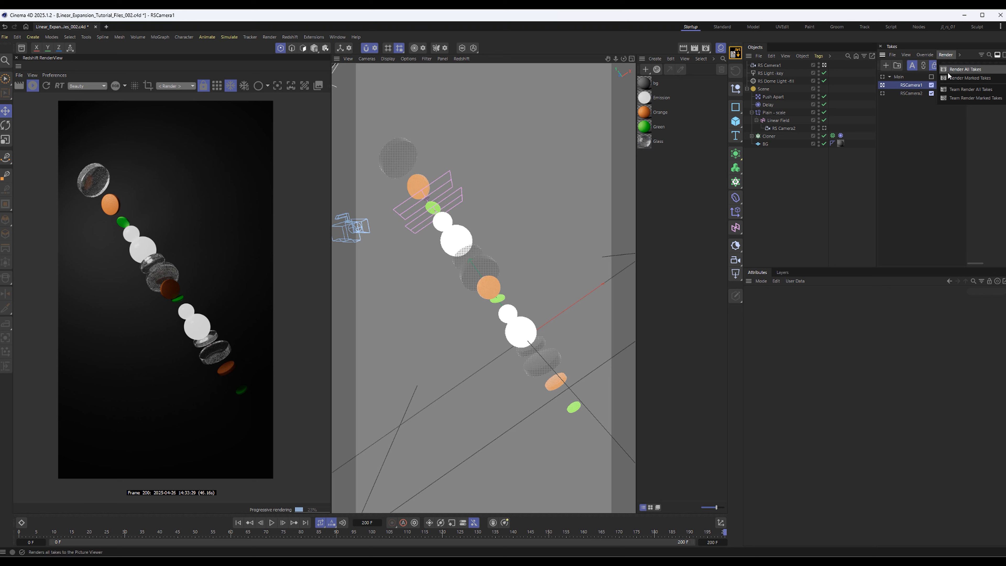
{"action": "left_click", "coordinate": [976, 78]}
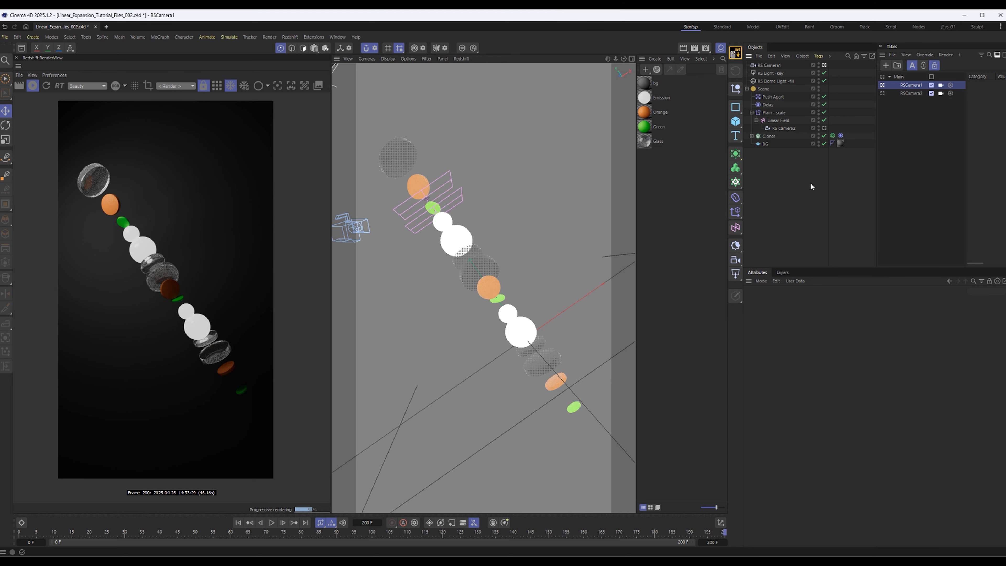
Review the output resolution and the frame range options in the render settings
{"action": "key", "text": "ctrl+b"}
{"action": "left_click_drag", "start_coordinate": [863, 173], "coordinate": [632, 108]}
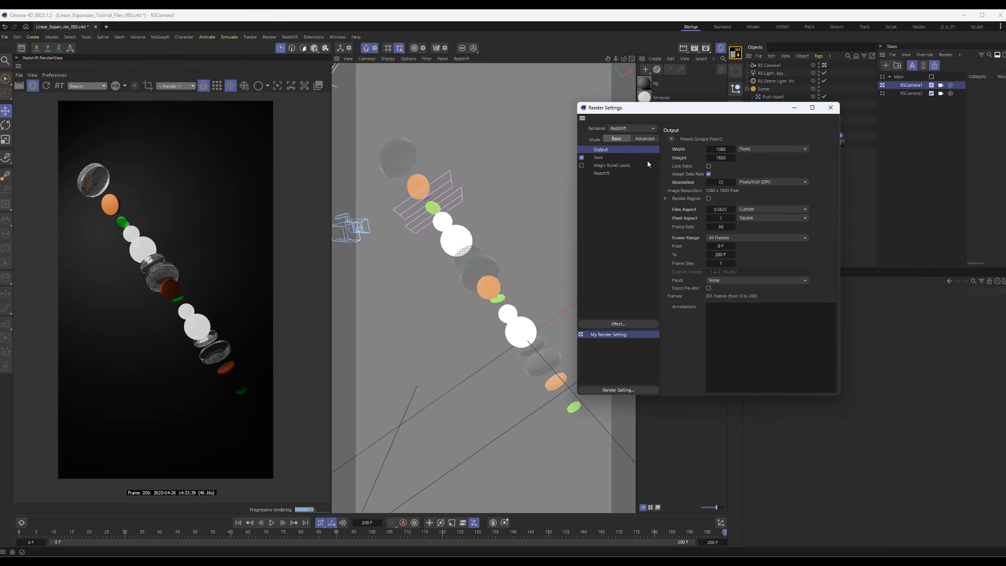
{"action": "left_click", "coordinate": [724, 239]}
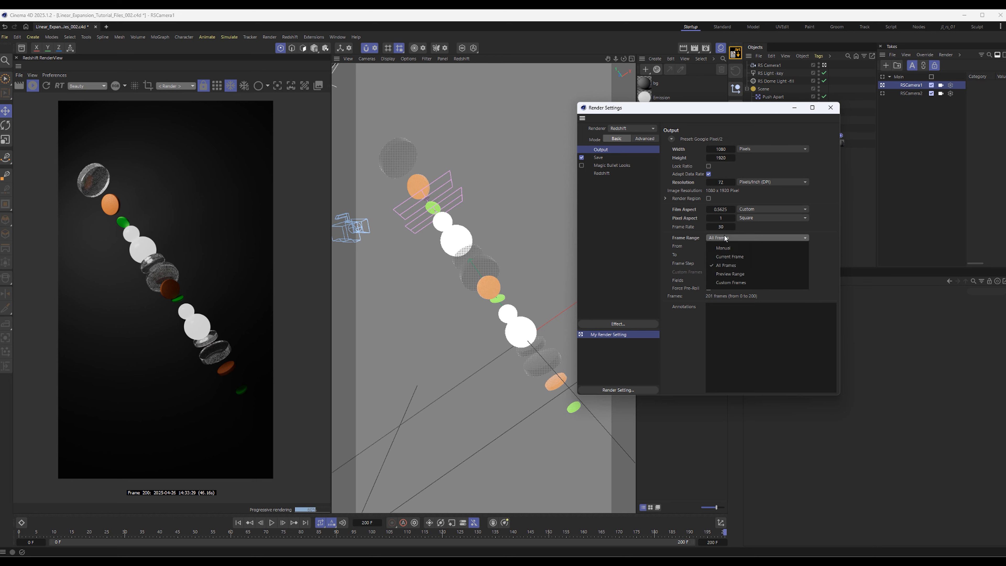
{"action": "left_click", "coordinate": [719, 257]}
{"action": "left_click_drag", "start_coordinate": [758, 114], "coordinate": [855, 124]}
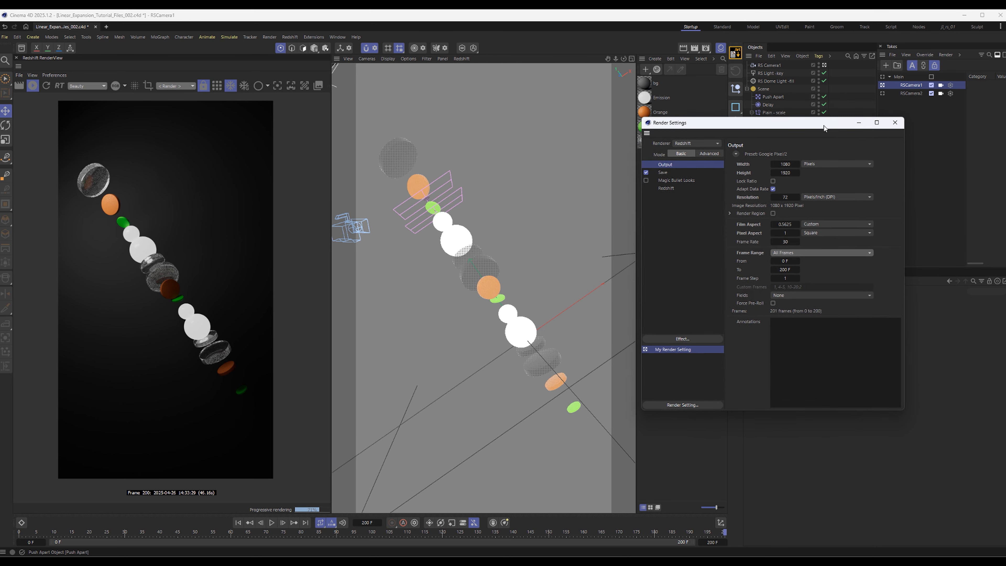
{"action": "left_click", "coordinate": [893, 124]}
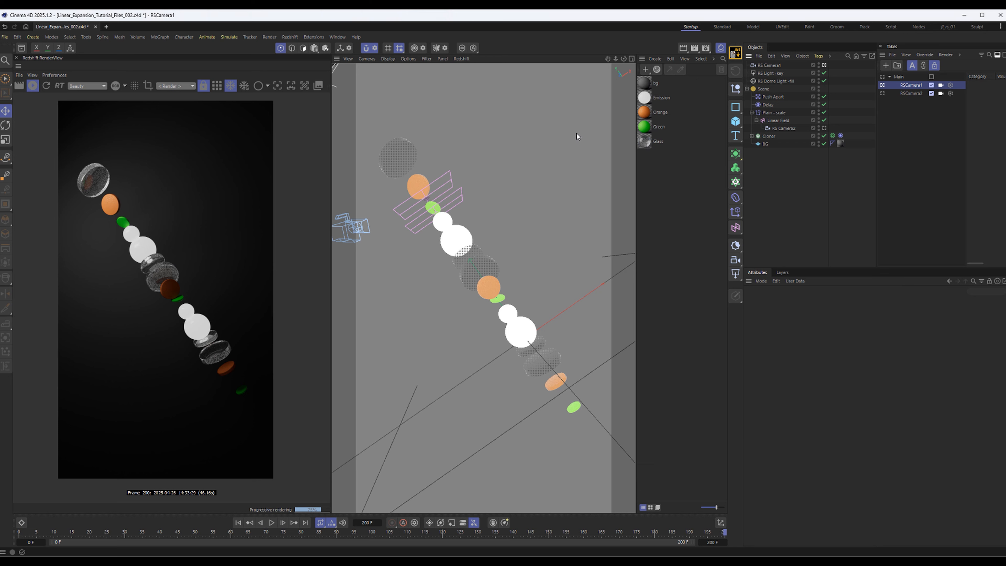
Examine the regular image save path in the render settings, including its project and camera tokens
{"action": "left_click", "coordinate": [269, 37]}
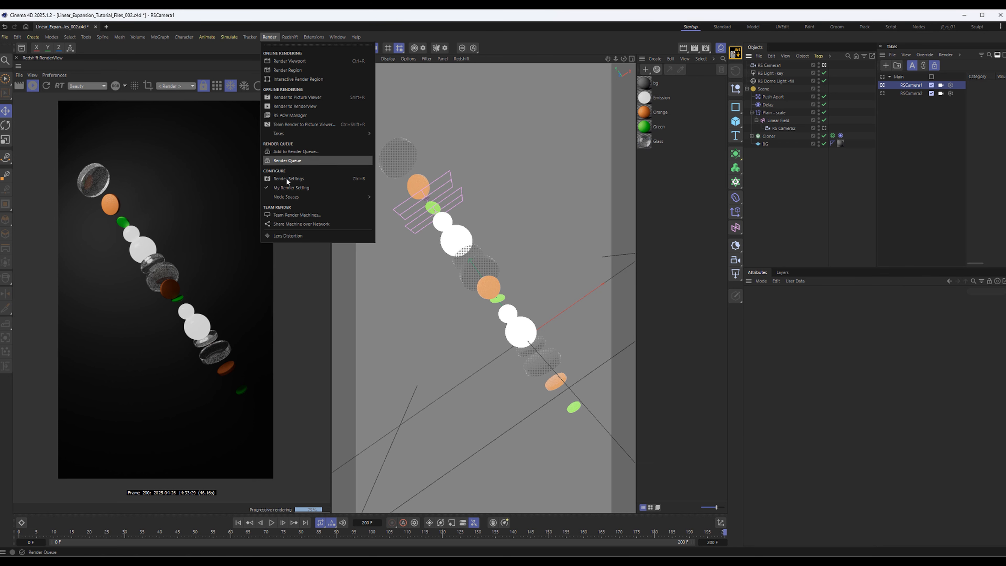
{"action": "left_click", "coordinate": [315, 178]}
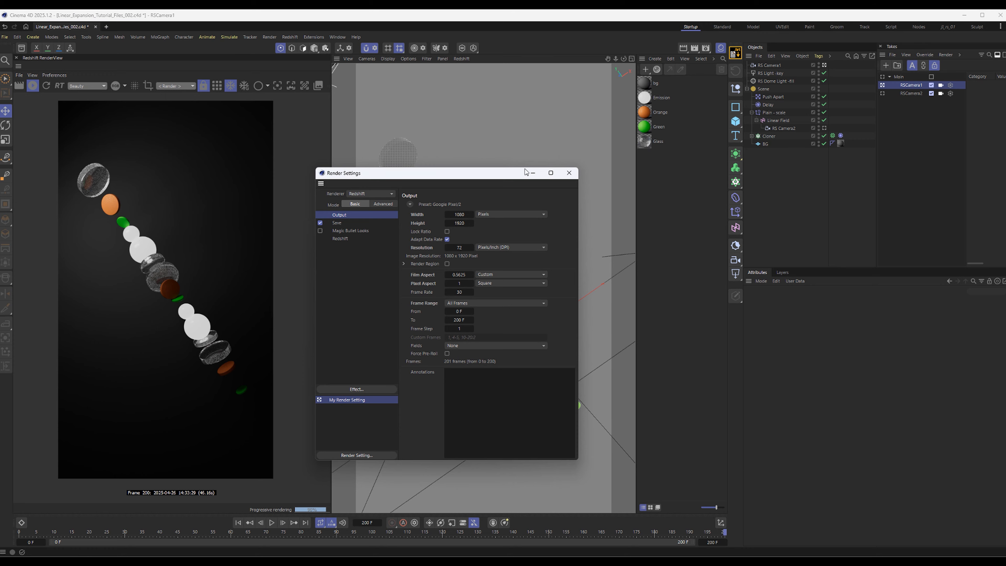
{"action": "left_click_drag", "start_coordinate": [525, 172], "coordinate": [736, 133]}
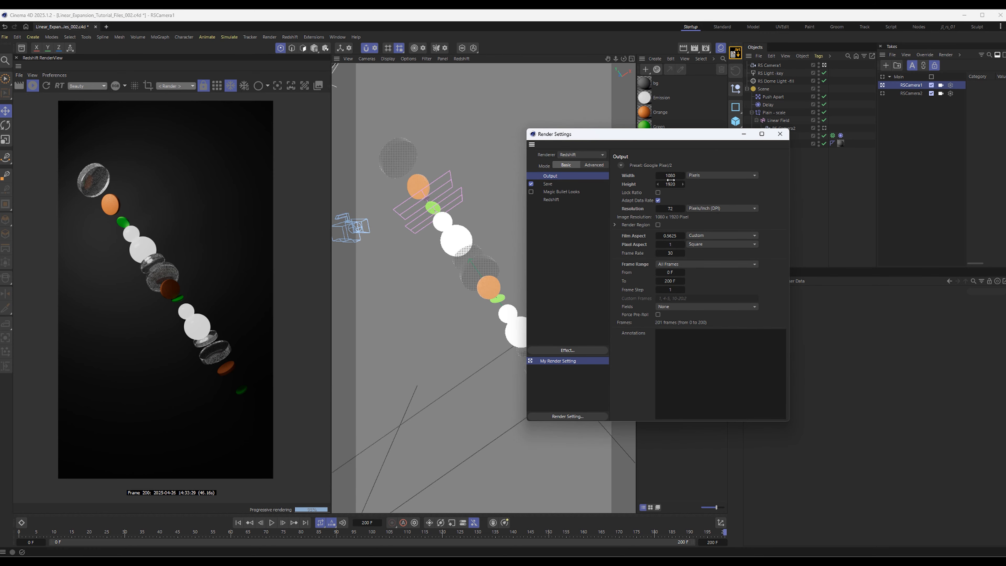
{"action": "left_click", "coordinate": [569, 184]}
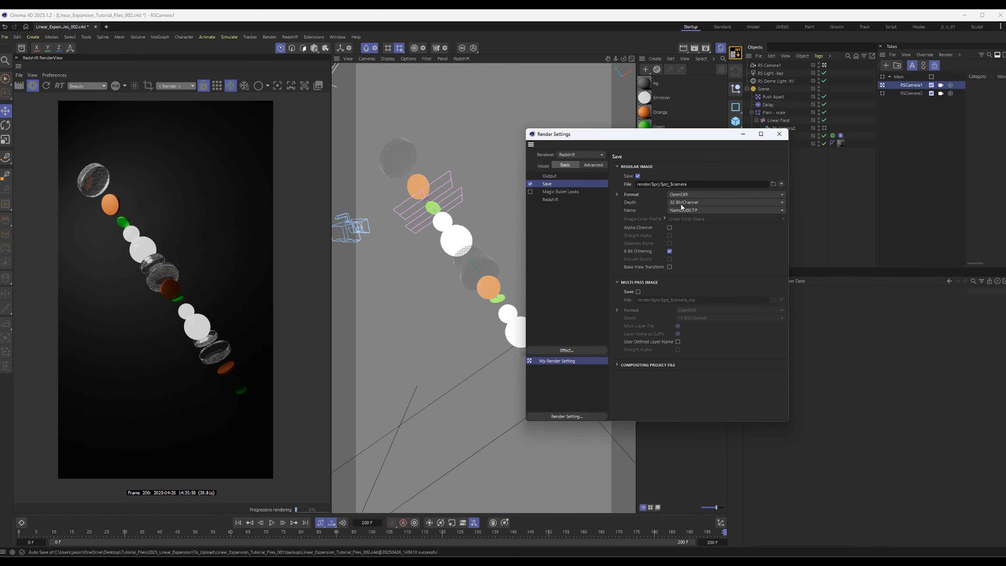
{"action": "left_click_drag", "start_coordinate": [689, 184], "coordinate": [643, 184]}
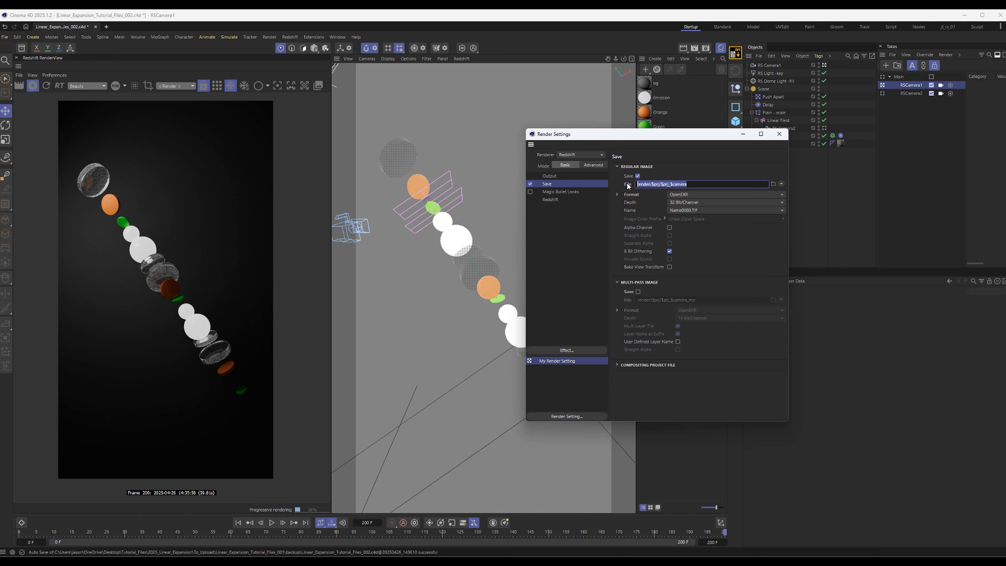
{"action": "left_click", "coordinate": [667, 182]}
{"action": "double_click", "coordinate": [657, 184]}
{"action": "double_click", "coordinate": [664, 184]}
{"action": "left_click_drag", "start_coordinate": [670, 184], "coordinate": [693, 182]}
{"action": "left_click", "coordinate": [696, 183]}
Replace the $camera token in the regular image save path with the current take name token, $take, and close the render settings
{"action": "left_click_drag", "start_coordinate": [692, 184], "coordinate": [670, 184]}
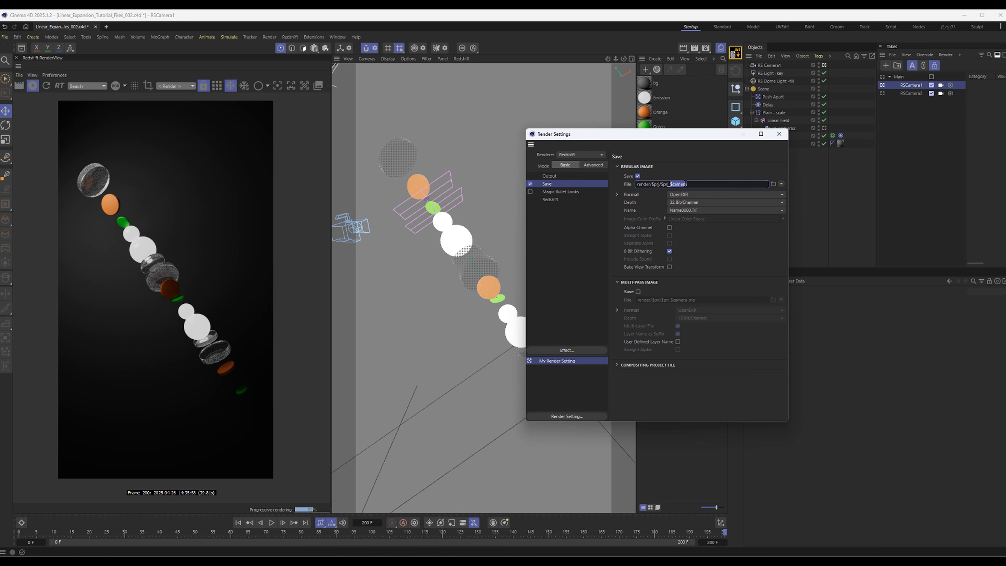
{"action": "key", "text": "BackSpace"}
{"action": "left_click", "coordinate": [781, 184]}
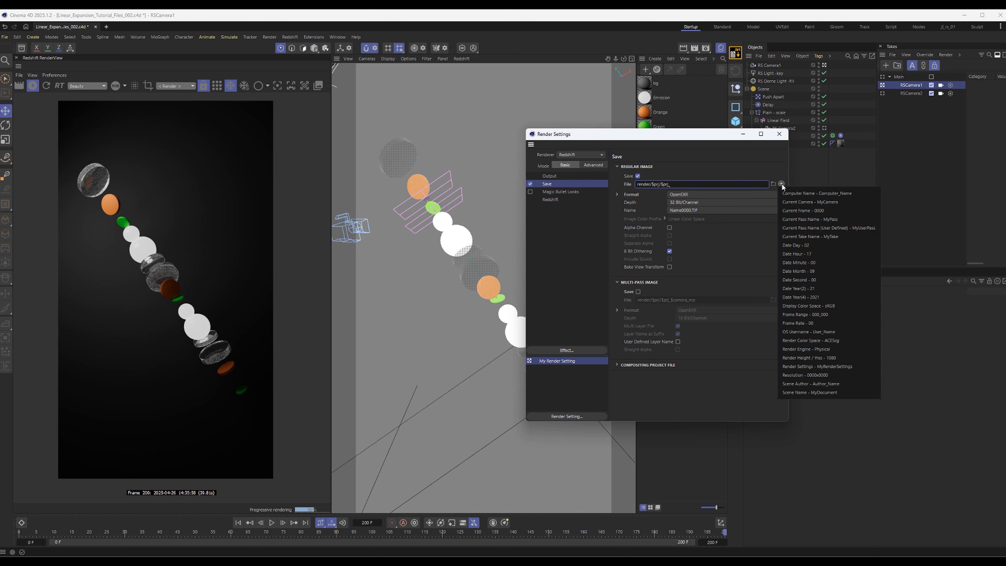
{"action": "left_click", "coordinate": [810, 237]}
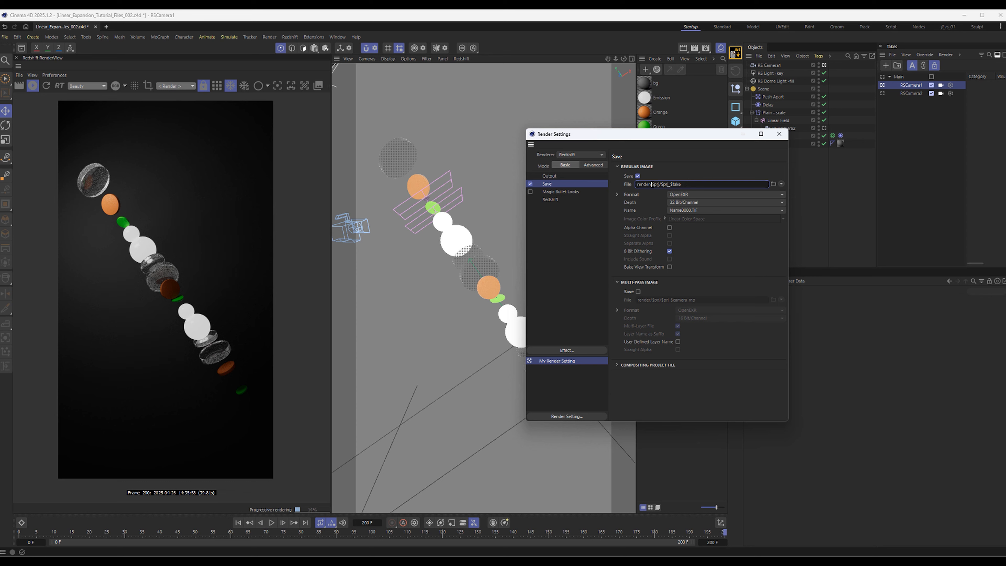
{"action": "left_click_drag", "start_coordinate": [651, 183], "coordinate": [661, 184]}
{"action": "left_click", "coordinate": [718, 184]}
{"action": "left_click_drag", "start_coordinate": [661, 184], "coordinate": [688, 185]}
{"action": "left_click", "coordinate": [754, 144]}
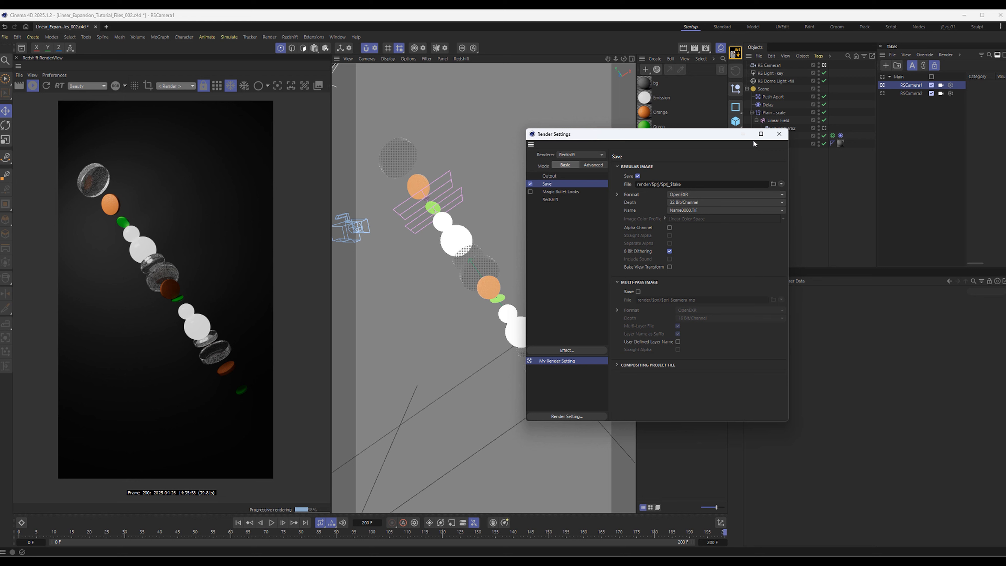
{"action": "left_click", "coordinate": [779, 134]}
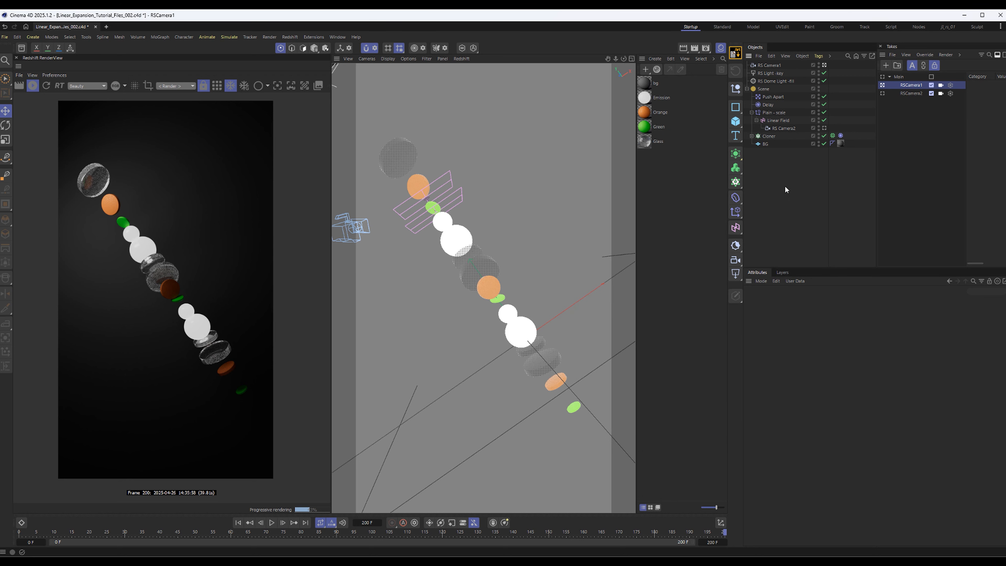
Select the RSCamera1 and RSCamera2 takes together and render the marked takes to the Picture Viewer
{"action": "left_click", "coordinate": [911, 95], "text": "shift"}
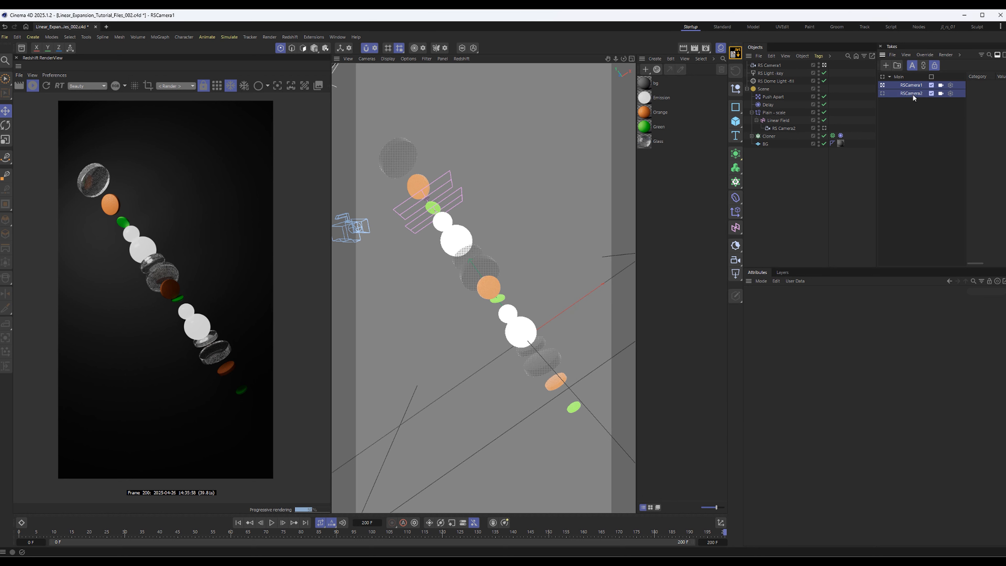
{"action": "left_click", "coordinate": [946, 55]}
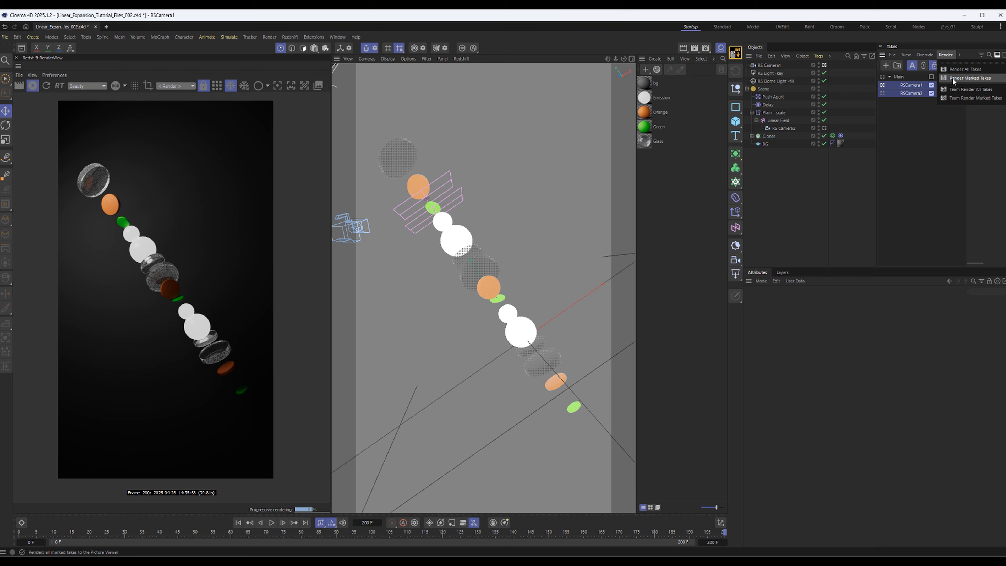
{"action": "left_click", "coordinate": [969, 79]}
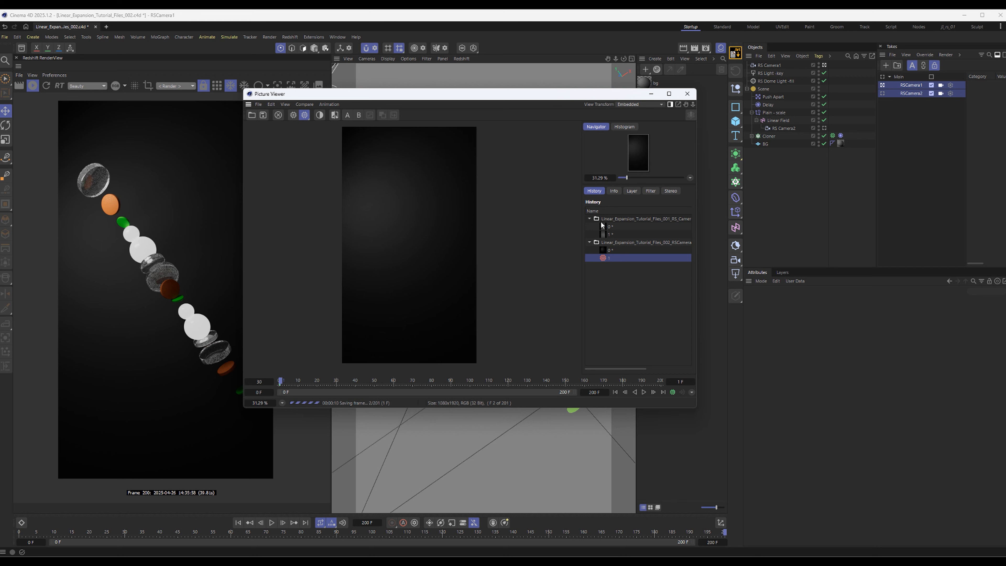
Remove the earlier Linear_Expansion_Tutorial_Files_001 render from the Picture Viewer history, and close the viewer, stopping the running render
{"action": "right_click", "coordinate": [610, 218]}
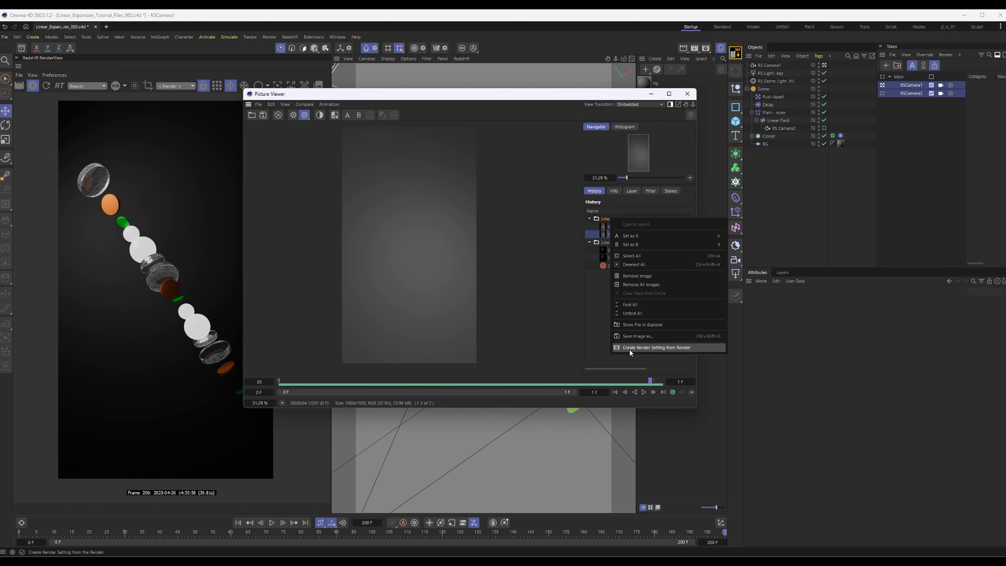
{"action": "left_click", "coordinate": [636, 276]}
{"action": "left_click", "coordinate": [577, 309]}
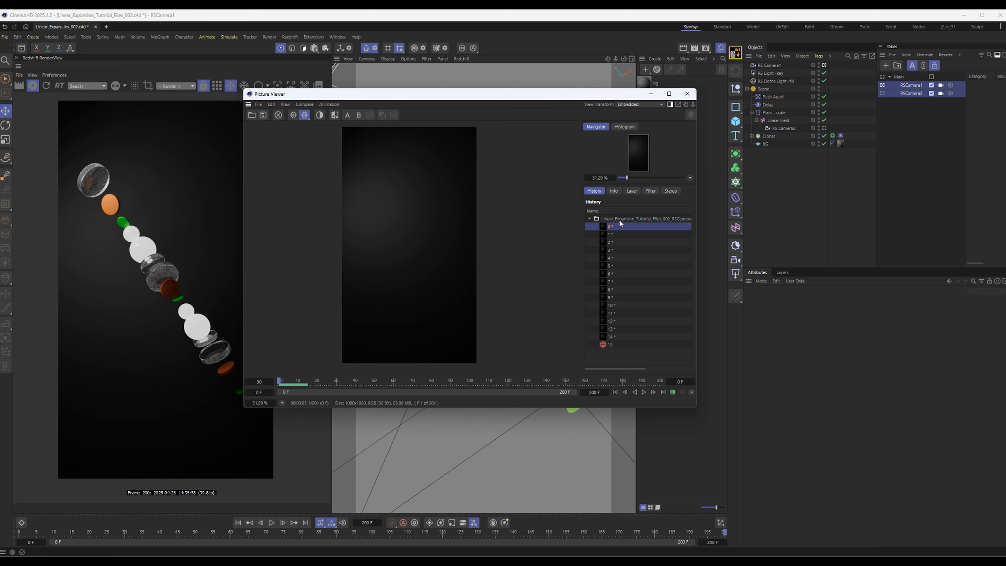
{"action": "left_click", "coordinate": [687, 94]}
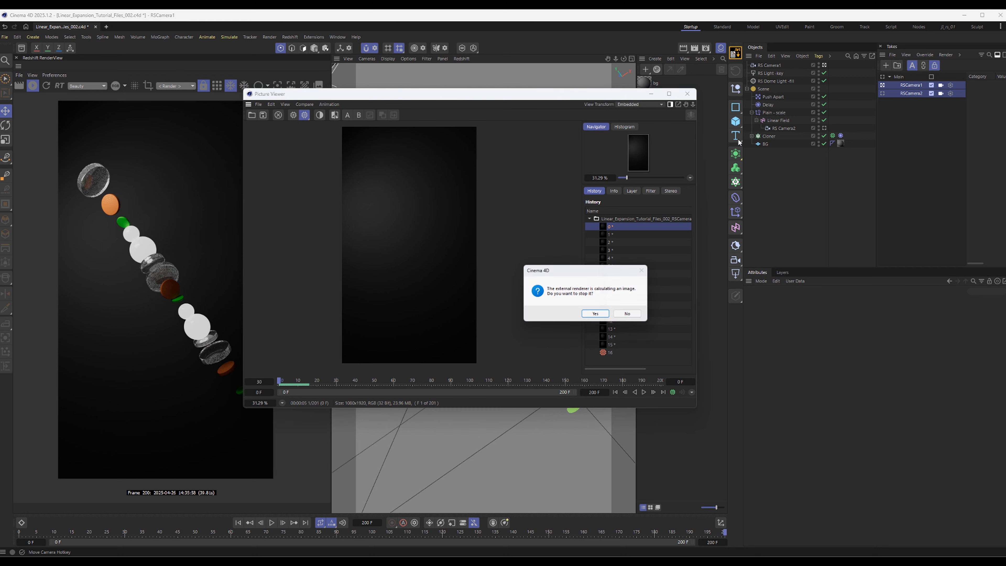
{"action": "left_click", "coordinate": [595, 314]}
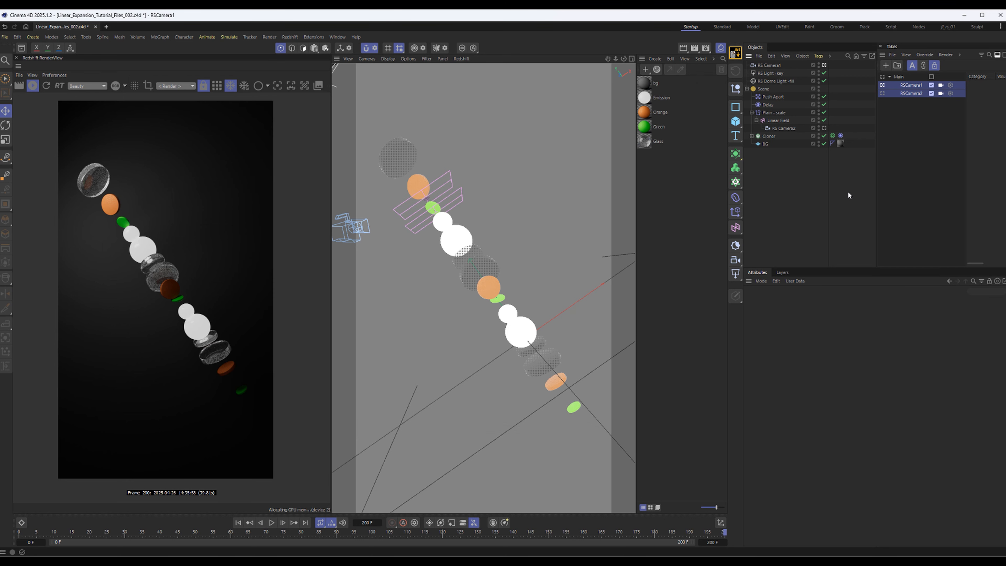